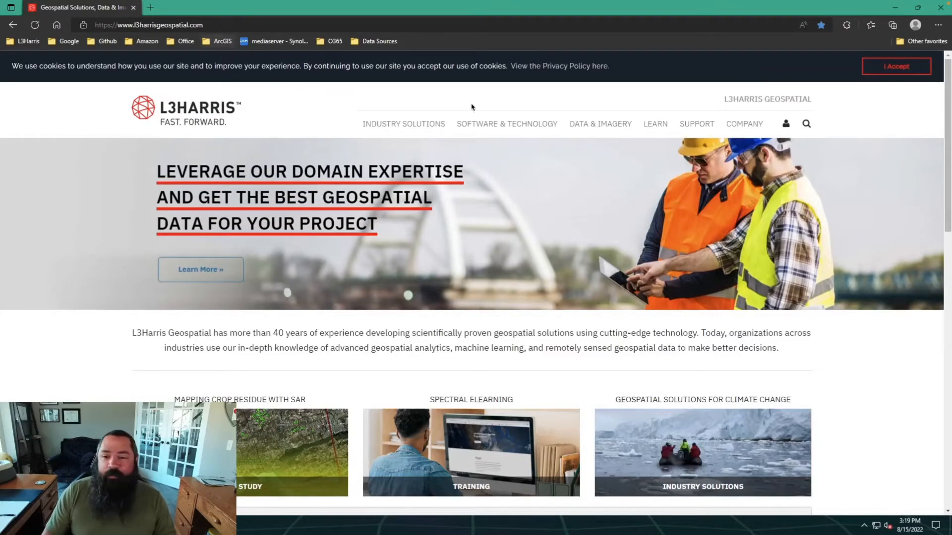
Step: Open the Tutorials page from the L3Harris Geospatial site's support self-help tools
mouse_move(695, 131)
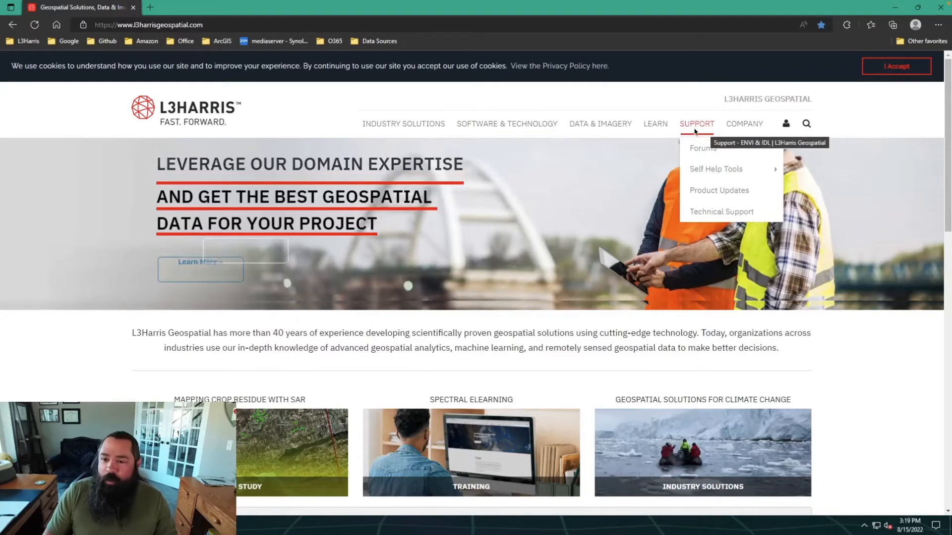
mouse_move(701, 166)
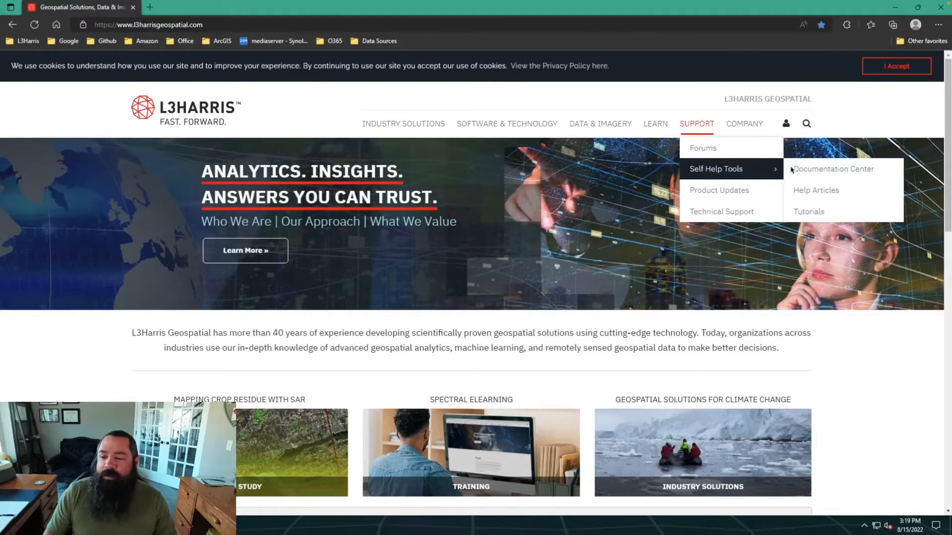
left_click(809, 212)
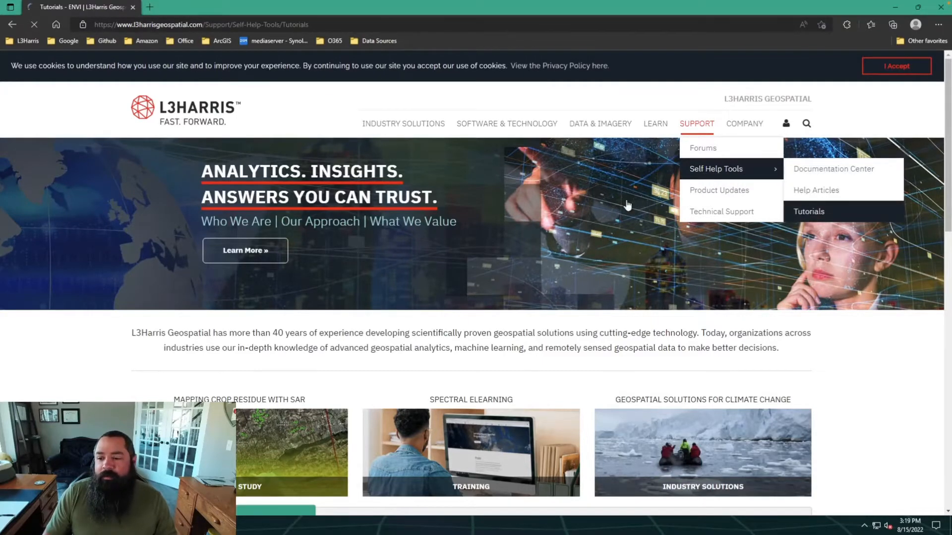
Step: Look through the first page of ENVI tutorials and go to page 2 of the list
scroll(303, 271, "down", 2)
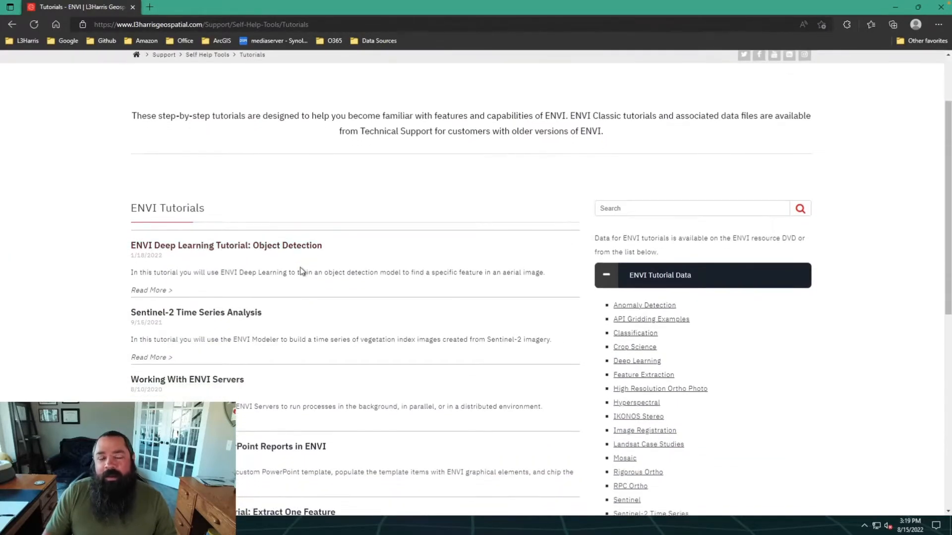
scroll(302, 271, "down", 1)
scroll(300, 268, "down", 3)
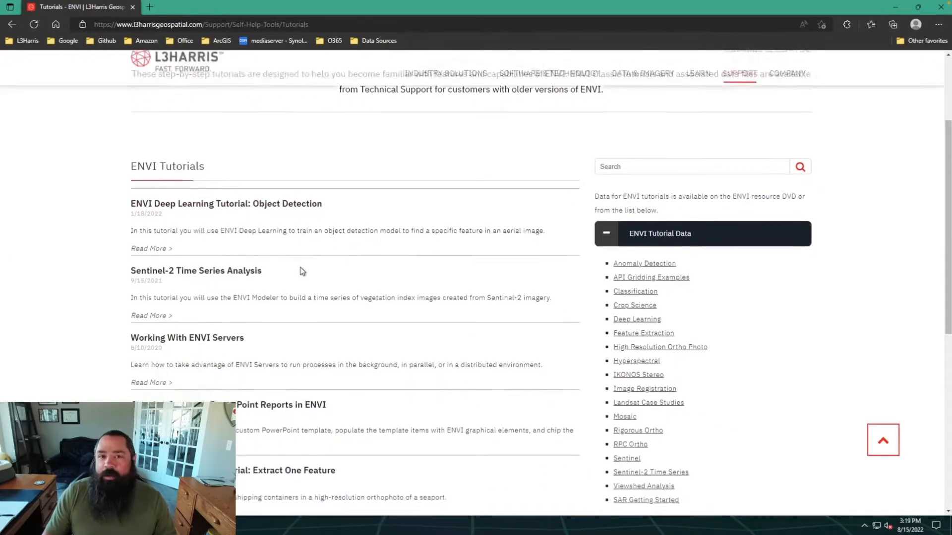
scroll(301, 271, "down", 1)
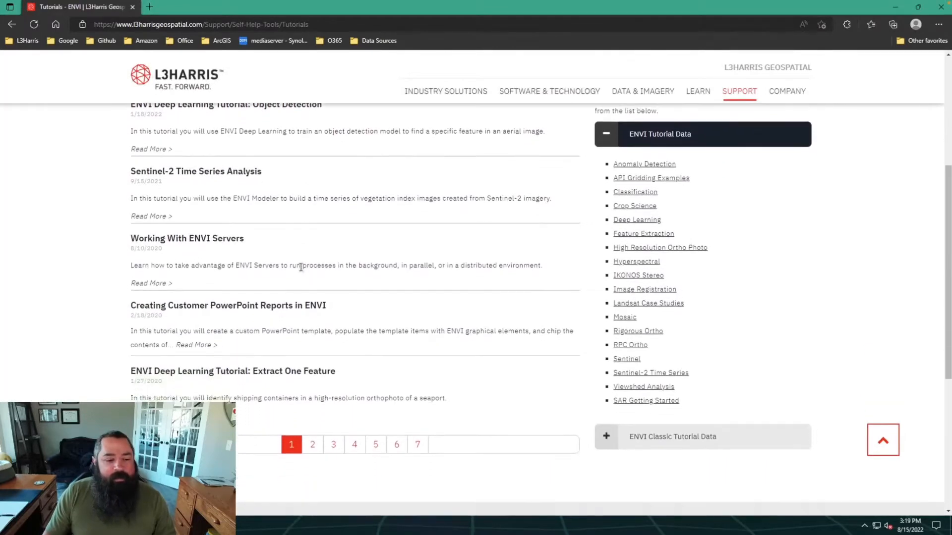
left_click(311, 435)
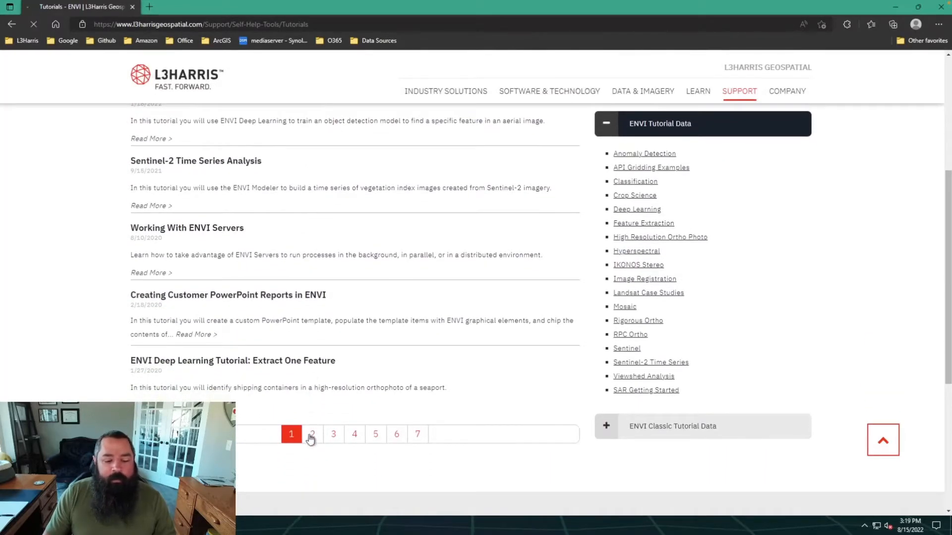
Step: Open "ENVI Deep Learning Tutorial: Extract Multiple Features" in a new tab and read its requirements and list of files used
scroll(402, 411, "down", 2)
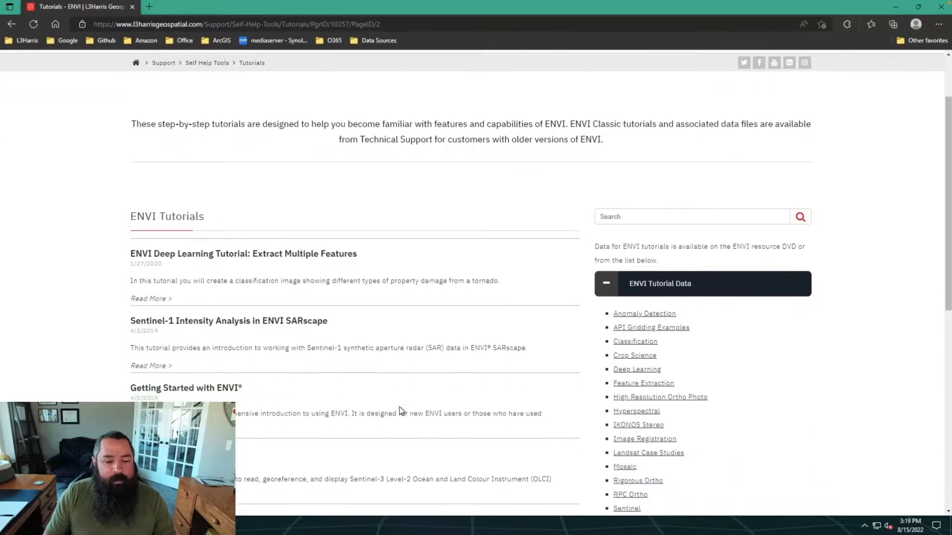
right_click(244, 257)
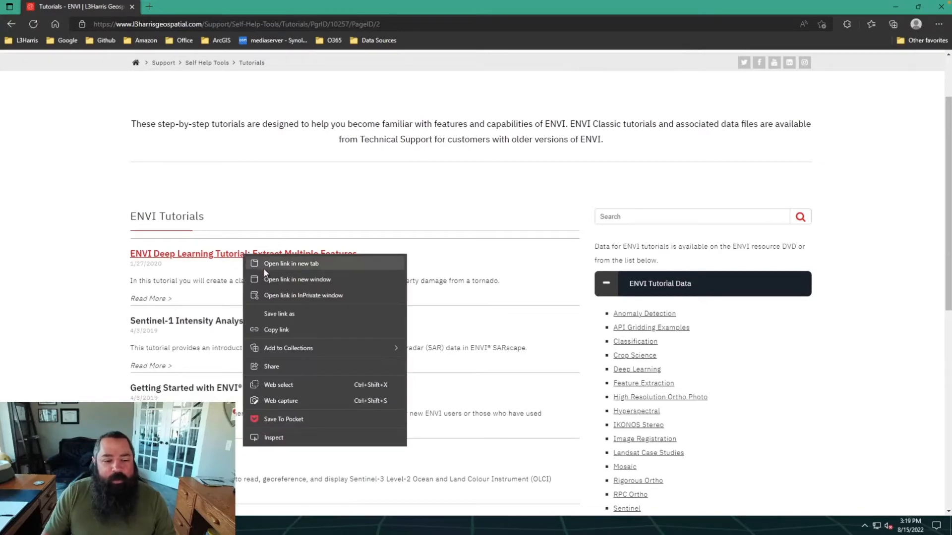
left_click(264, 268)
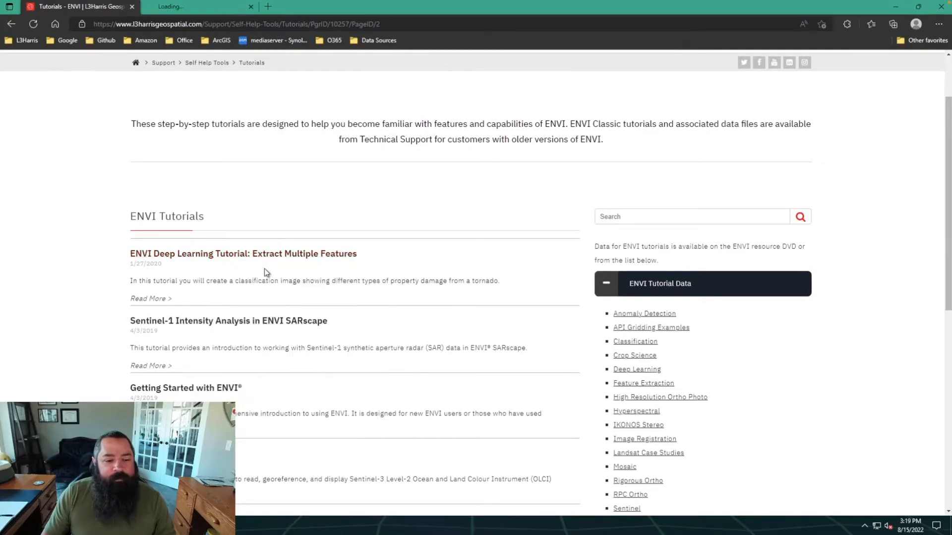
left_click(196, 8)
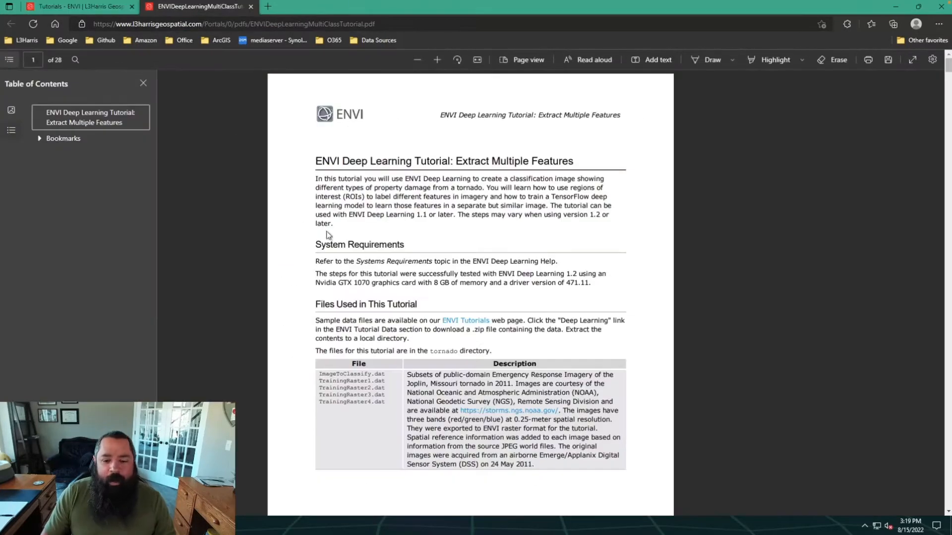
scroll(329, 240, "down", 1)
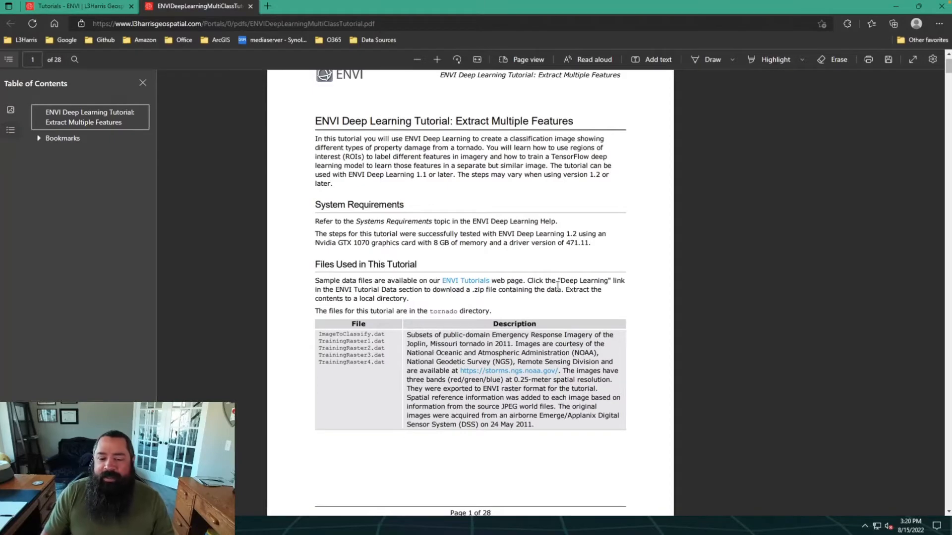
Step: Return to the tutorials list and download the Deep Learning data set from the ENVI Tutorial Data section
left_click(61, 6)
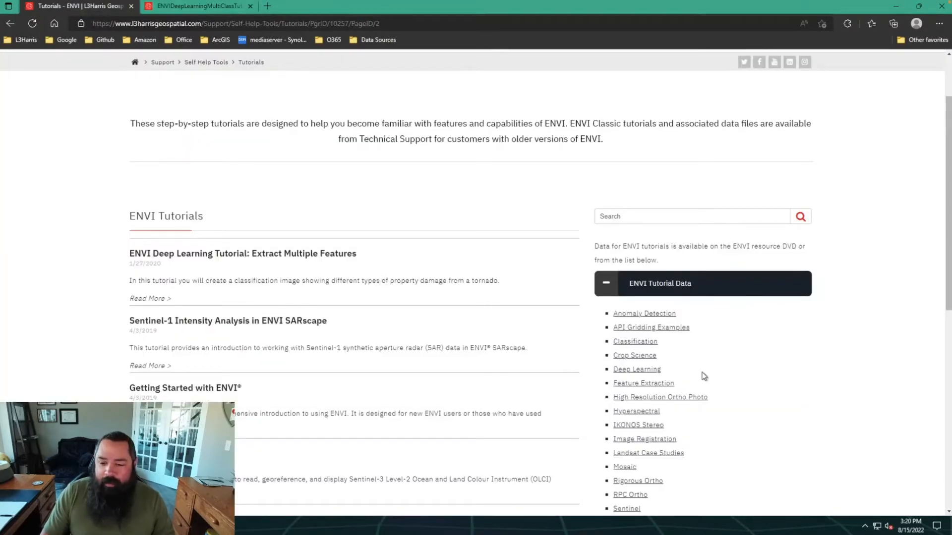
scroll(704, 377, "down", 1)
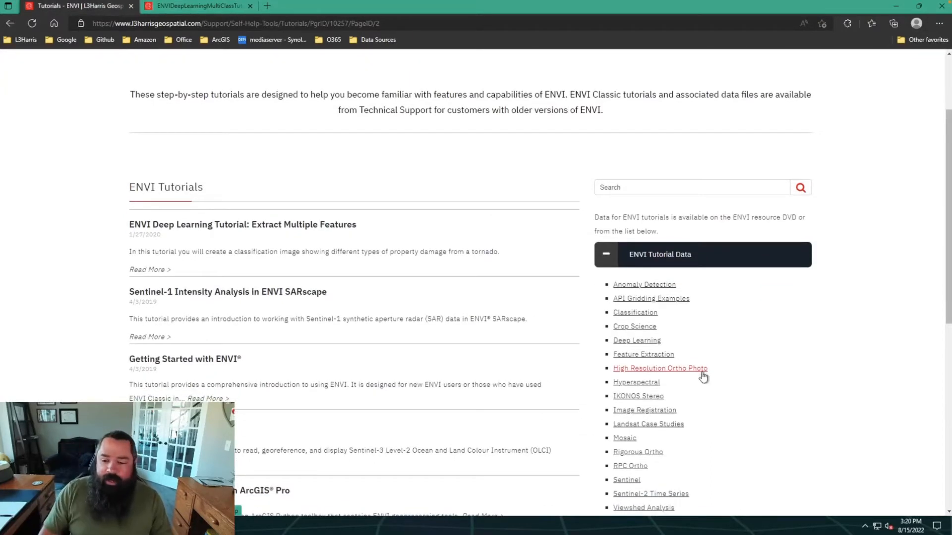
left_click(643, 342)
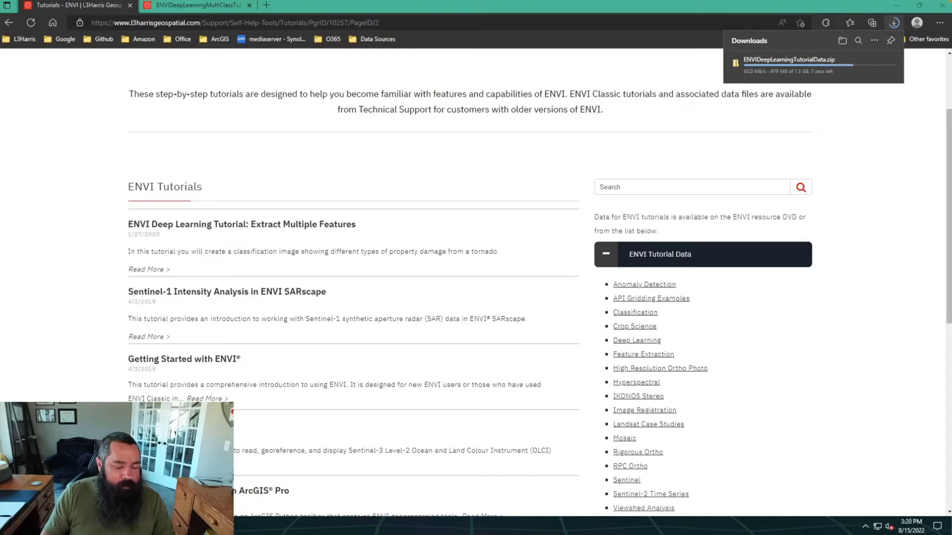
Step: In File Explorer, extract ENVIDeepLearningTutorialData.zip into its own folder with 7-Zip and open its tornado subfolder
key("alt+Tab")
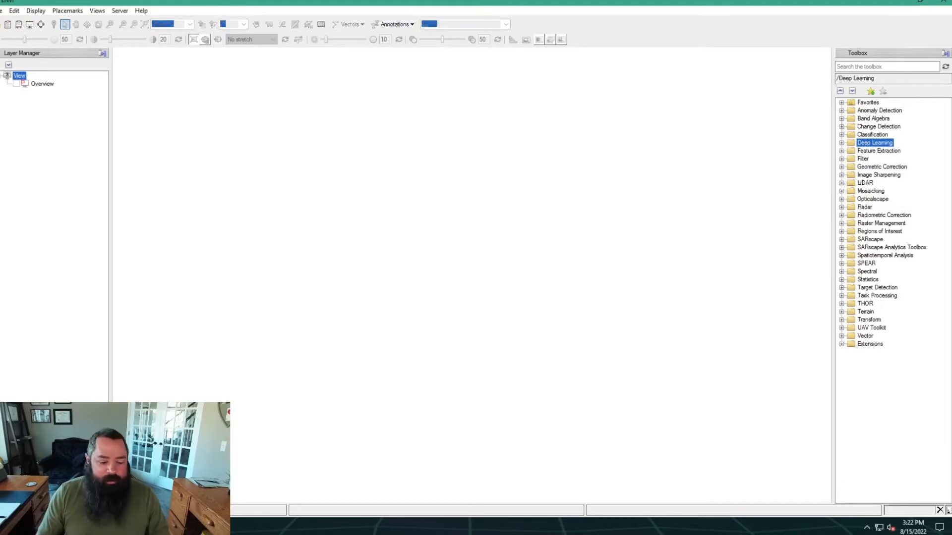
key("alt+Tab")
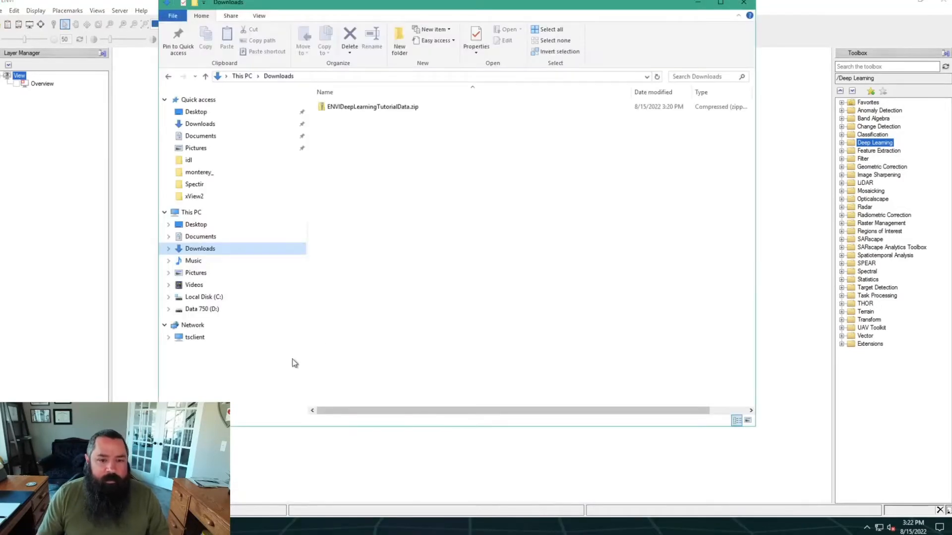
left_click(389, 110)
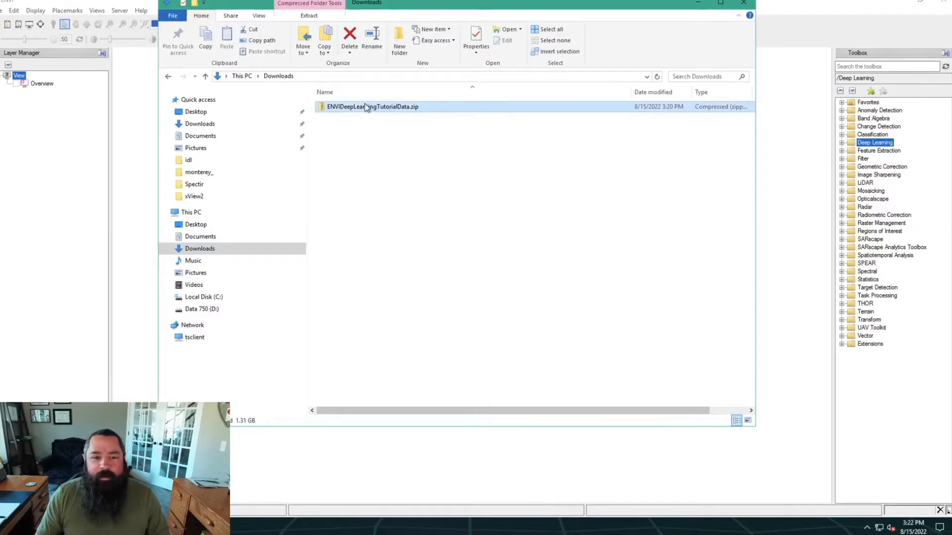
right_click(372, 107)
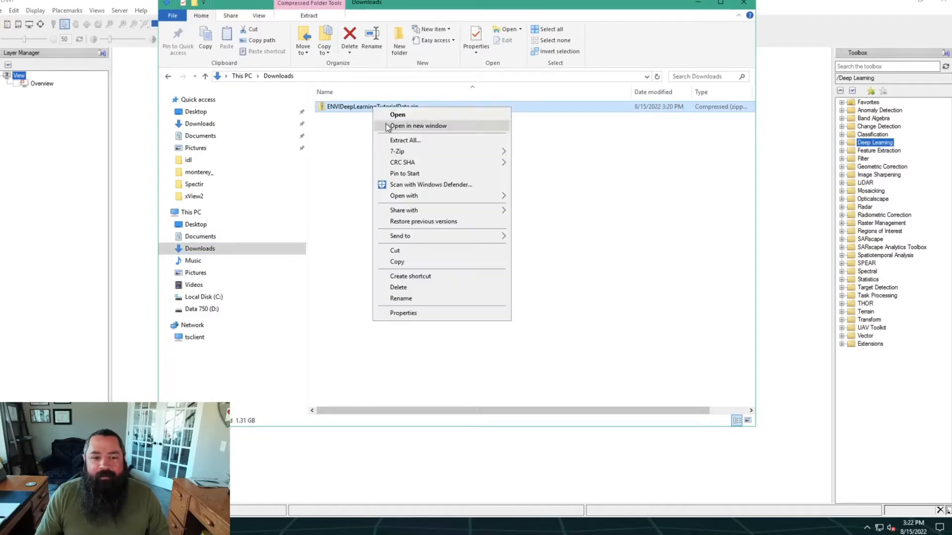
mouse_move(391, 153)
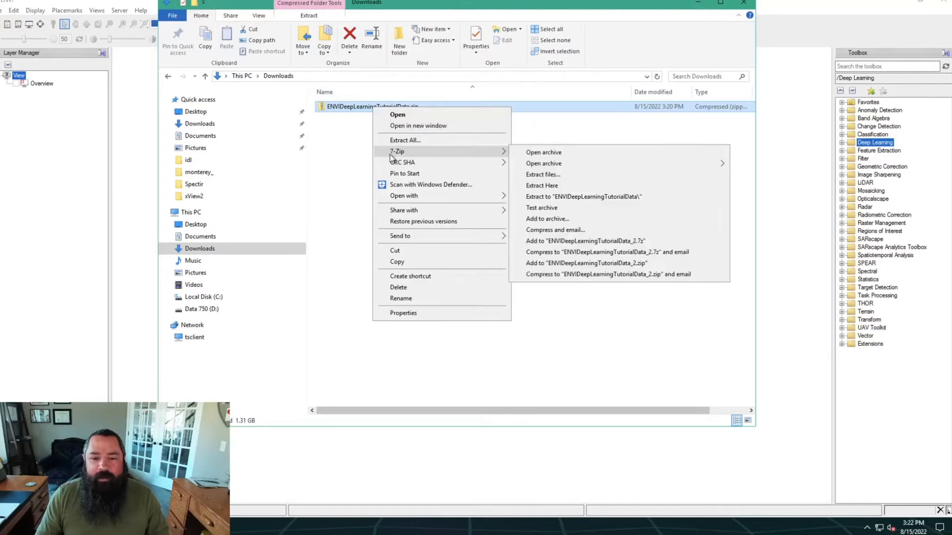
left_click(558, 197)
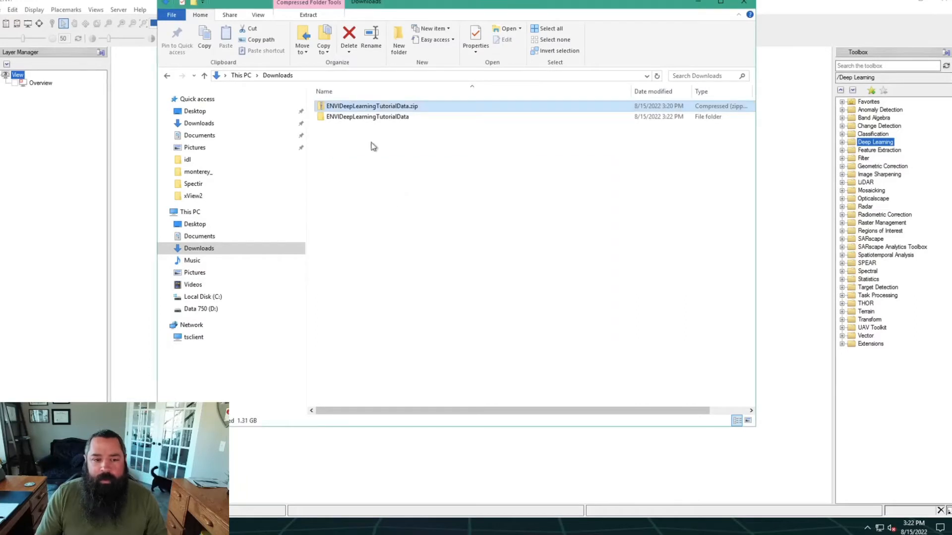
double_click(360, 118)
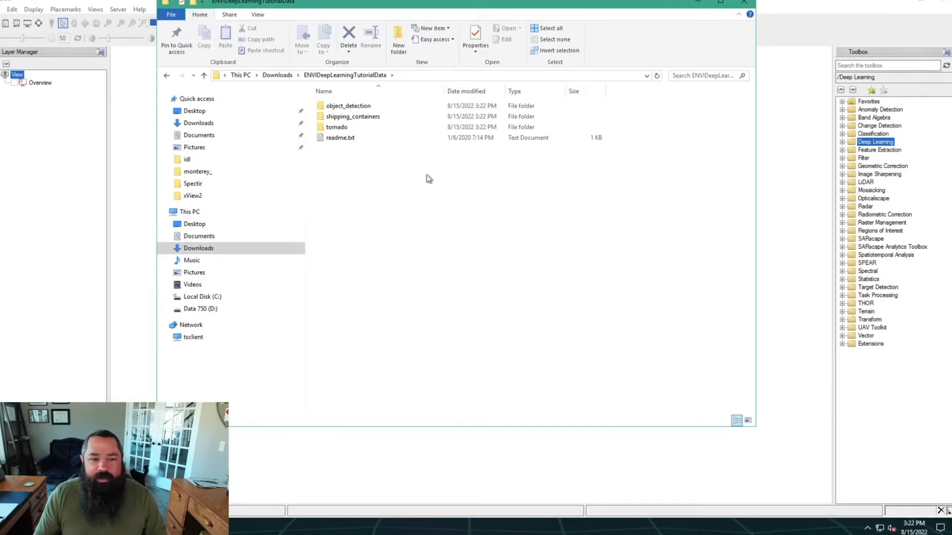
double_click(343, 127)
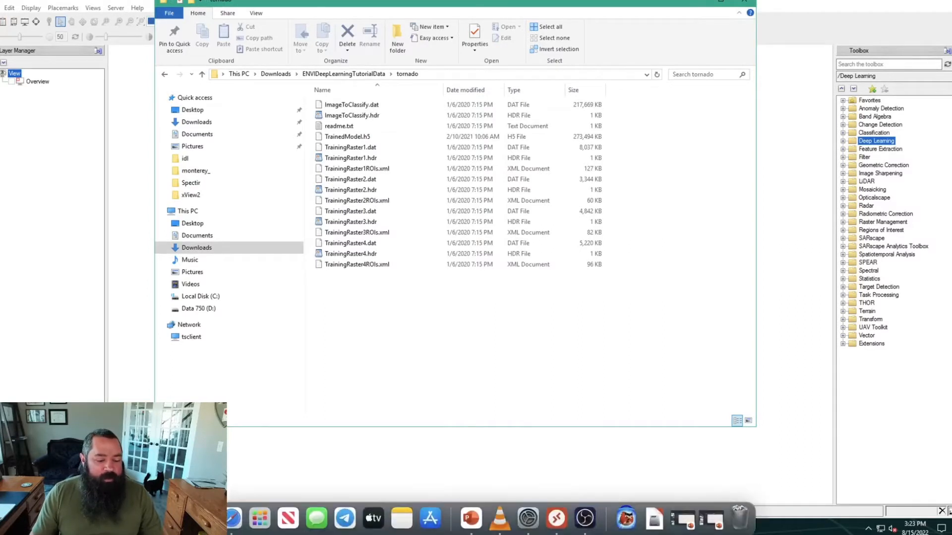
Step: Switch back to the browser and load storms.ngs.noaa.gov in the tab holding the tutorial PDF
left_click(148, 527)
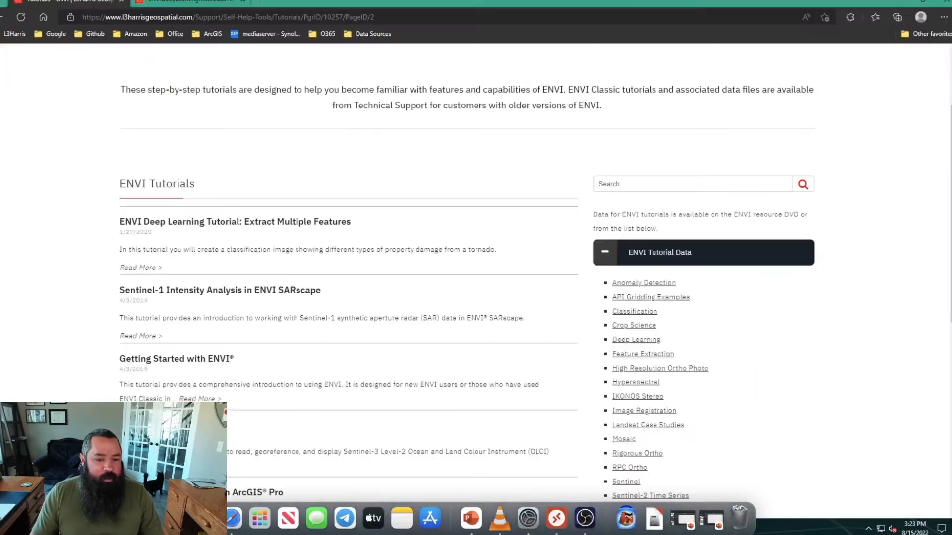
left_click(204, 1)
left_click(191, 18)
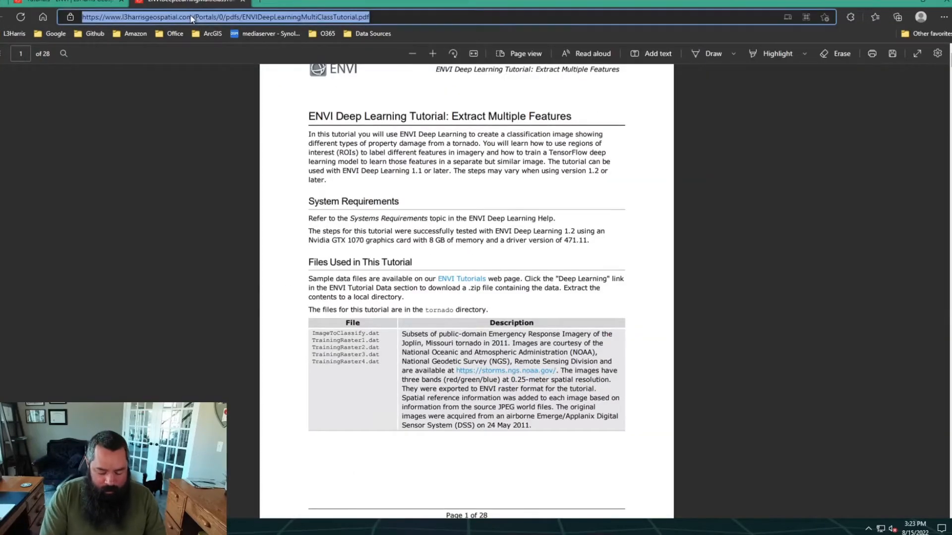
type("storm")
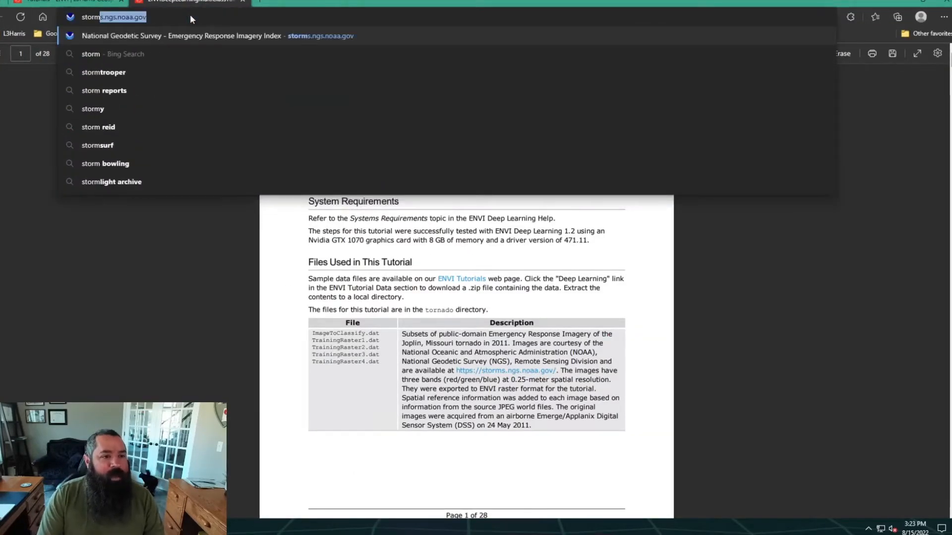
key("Return")
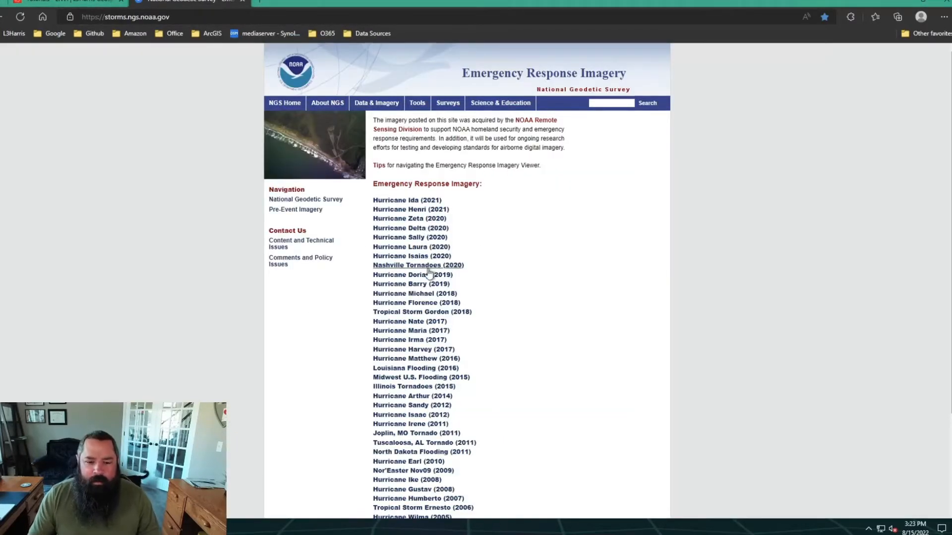
Step: Open the Joplin, MO Tornado (2011) response imagery and examine the aerial coverage over Joplin up close
scroll(490, 291, "down", 1)
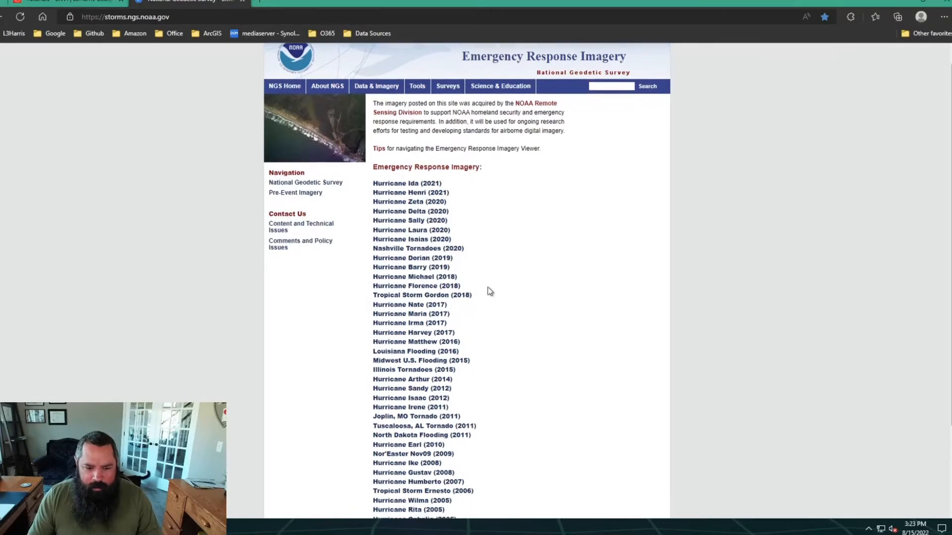
scroll(490, 292, "down", 1)
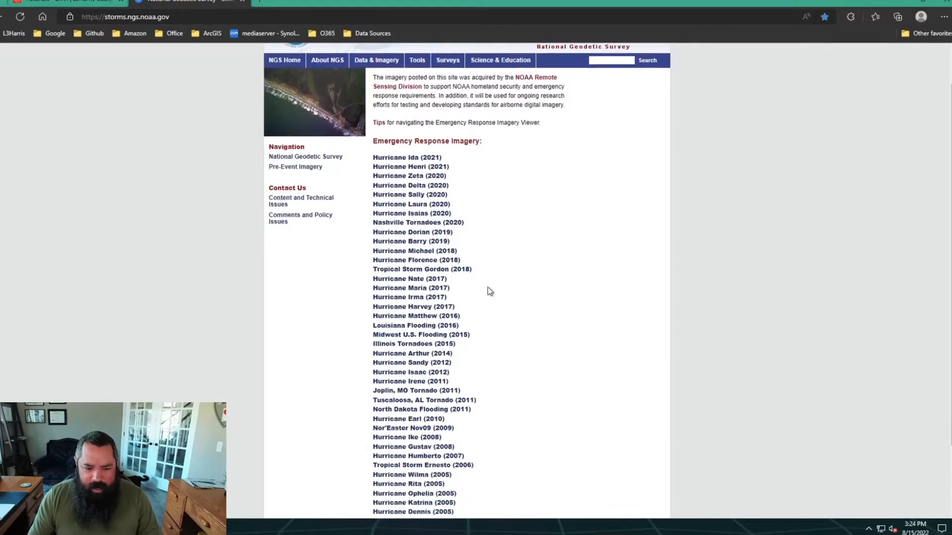
scroll(490, 291, "down", 1)
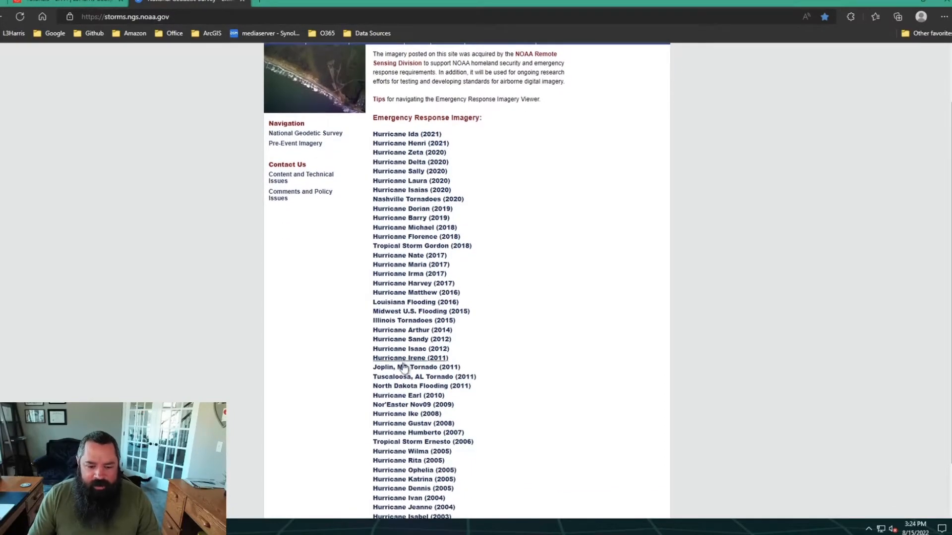
left_click(404, 368)
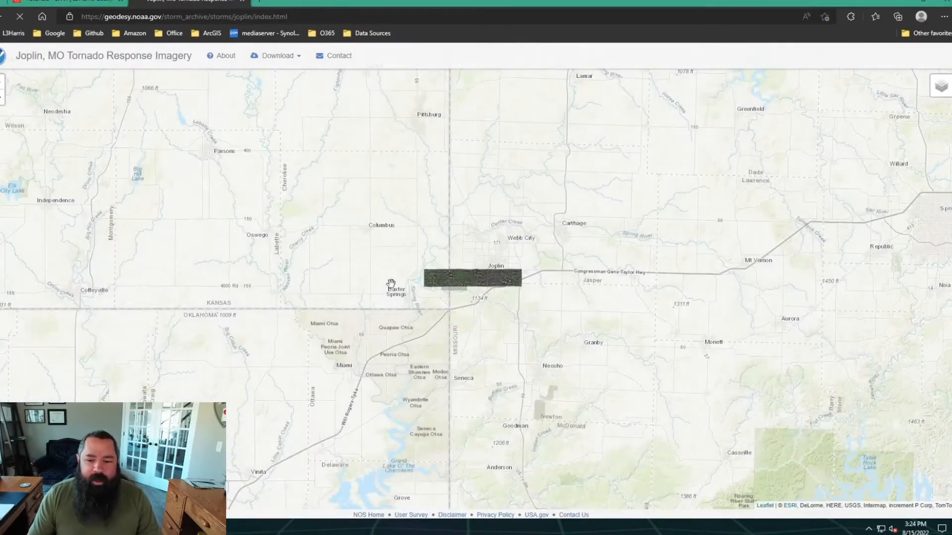
scroll(494, 281, "up", 2)
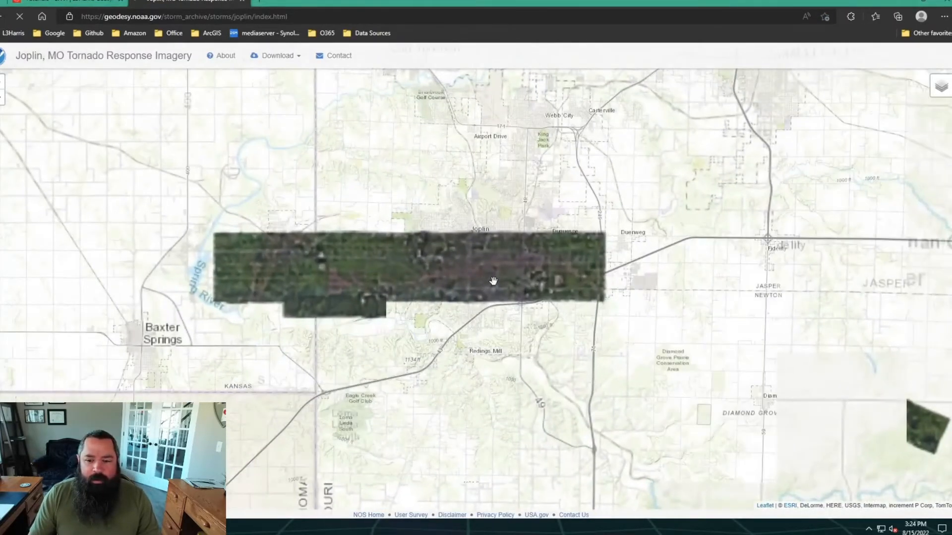
left_click_drag(399, 278, 511, 296)
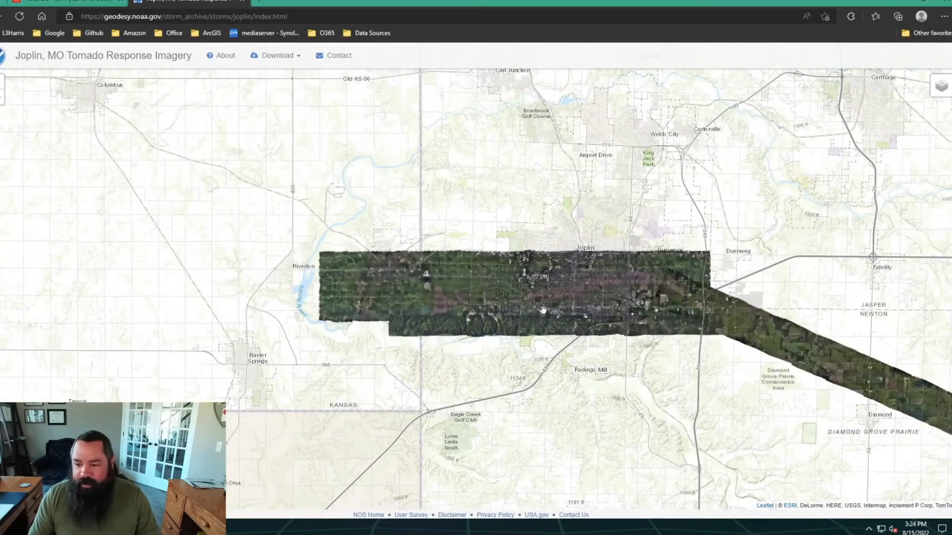
left_click_drag(564, 297, 552, 288)
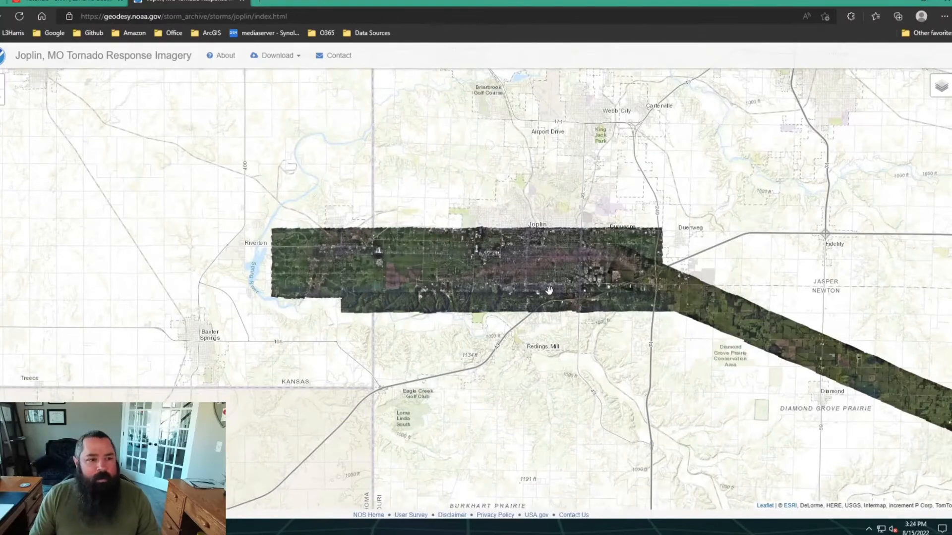
scroll(552, 288, "up", 1)
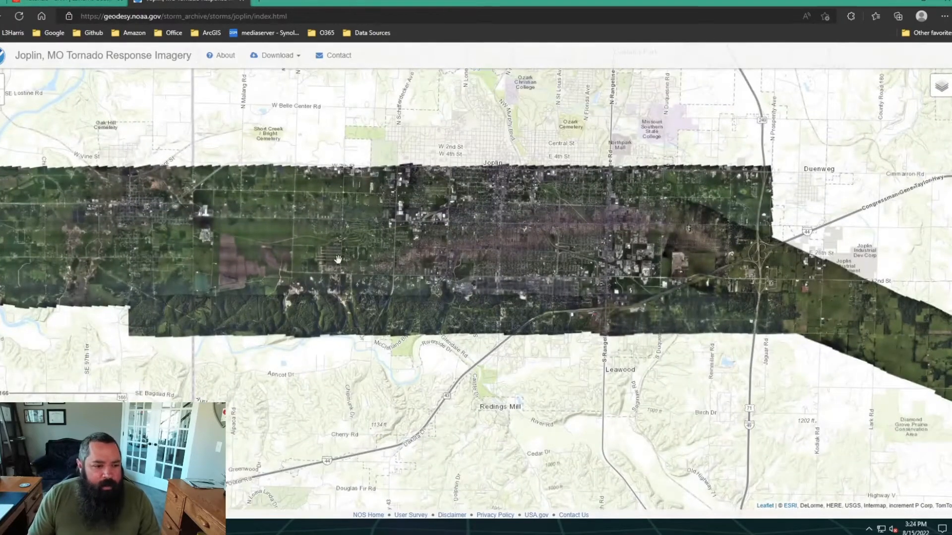
Step: Examine the eastern part of the Joplin aerial coverage, and return to the tornado folder in File Explorer with TrainedModel.h5 selected
left_click_drag(541, 249, 474, 250)
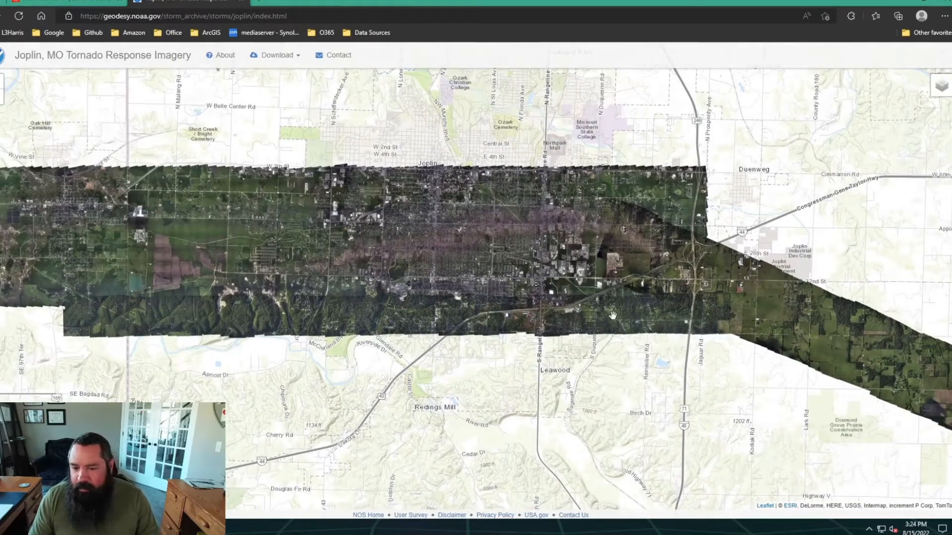
left_click_drag(609, 316, 568, 322)
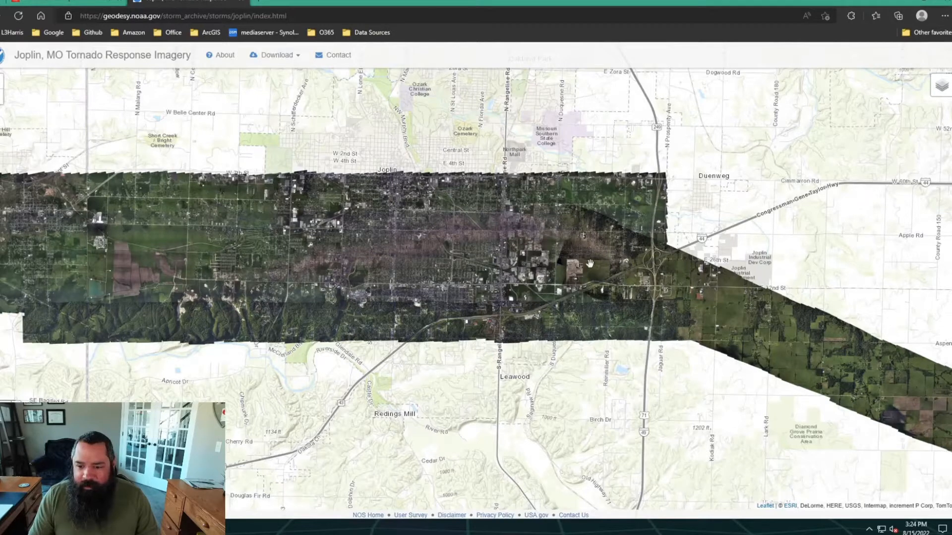
left_click(897, 3)
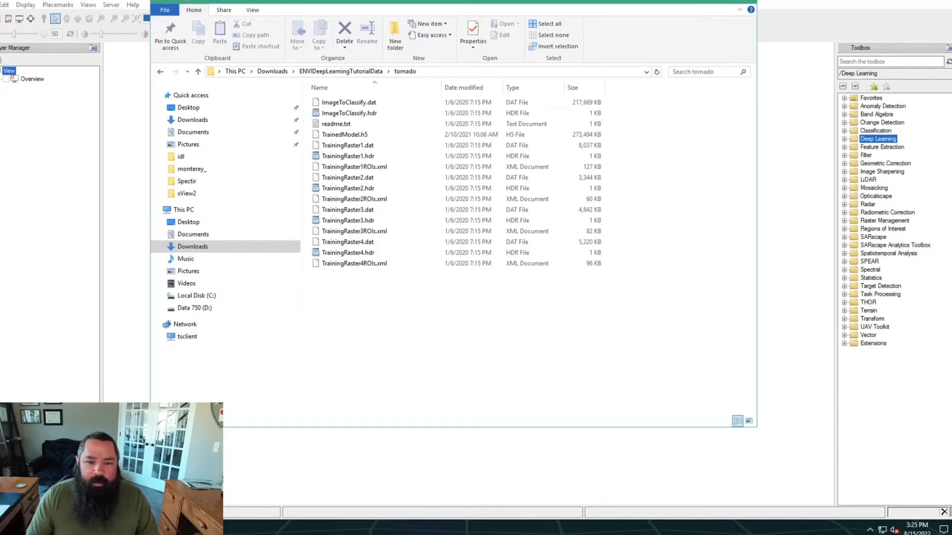
left_click(332, 133)
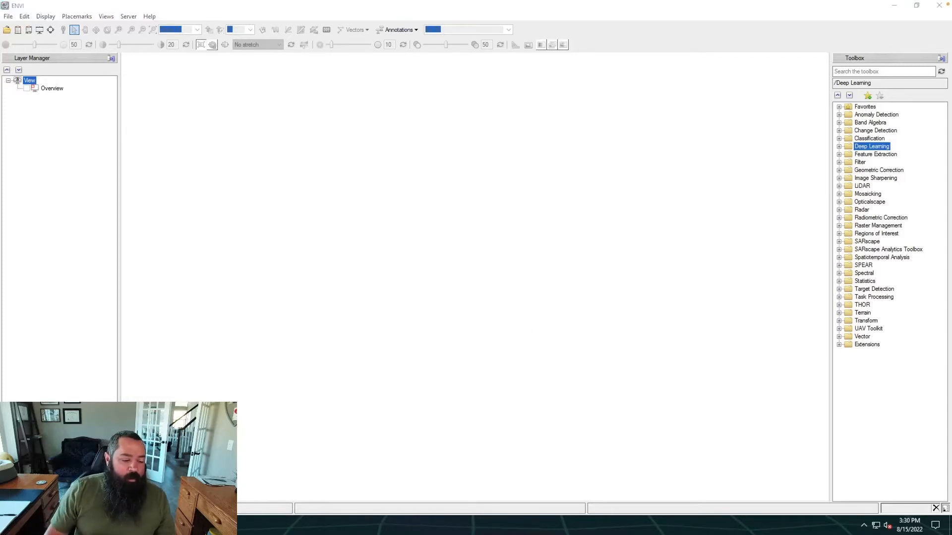
Step: Locate the ENVI 5.6.2 entry among the installed programs and return to the open ENVI window
left_click(12, 526)
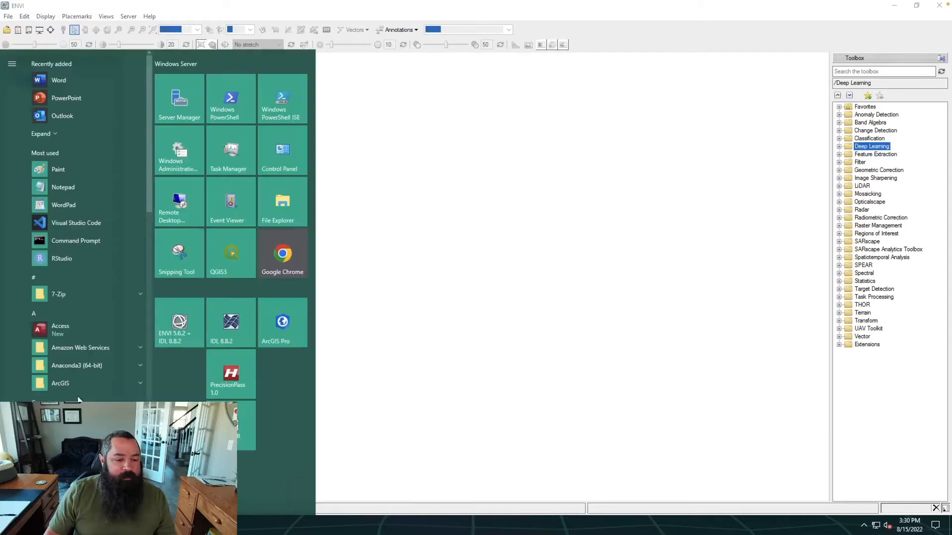
scroll(49, 391, "down", 3)
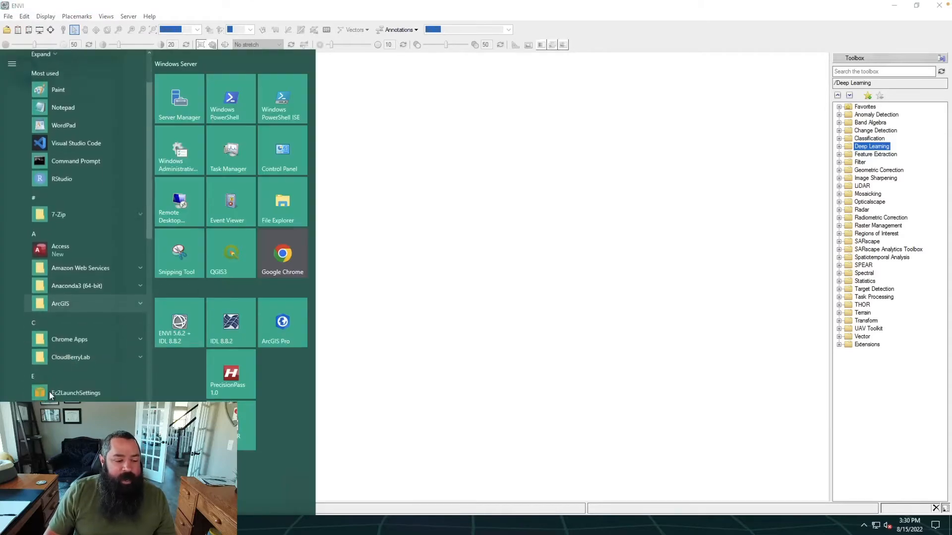
left_click(75, 367)
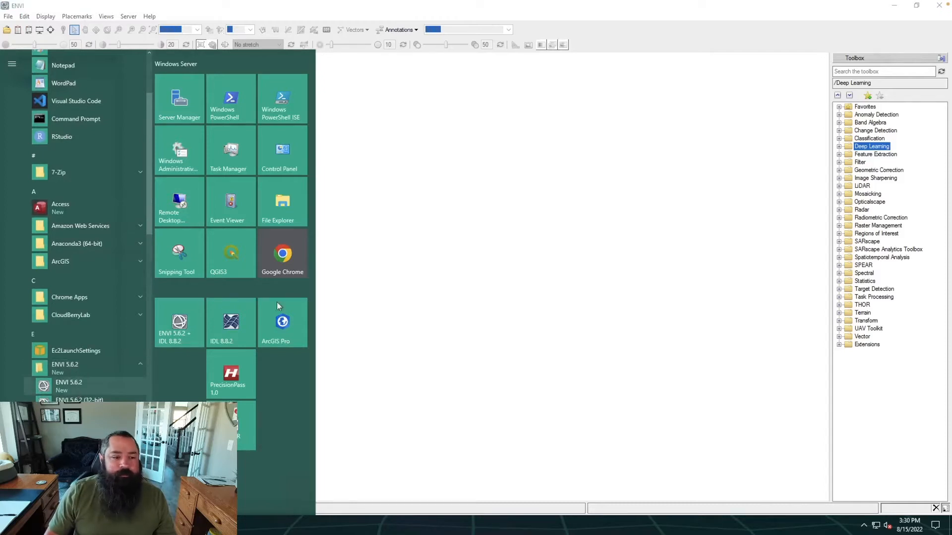
left_click(571, 17)
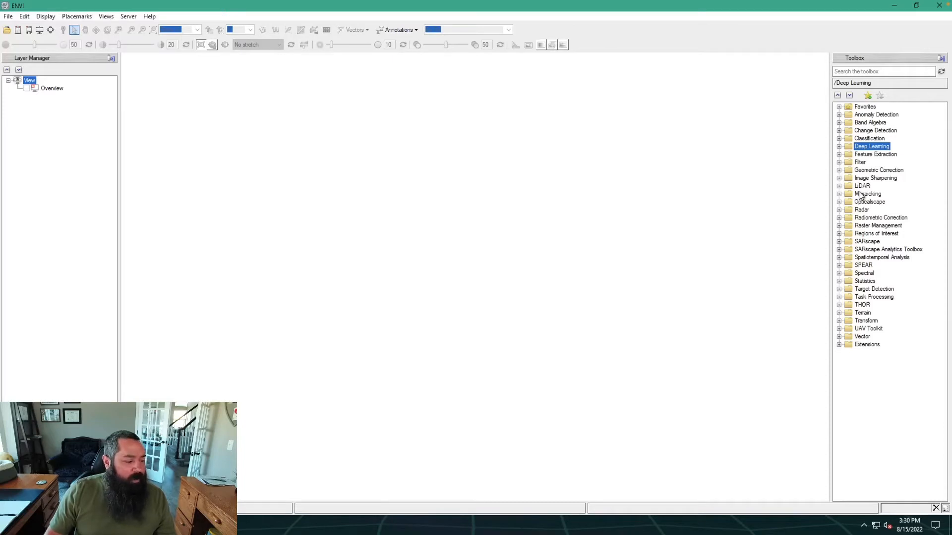
Step: Open the Deep Learning Guide Map from the Deep Learning tools and move its window clear of the centre
left_click(839, 147)
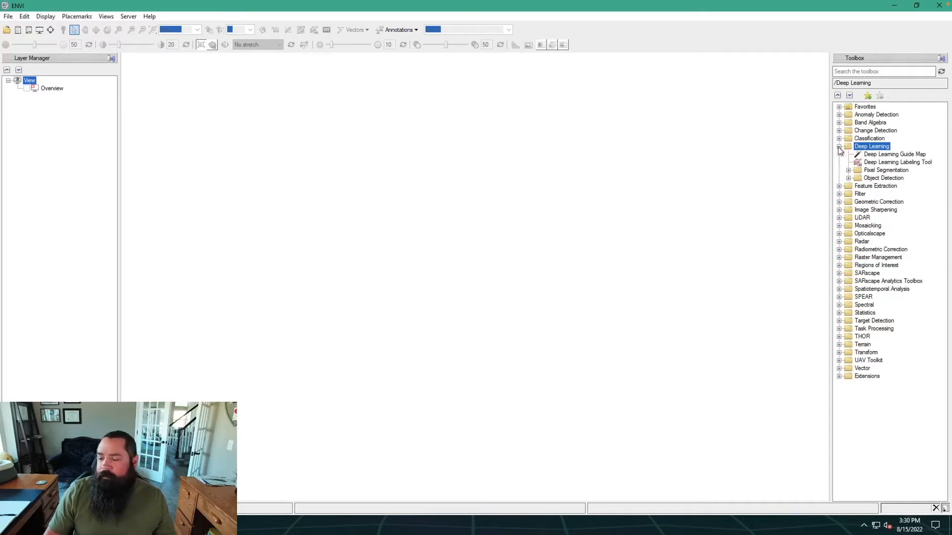
double_click(894, 154)
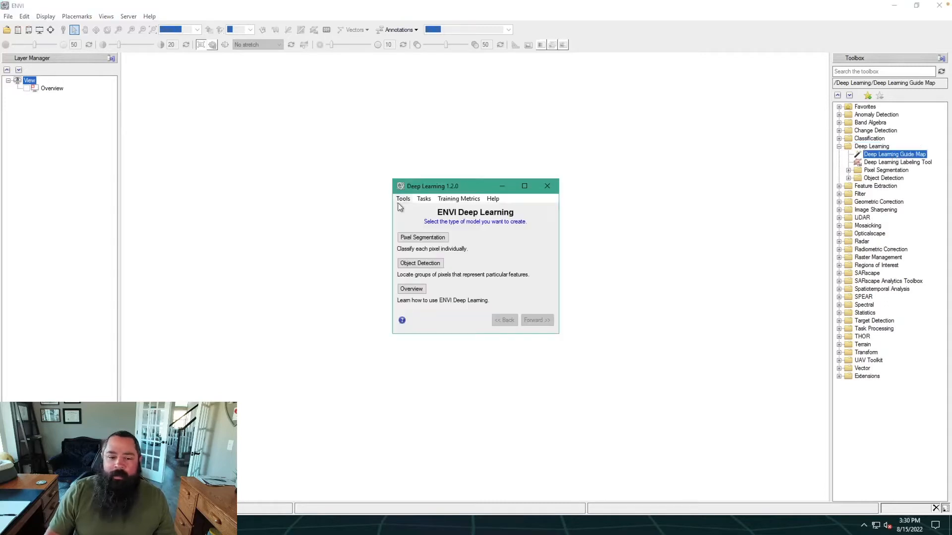
left_click_drag(443, 187, 370, 159)
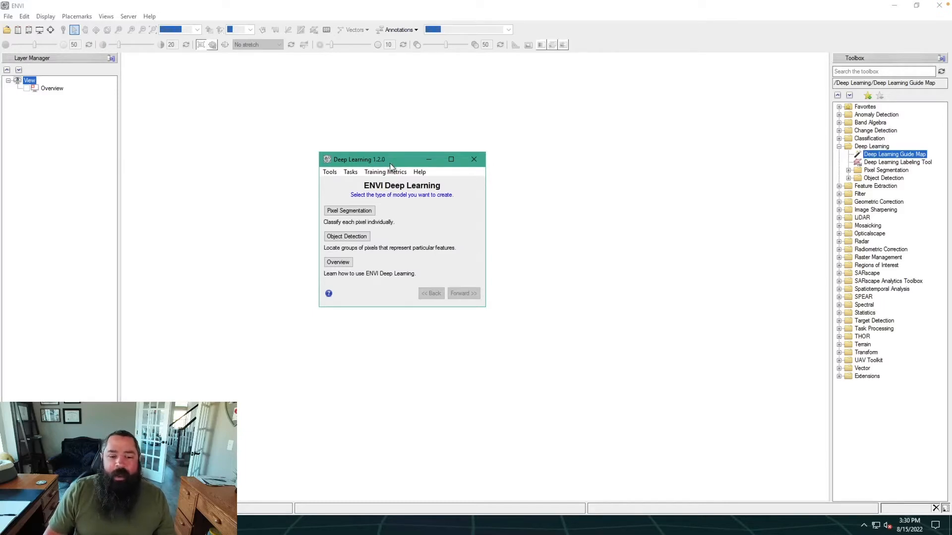
Step: Open the ENVI Deep Learning overview help page in Microsoft Edge, view it, and return to ENVI
left_click(340, 263)
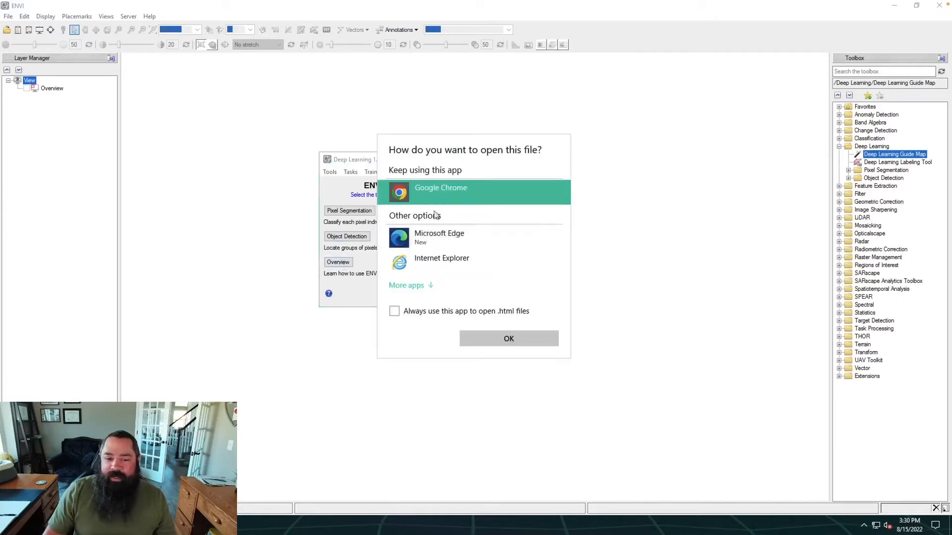
left_click(439, 233)
left_click(513, 337)
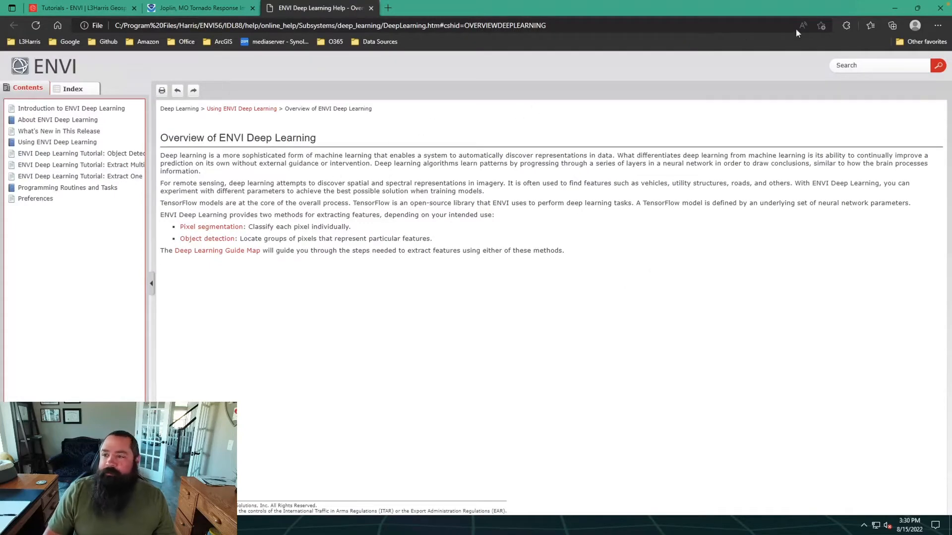
left_click(897, 9)
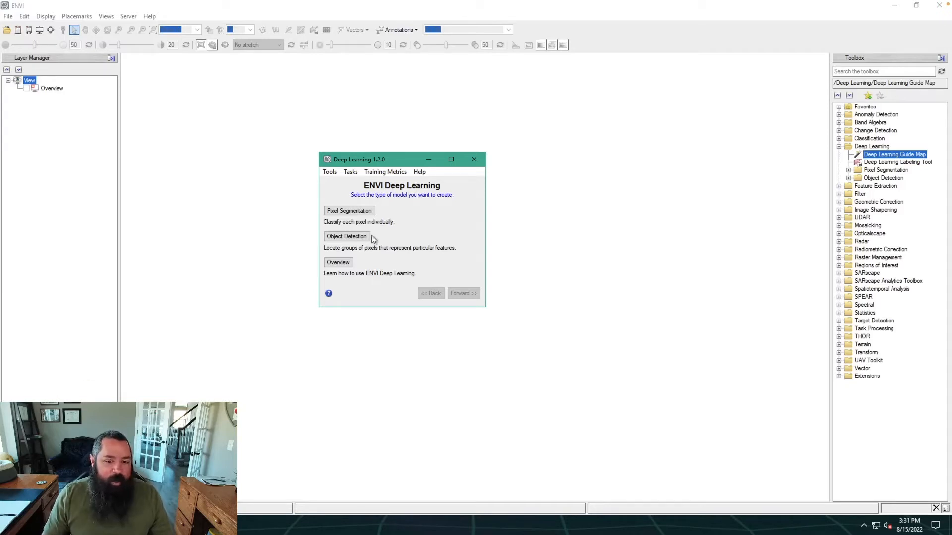
Step: Follow the guide map through Pixel Segmentation and training a new multiclass model to label rasters, opening the Labeling Tool
left_click(350, 211)
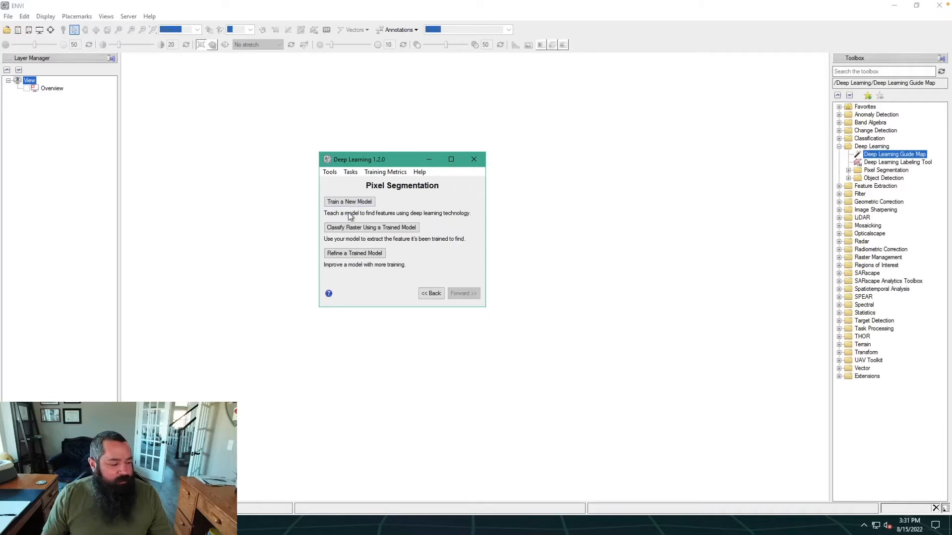
left_click(355, 204)
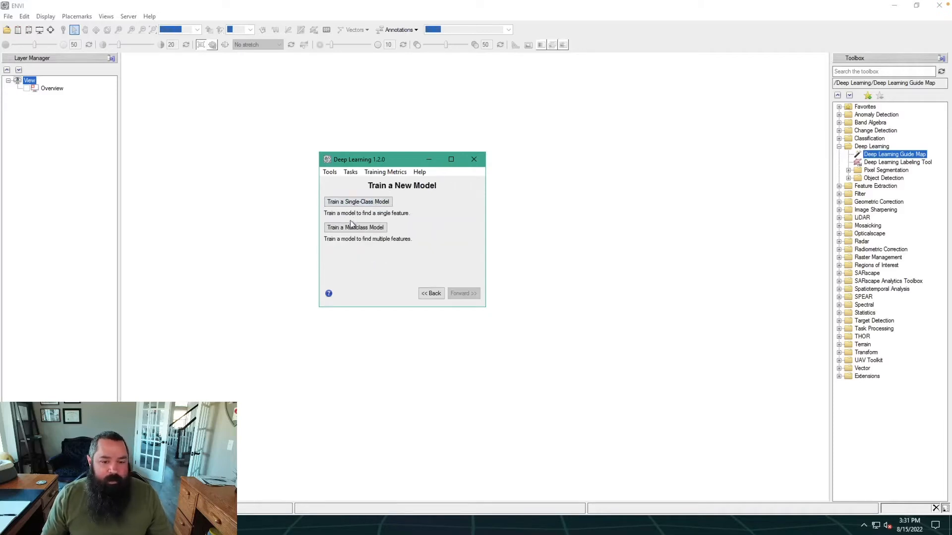
left_click(349, 229)
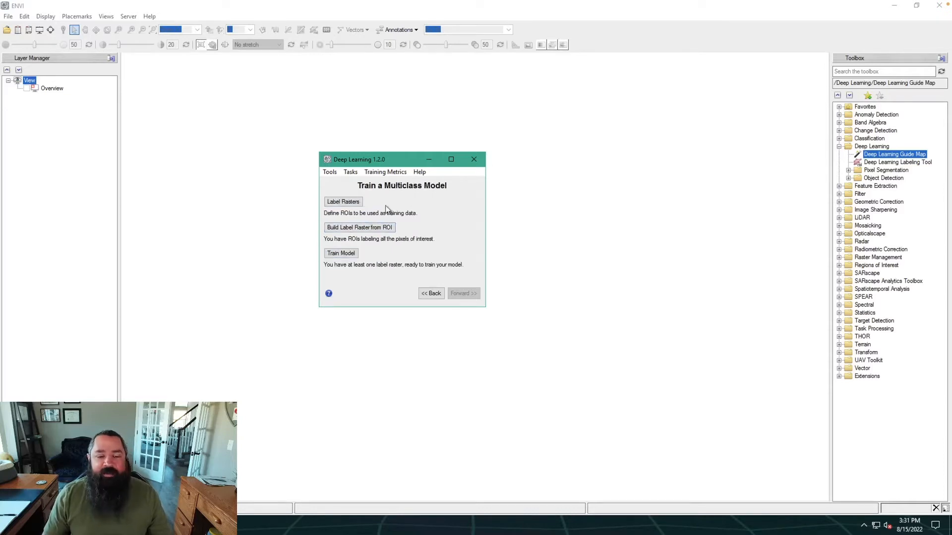
left_click(357, 203)
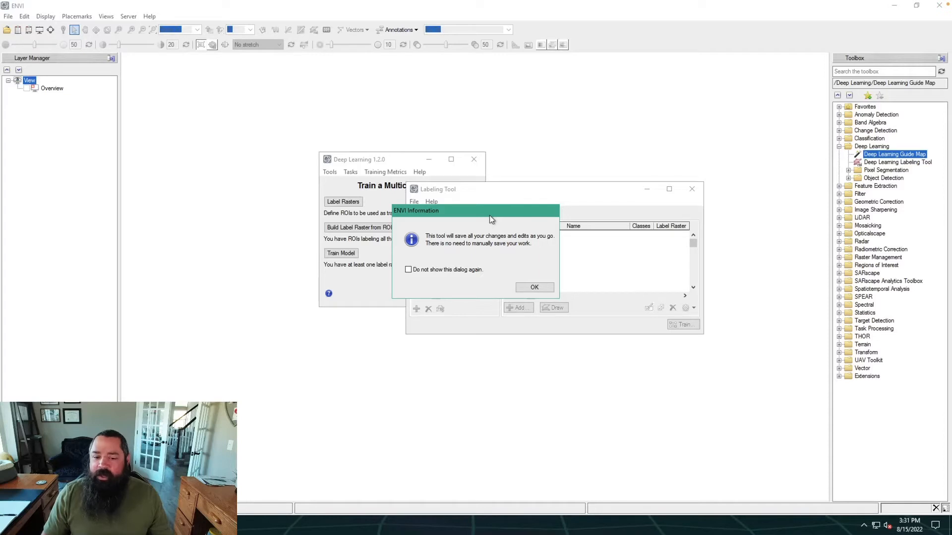
left_click(525, 288)
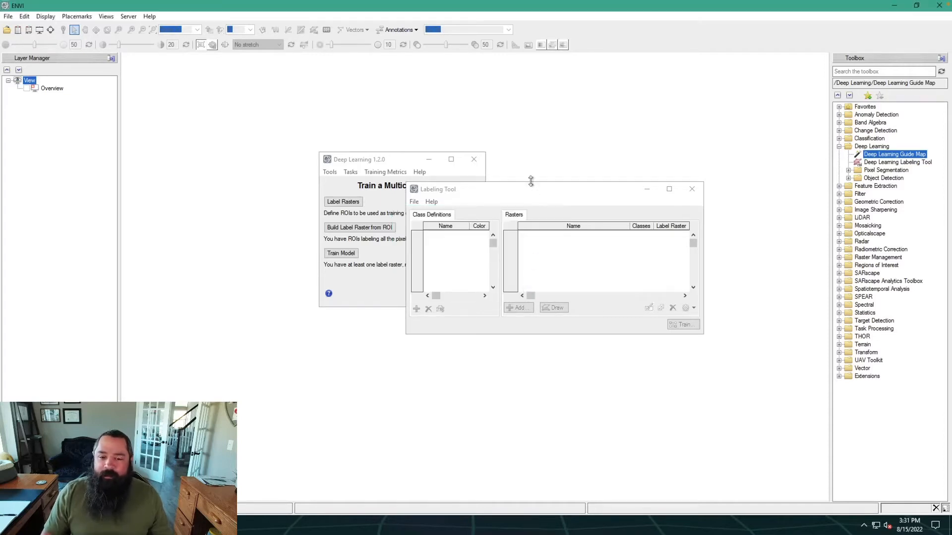
left_click_drag(530, 186, 403, 195)
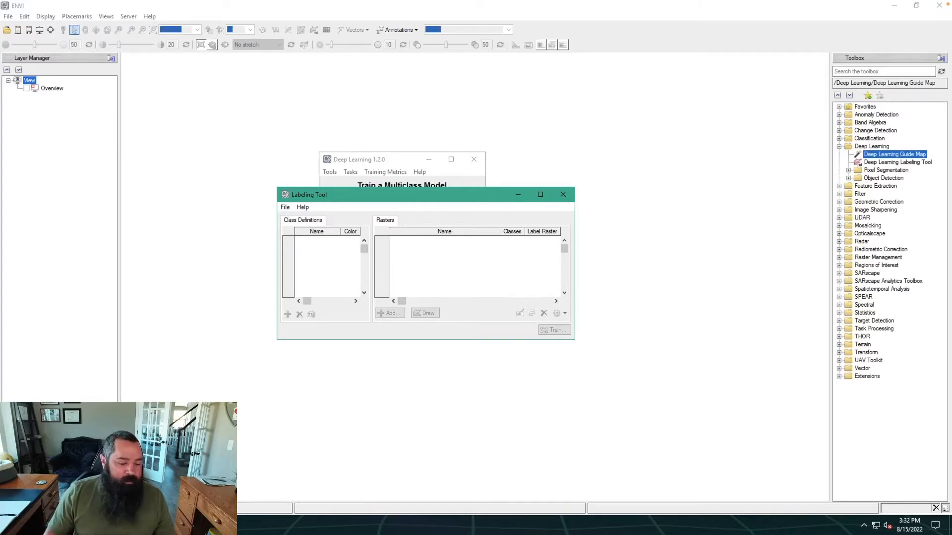
Step: In File Explorer, create a folder named project_files inside the tornado folder
left_click(84, 526)
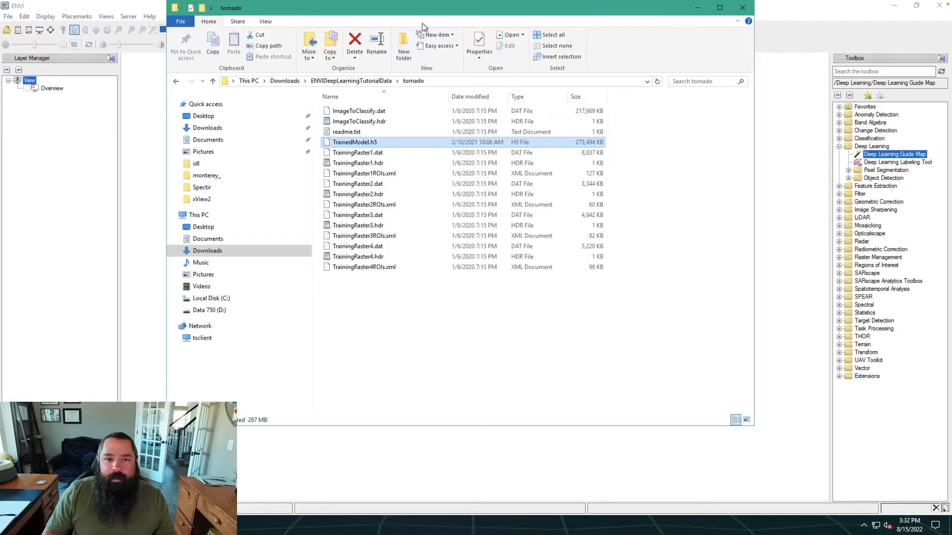
left_click_drag(415, 14, 415, 85)
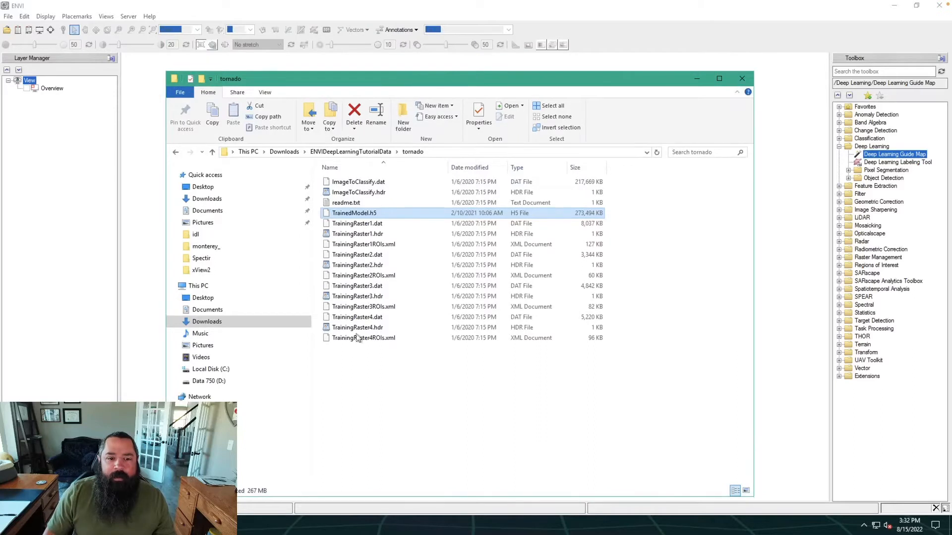
left_click(378, 391)
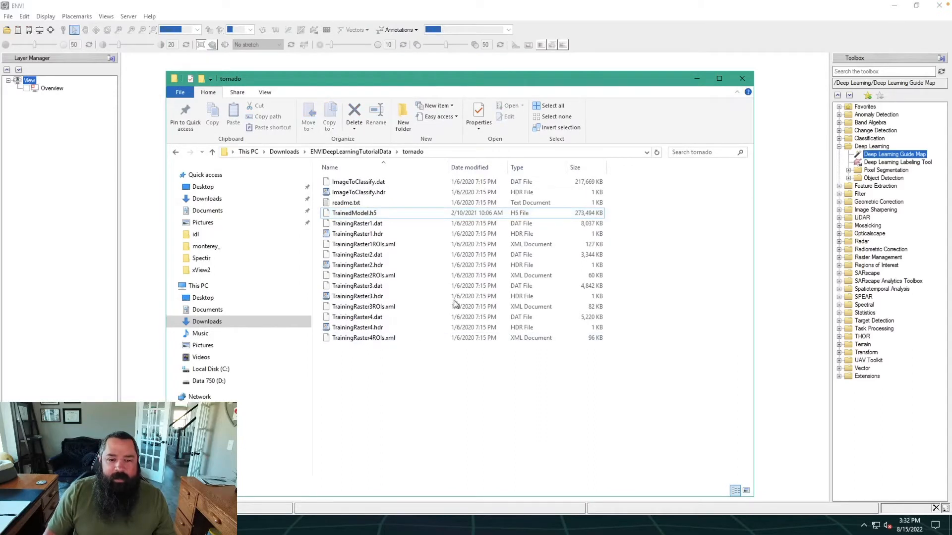
left_click(411, 117)
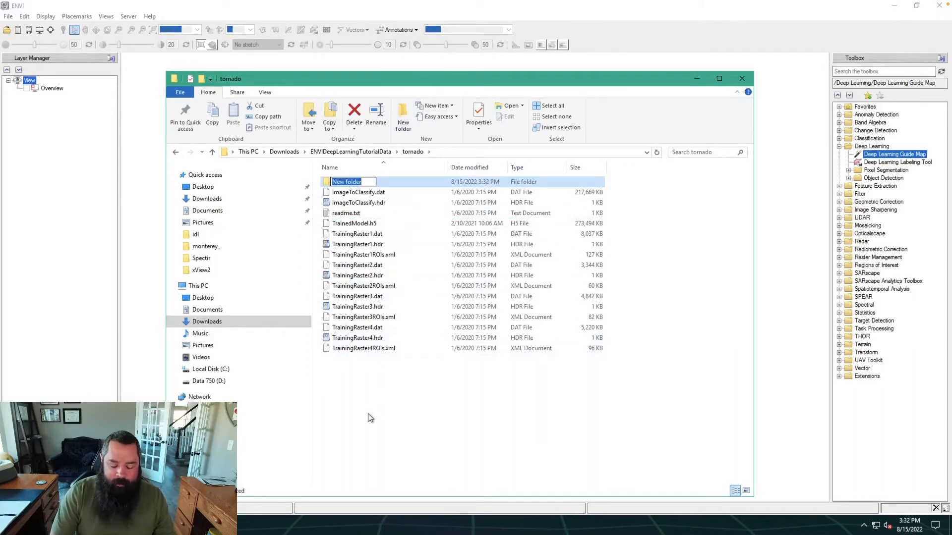
type("pro")
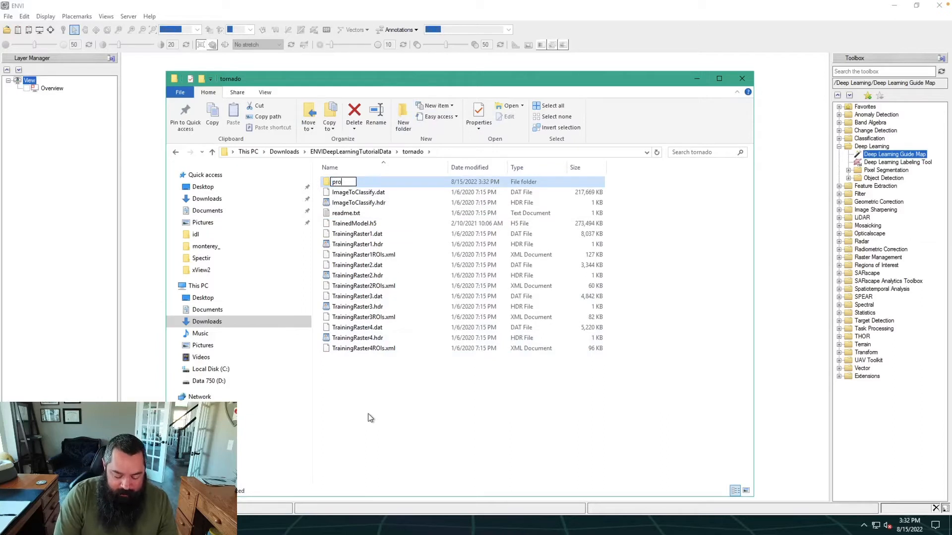
type("ject_")
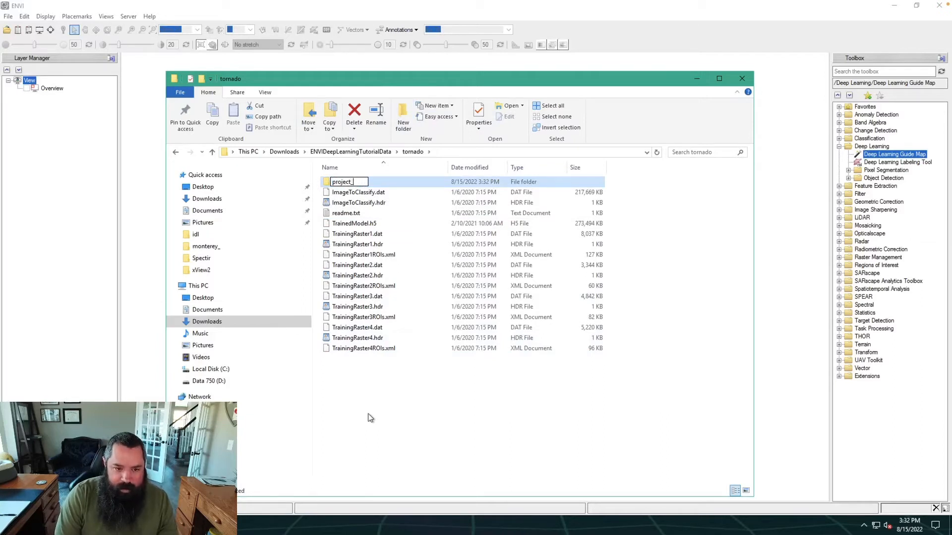
type("files")
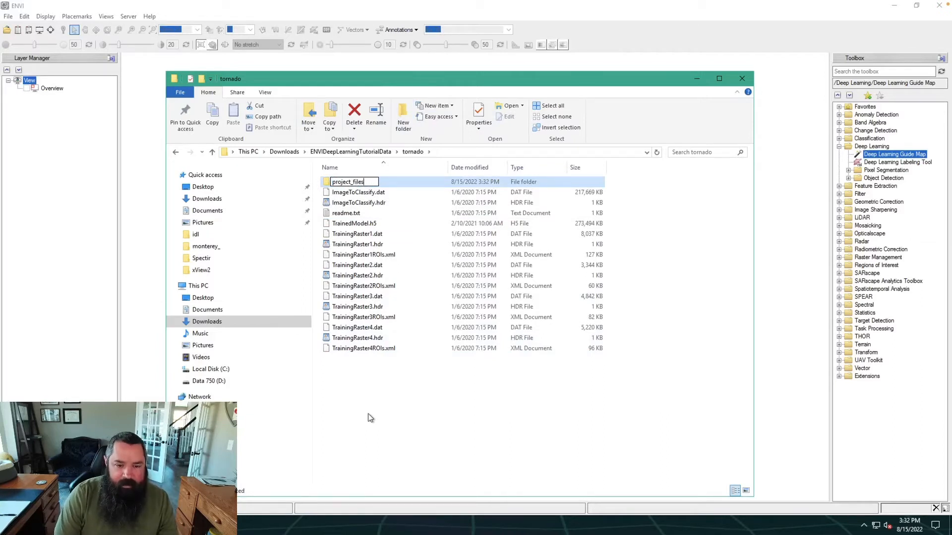
key("Return")
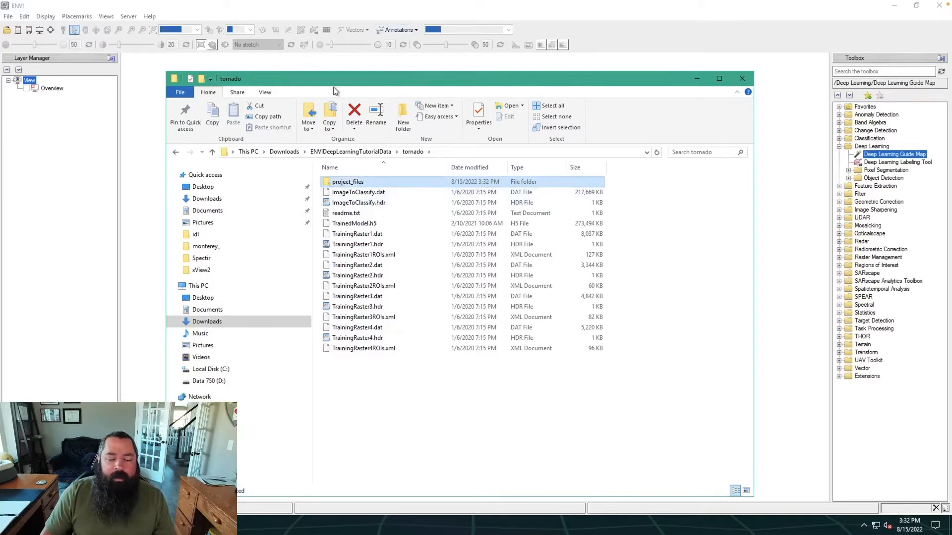
Step: Switch back to ENVI and start a new labeling project, keeping Pixel Segmentation as the project type
left_click(364, 6)
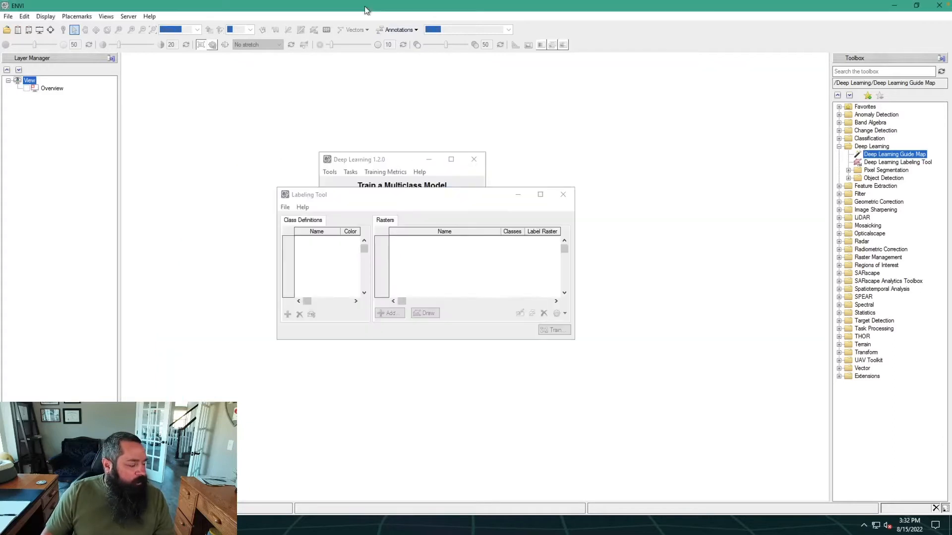
left_click(335, 195)
left_click(286, 208)
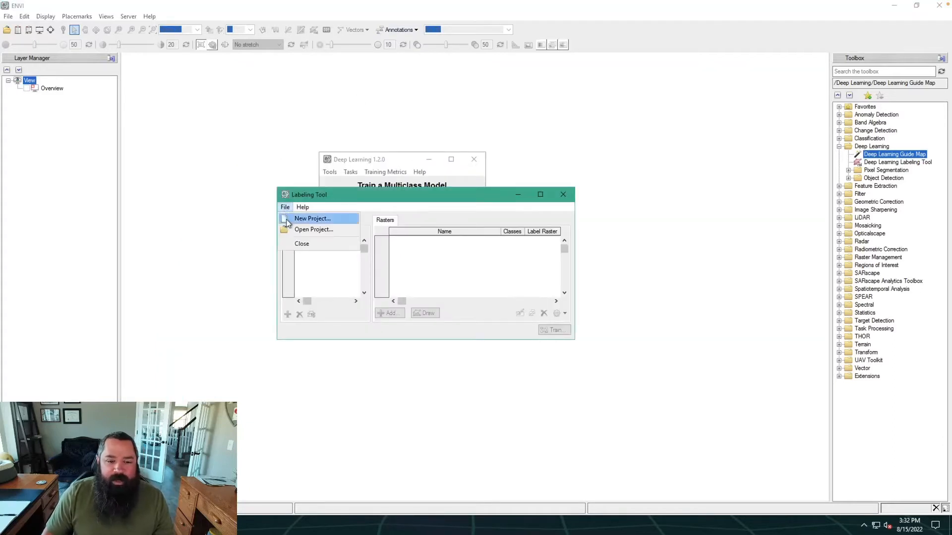
left_click(287, 220)
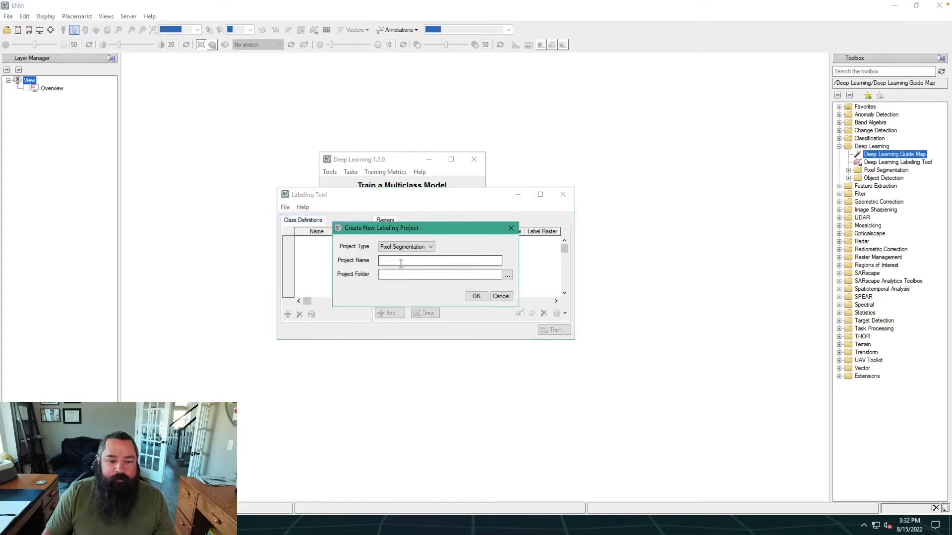
left_click(424, 249)
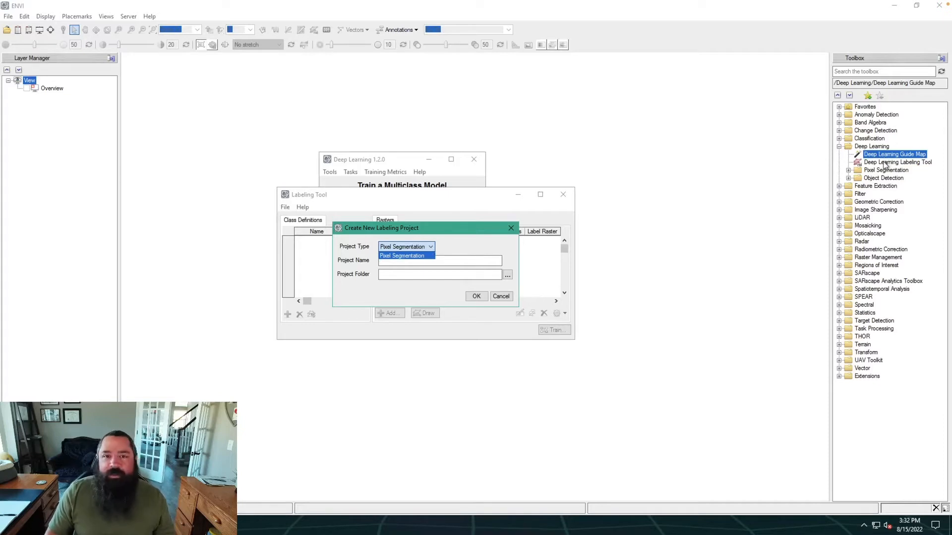
left_click(459, 226)
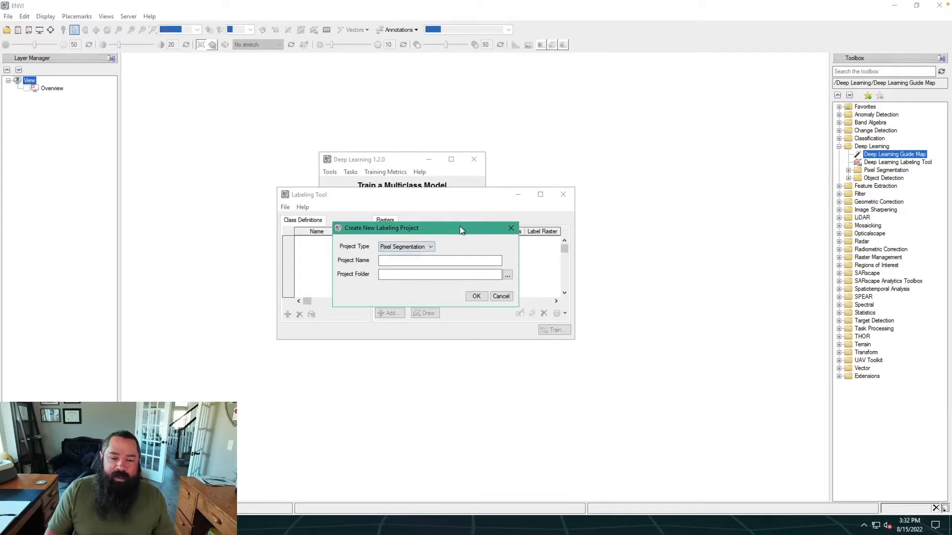
Step: Name the new labeling project Tornado Damage
left_click(387, 262)
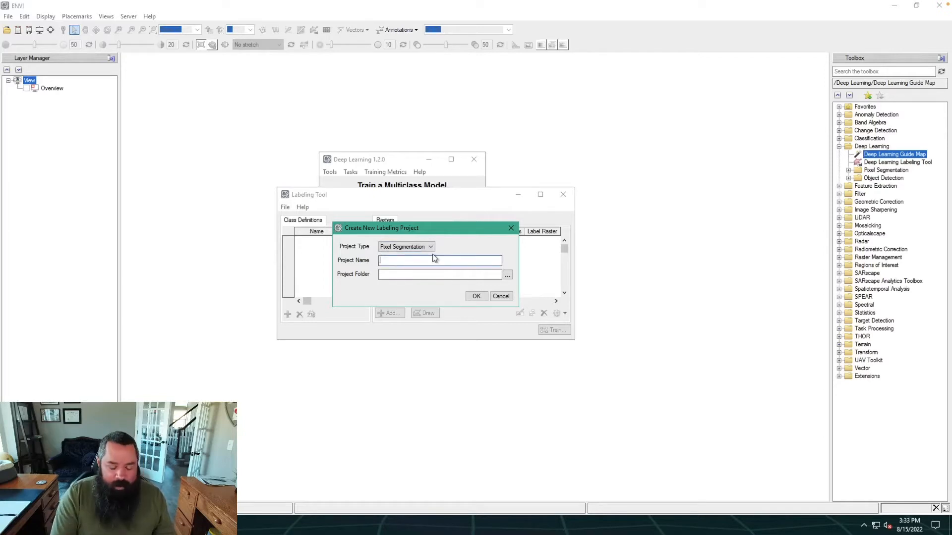
type("Torna")
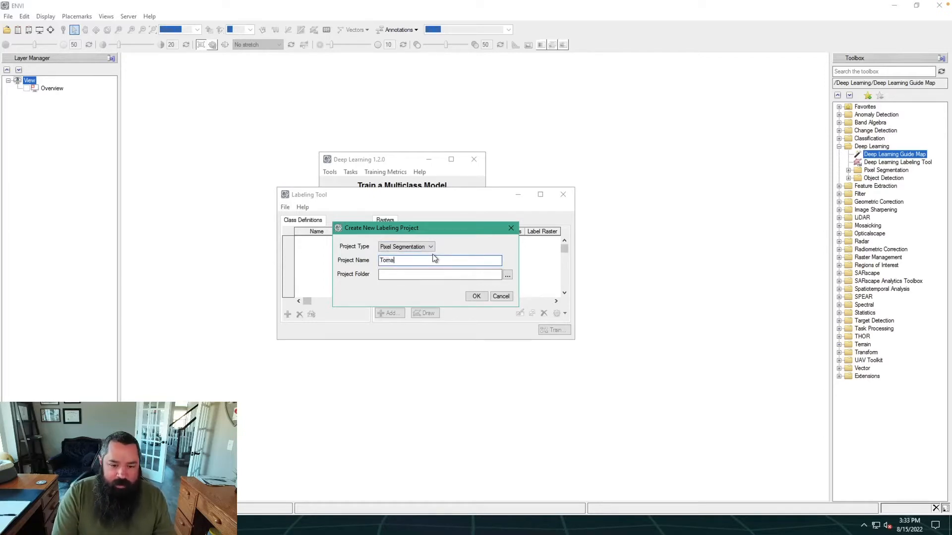
type("do Damage")
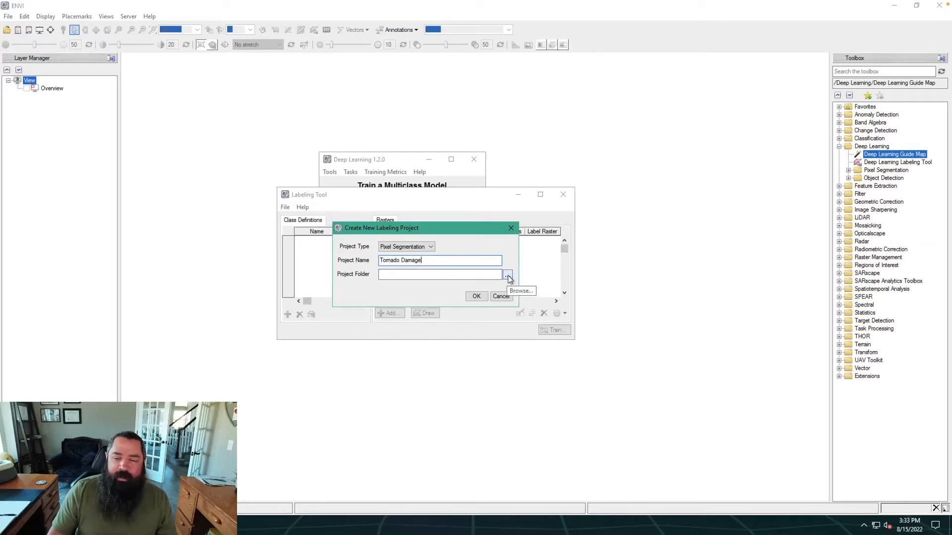
Step: Set the project folder to project_files inside Downloads\ENVIDeepLearningTutorialData\tornado and create the project
left_click(508, 275)
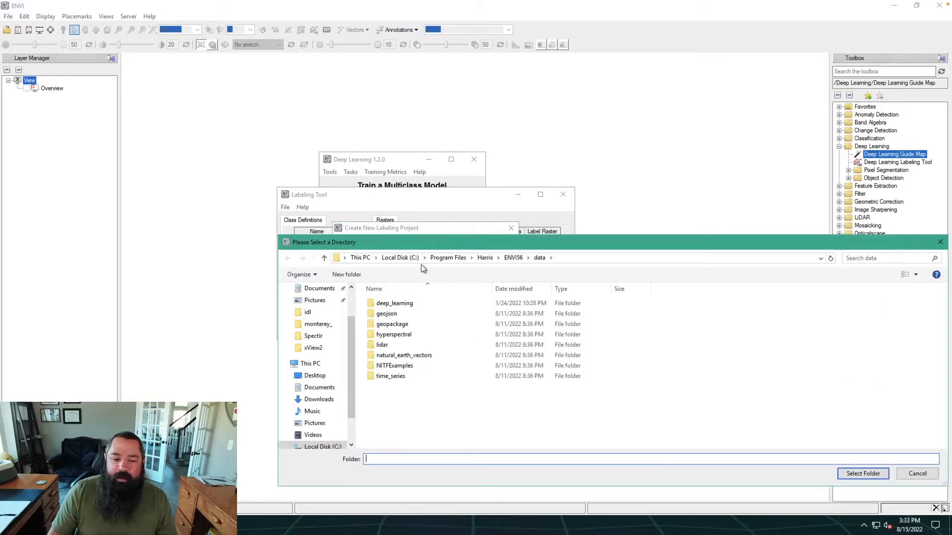
left_click(315, 399)
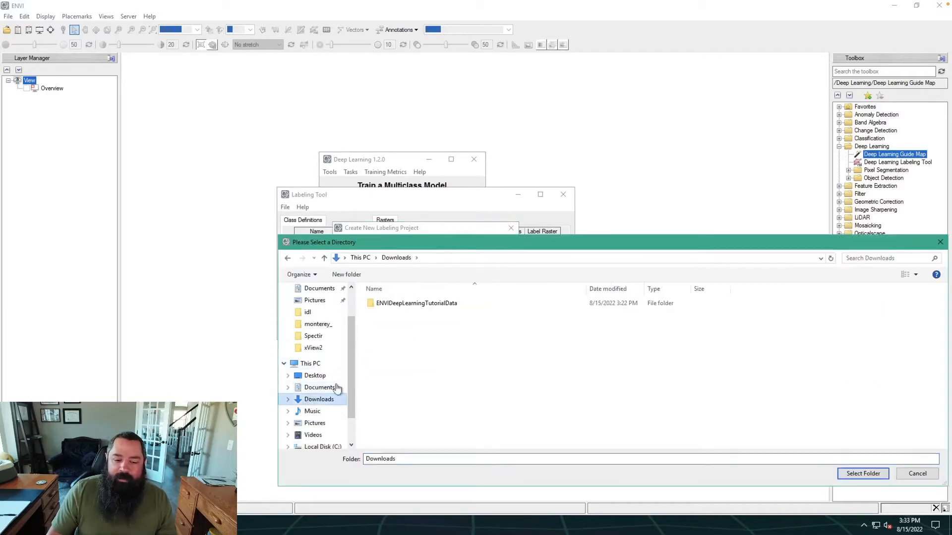
double_click(410, 306)
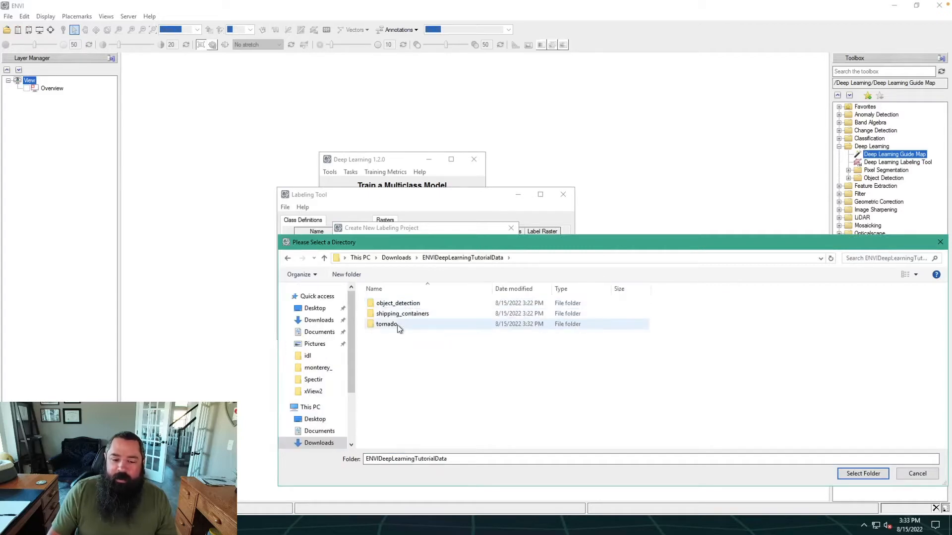
double_click(397, 325)
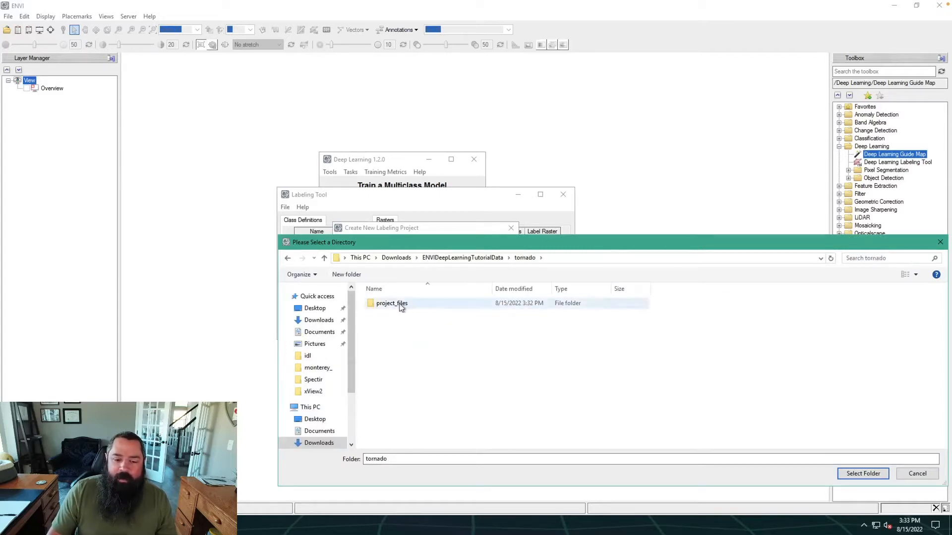
left_click(401, 306)
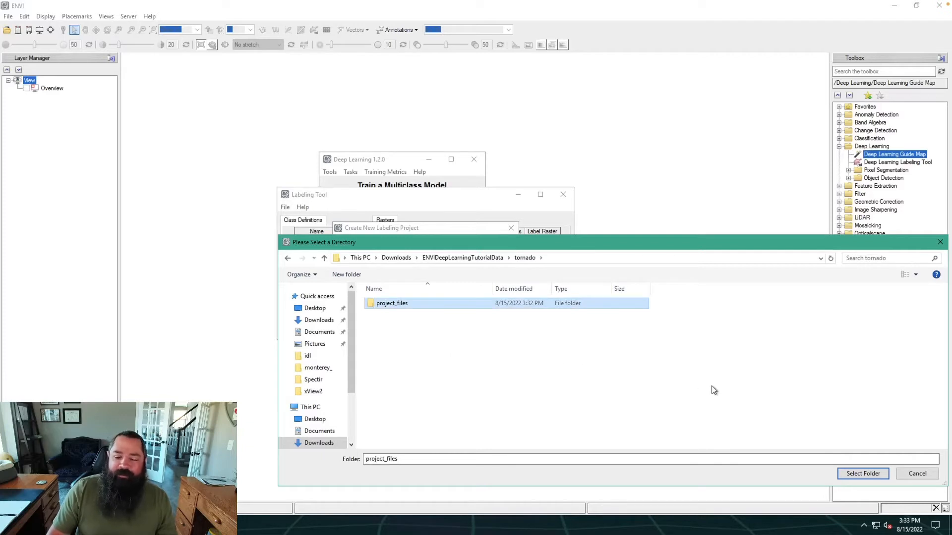
left_click(850, 474)
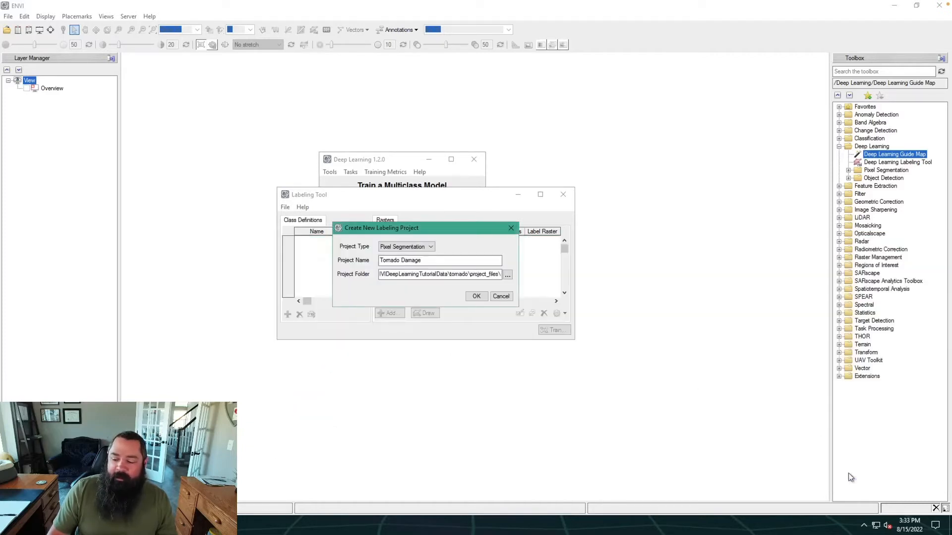
left_click(474, 298)
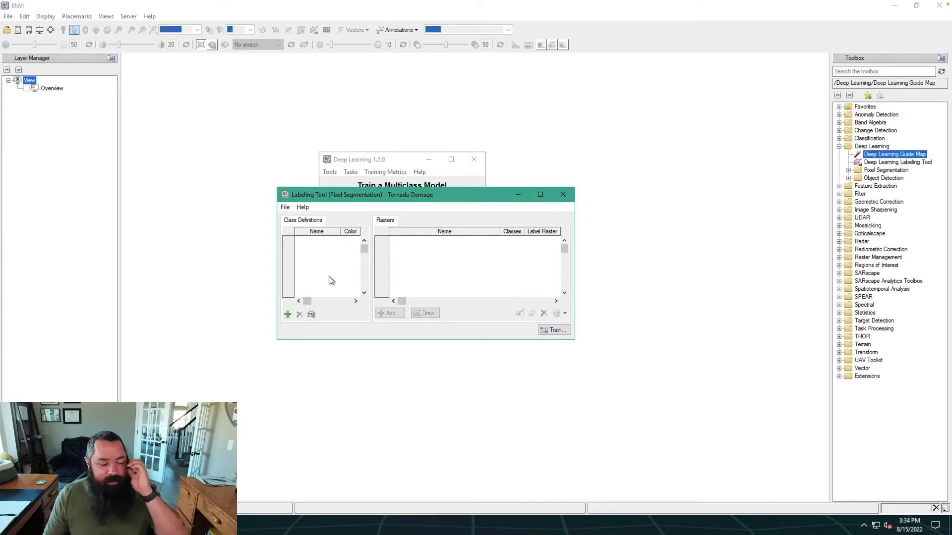
Step: Add a class definition named Roof Damage and set its color to yellow
left_click(288, 315)
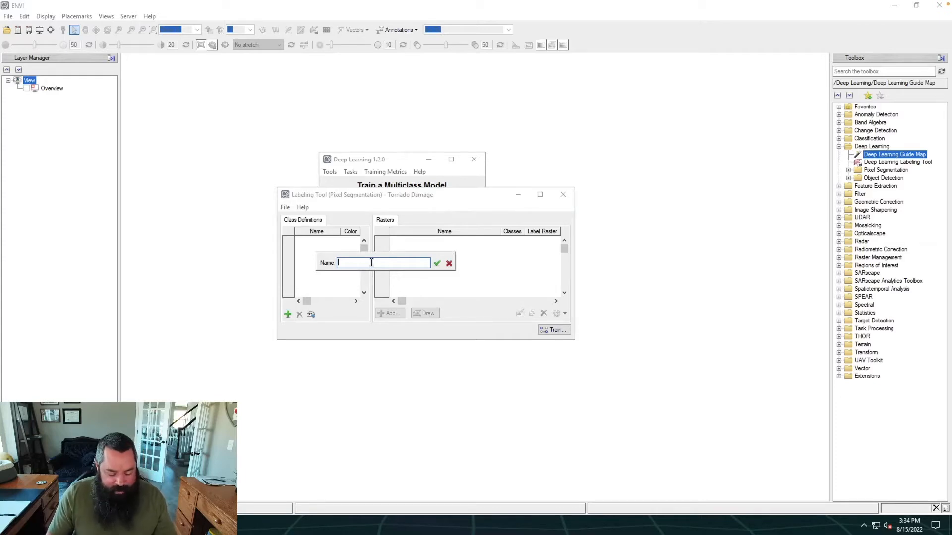
type("R")
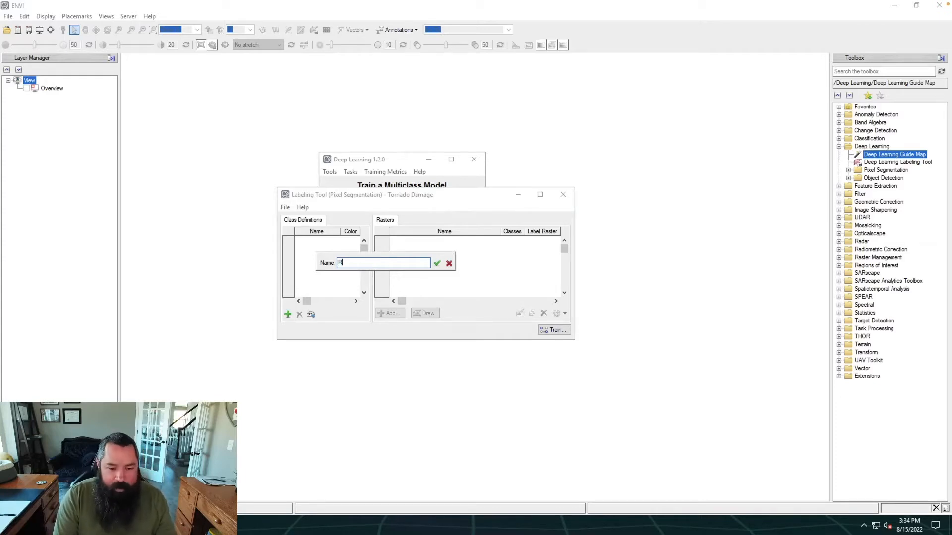
type("oof")
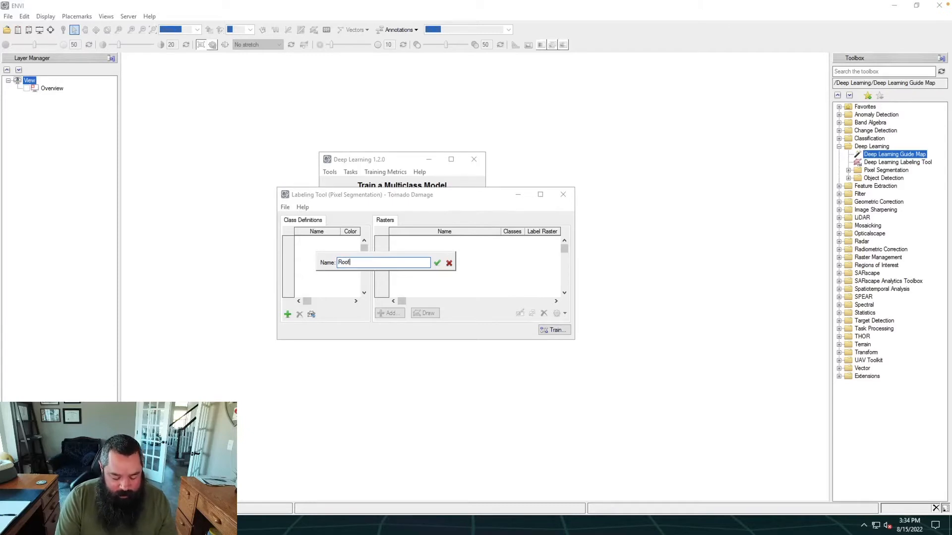
type(" Damage")
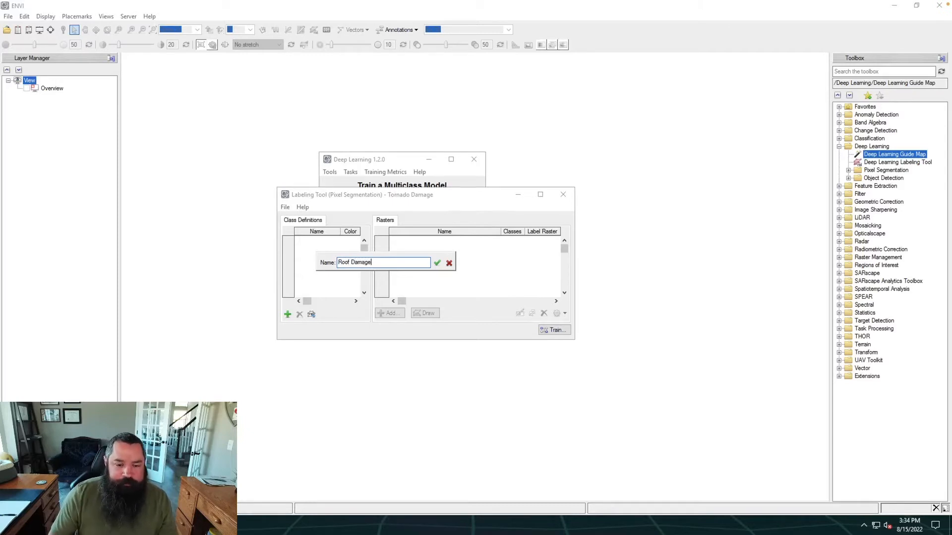
left_click(437, 265)
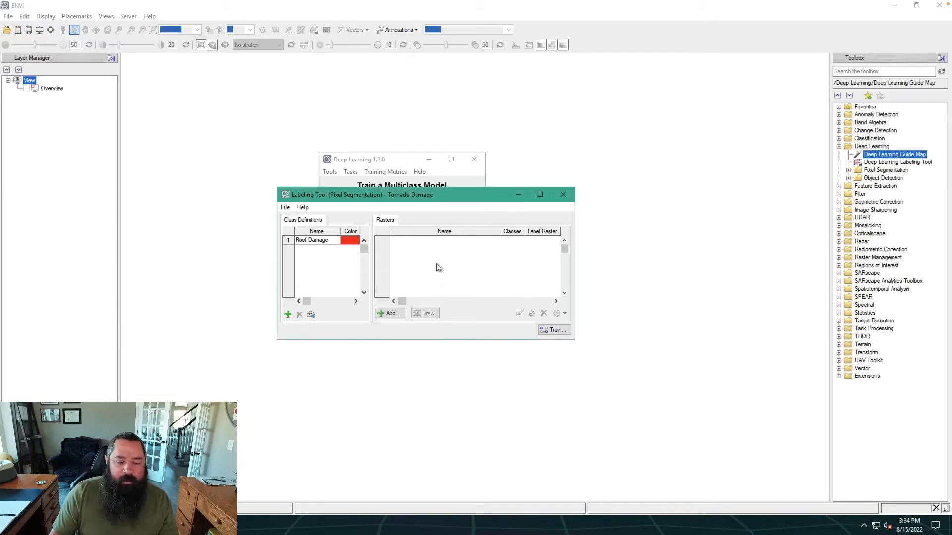
left_click(348, 243)
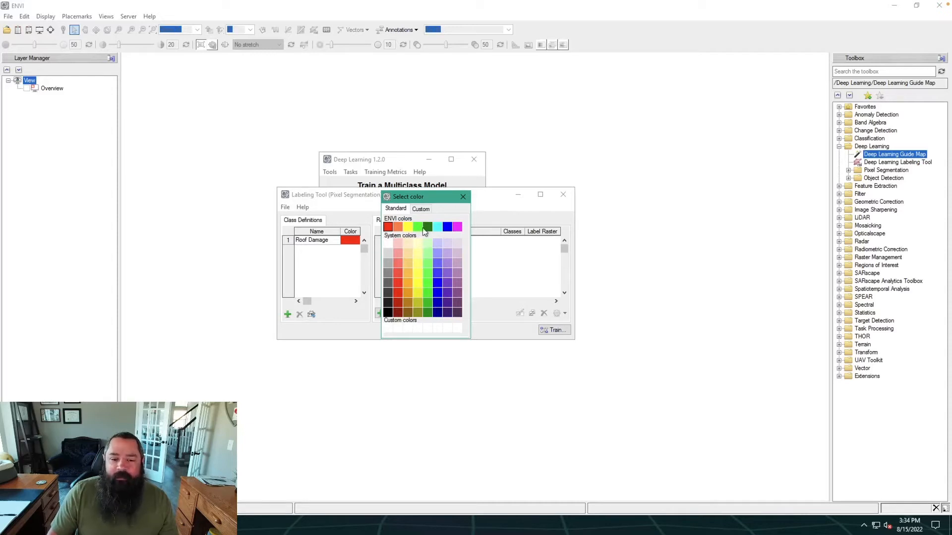
left_click(408, 227)
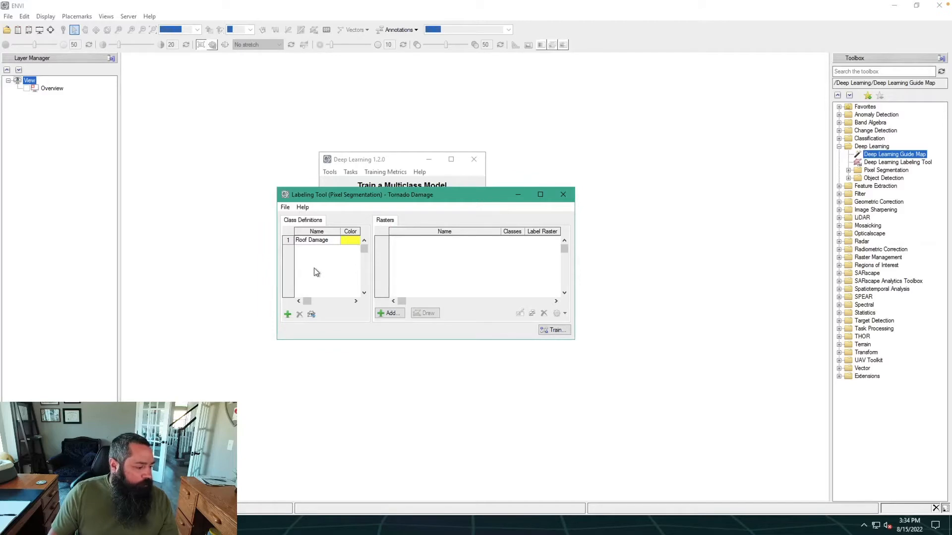
Step: Add a class definition named Structural Damage and set its color to a yellowish orange from the system colors
left_click(288, 314)
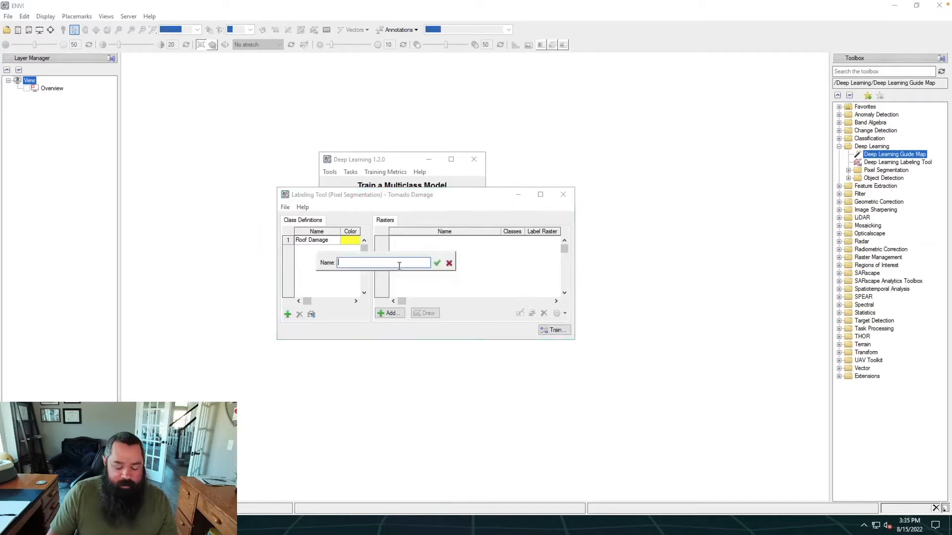
type("Structu")
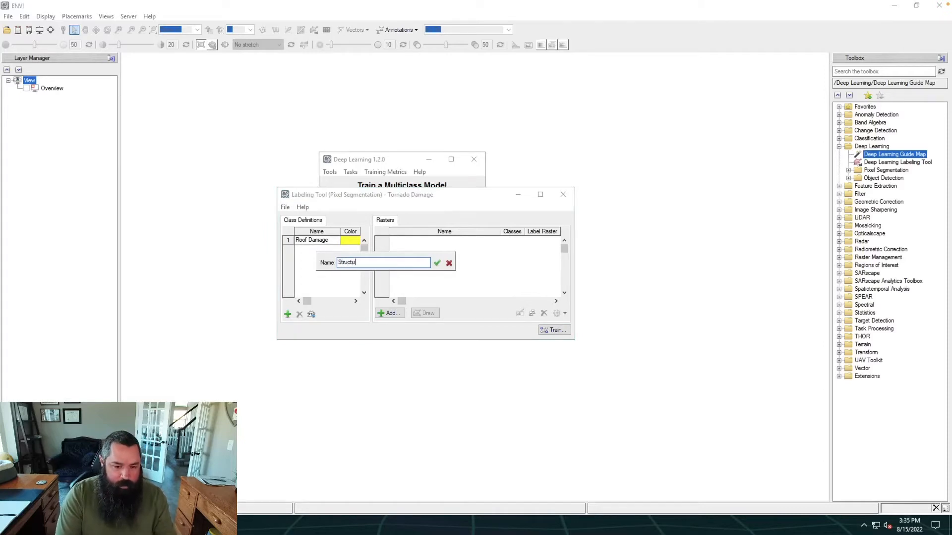
type("ral Damage")
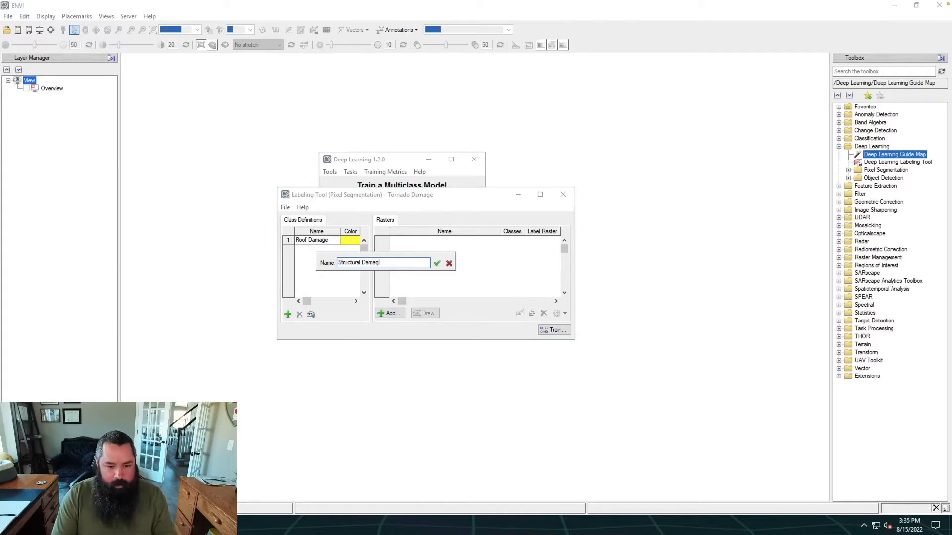
left_click(437, 263)
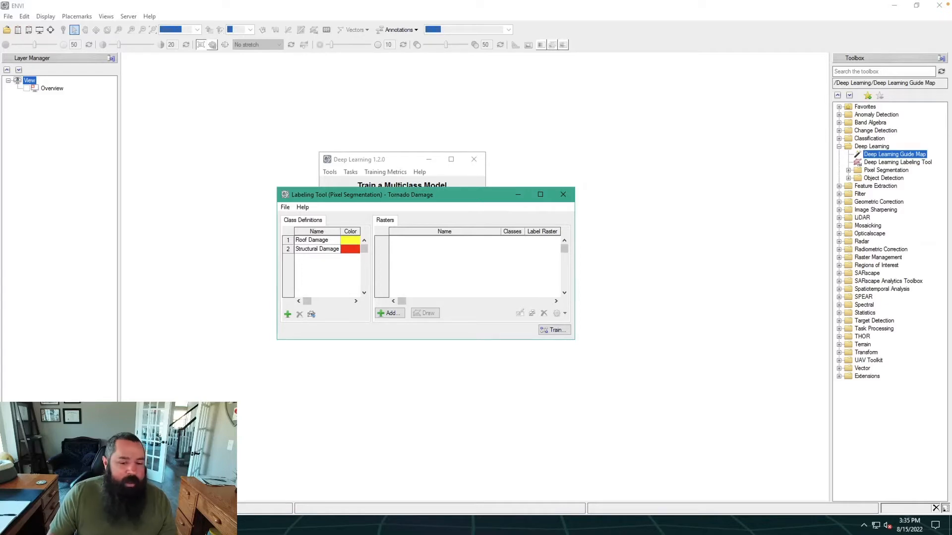
left_click(351, 251)
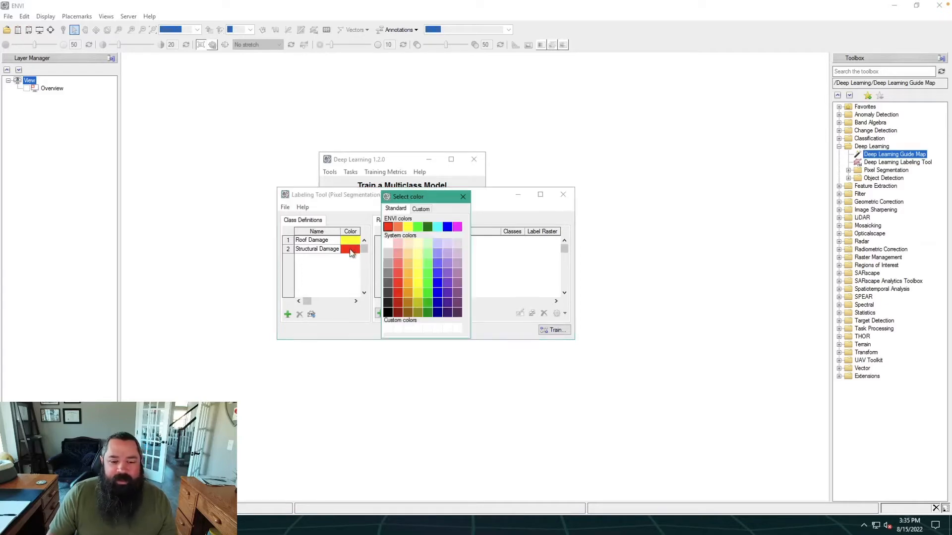
left_click(400, 230)
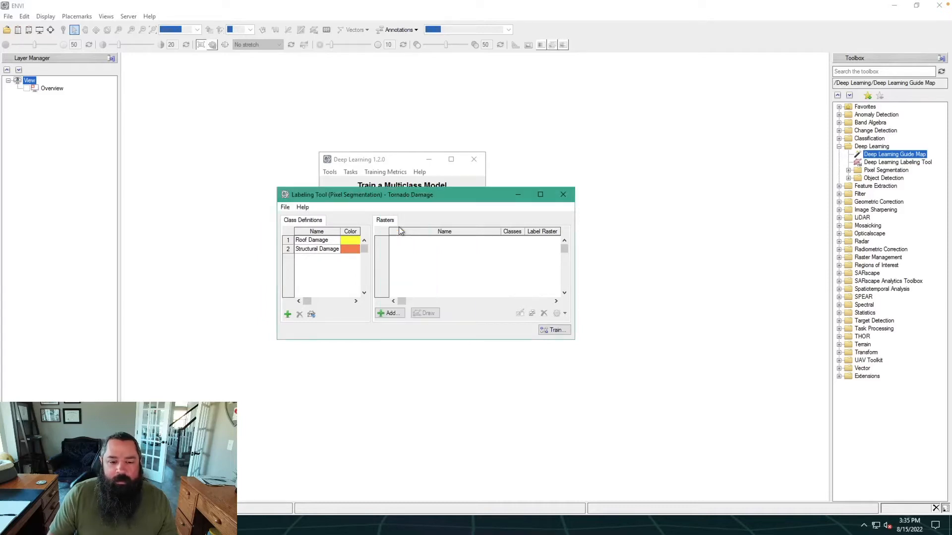
left_click(349, 252)
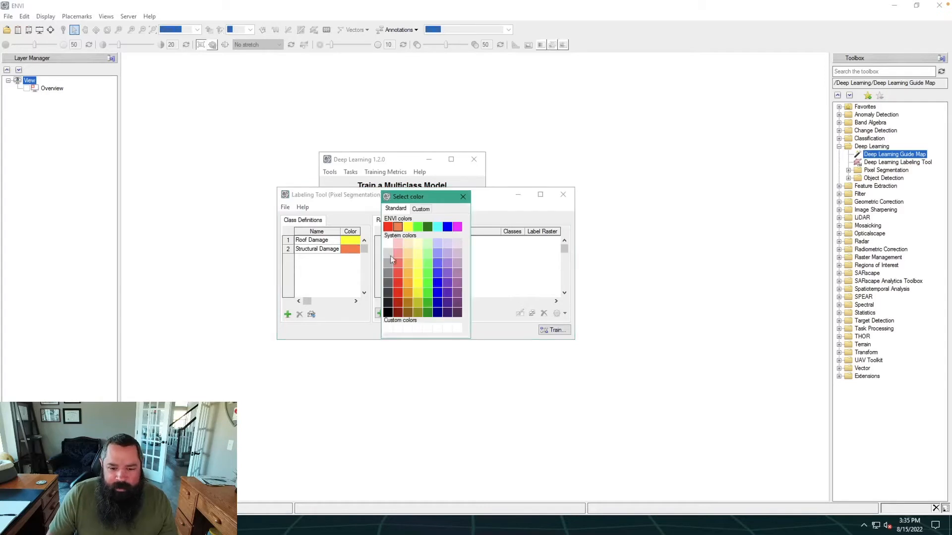
left_click(410, 287)
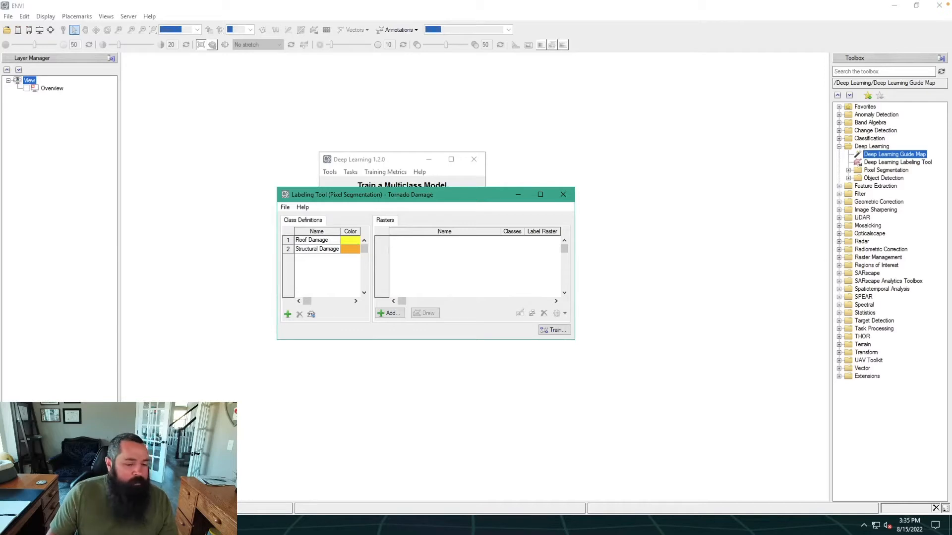
Step: Add a class definition named Rubble with the default red color
left_click(287, 315)
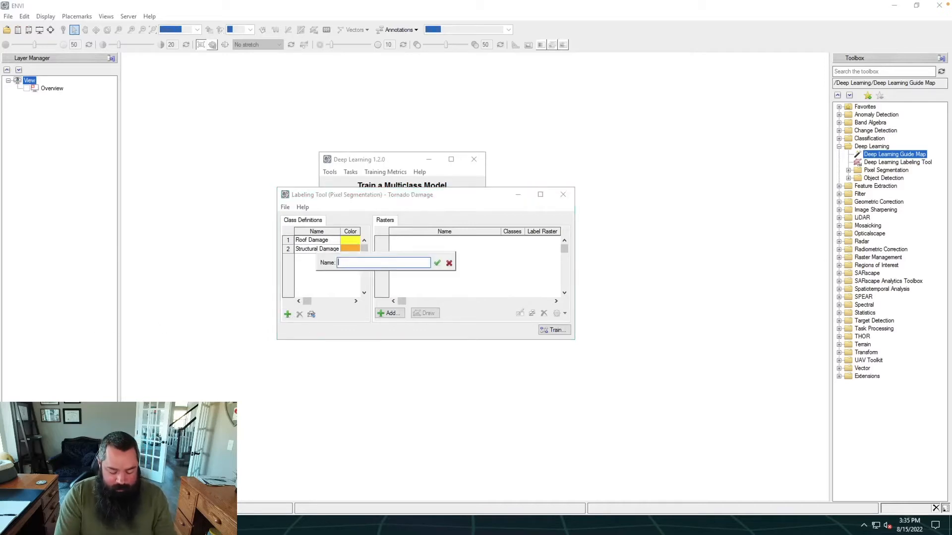
type("Rubble")
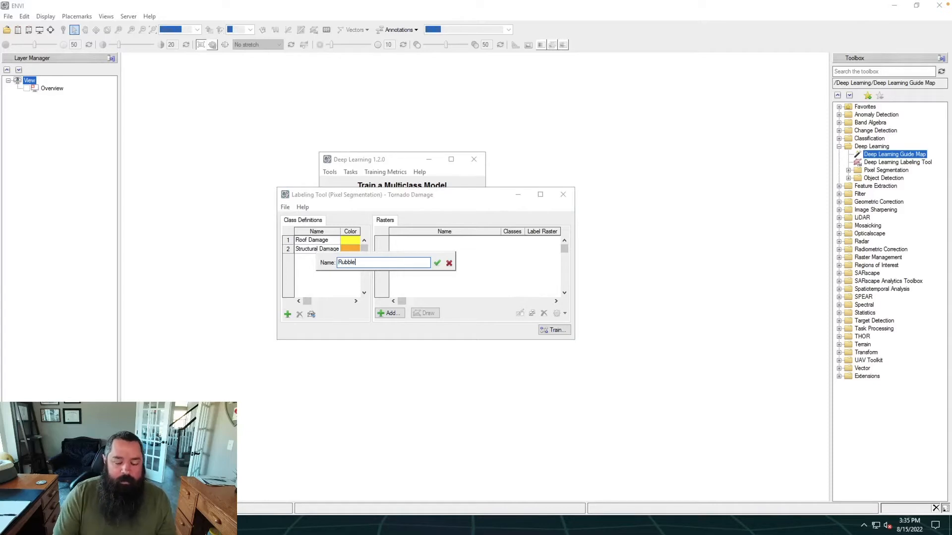
left_click(437, 263)
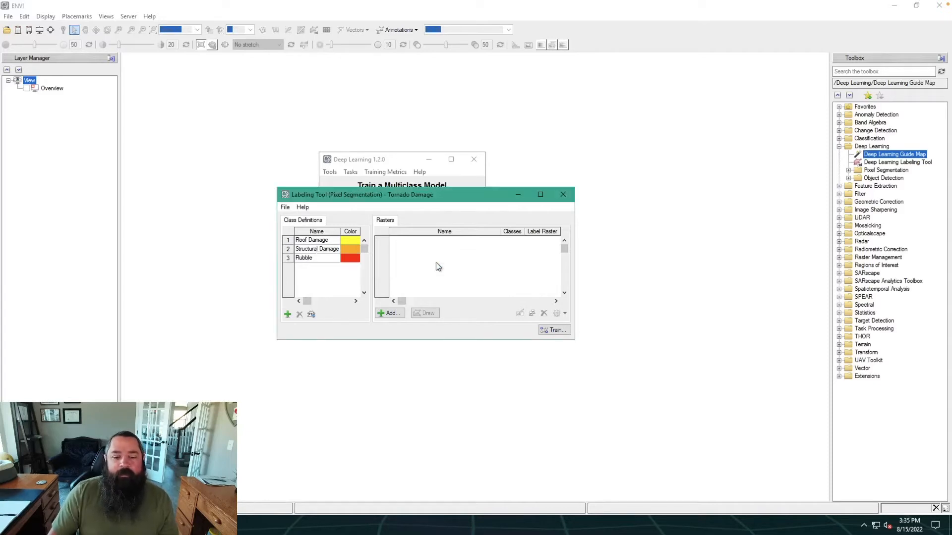
left_click(350, 260)
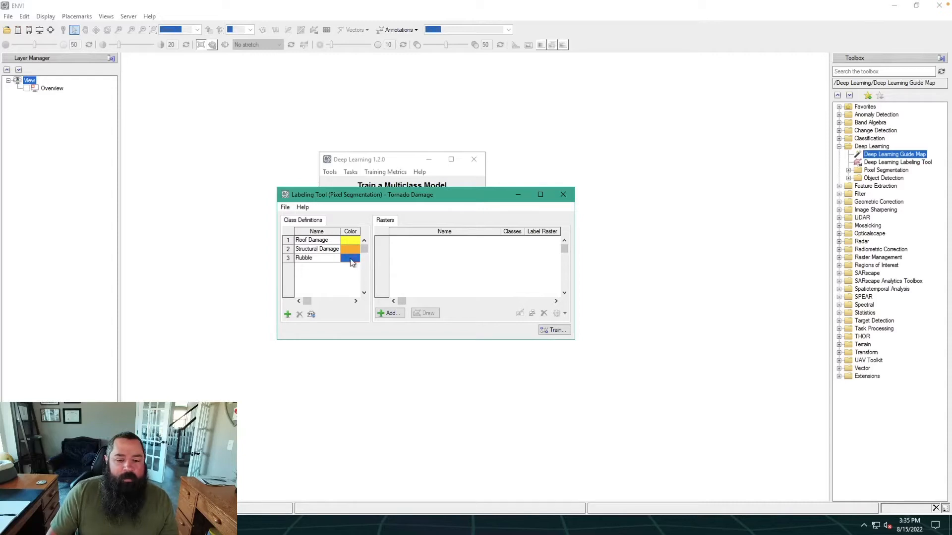
left_click(350, 260)
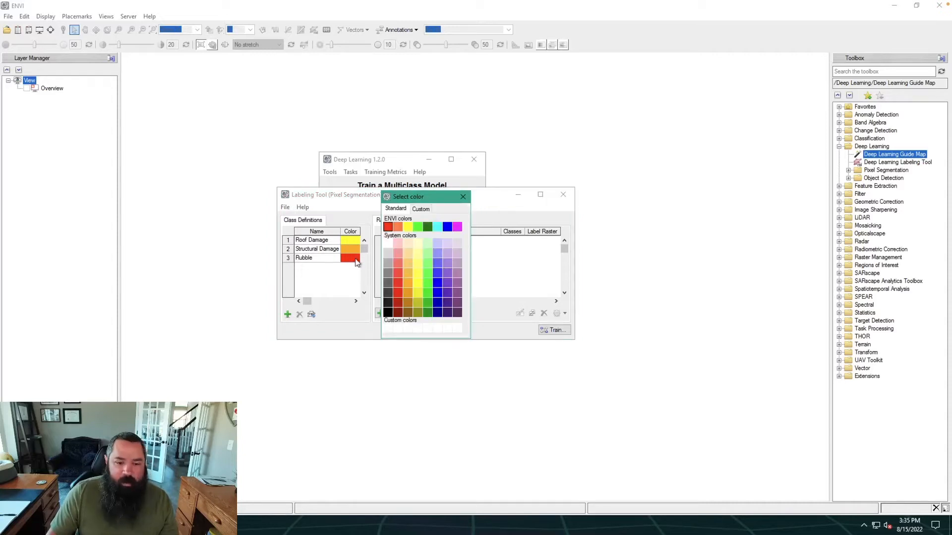
left_click(340, 283)
left_click(484, 197)
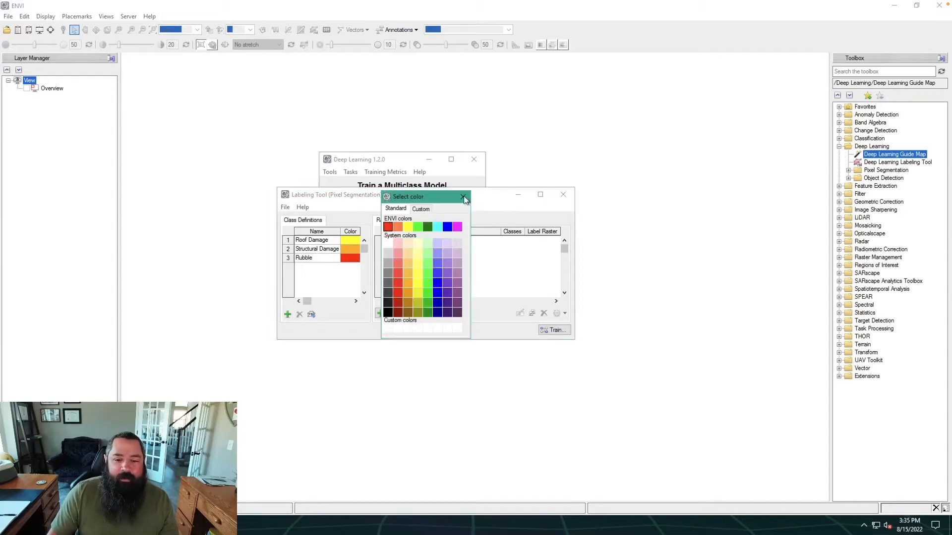
left_click(463, 197)
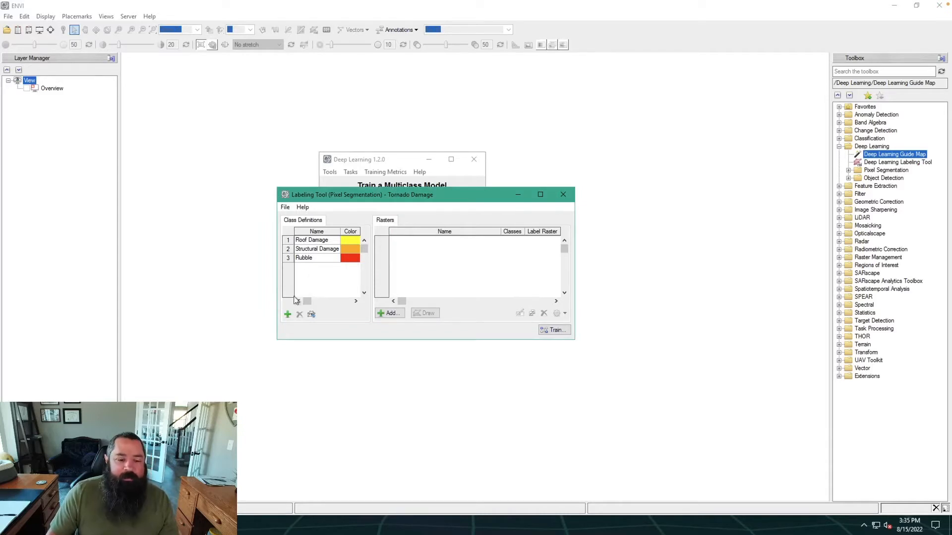
Step: Add a class definition named Blue Tarps and set its color to blue
left_click(287, 314)
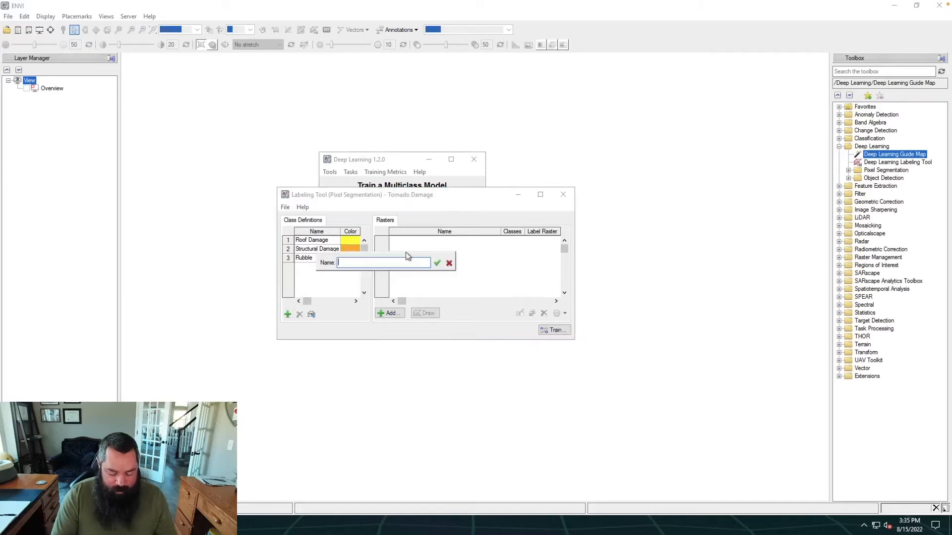
type("Blue T")
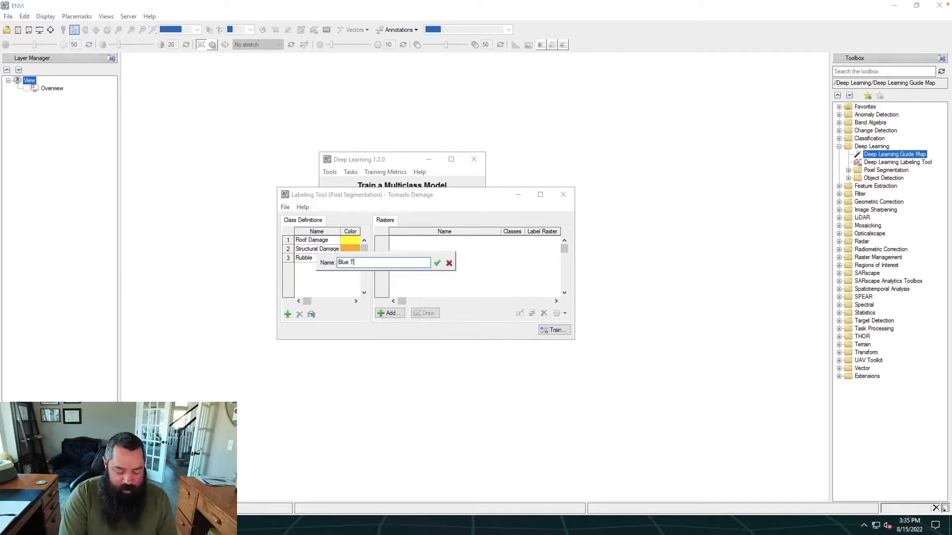
type("arps")
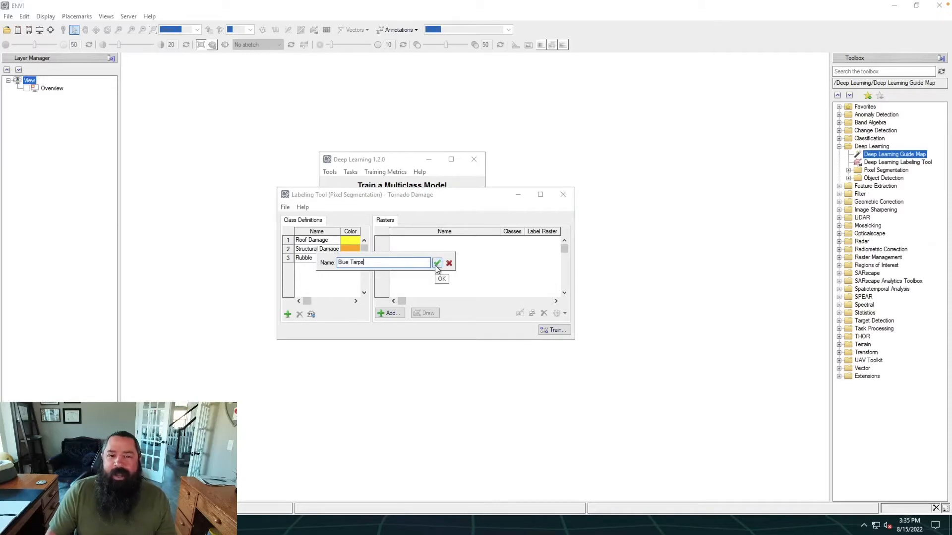
left_click(436, 265)
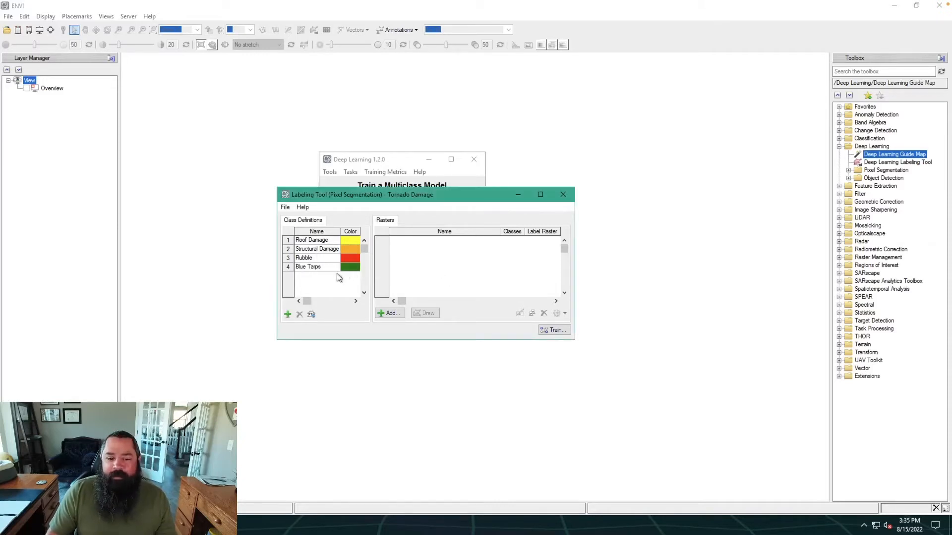
left_click(352, 269)
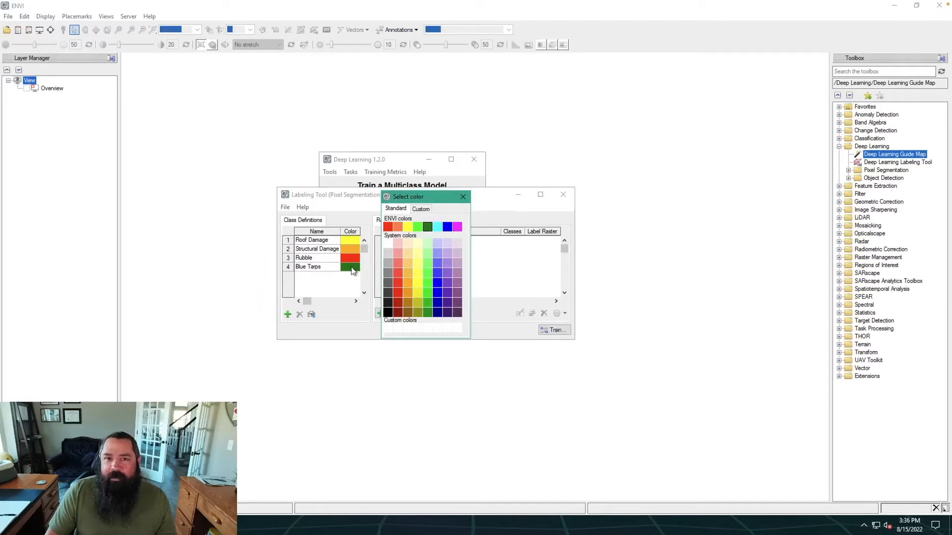
left_click(448, 228)
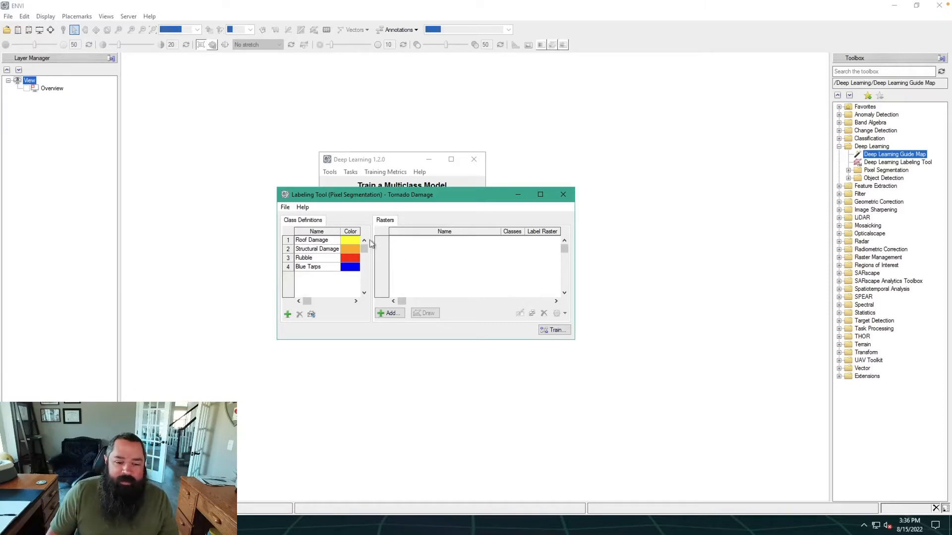
Step: Open TrainingRaster1.dat, TrainingRaster2.dat, TrainingRaster3.dat and TrainingRaster4.dat from the tornado folder as candidate rasters for labeling
left_click(391, 313)
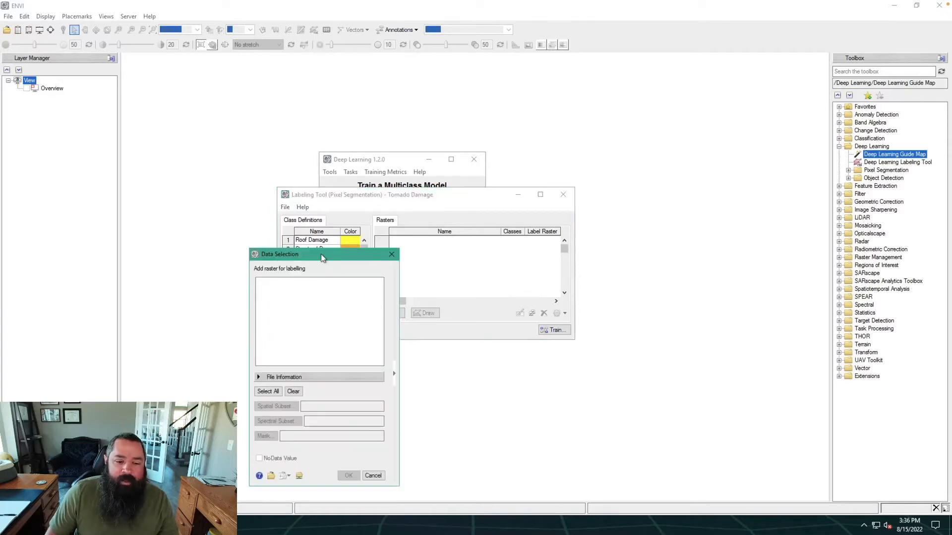
left_click_drag(321, 254, 374, 218)
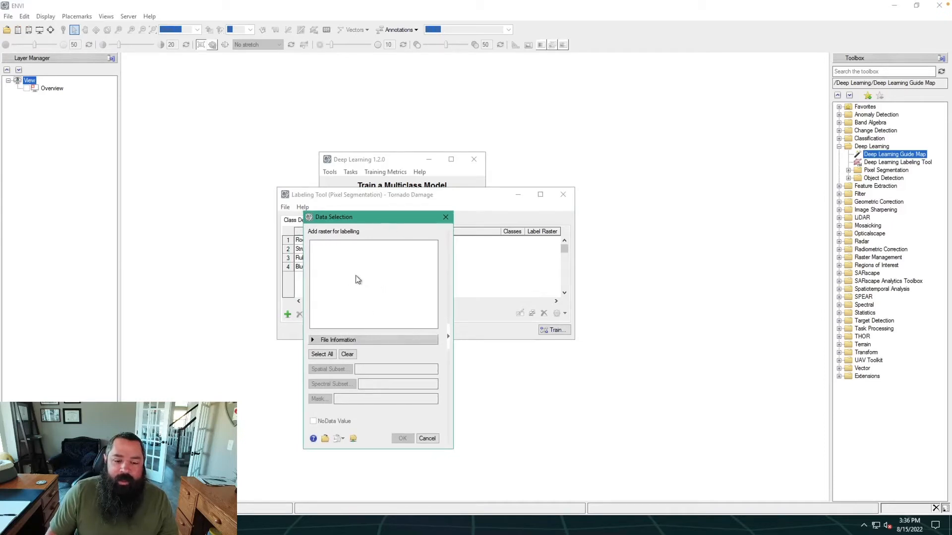
left_click(326, 439)
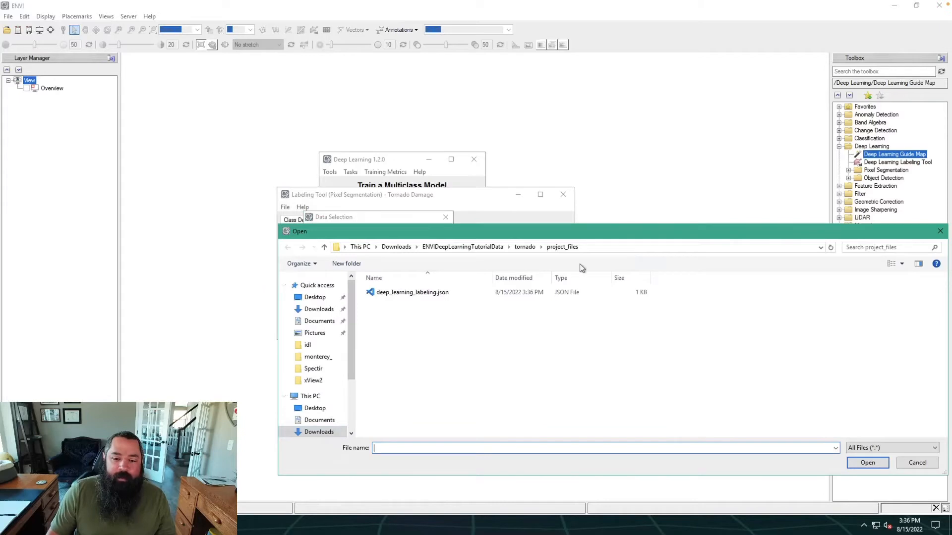
left_click(525, 248)
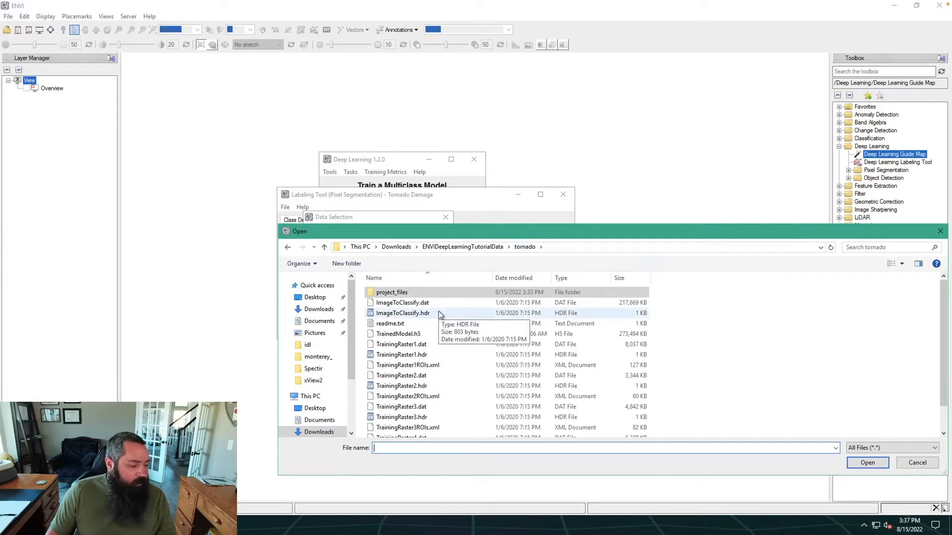
left_click(428, 348)
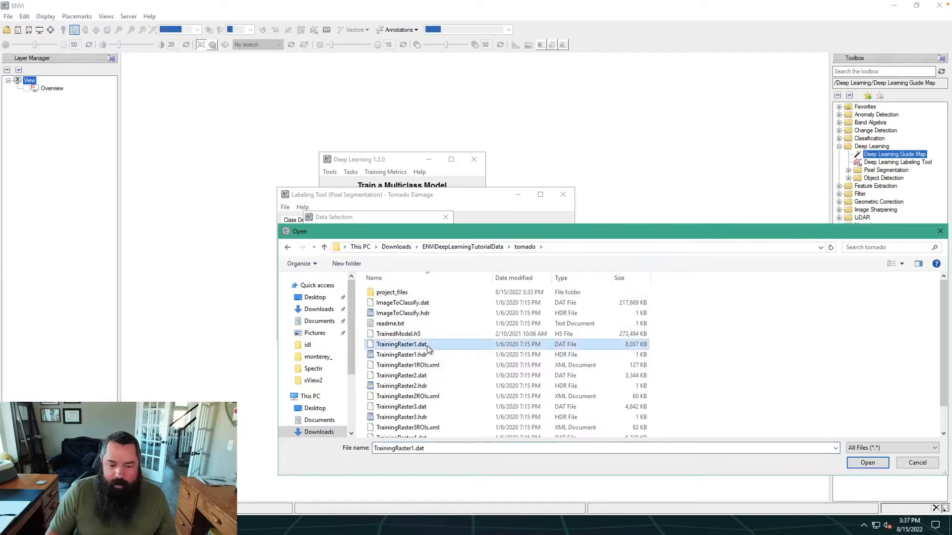
left_click(417, 379, "ctrl")
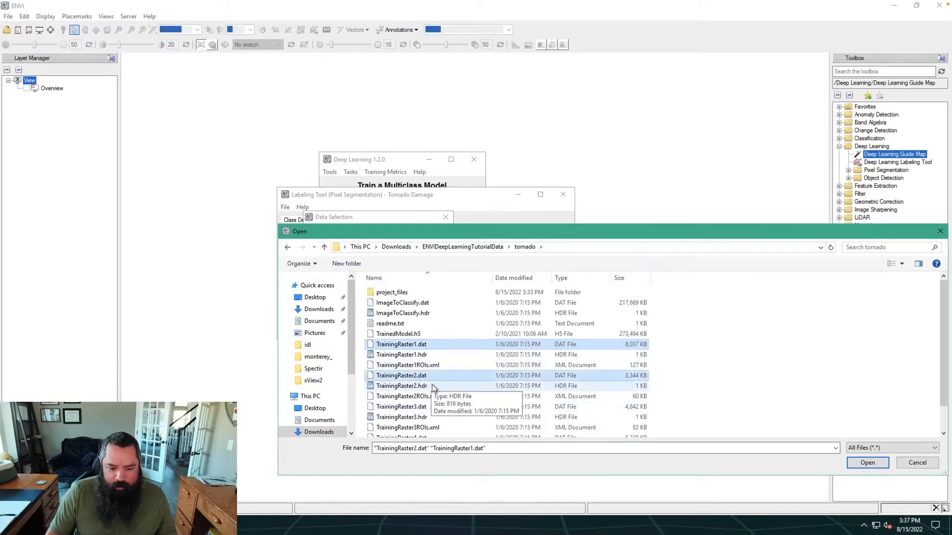
left_click(419, 410, "ctrl")
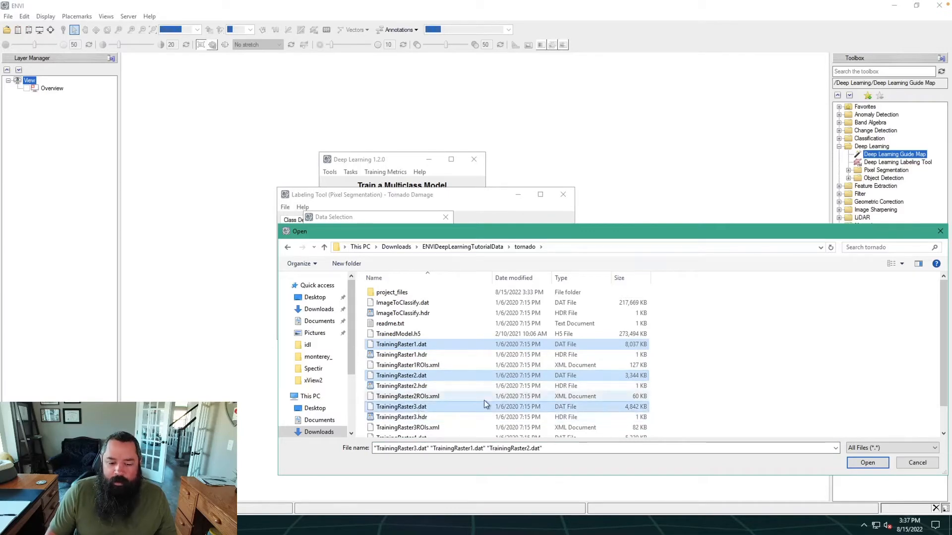
scroll(674, 376, "down", 1)
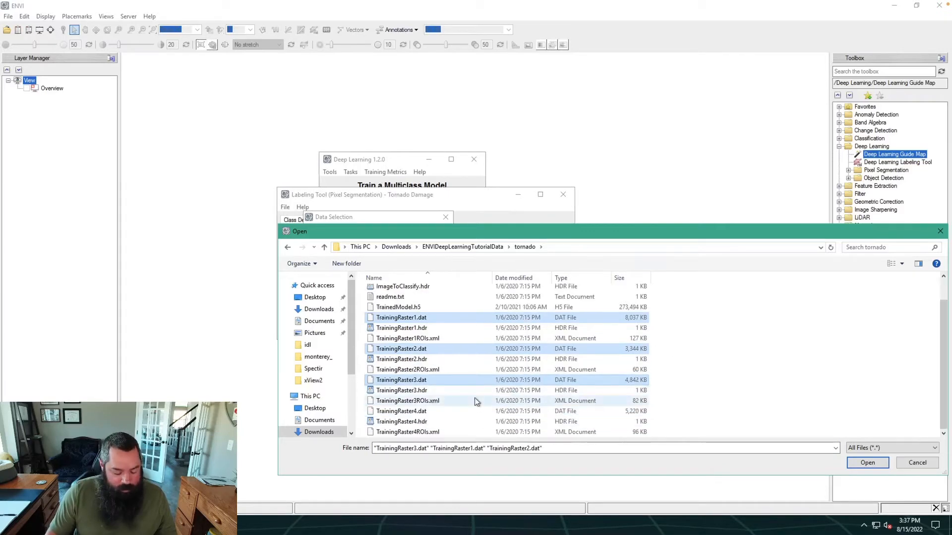
left_click(414, 411, "ctrl")
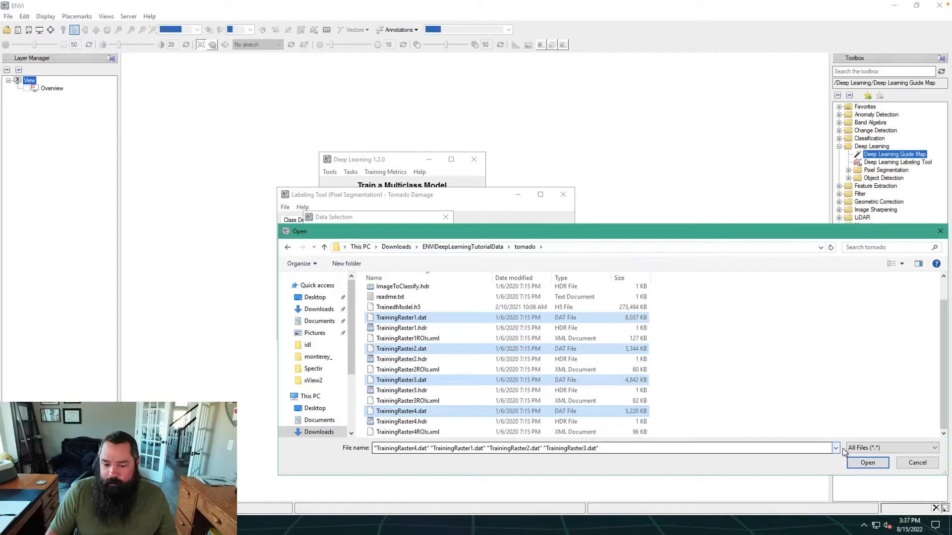
left_click(866, 462)
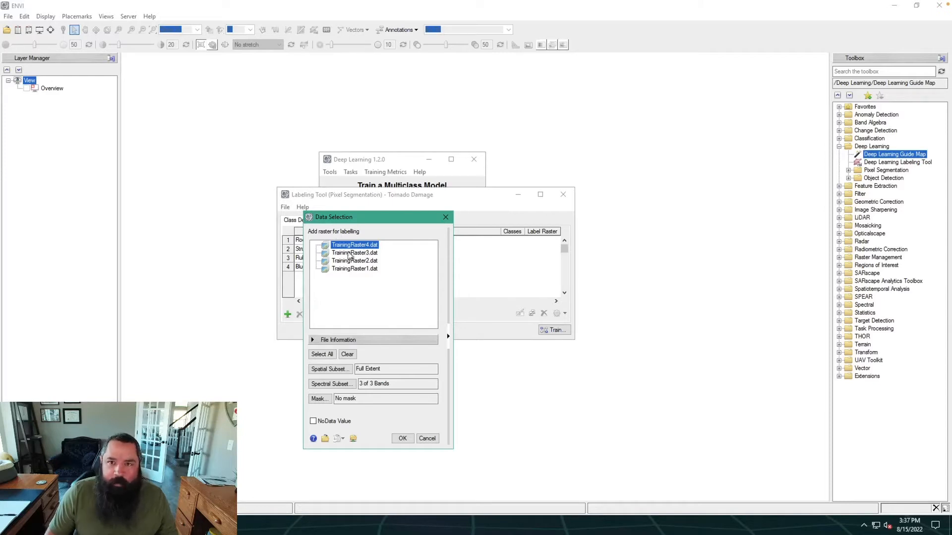
Step: Select all four training rasters and add them to the labeling project
left_click(327, 355)
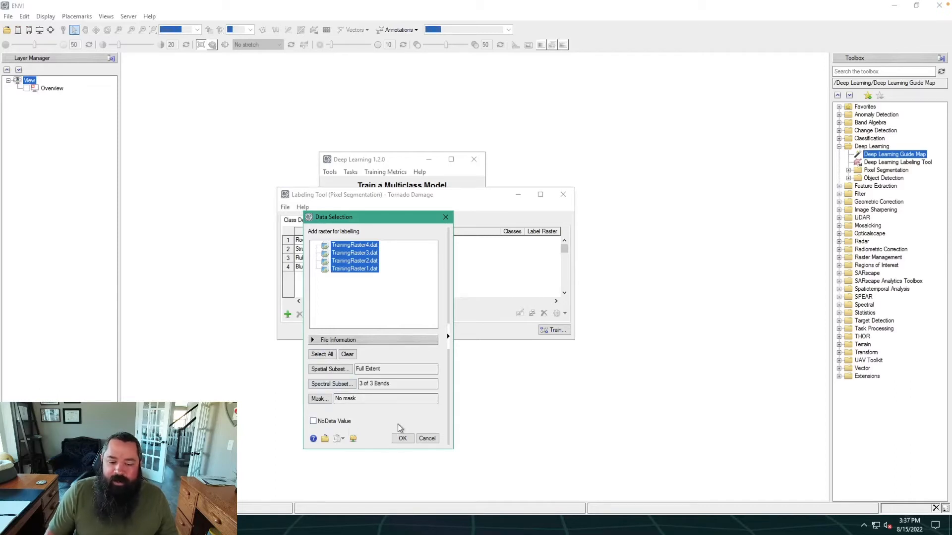
left_click(402, 440)
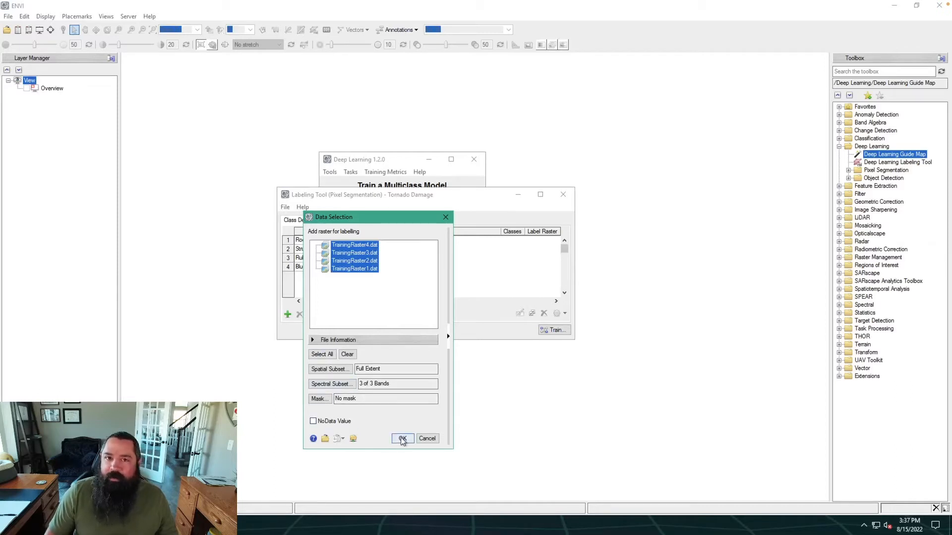
left_click(403, 439)
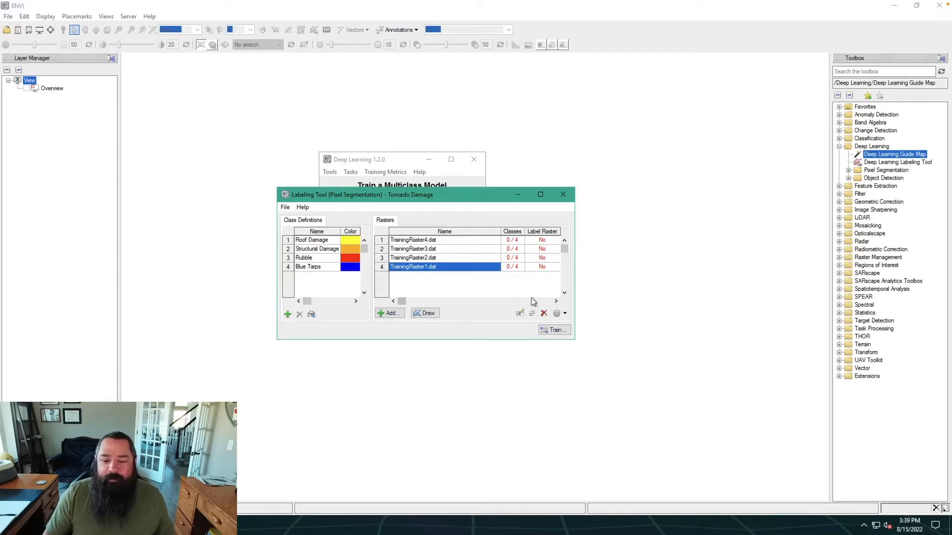
Step: Import the ROIs from TrainingRaster1ROIs.xml for TrainingRaster1.dat, accepting the matching of each ROI to its same-named class
left_click(565, 313)
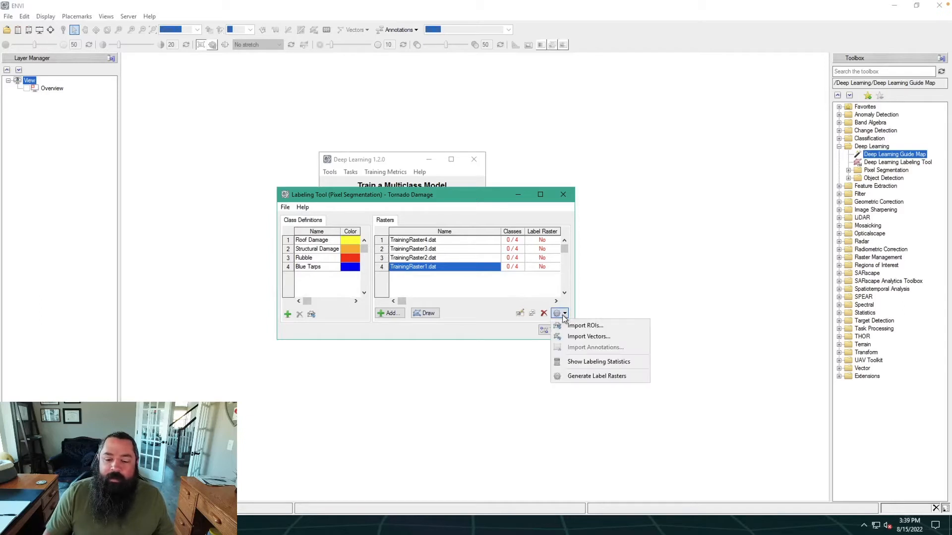
left_click(594, 328)
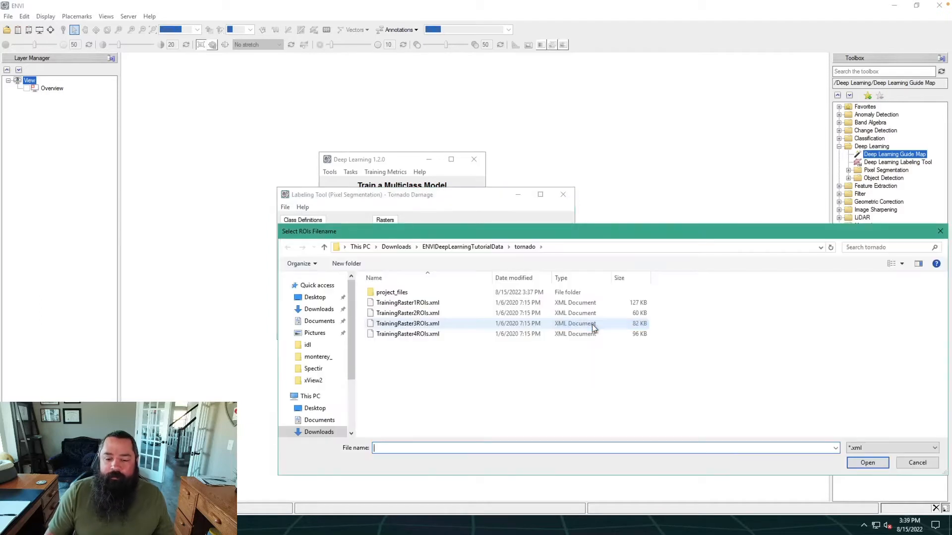
left_click(413, 303)
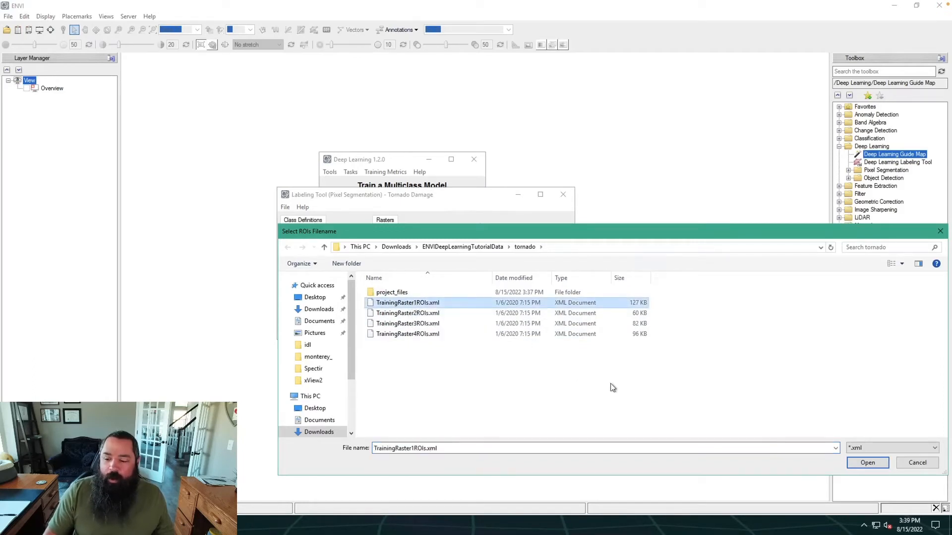
left_click(858, 466)
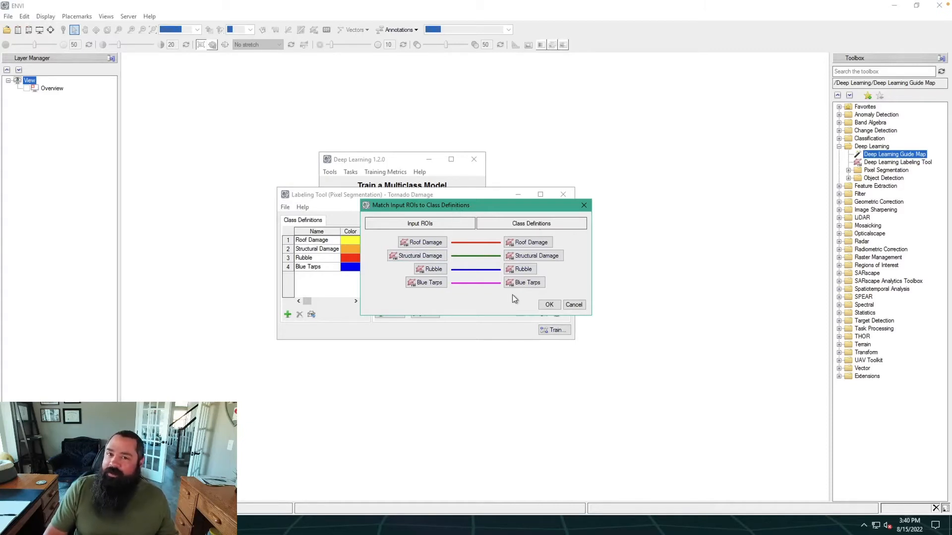
left_click(548, 305)
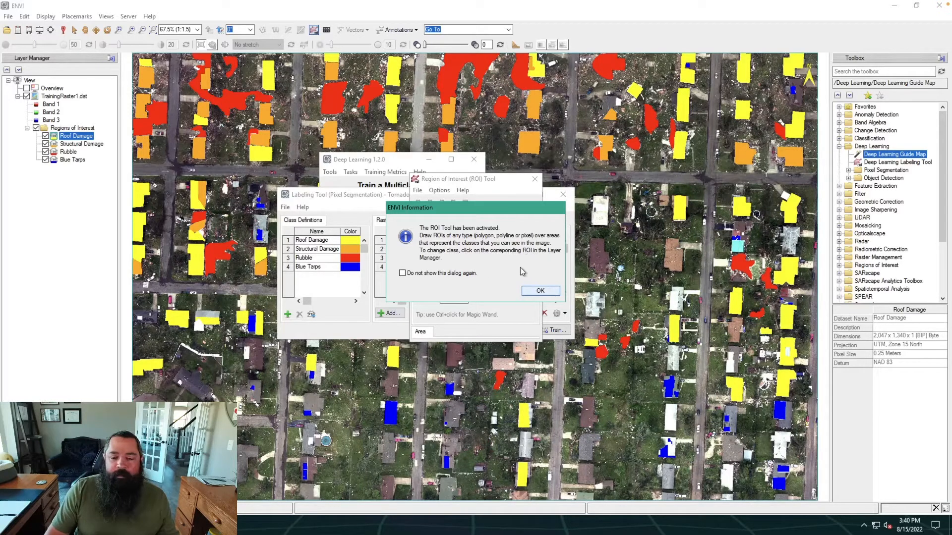
left_click(539, 289)
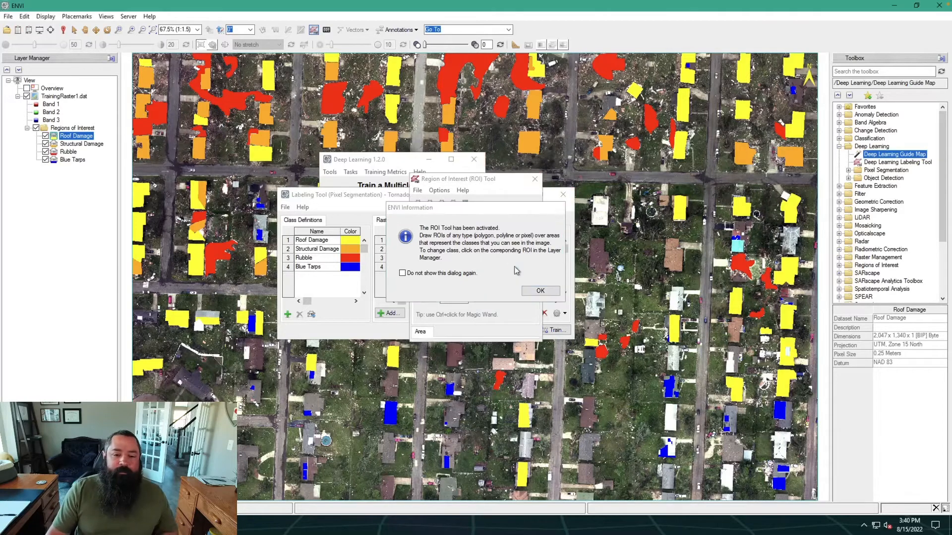
left_click(539, 292)
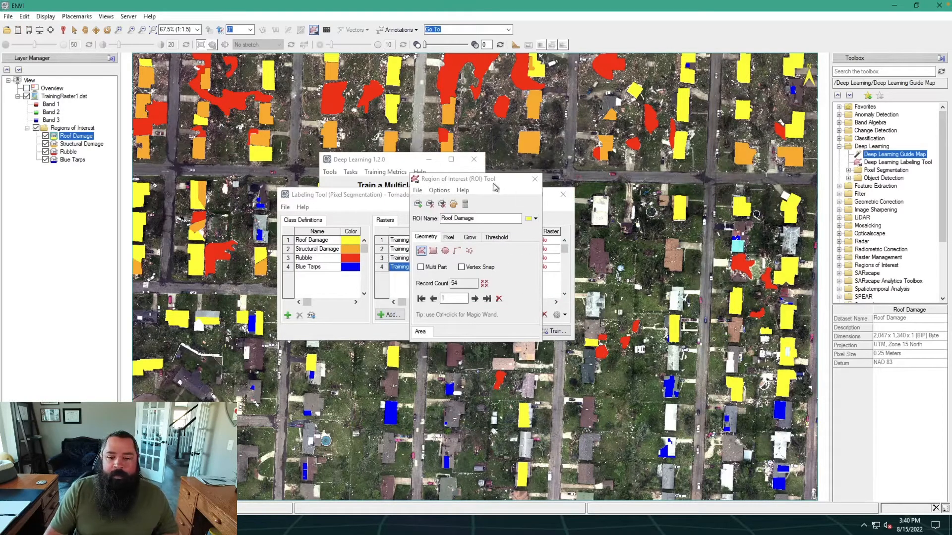
Step: Look through the Structural Damage, Rubble and Blue Tarps ROIs of TrainingRaster1.dat, and close the ROI Tool
left_click_drag(493, 184, 235, 204)
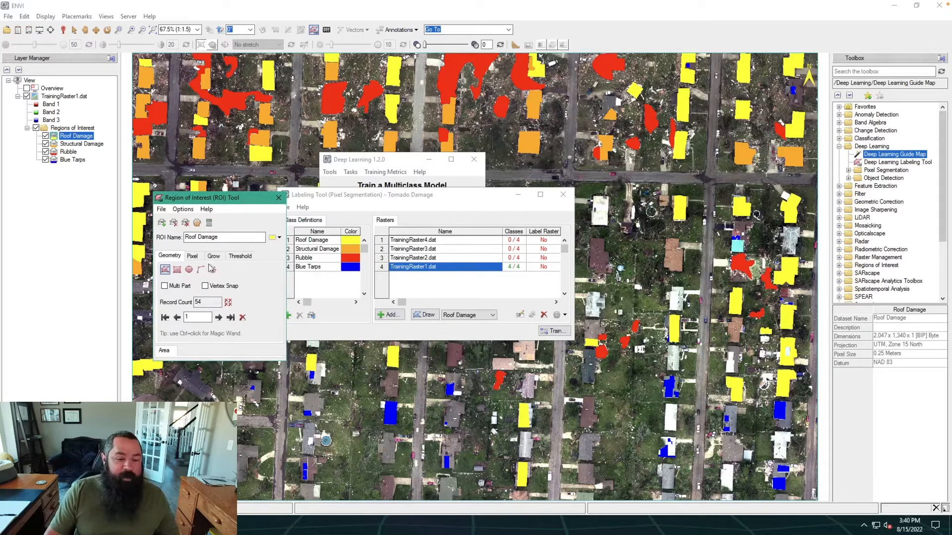
left_click(70, 144)
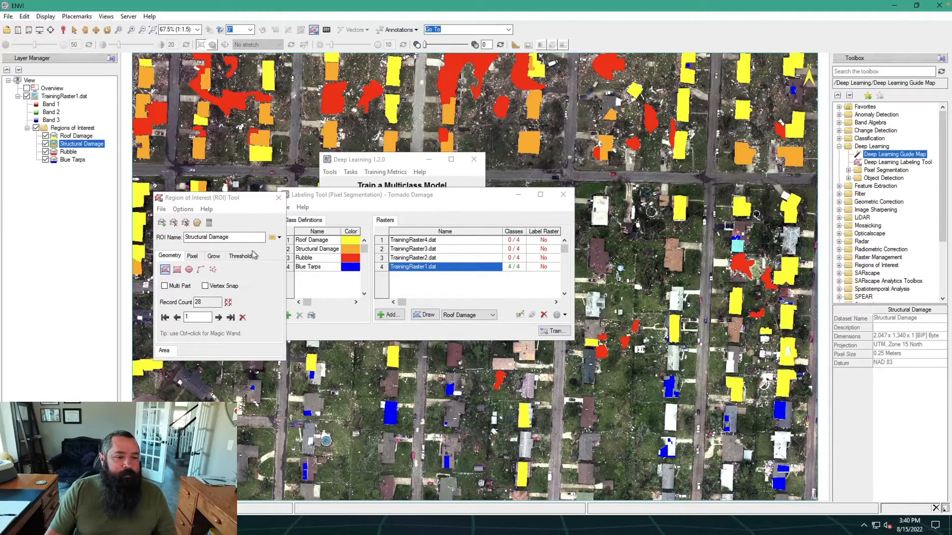
left_click(65, 153)
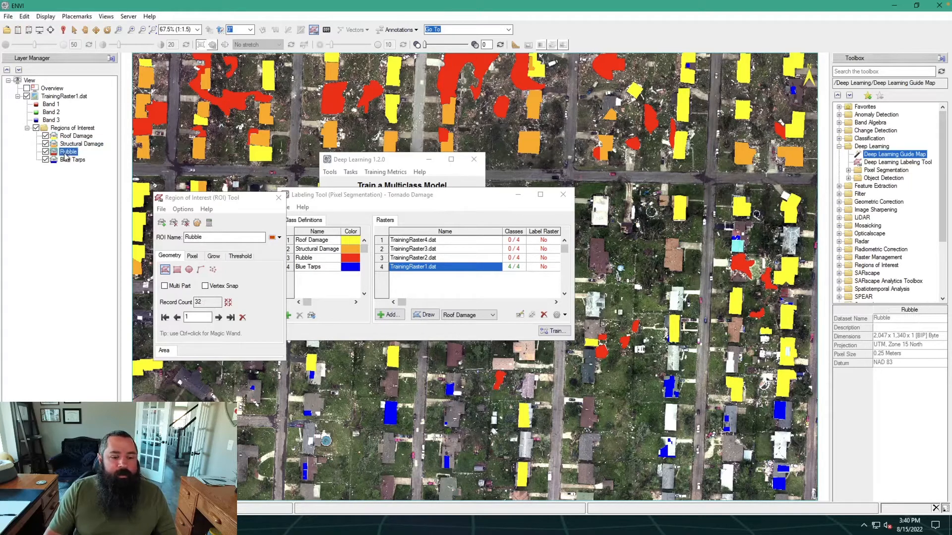
left_click(70, 161)
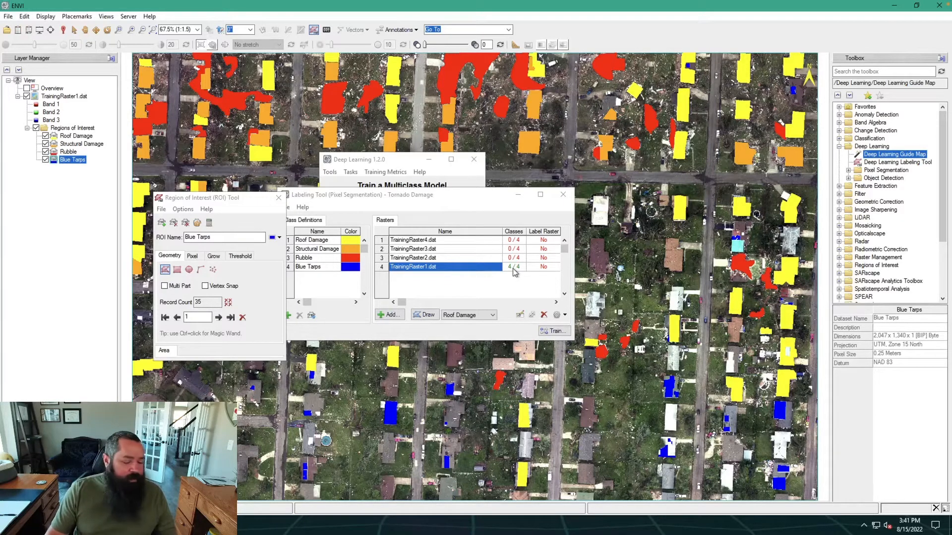
left_click(280, 199)
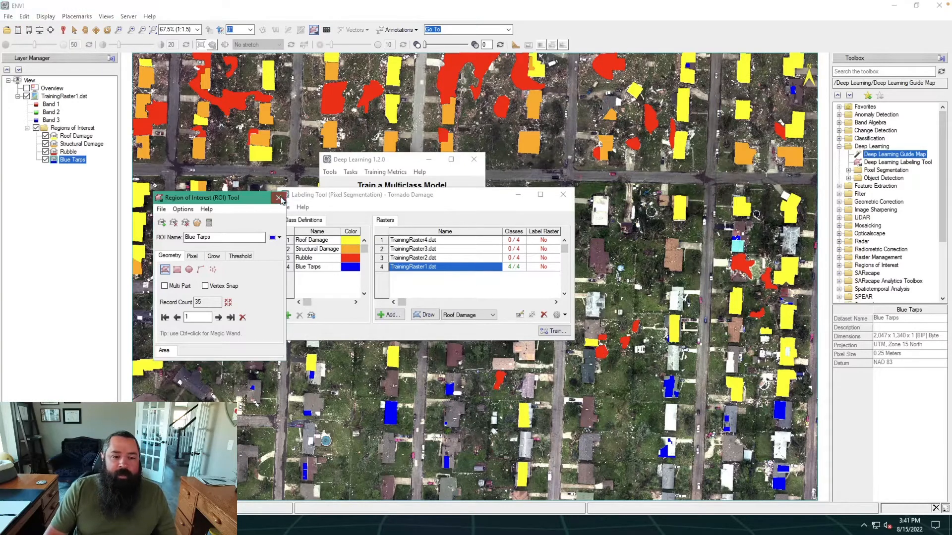
left_click(281, 199)
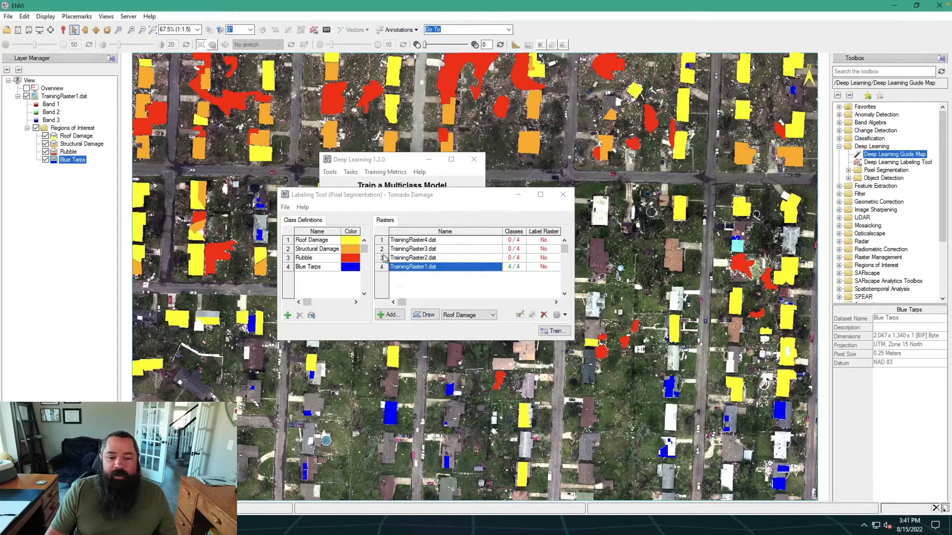
Step: Import the ROIs from TrainingRaster2ROIs.xml for TrainingRaster2.dat, accepting the match of each ROI to its same-named class
left_click(383, 259)
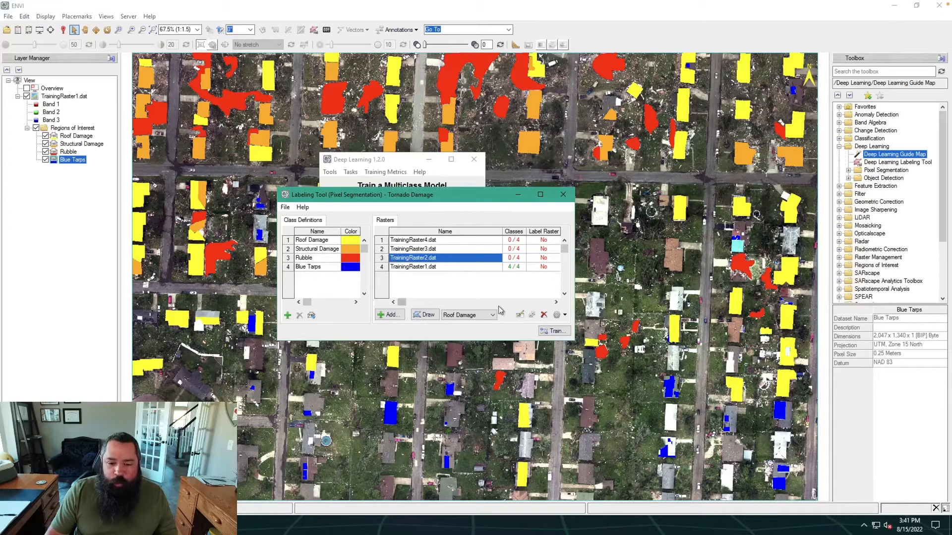
left_click(564, 316)
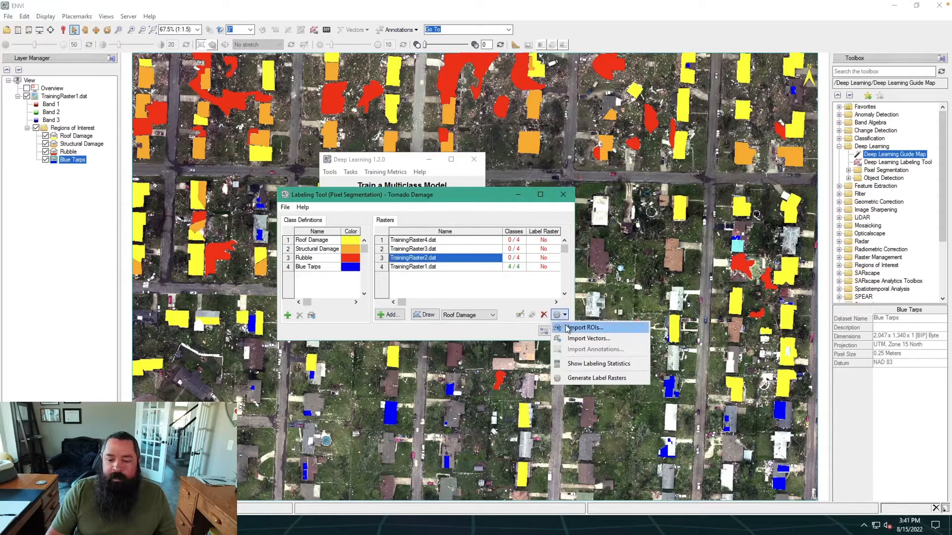
left_click(567, 328)
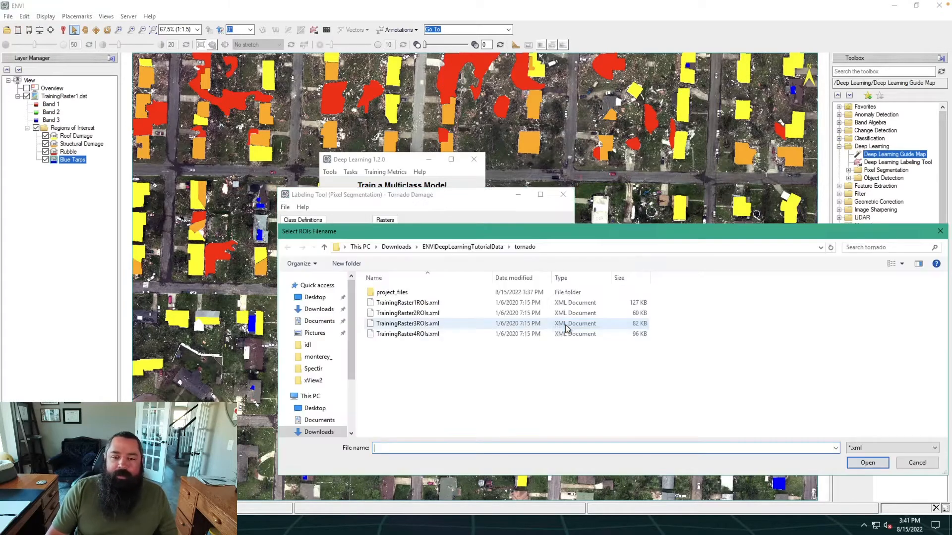
left_click(414, 314)
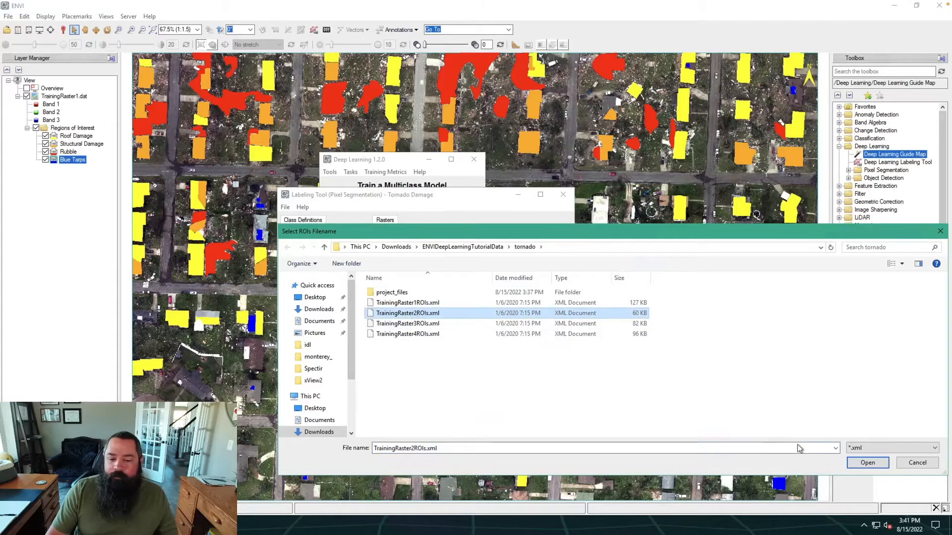
left_click(851, 466)
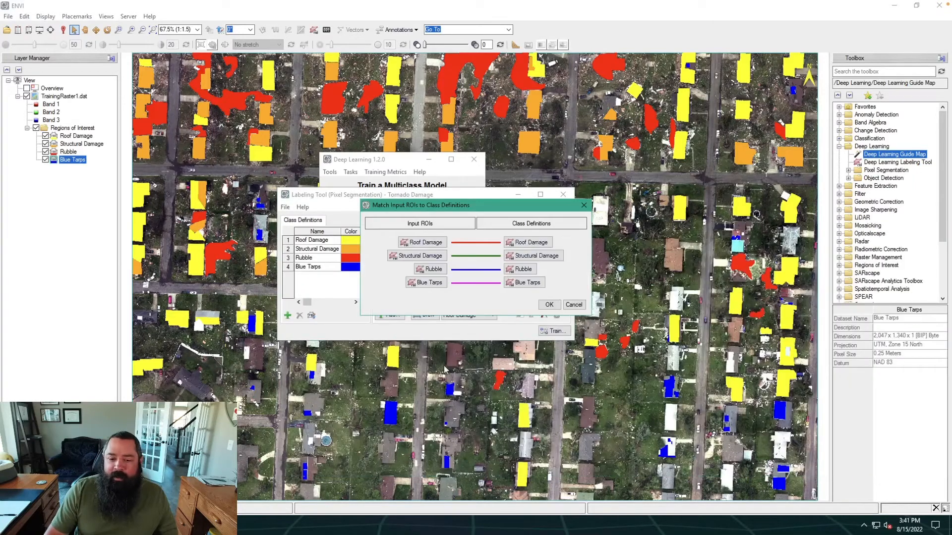
left_click(547, 305)
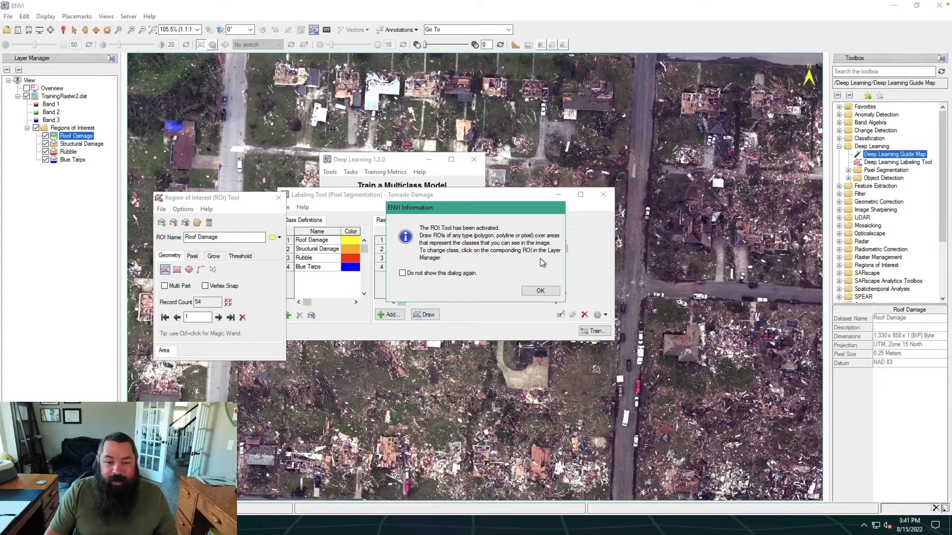
left_click(535, 291)
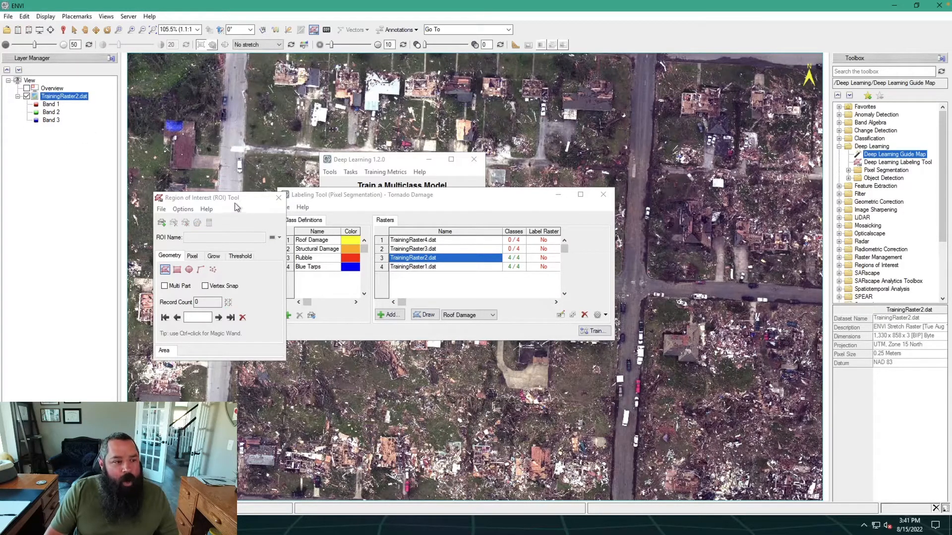
Step: Close the ROI Tool and reopen TrainingRaster2.dat for drawing to display its imported ROIs
left_click_drag(219, 207, 208, 217)
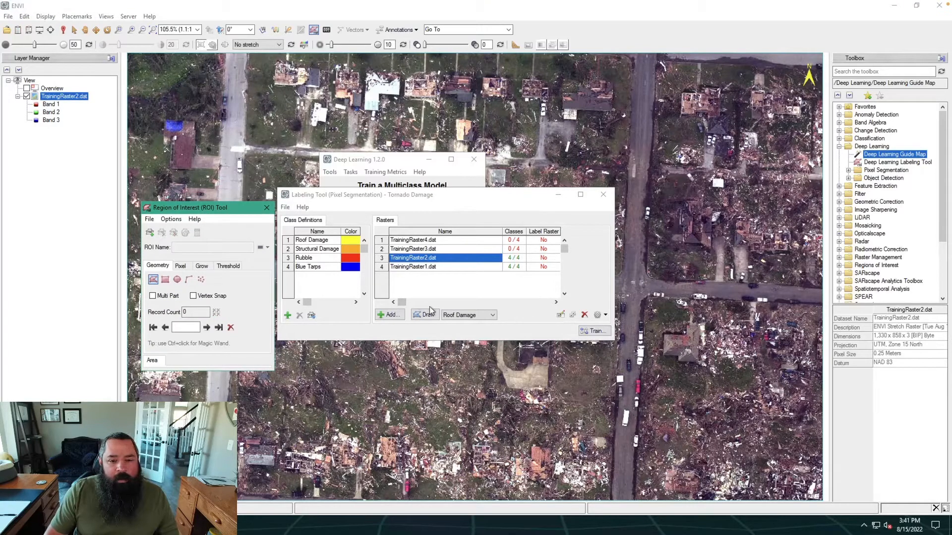
left_click(265, 209)
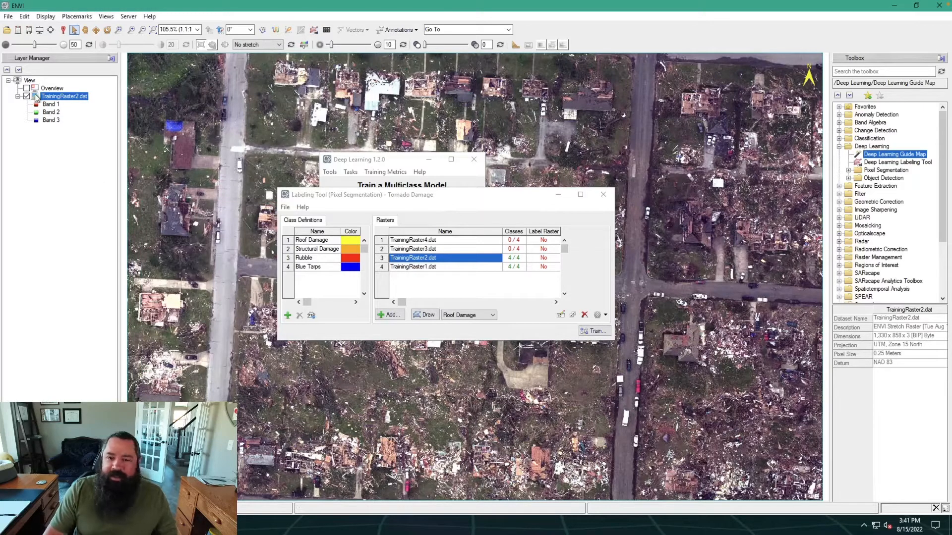
left_click(433, 315)
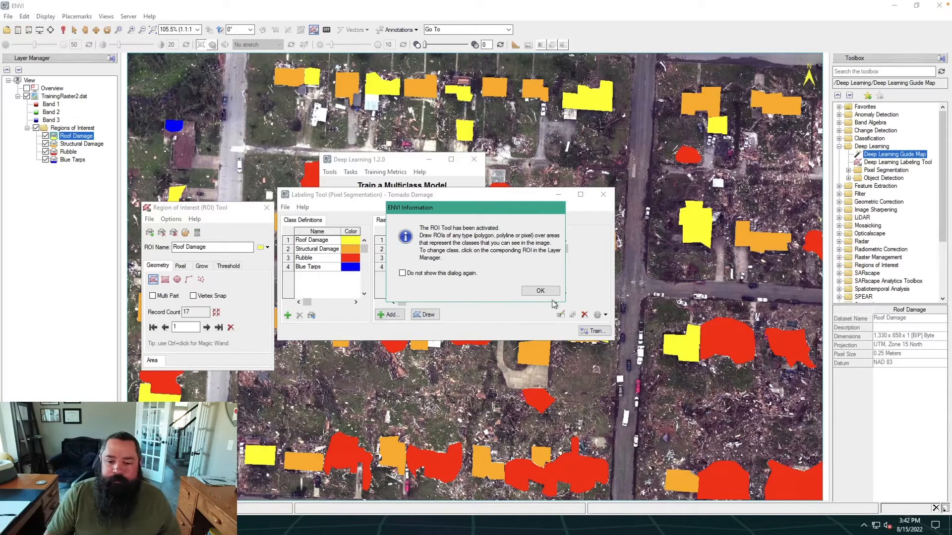
left_click(541, 291)
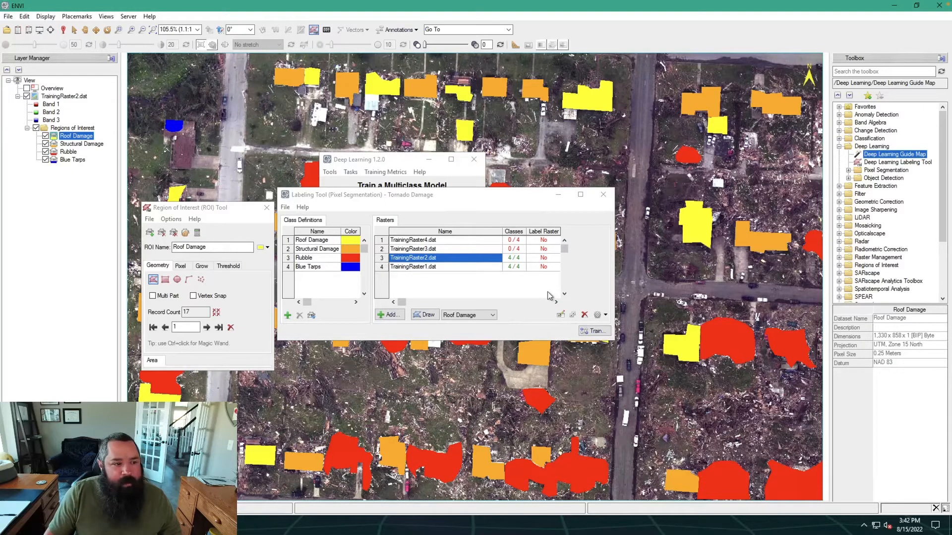
Step: Move the Labeling Tool and ROI Tool windows clear of the image centre and minimize the Deep Learning guide map
left_click(488, 195)
left_click_drag(488, 195, 259, 362)
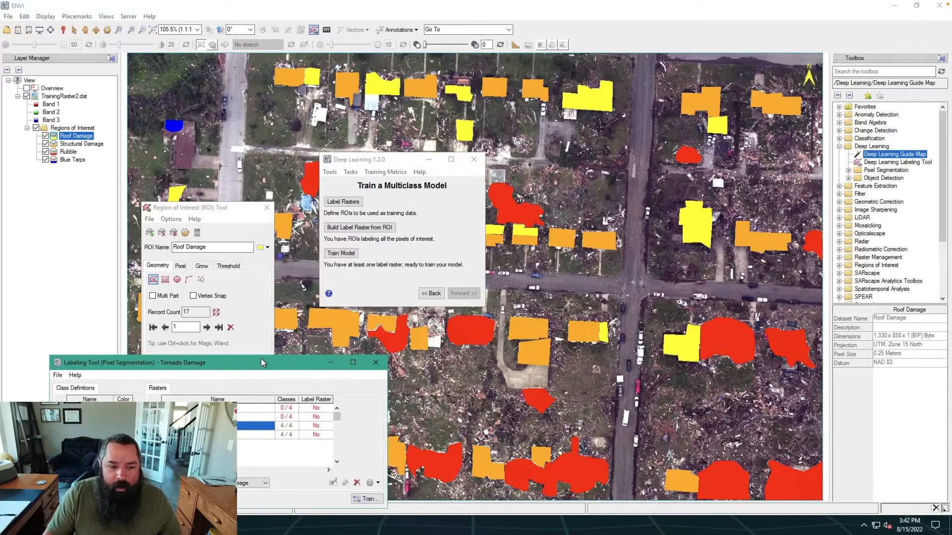
left_click(210, 213)
left_click_drag(210, 212, 81, 188)
left_click(429, 159)
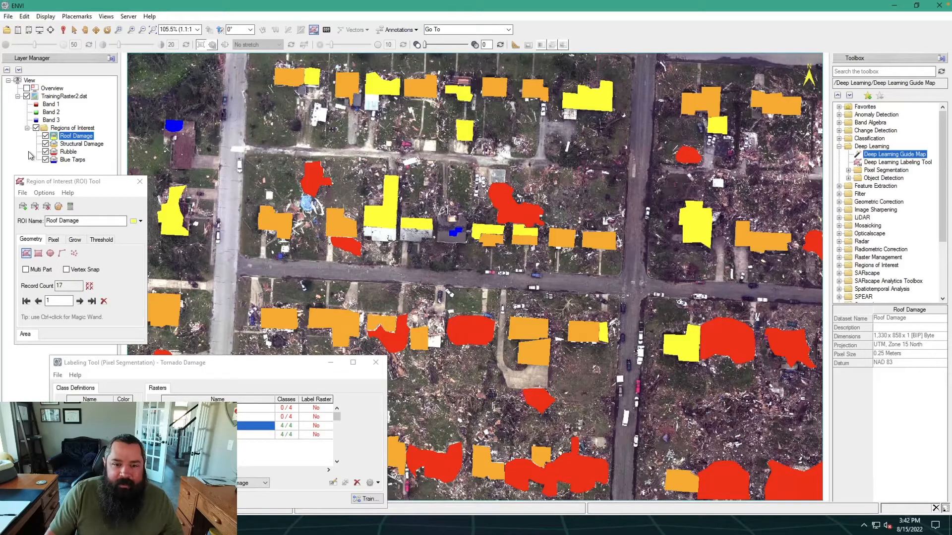
Step: Set the transparency of all Regions of Interest on TrainingRaster2.dat to 38
left_click(63, 130)
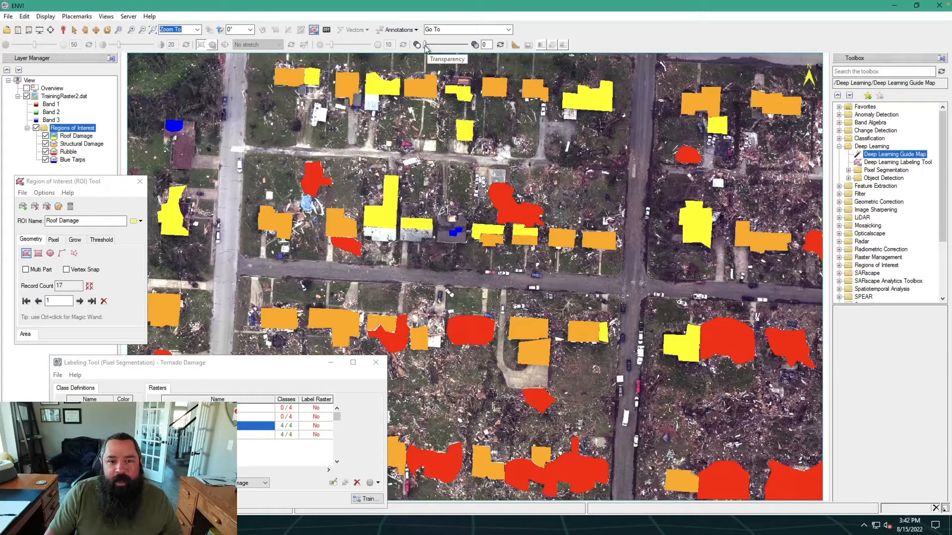
left_click_drag(425, 45, 443, 50)
left_click_drag(439, 48, 440, 49)
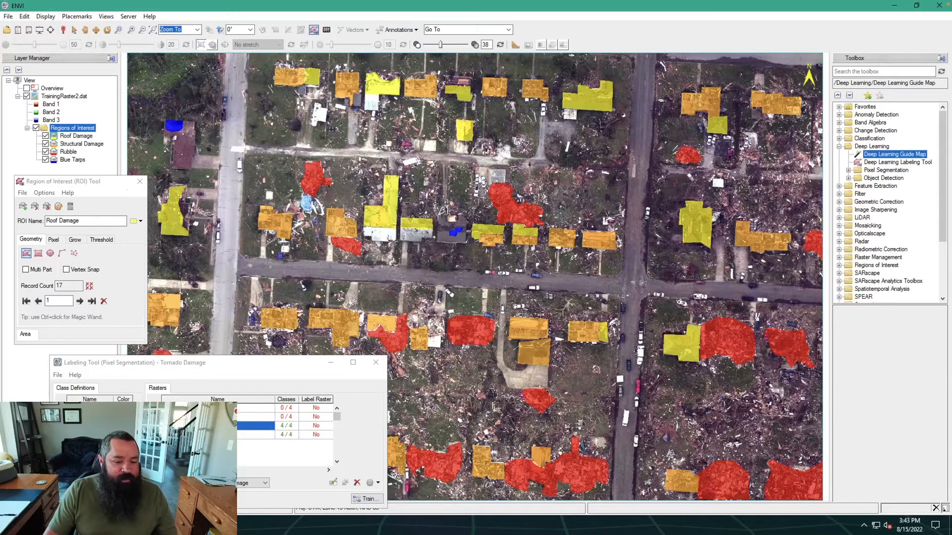
Step: Import the ROIs from TrainingRaster3ROIs.xml for TrainingRaster3.dat, accepting the match of each ROI to its same-named class
left_click(213, 417)
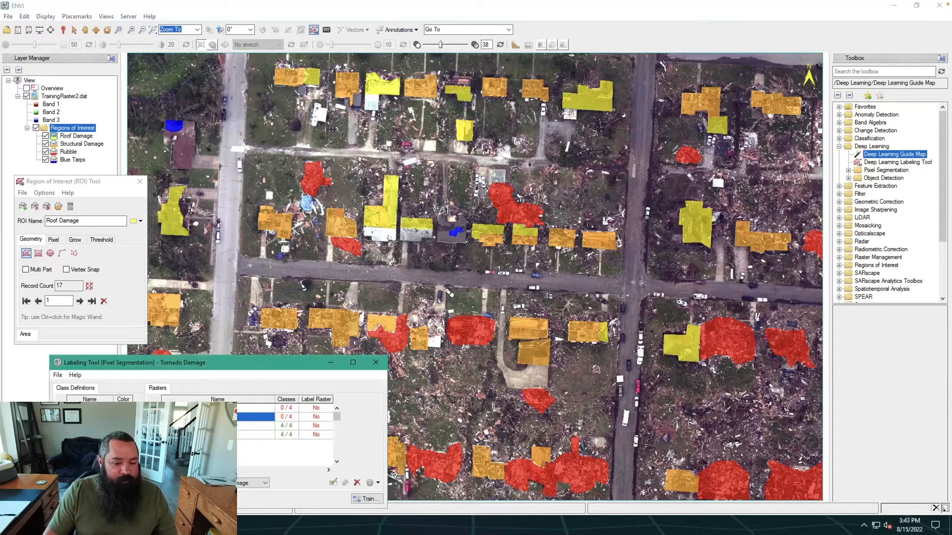
left_click(374, 483)
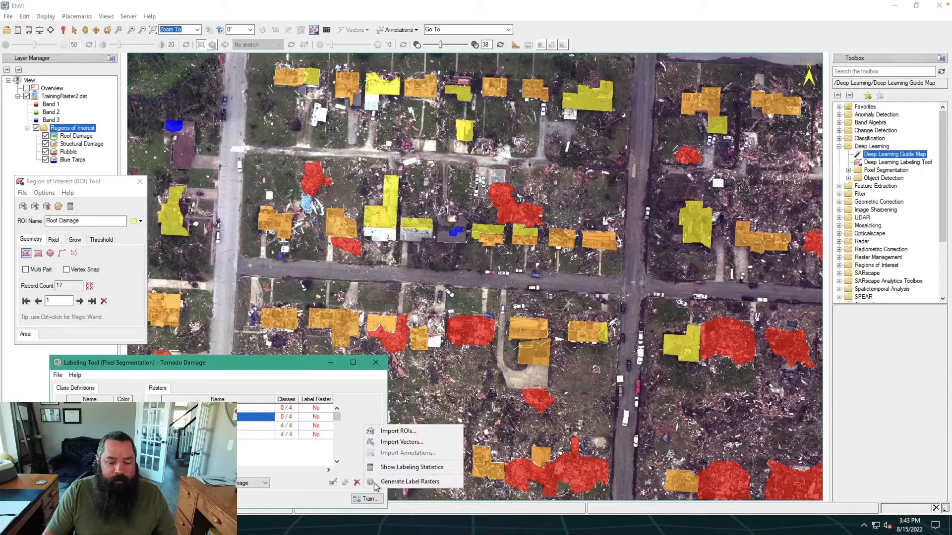
left_click(397, 431)
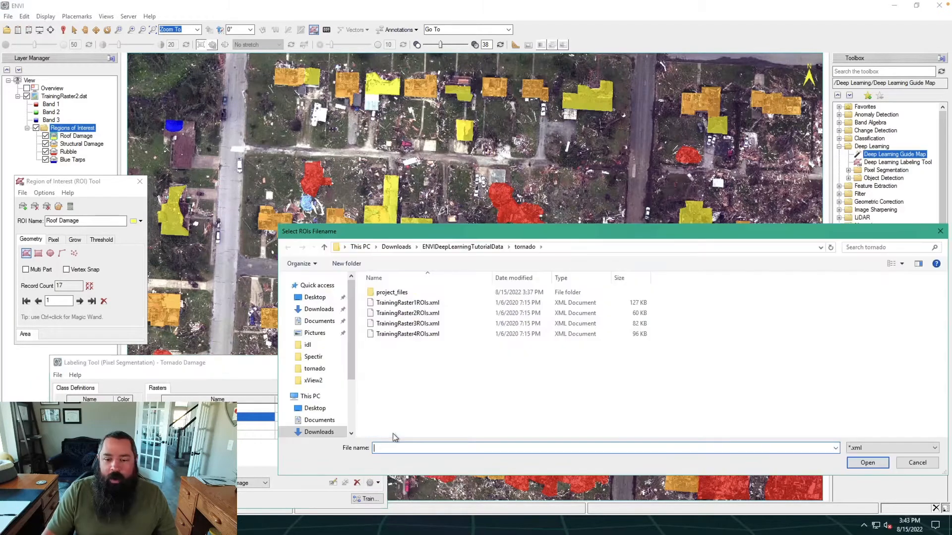
left_click(436, 324)
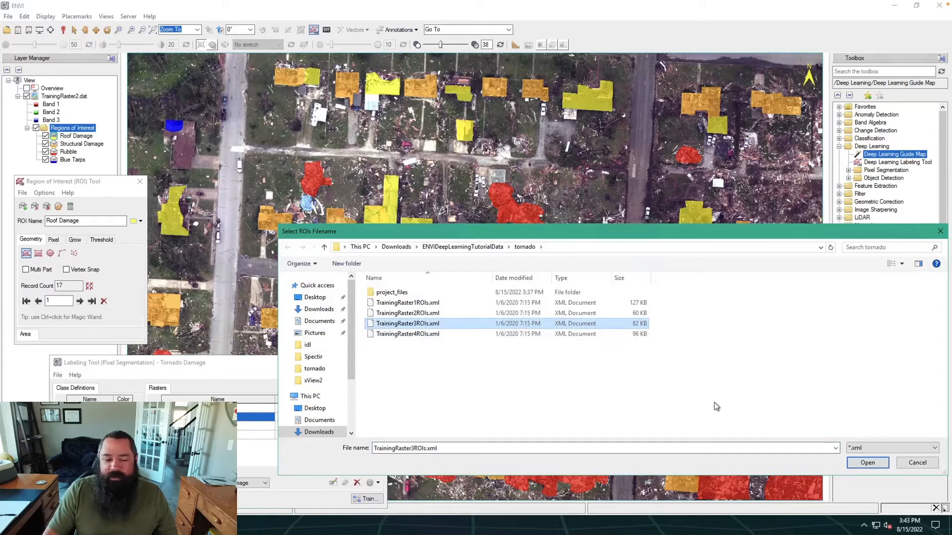
left_click(860, 464)
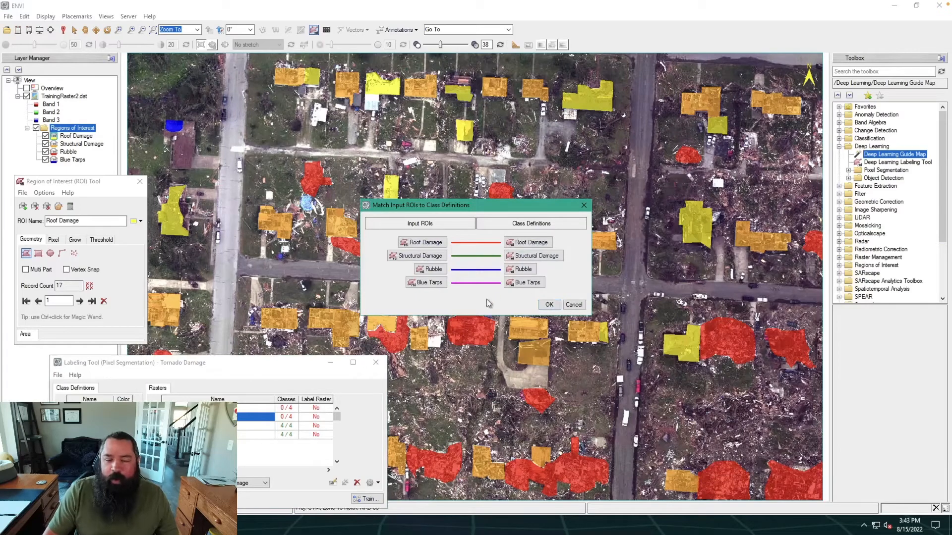
left_click(548, 304)
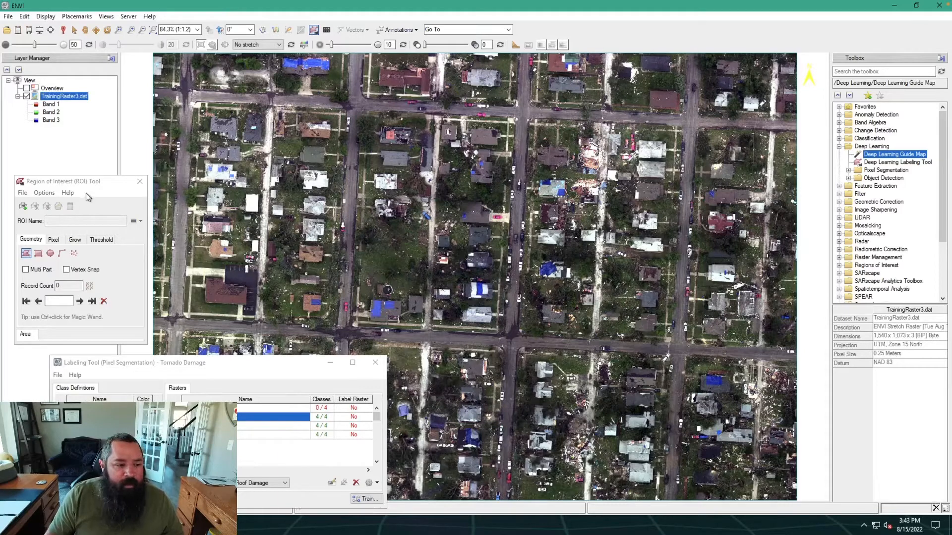
Step: Reopen TrainingRaster3.dat for drawing to display its imported ROIs, and inspect them across the whole raster
left_click(75, 180)
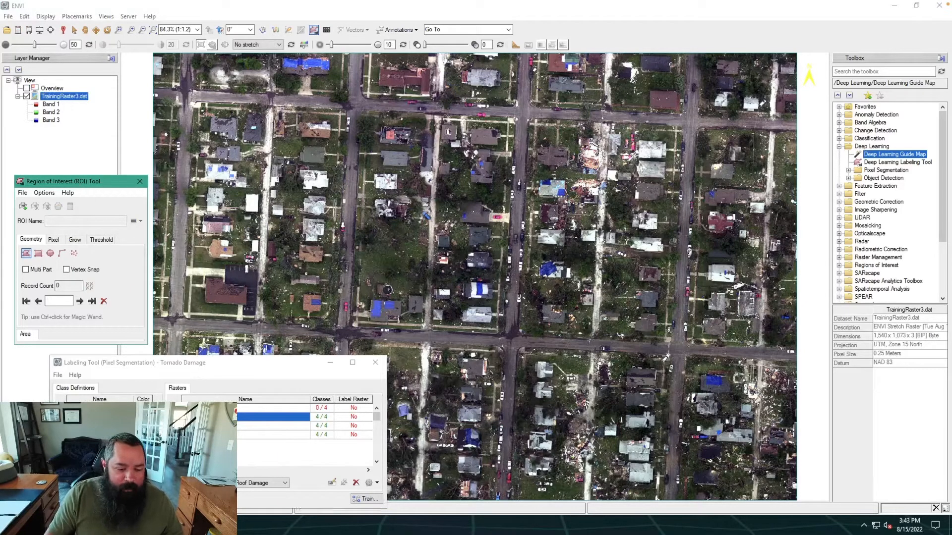
left_click(198, 483)
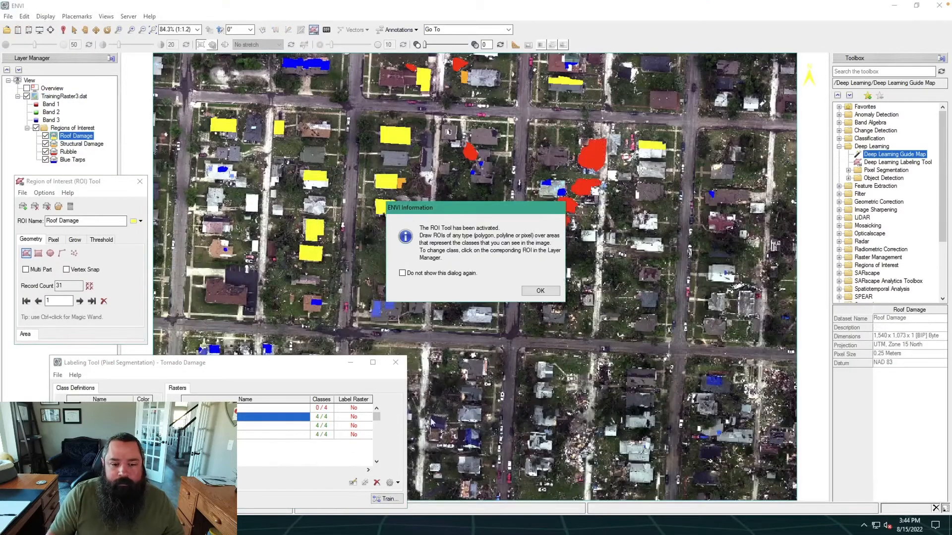
left_click(540, 291)
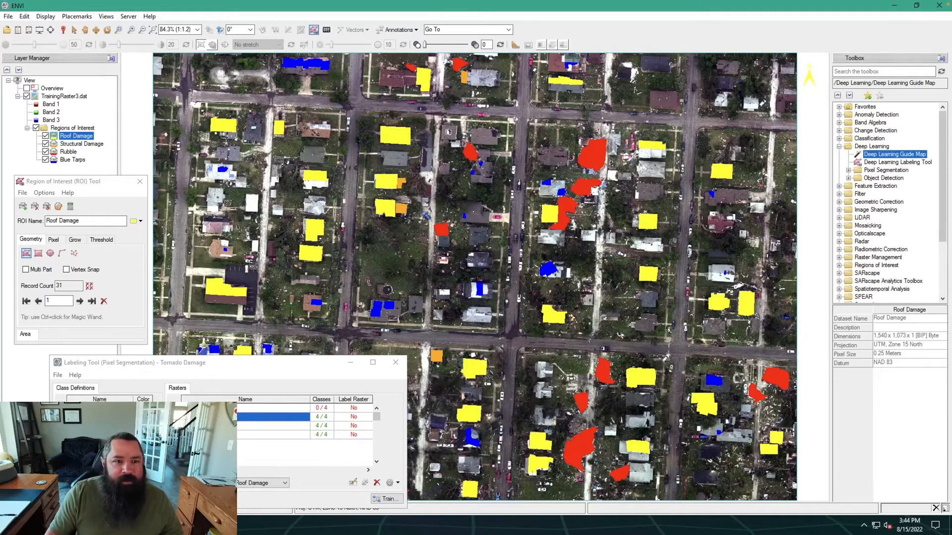
left_click(151, 32)
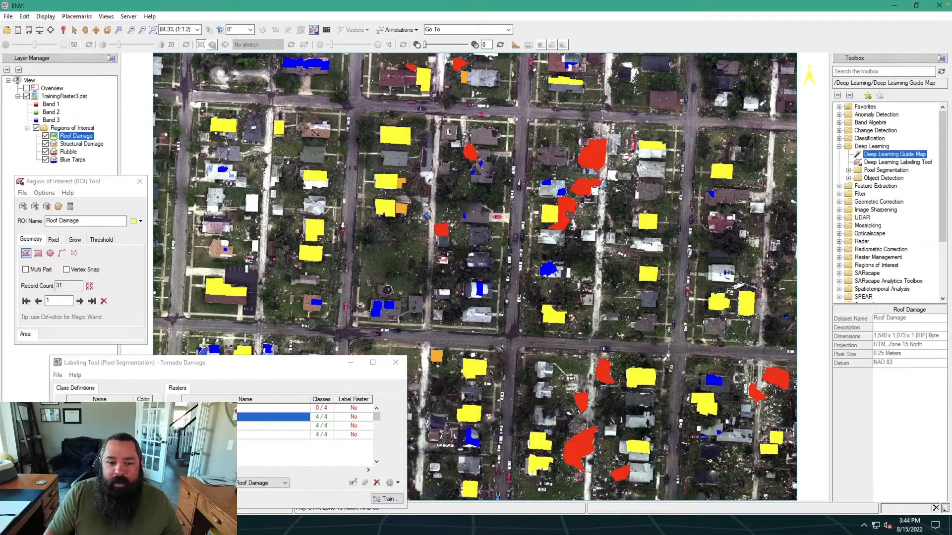
left_click(143, 32)
left_click(144, 31)
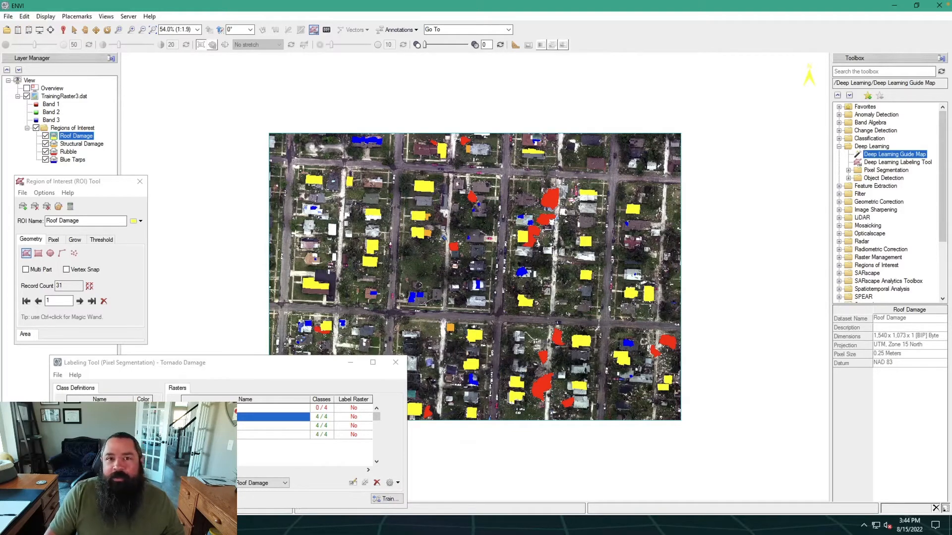
Step: Import the ROIs from TrainingRaster4ROIs.xml for TrainingRaster4.dat, accepting the match of each ROI to its same-named class
left_click(277, 408)
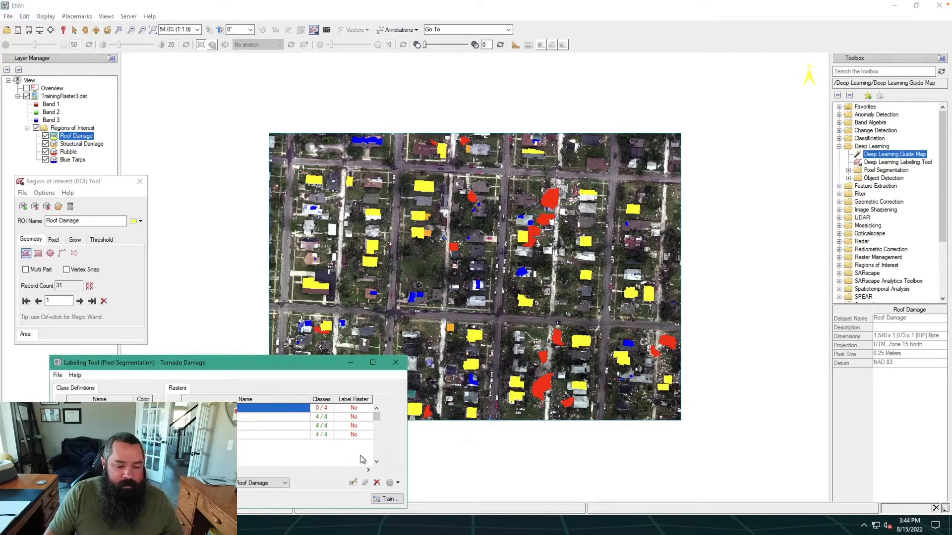
left_click(391, 483)
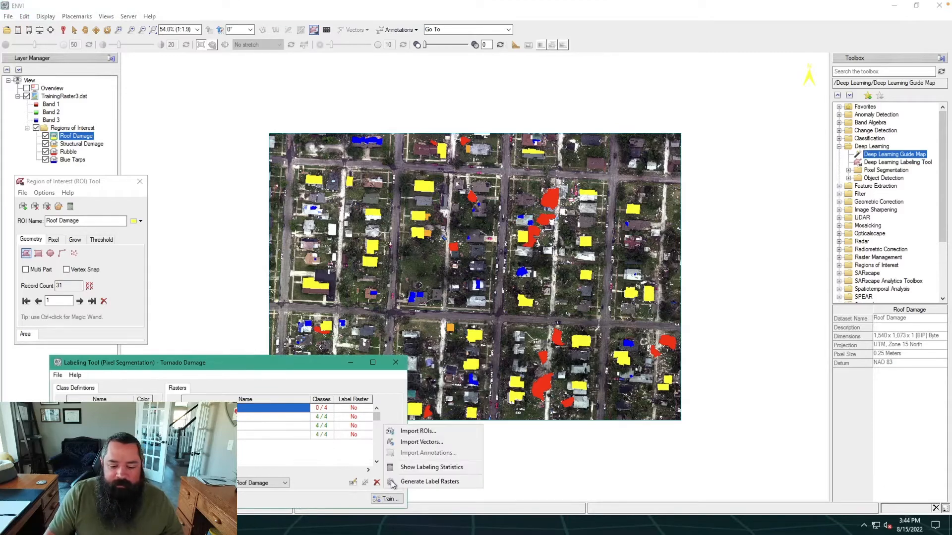
left_click(426, 431)
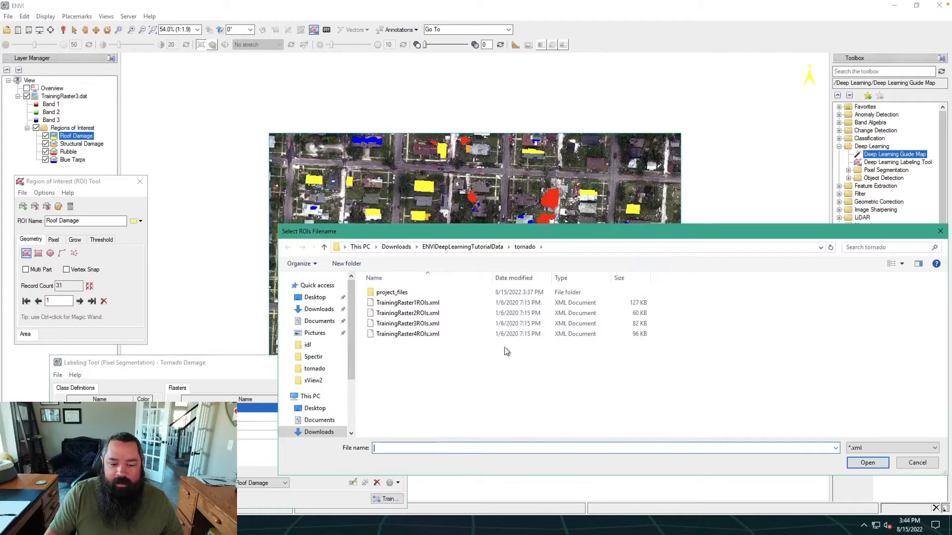
left_click(436, 334)
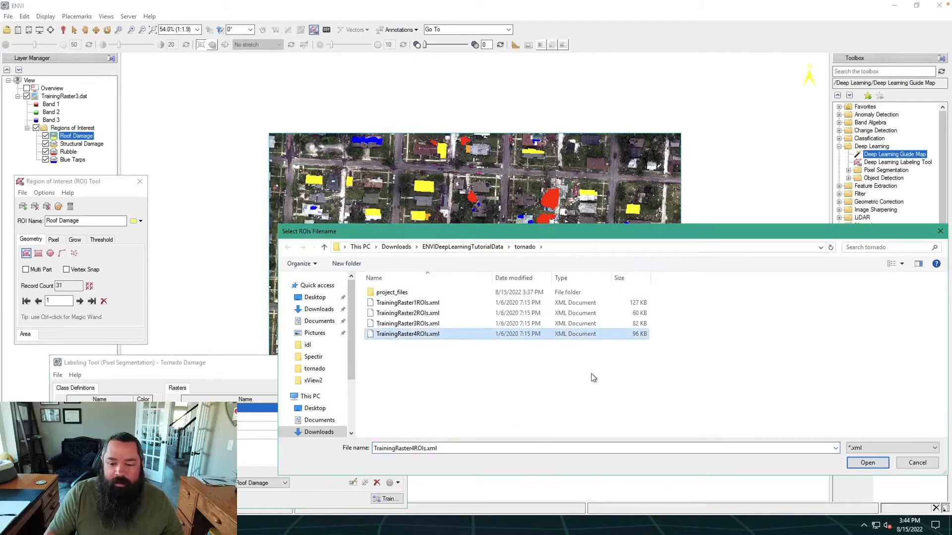
left_click(861, 465)
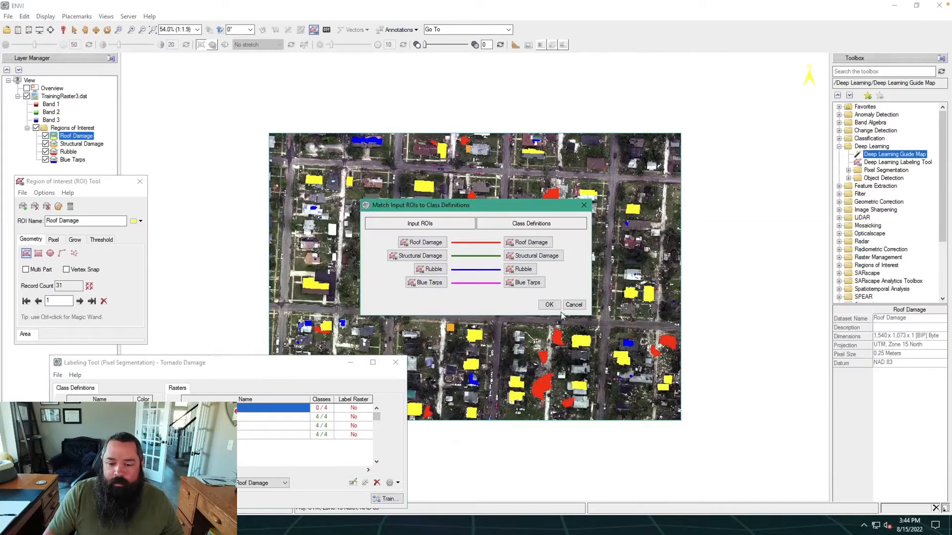
left_click(558, 307)
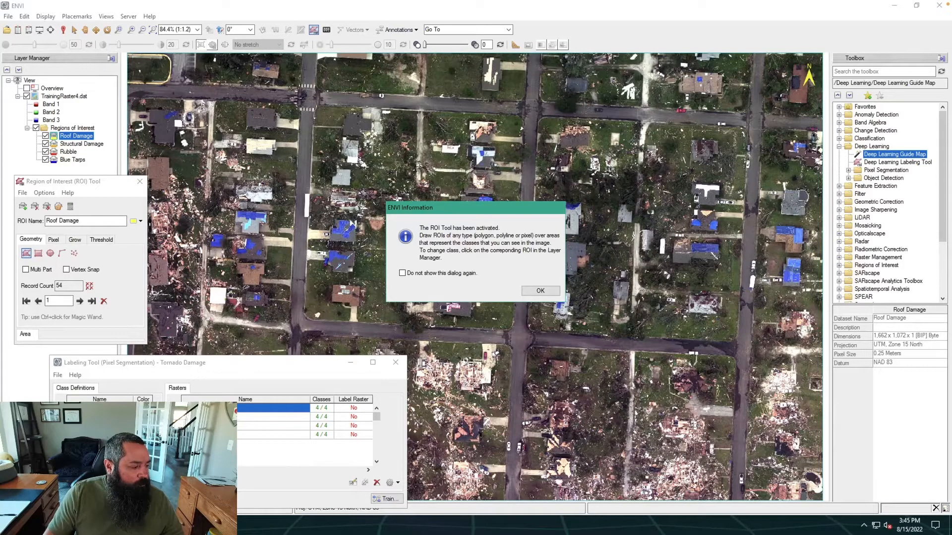
left_click(544, 291)
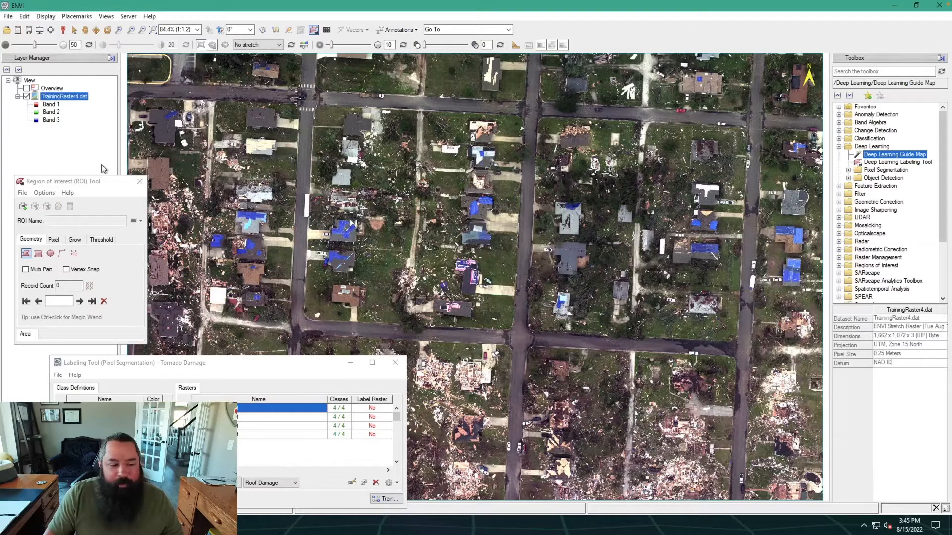
Step: Close the ROI Tool, reposition the Labeling Tool window, and reopen TrainingRaster4.dat for drawing to display its ROIs
left_click(100, 302)
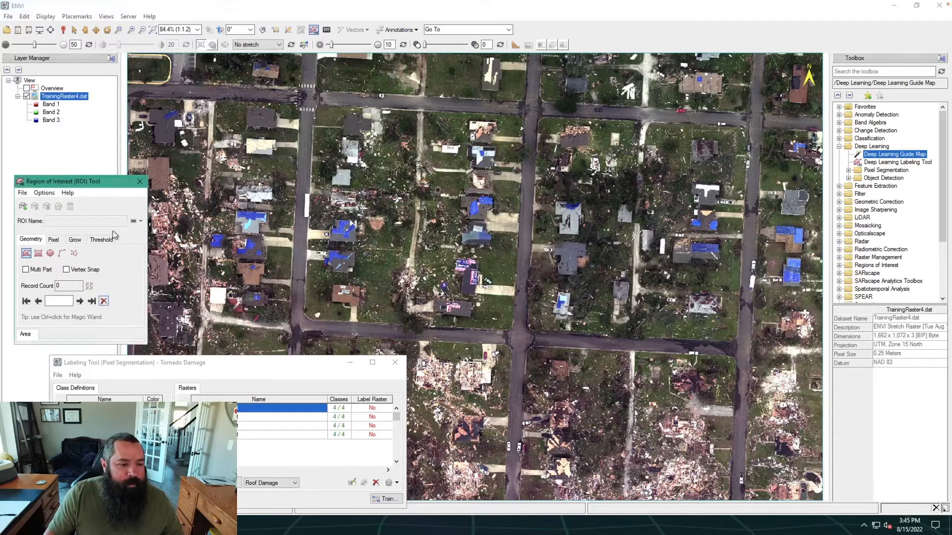
left_click(140, 182)
left_click_drag(183, 360, 154, 340)
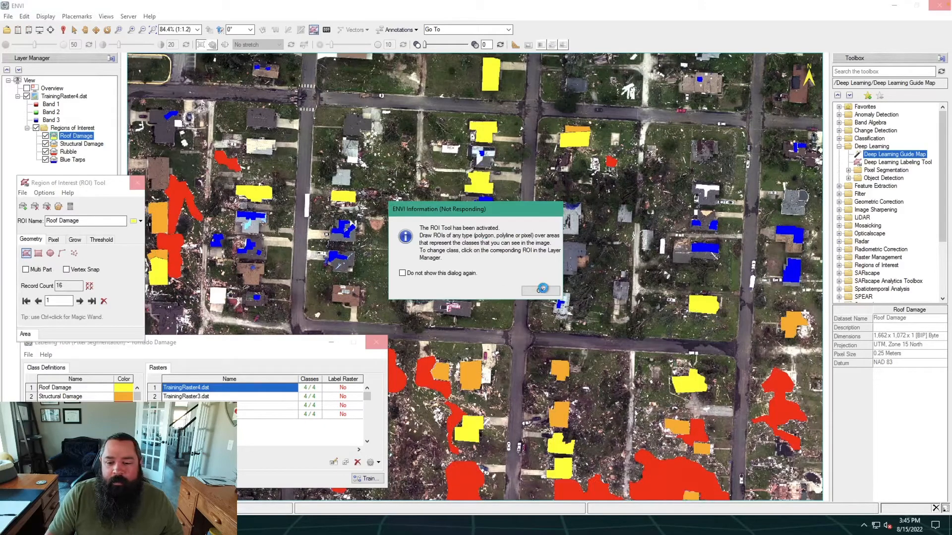
Step: Dismiss the ROI Tool notice and toggle the visibility of TrainingRaster4.dat's ROIs to compare them with the underlying imagery
left_click(545, 291)
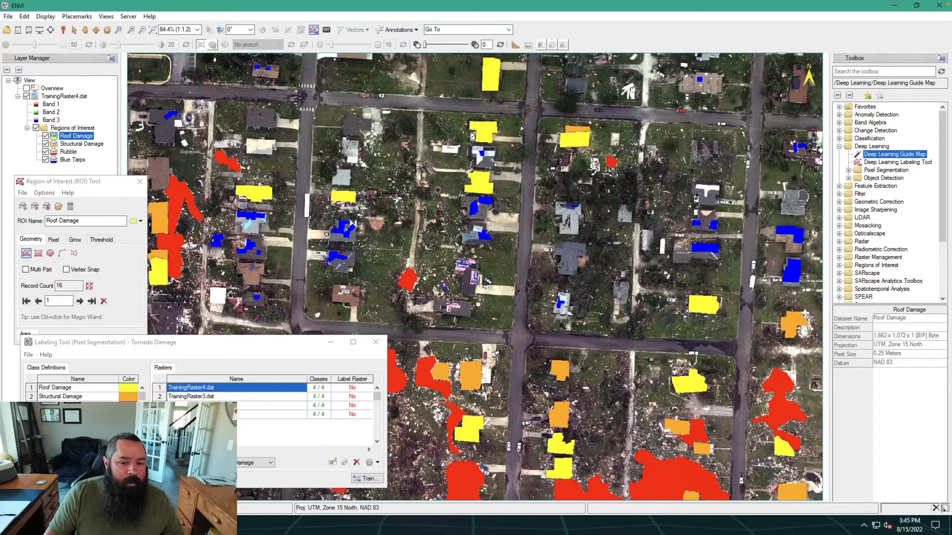
left_click(36, 128)
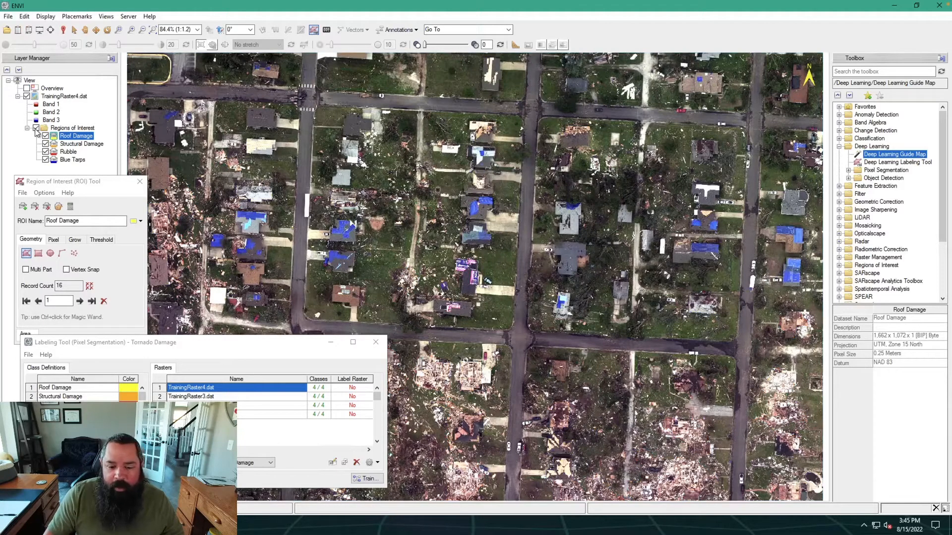
left_click(36, 129)
left_click(36, 128)
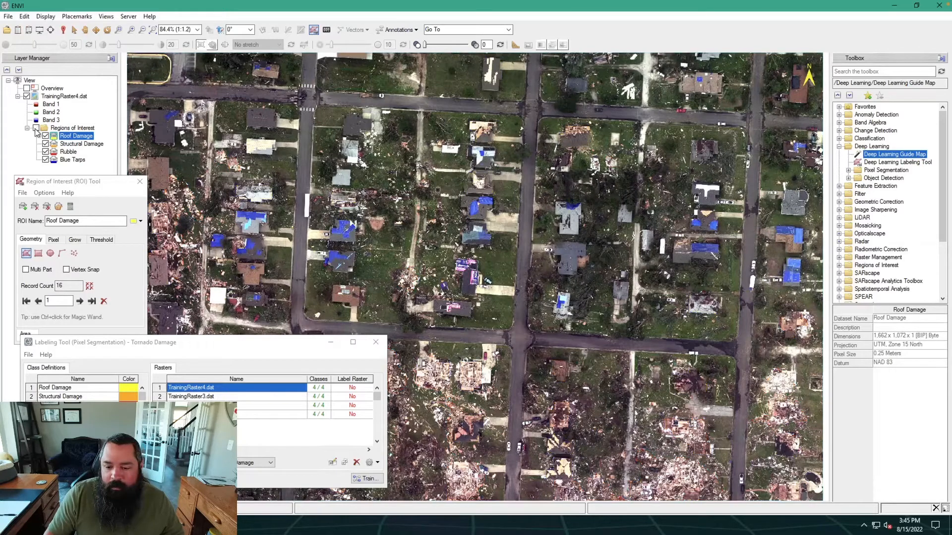
left_click(35, 129)
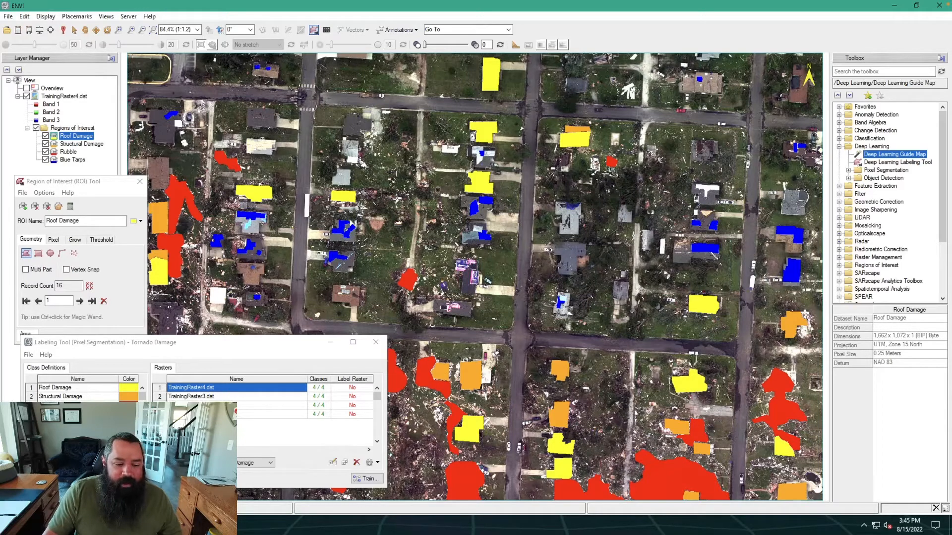
Step: Show the project's labeling statistics, enlarge the report to examine each raster's drawn shapes and pixels per class, and close it
left_click(262, 415)
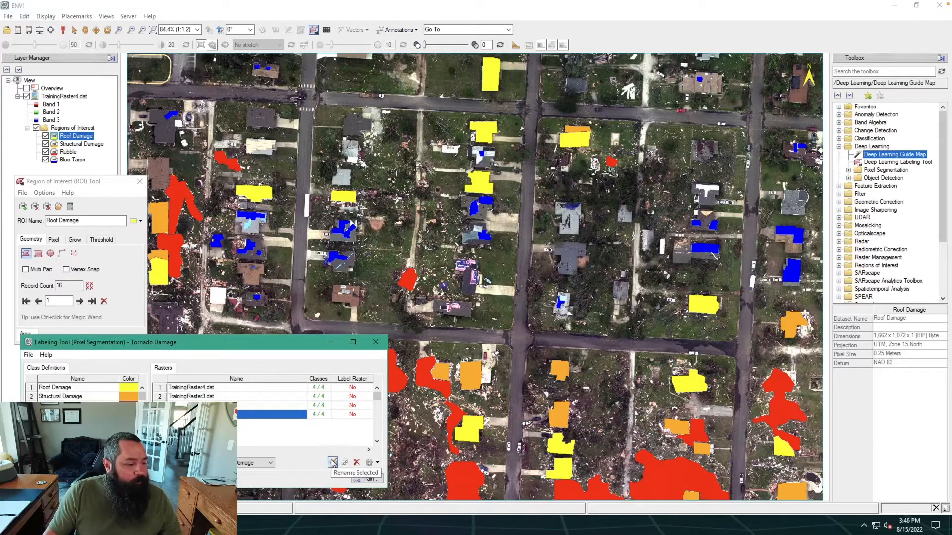
left_click(373, 464)
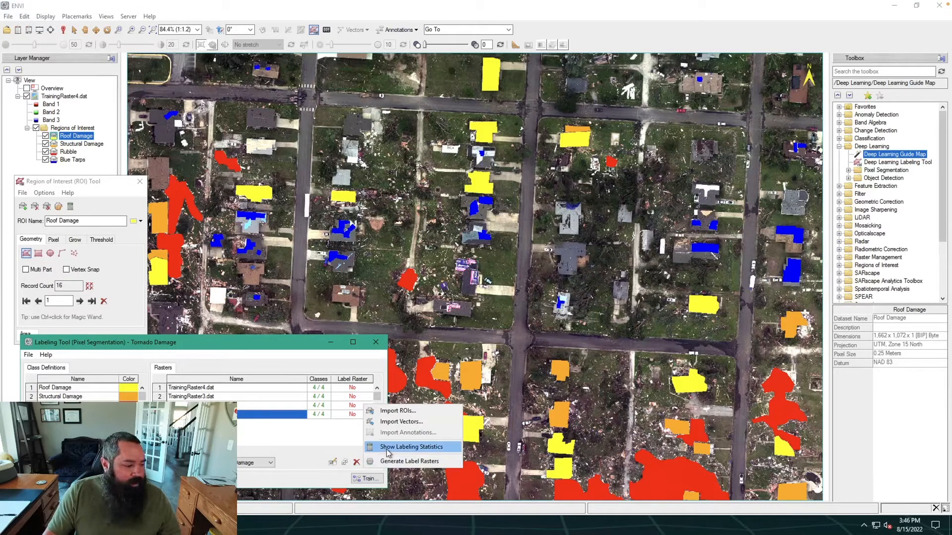
left_click(387, 449)
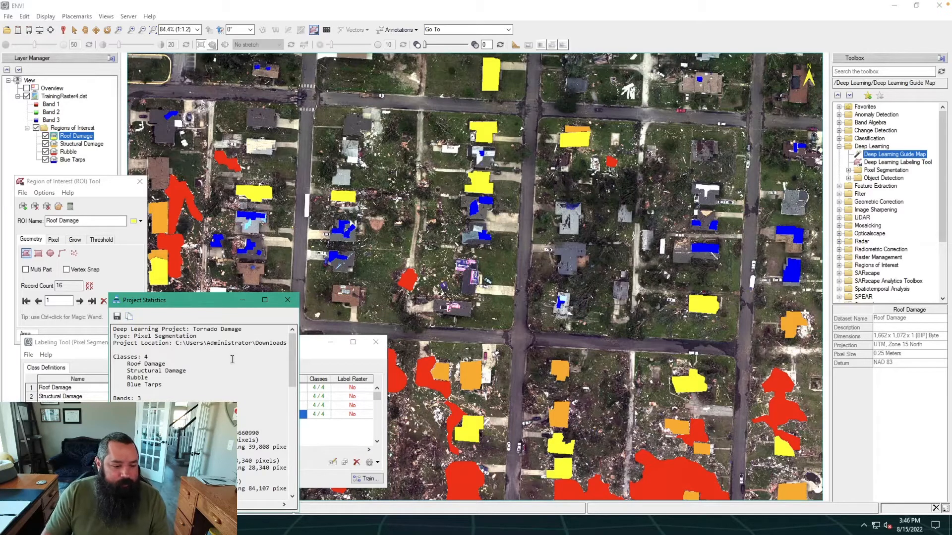
left_click(204, 369)
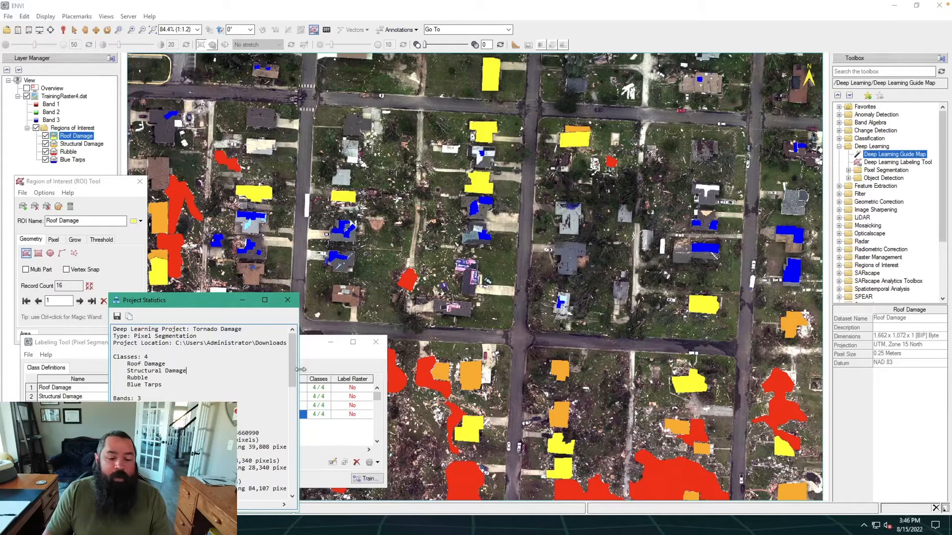
left_click_drag(291, 365, 291, 398)
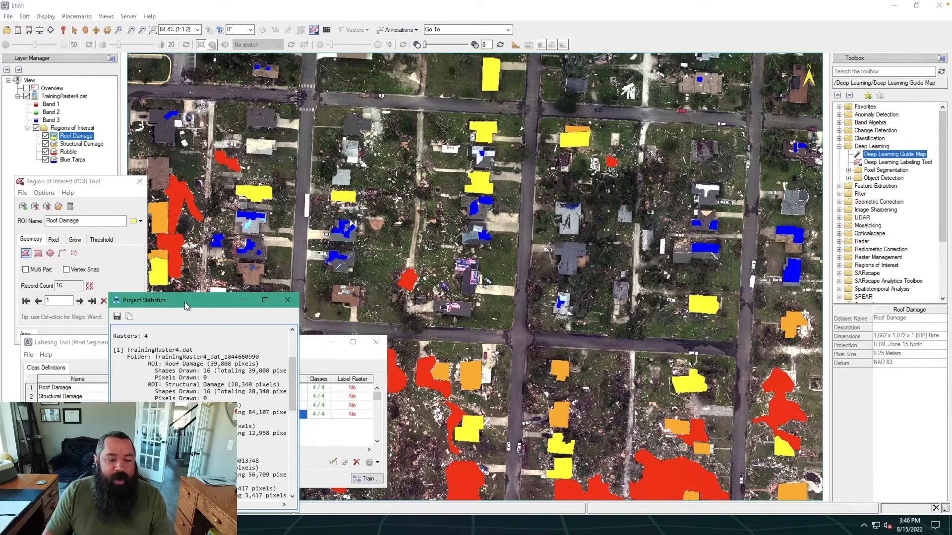
left_click_drag(185, 302, 269, 119)
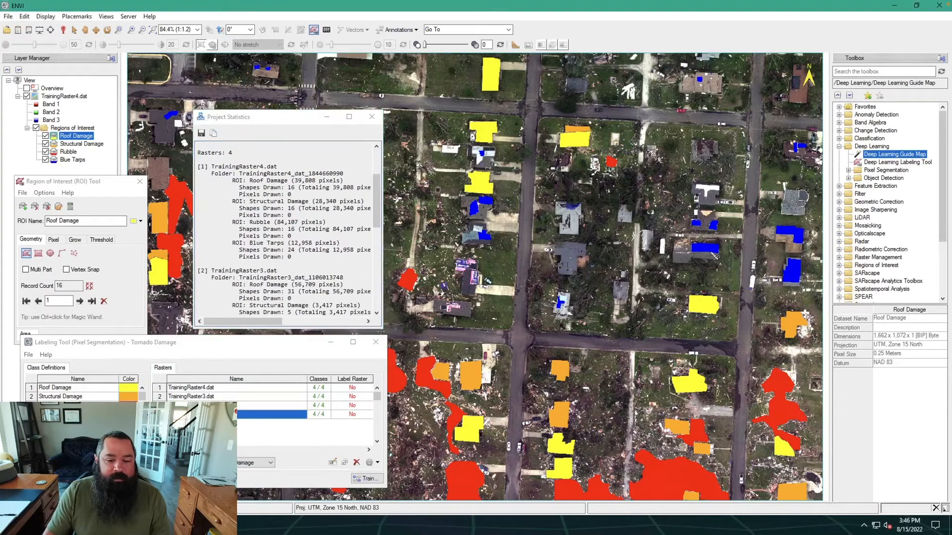
left_click_drag(381, 327, 565, 449)
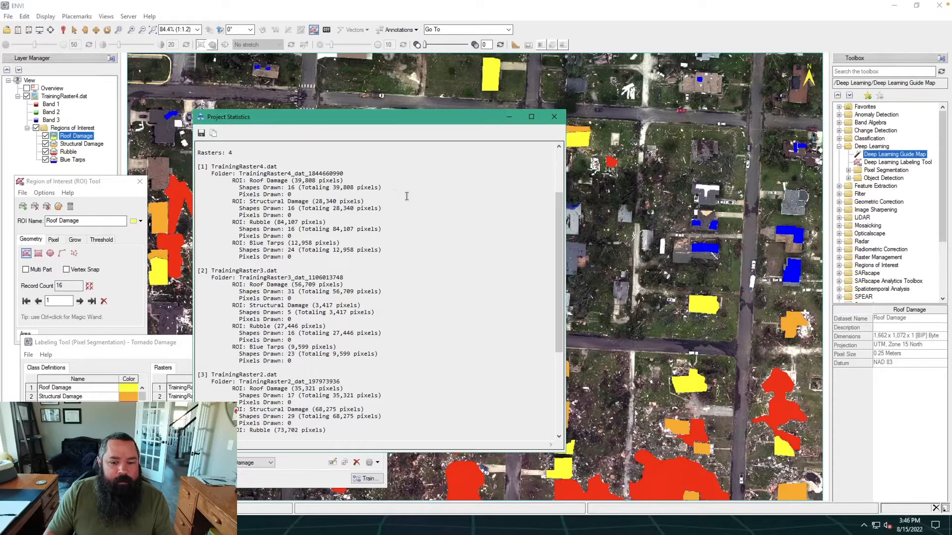
mouse_move(559, 289)
left_mouse_down()
mouse_move(557, 356)
mouse_move(555, 282)
left_mouse_up()
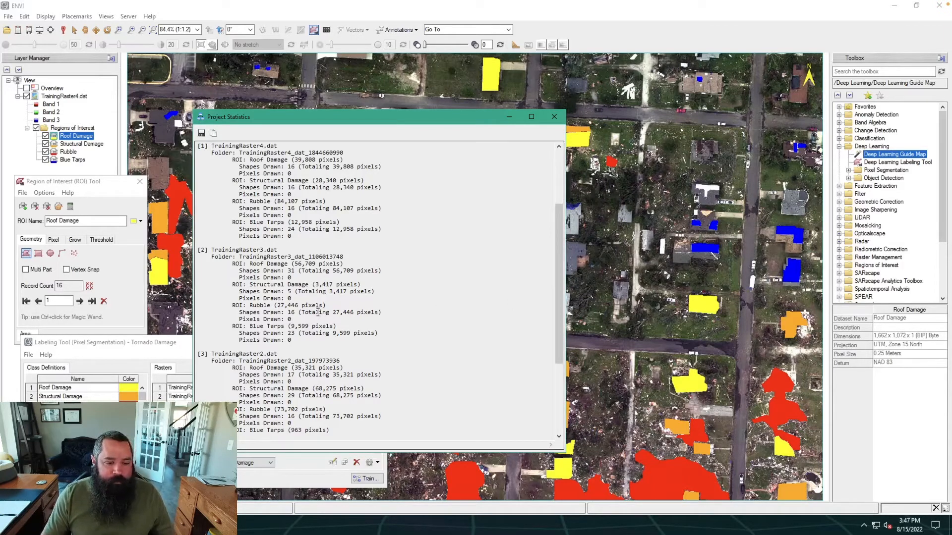
left_click(579, 249)
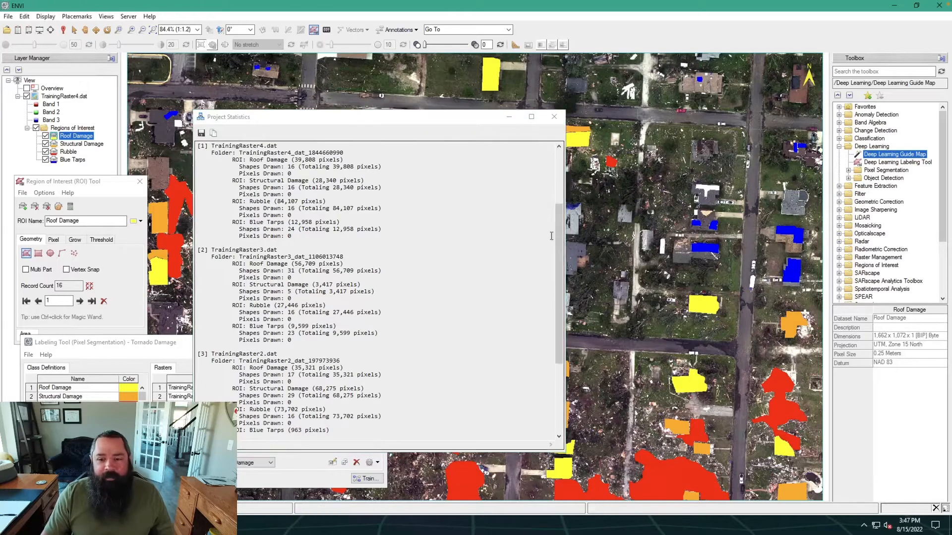
left_click_drag(560, 228, 541, 183)
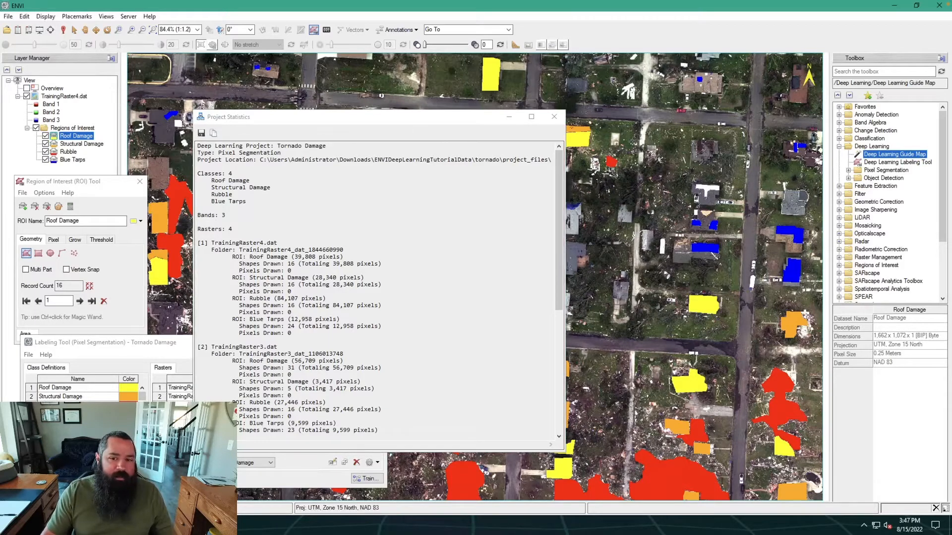
left_click(553, 118)
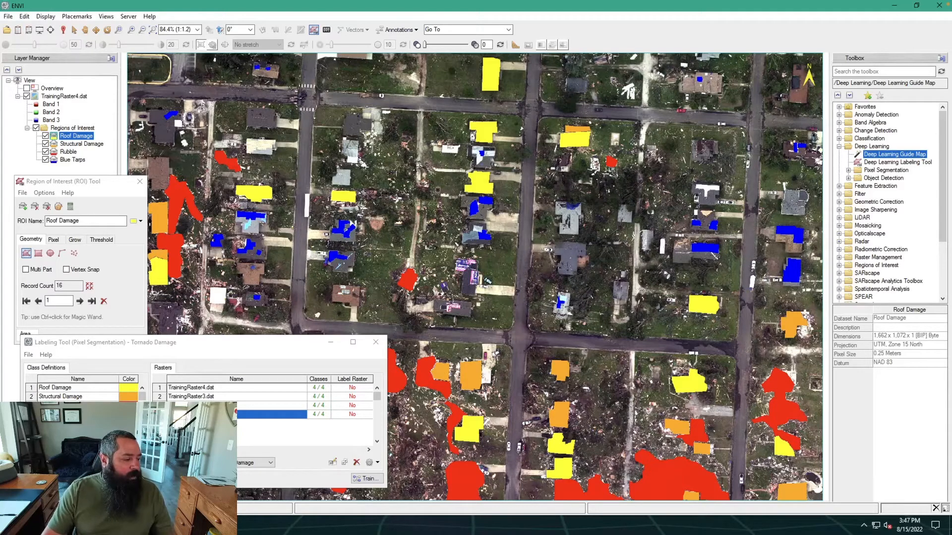
Step: Move the Labeling Tool window so its full class and raster lists are visible
left_click(193, 347)
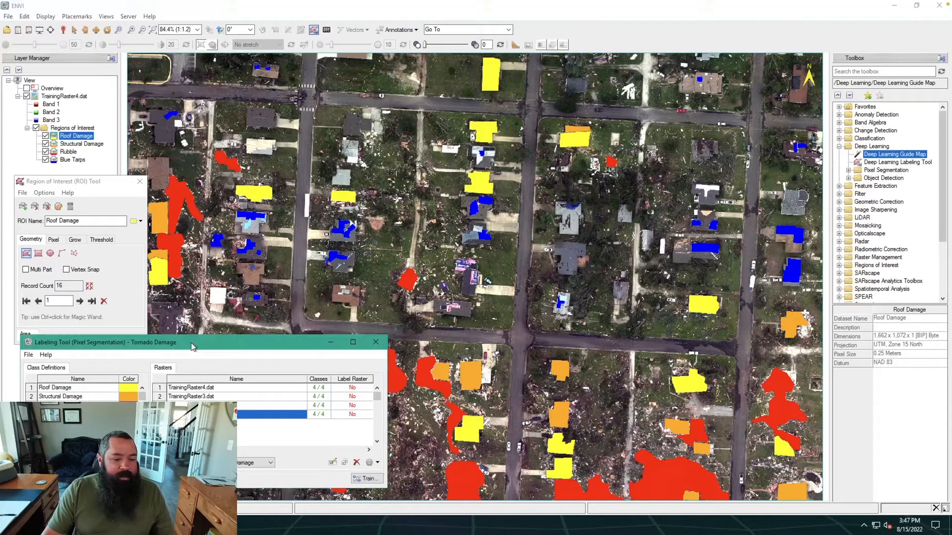
left_click_drag(191, 343, 298, 263)
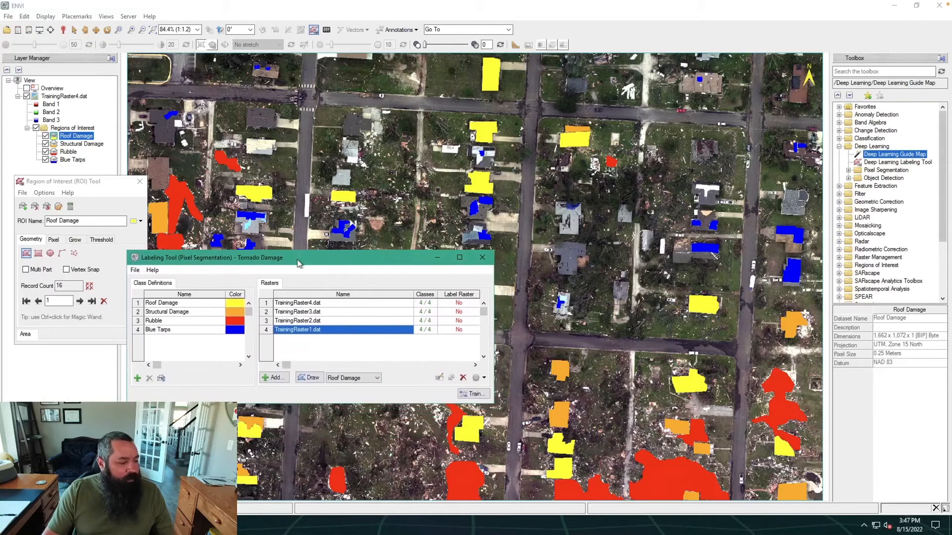
left_click(474, 396)
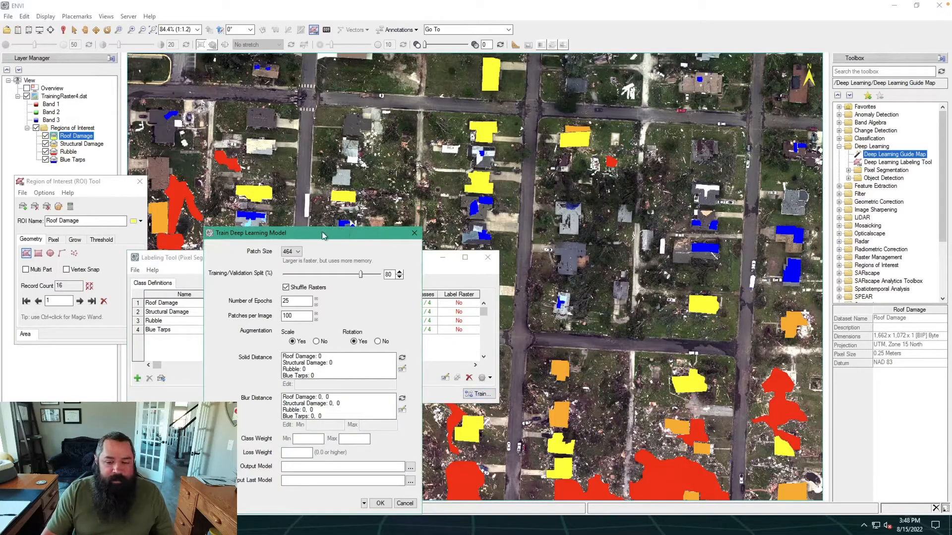
left_click_drag(342, 233, 723, 171)
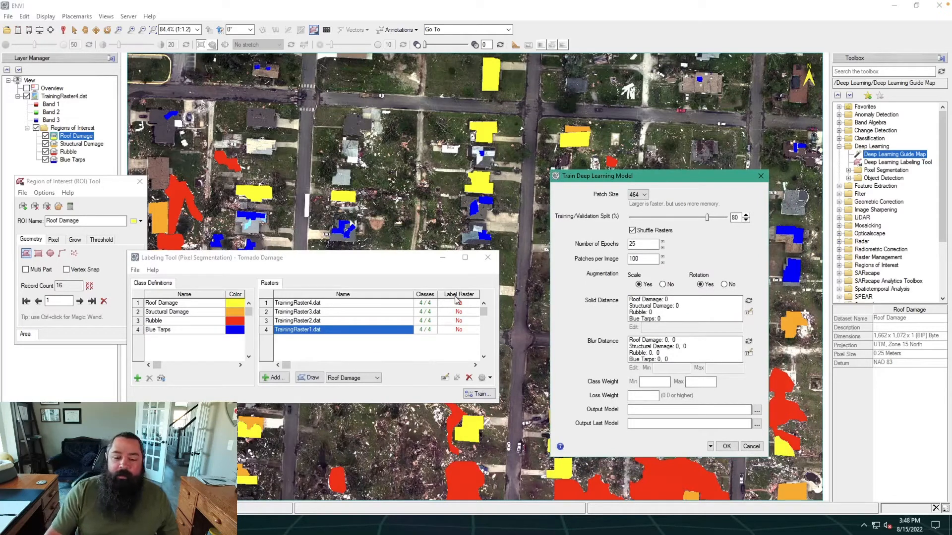
left_click(482, 377)
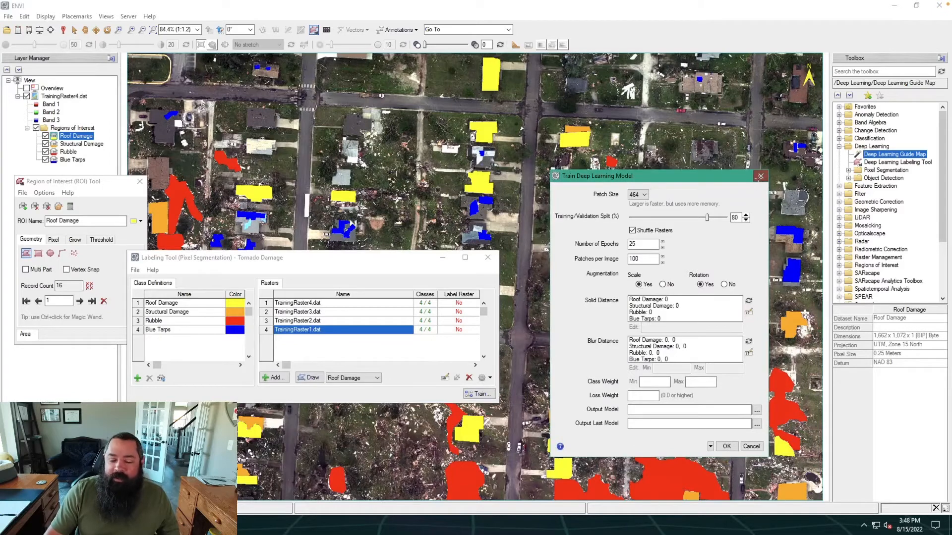
left_click(761, 176)
Step: Generate label rasters for the four training rasters in the Tornado Damage project
left_click(490, 377)
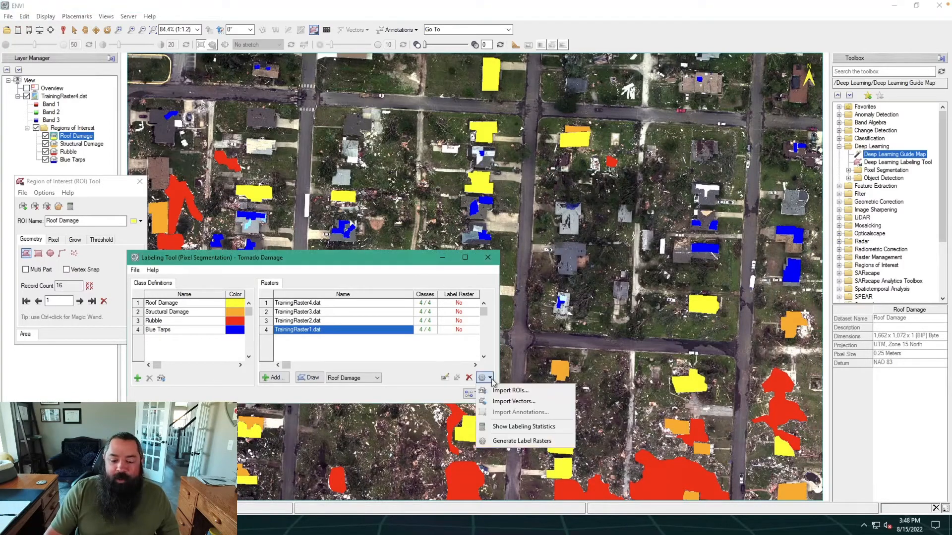
left_click(512, 443)
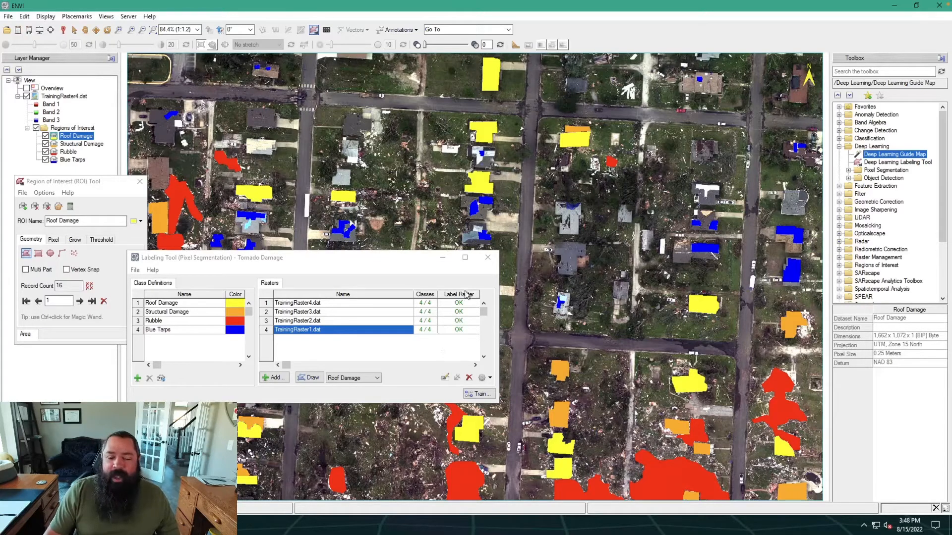
Step: Open the deep learning model training settings, turn off Shuffle Rasters, and set the number of epochs to 20
left_click(477, 395)
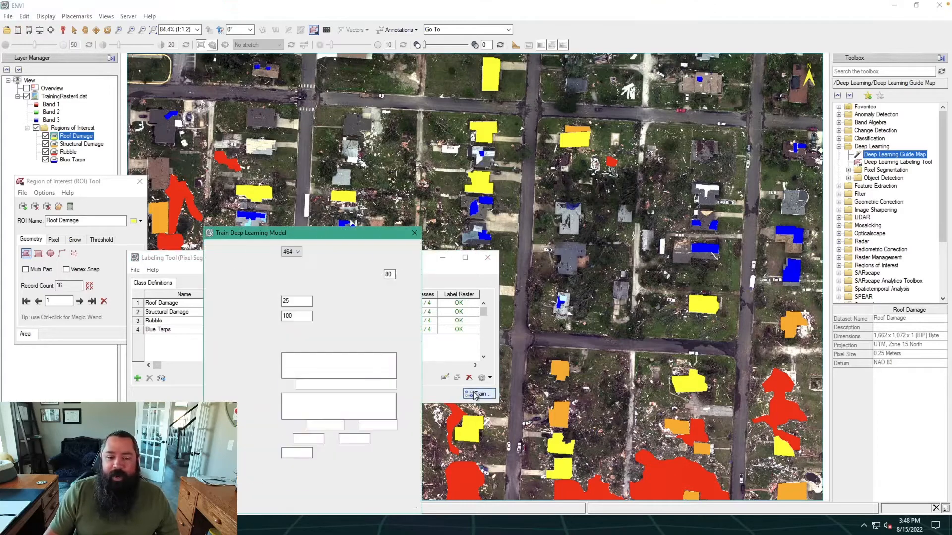
left_click_drag(333, 233, 372, 157)
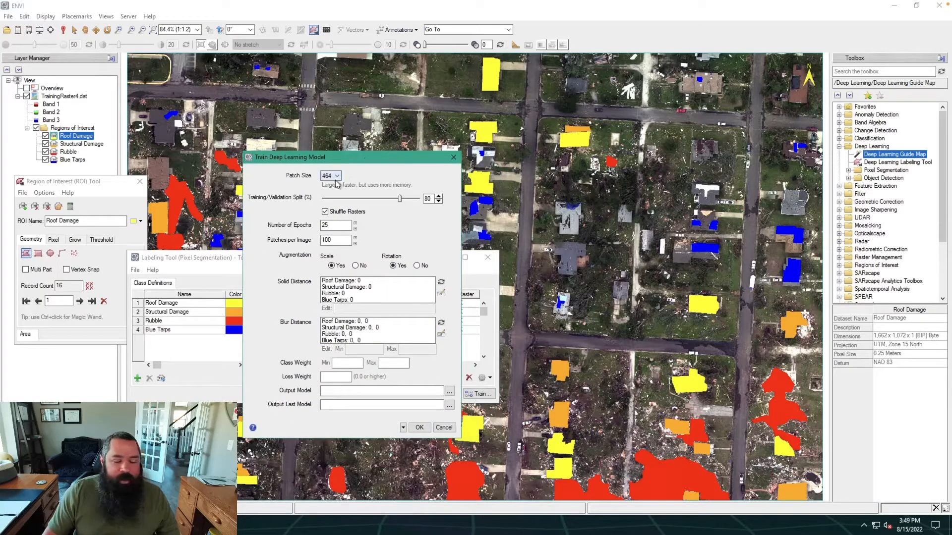
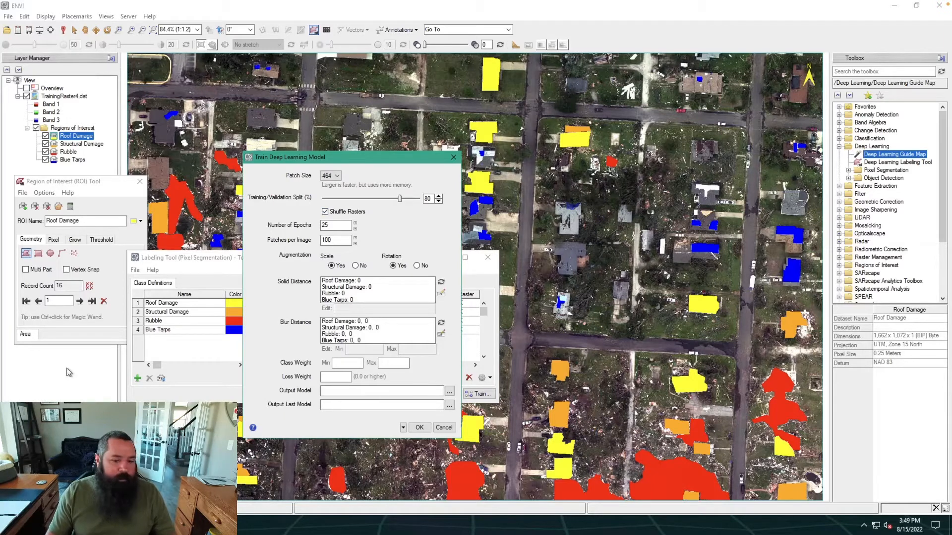
left_click(326, 212)
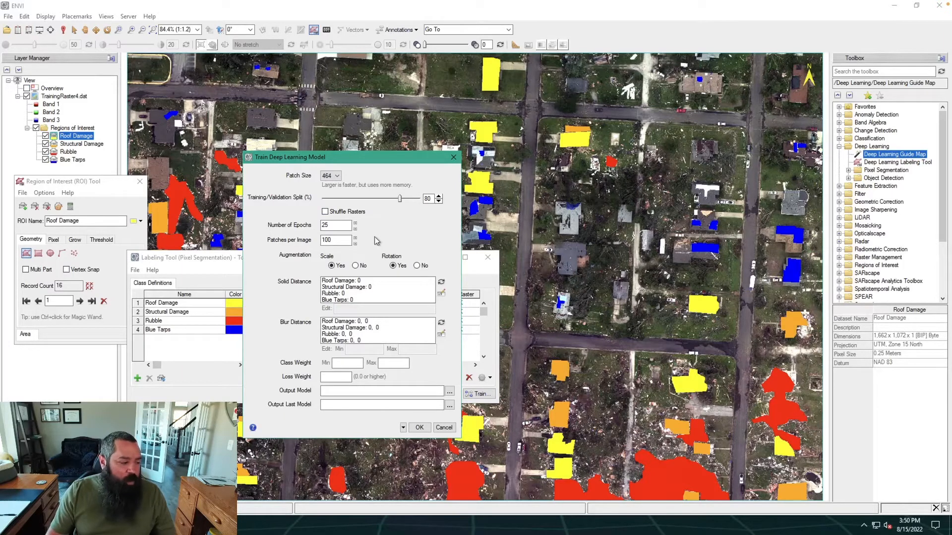
left_click(336, 225)
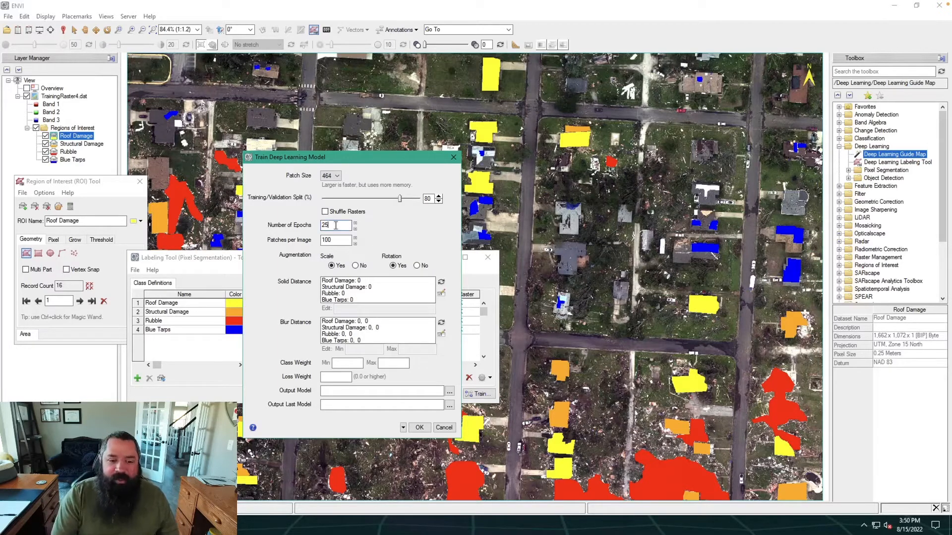
key("BackSpace")
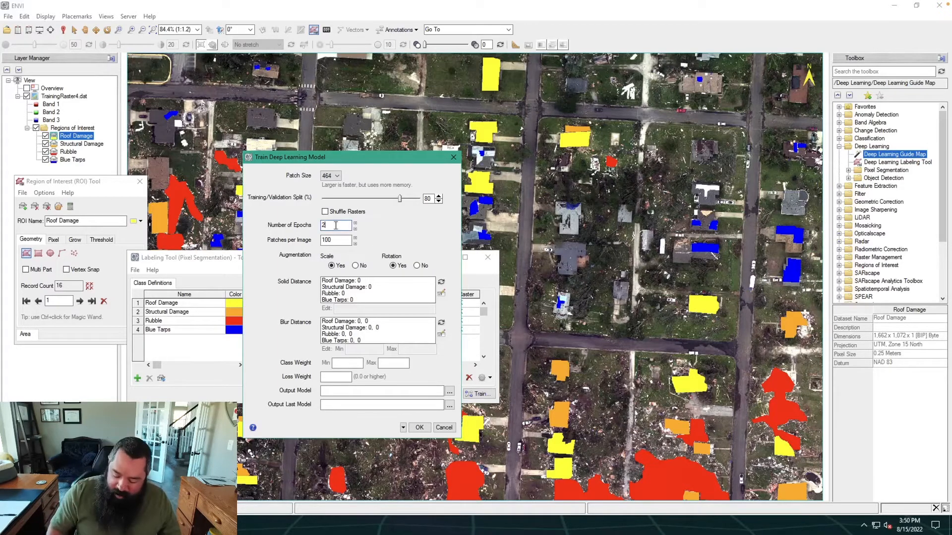
type("0")
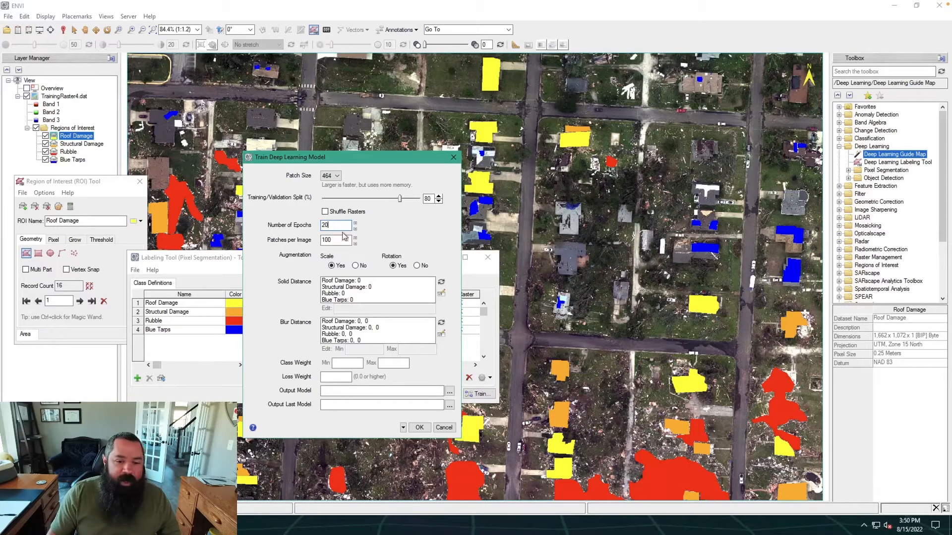
left_click(346, 240)
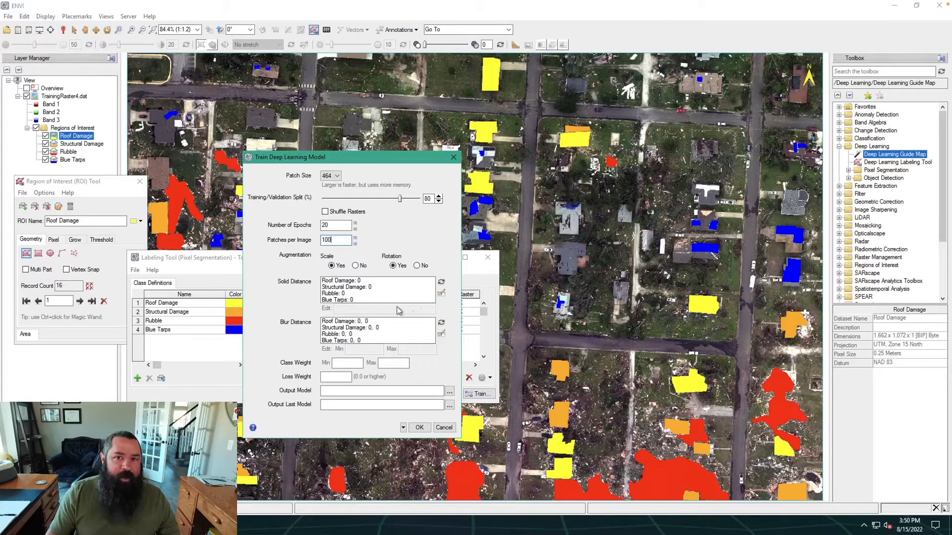
Step: Set the blur distance for all classes to a minimum of 1 and a maximum of 8
left_click(442, 334)
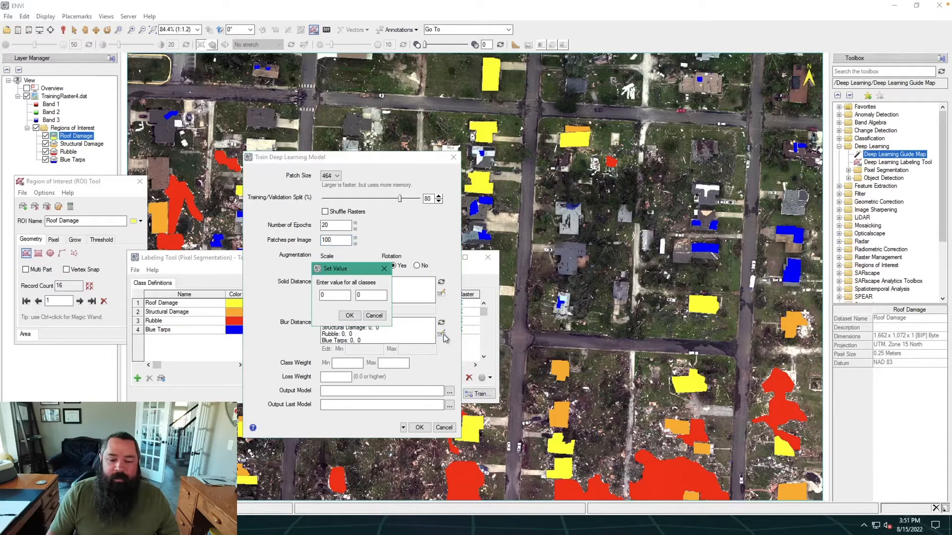
left_click_drag(332, 296, 310, 295)
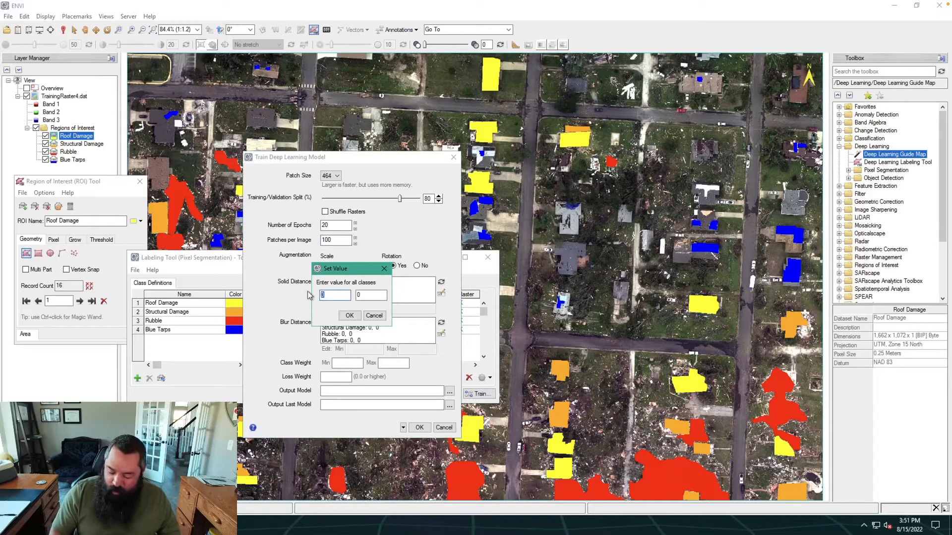
left_click_drag(371, 295, 354, 292)
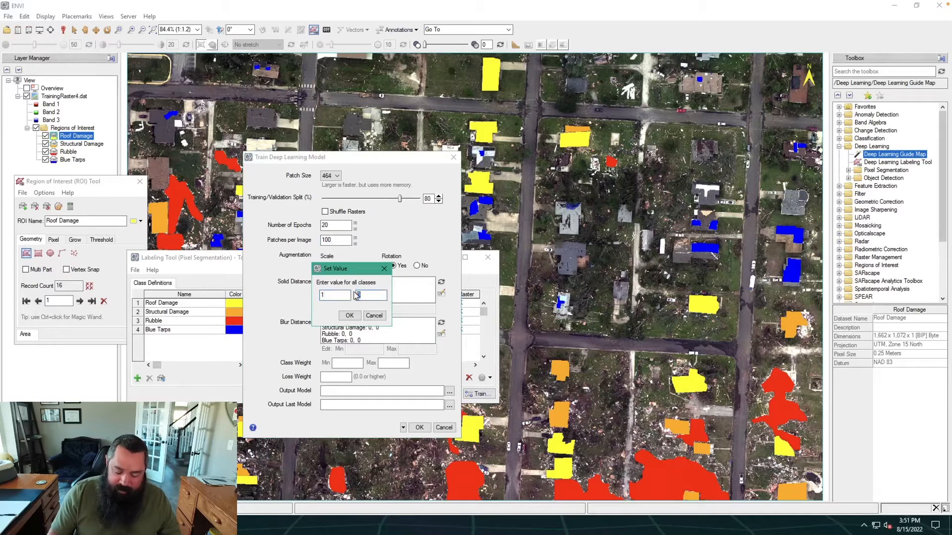
type("3")
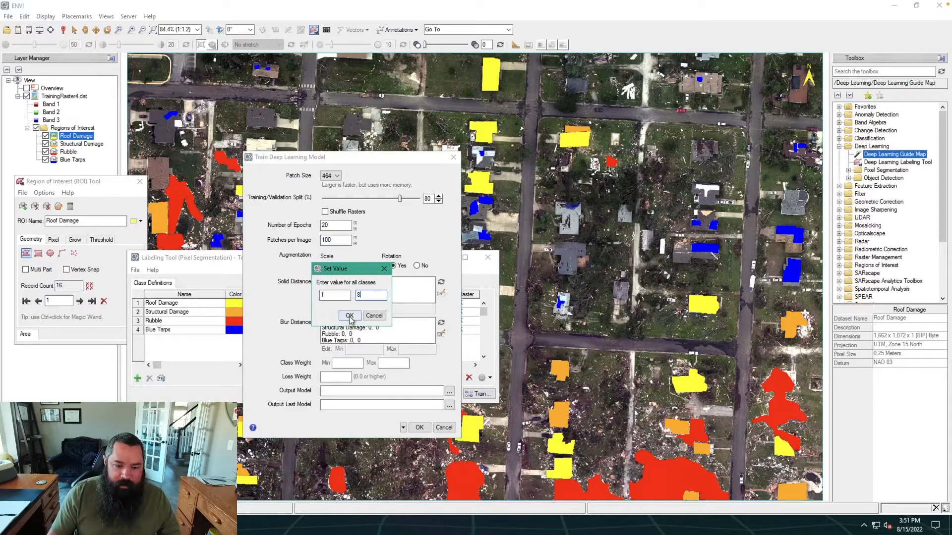
left_click(349, 316)
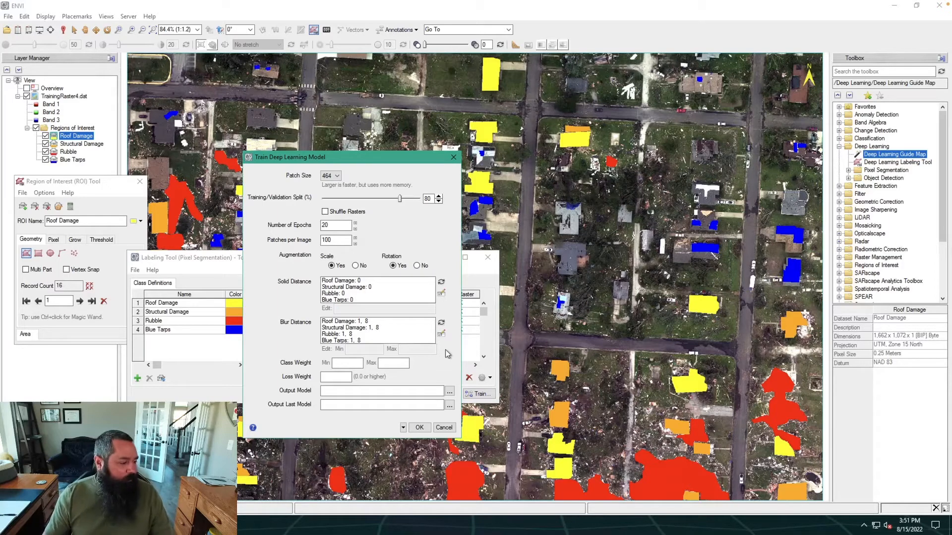
Step: Set the class weight to a minimum of 0 and a maximum of 3, and the loss weight to 0.5
left_click(346, 364)
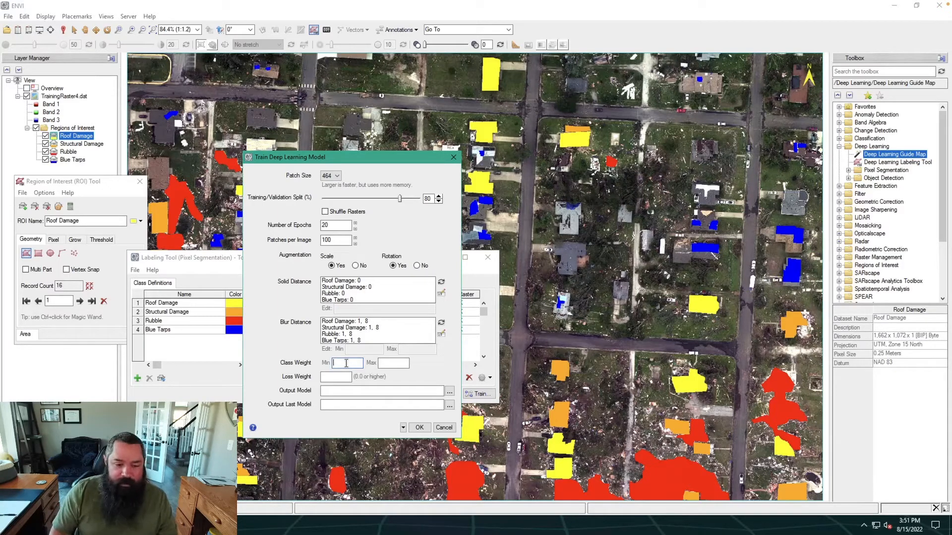
type("0")
left_click(386, 365)
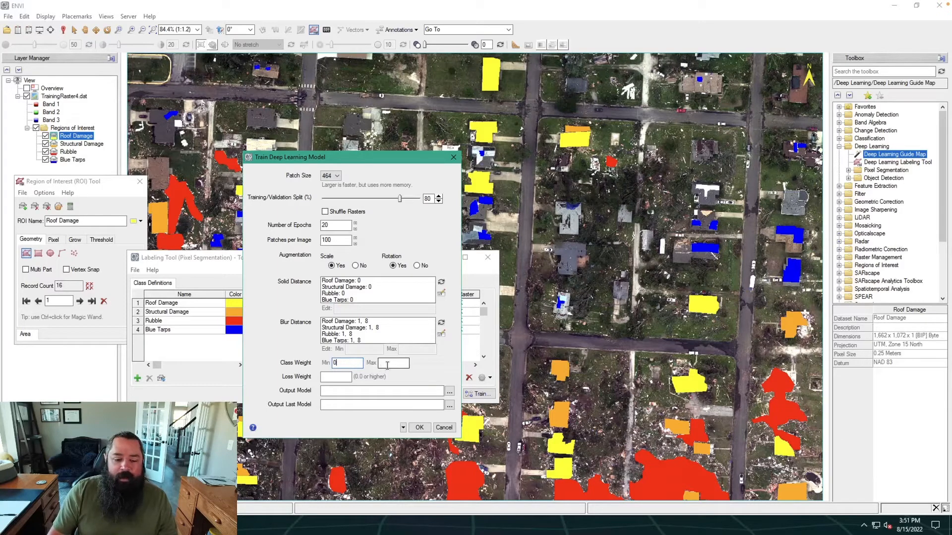
type("3")
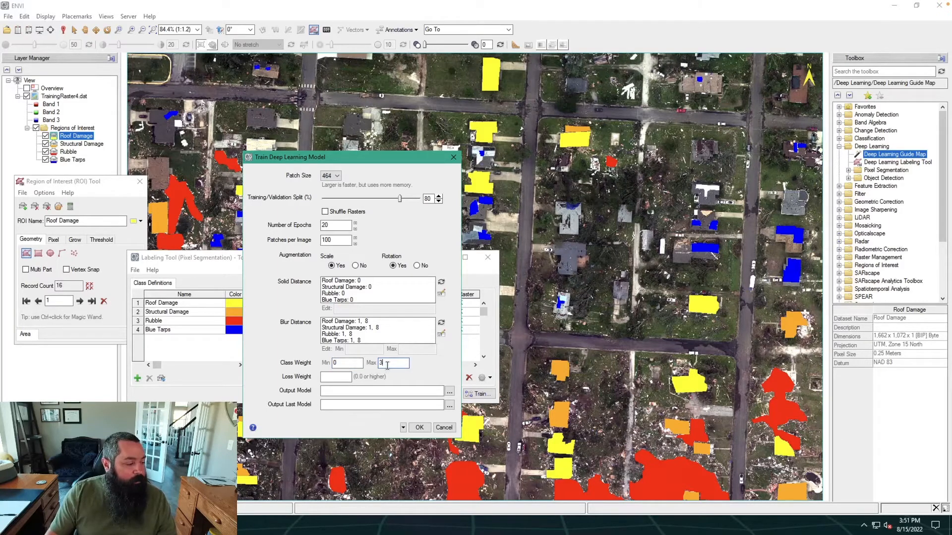
left_click(328, 377)
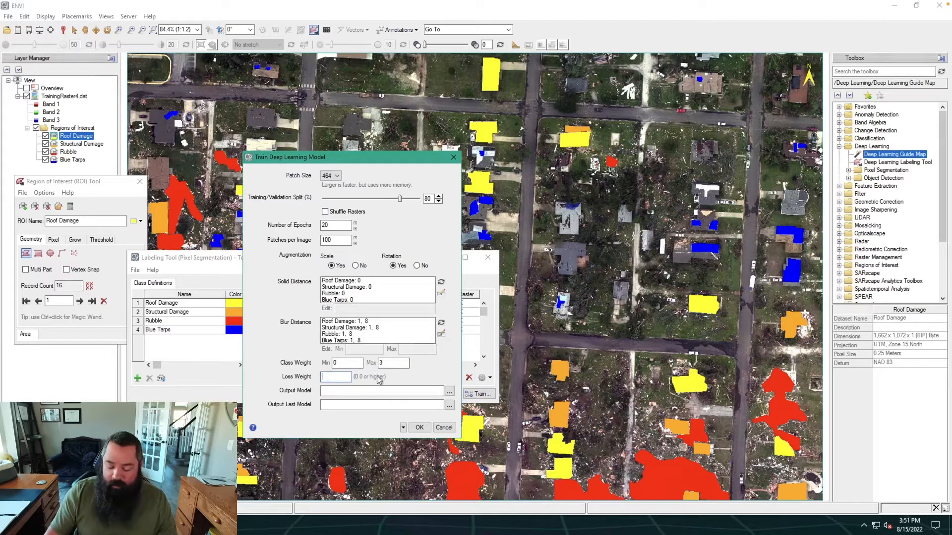
type("0.5")
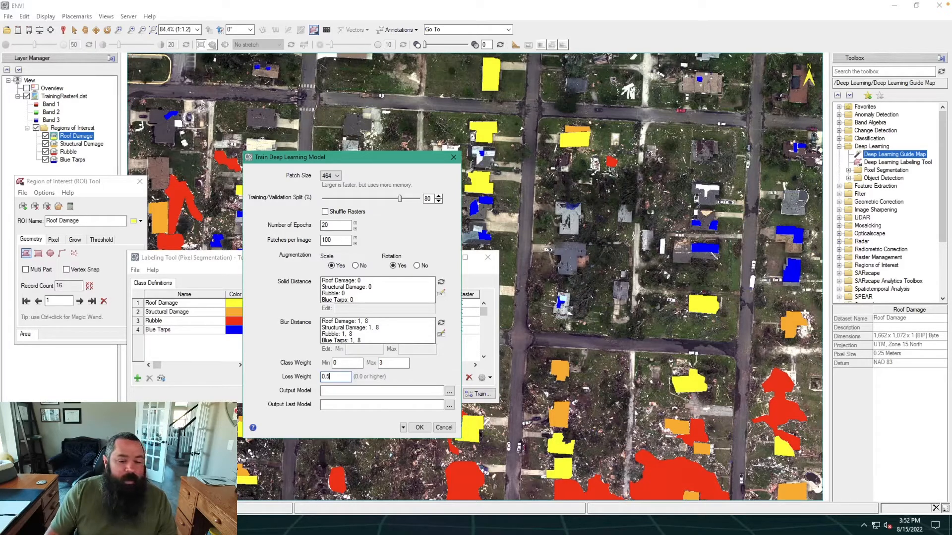
Step: Set the output model file to TrainedModel_best.h5 in the tornado folder
left_click(450, 392)
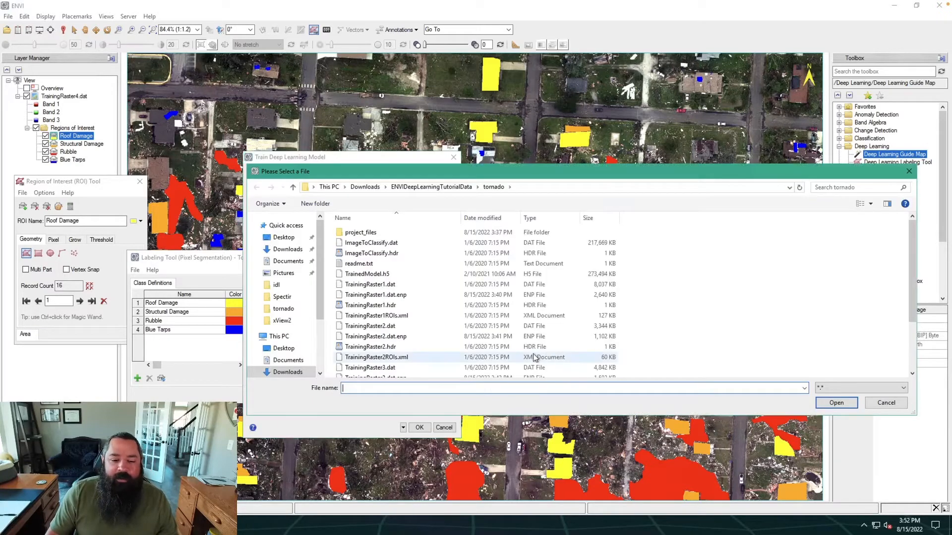
double_click(369, 233)
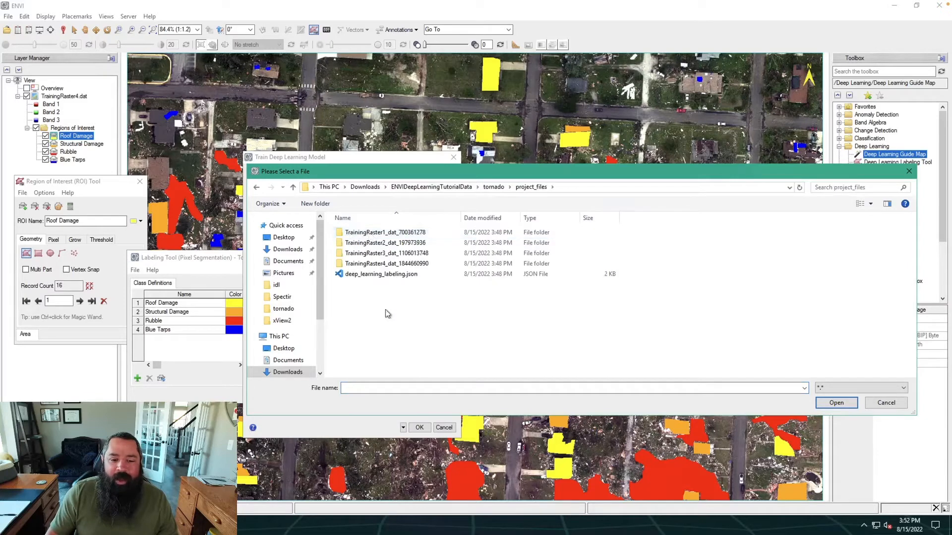
left_click(493, 186)
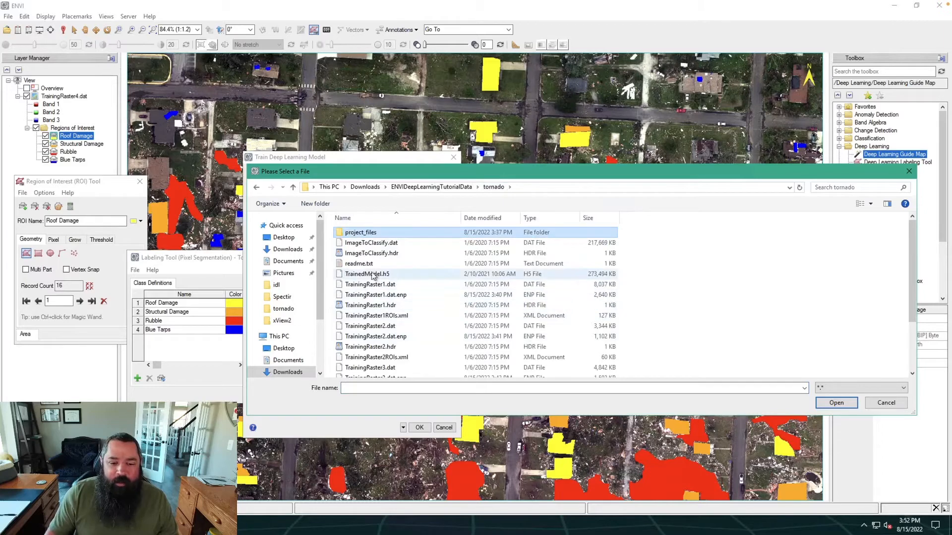
left_click(349, 389)
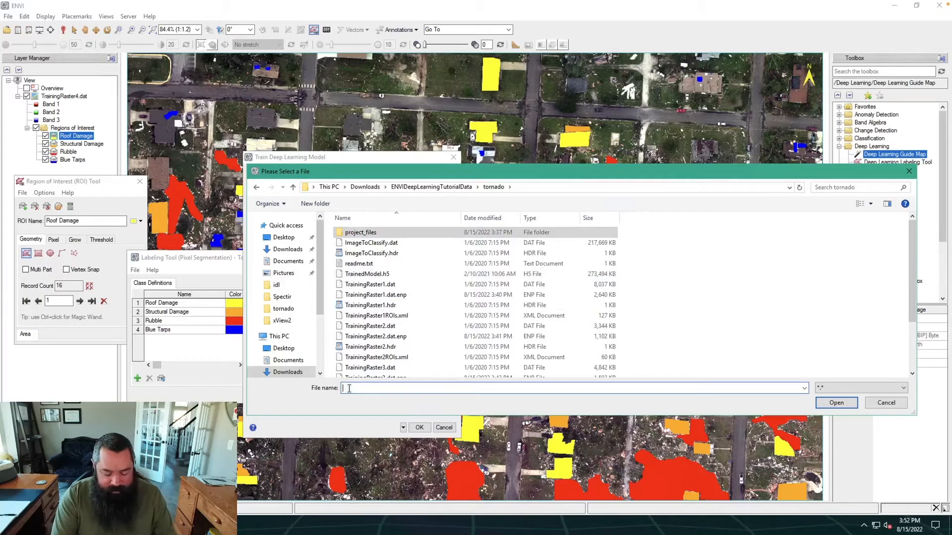
type("Trained")
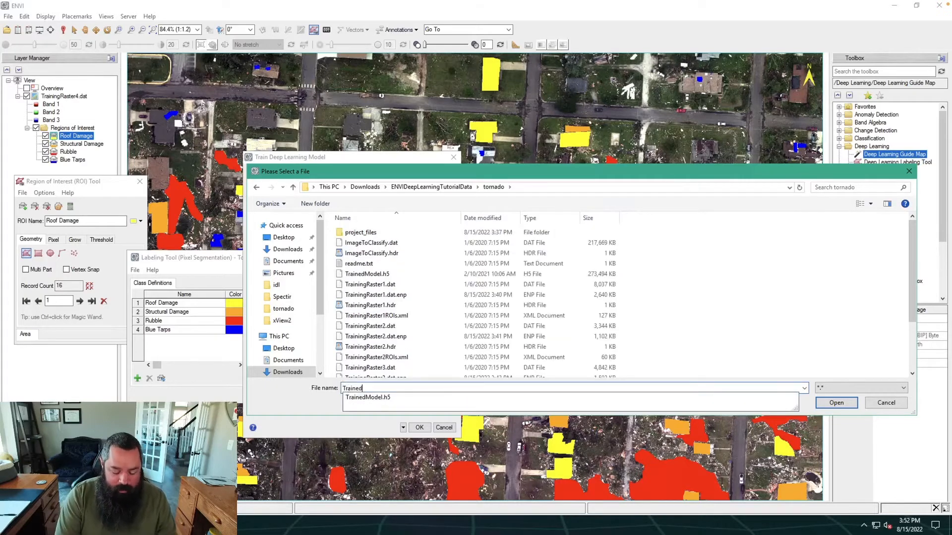
type("Model")
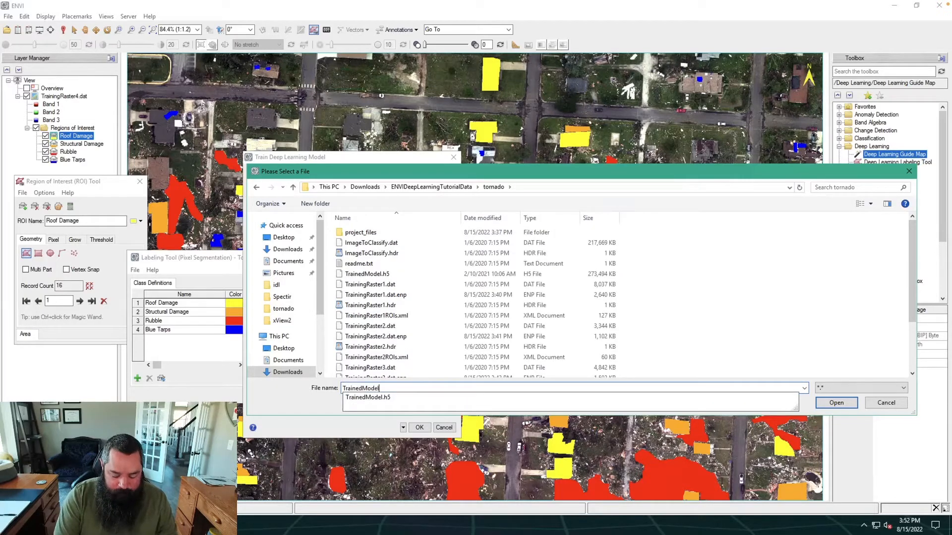
type("_")
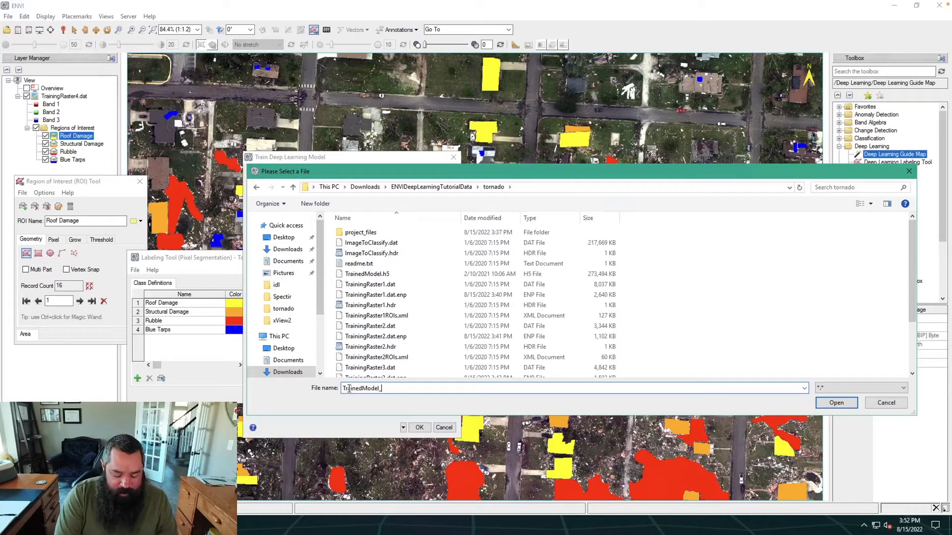
type("bes")
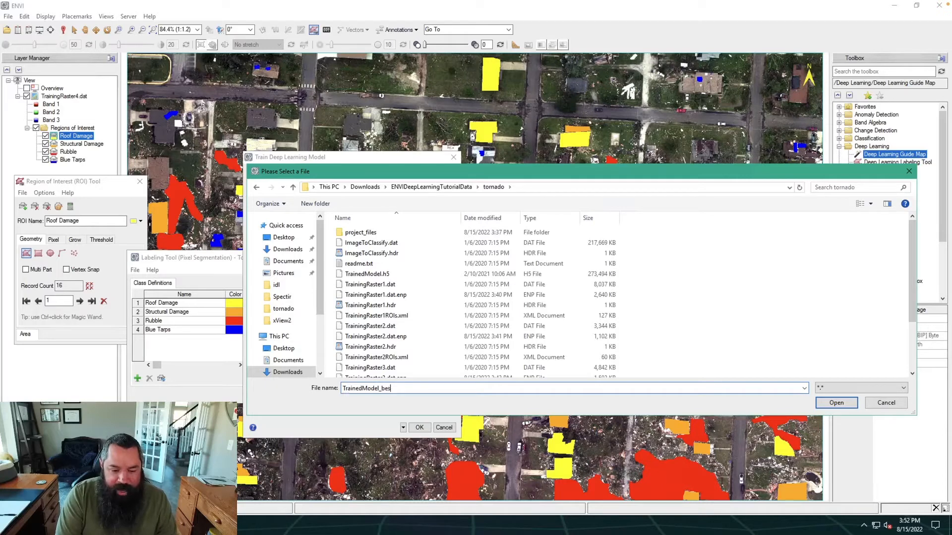
type("t.h5")
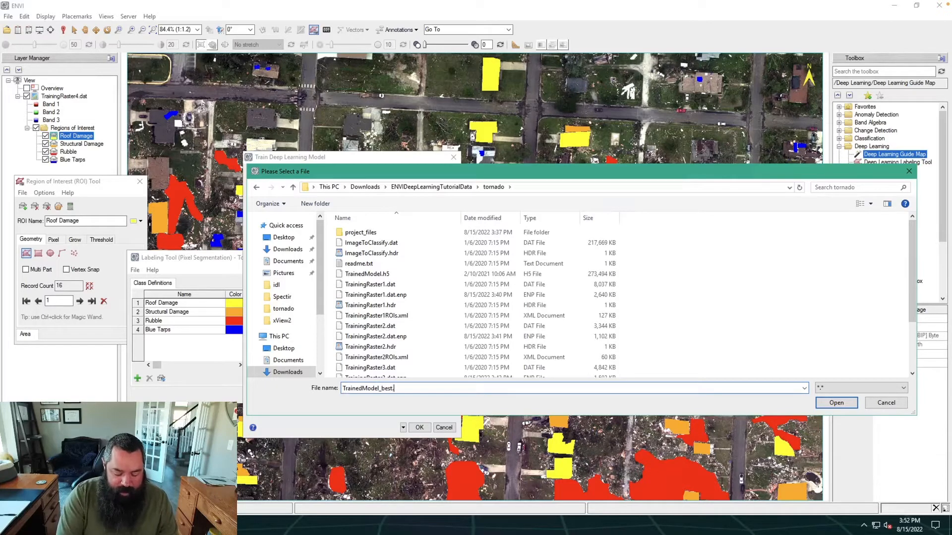
left_click(837, 402)
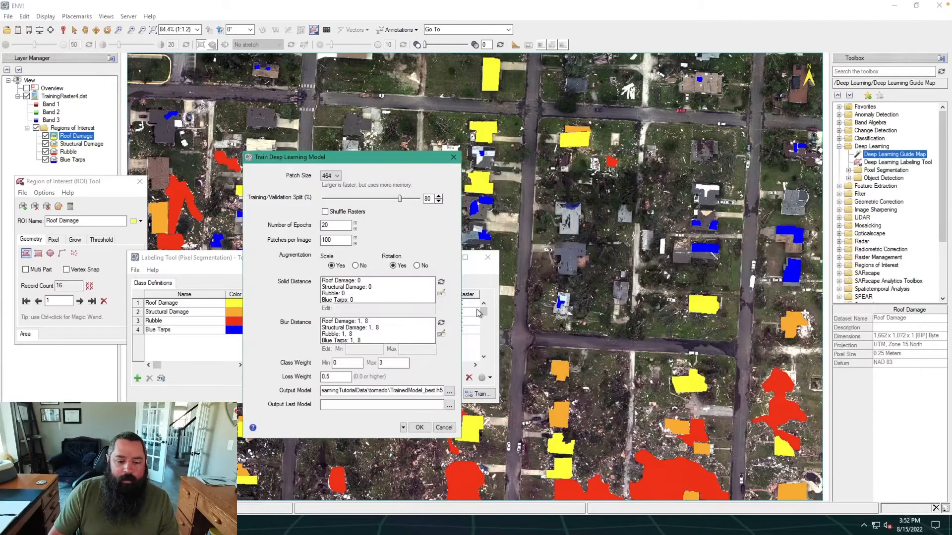
Step: Set the output last model file to TrainedModel_last.h5 in the tornado folder and start training the model
left_click(450, 407)
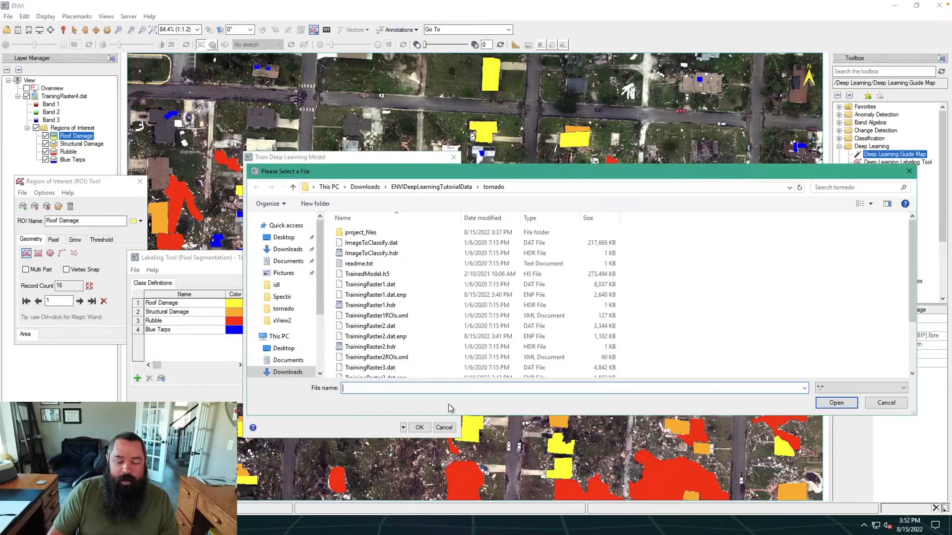
left_click(399, 274)
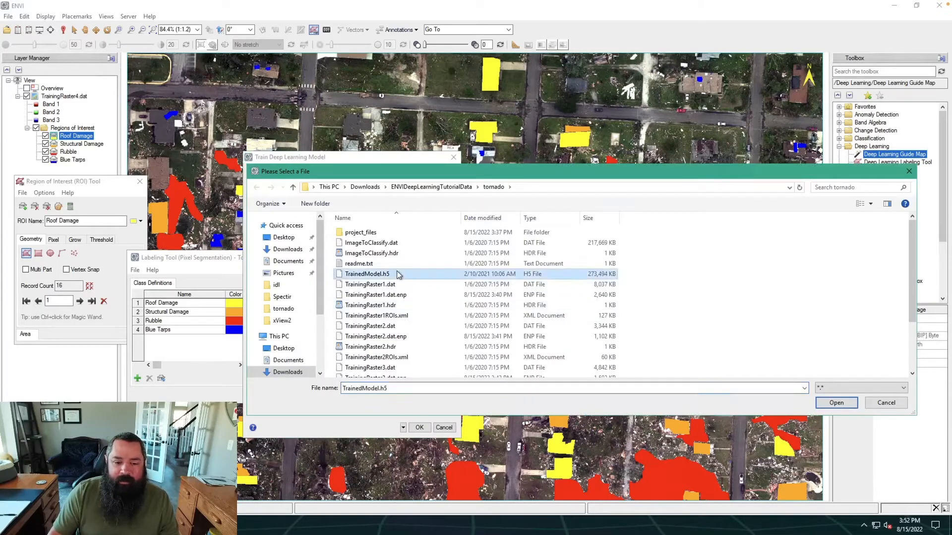
left_click(379, 389)
left_click(380, 389)
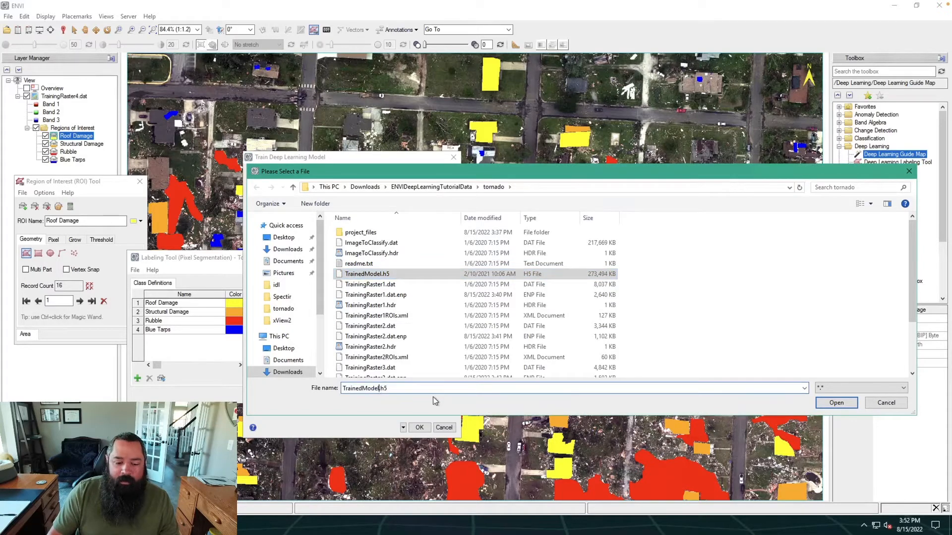
type("_")
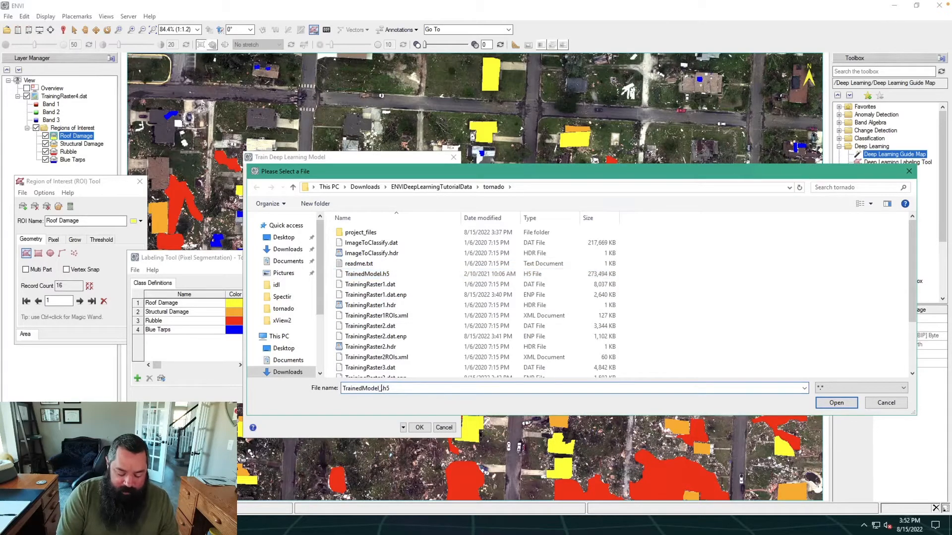
type("last")
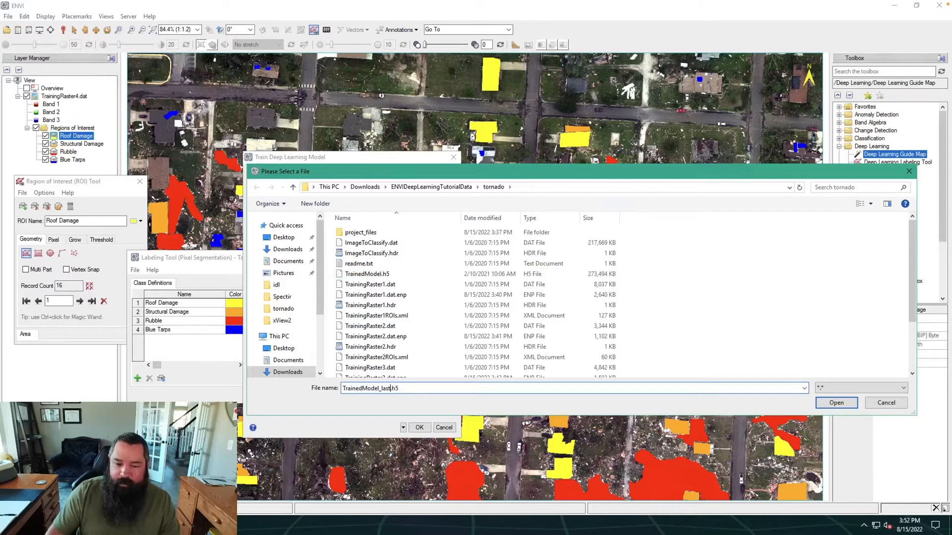
left_click(821, 404)
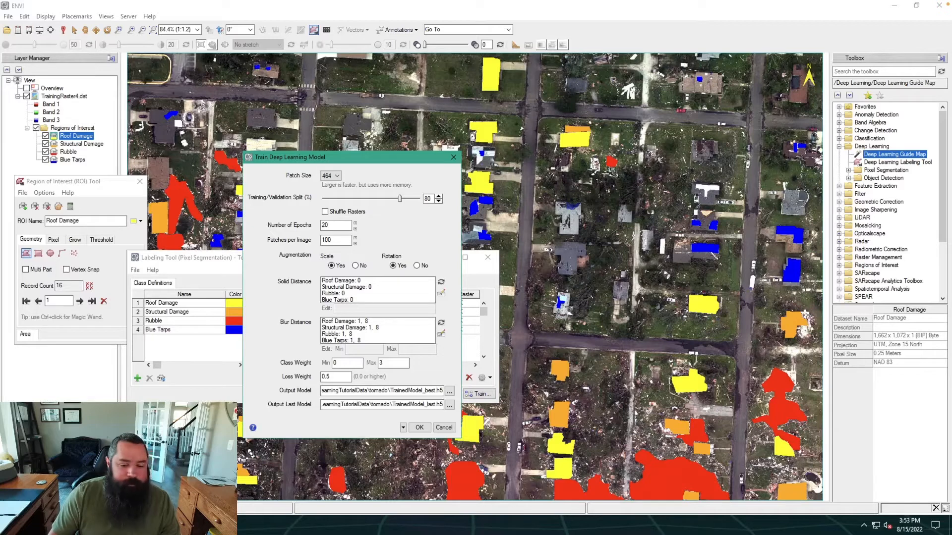
left_click(420, 427)
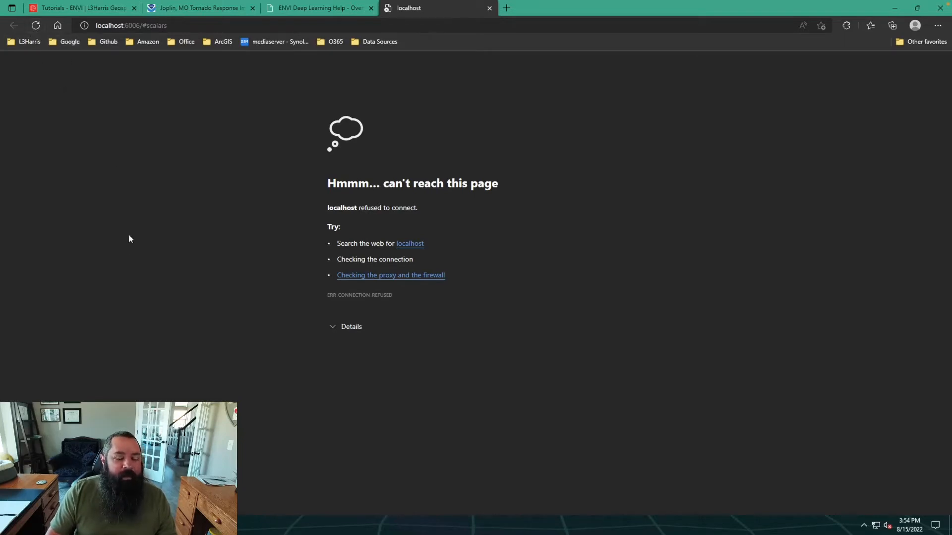
Step: Reload the local TensorBoard page in the browser, checking the training progress in ENVI between attempts
left_click(36, 25)
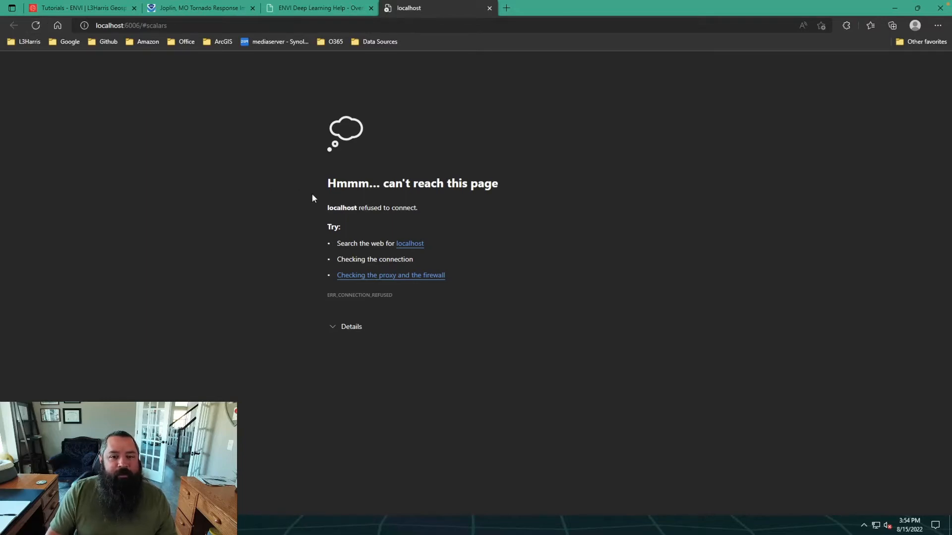
left_click(895, 8)
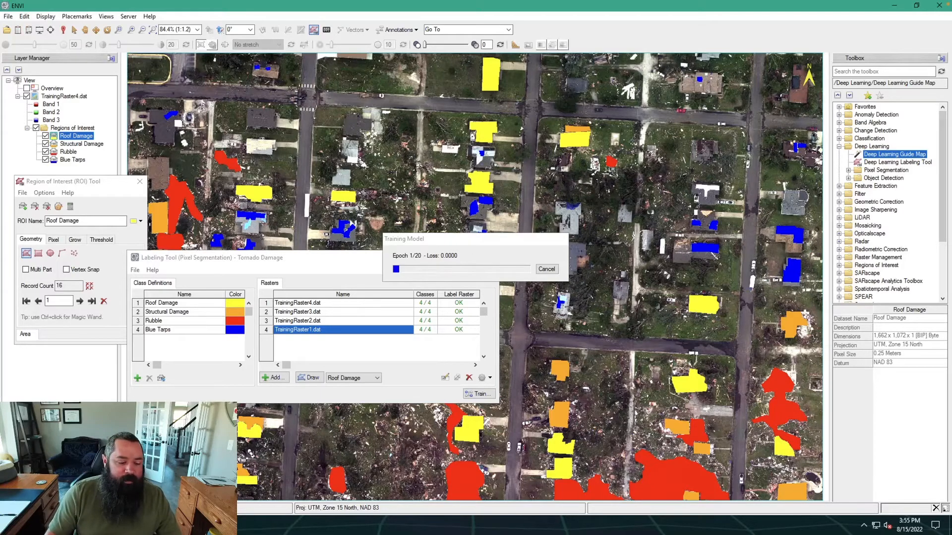
key("alt+Tab")
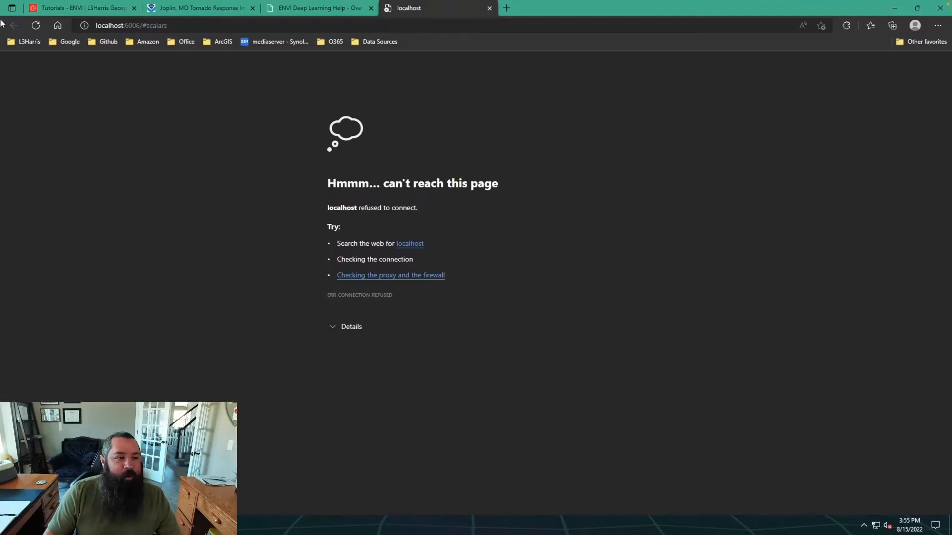
left_click(31, 26)
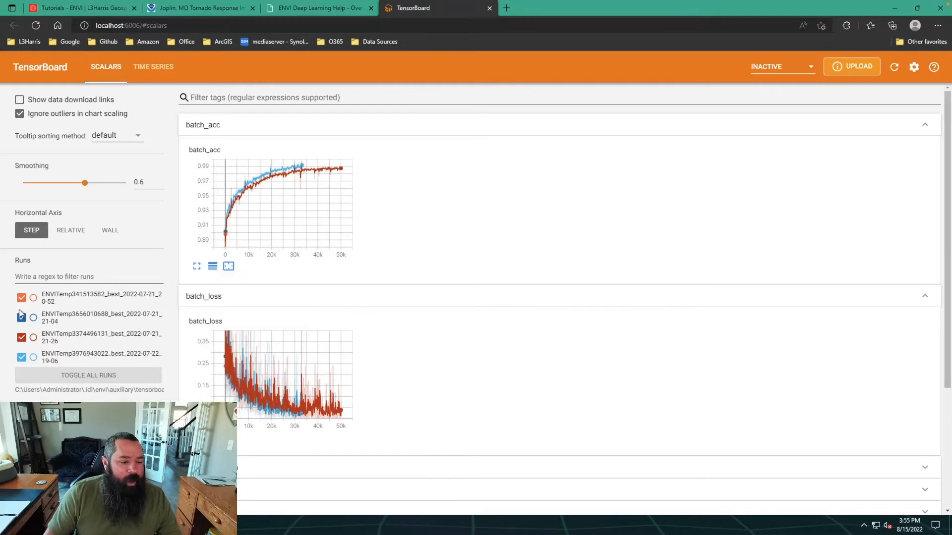
Step: Hide the four earlier ENVITemp runs from the TensorBoard scalar charts
left_click(22, 340)
left_click(21, 318)
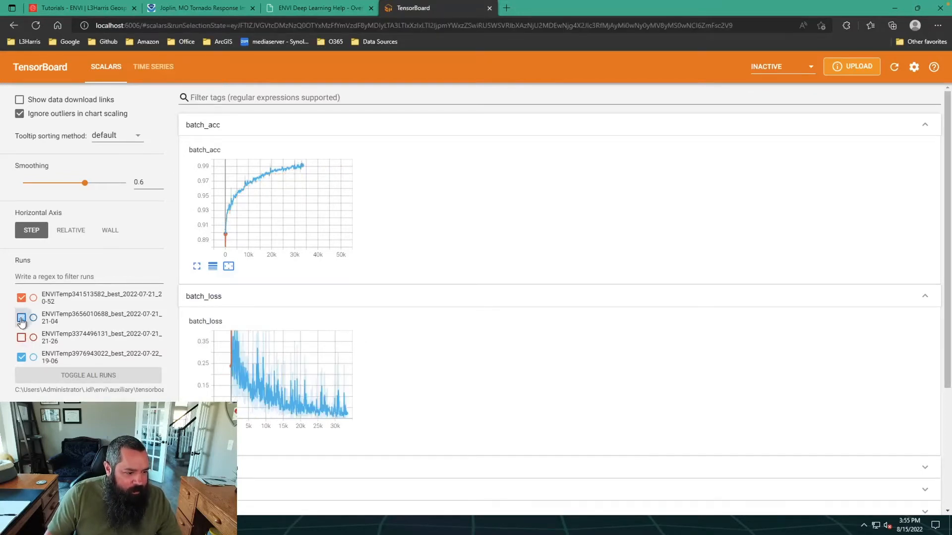
left_click(22, 298)
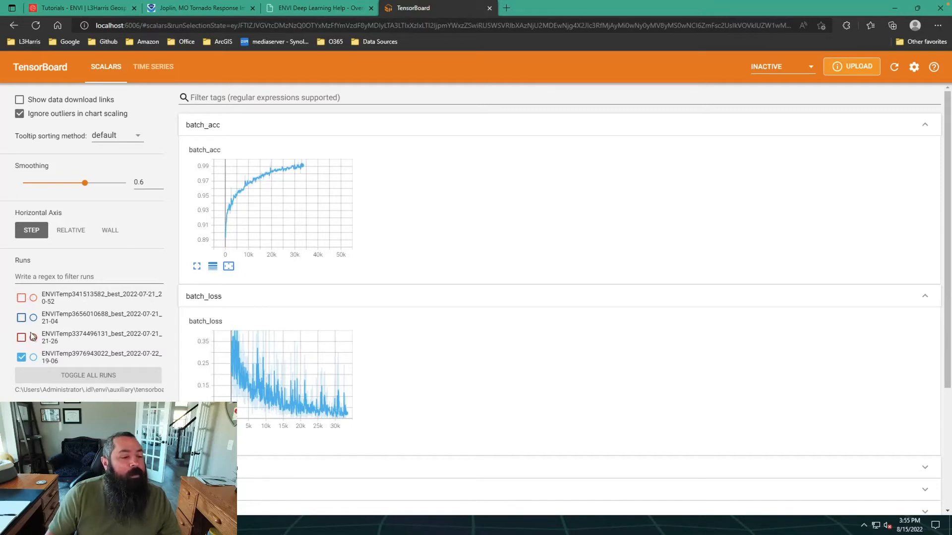
left_click(22, 358)
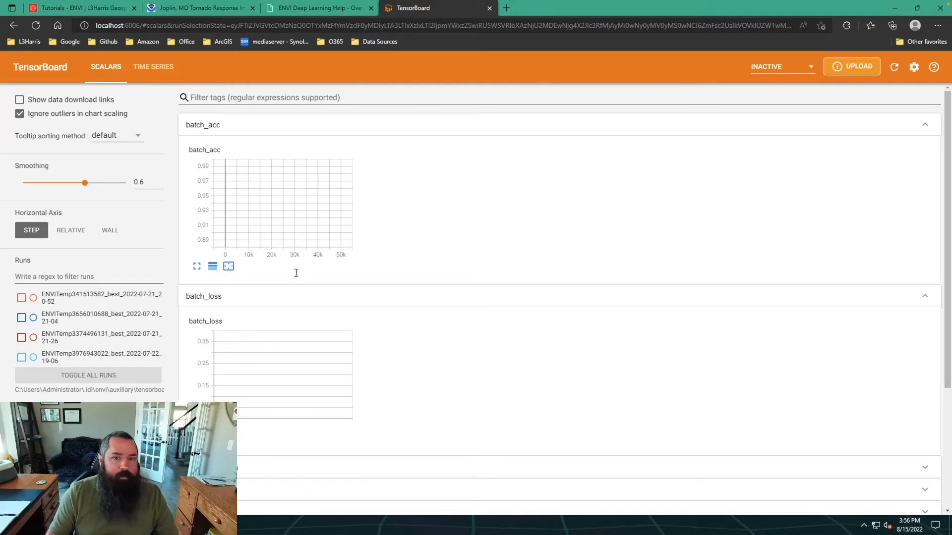
Step: Check the training progress in ENVI, then reload TensorBoard and examine the batch accuracy and batch loss charts of the TrainedModel_best run
mouse_move(888, 18)
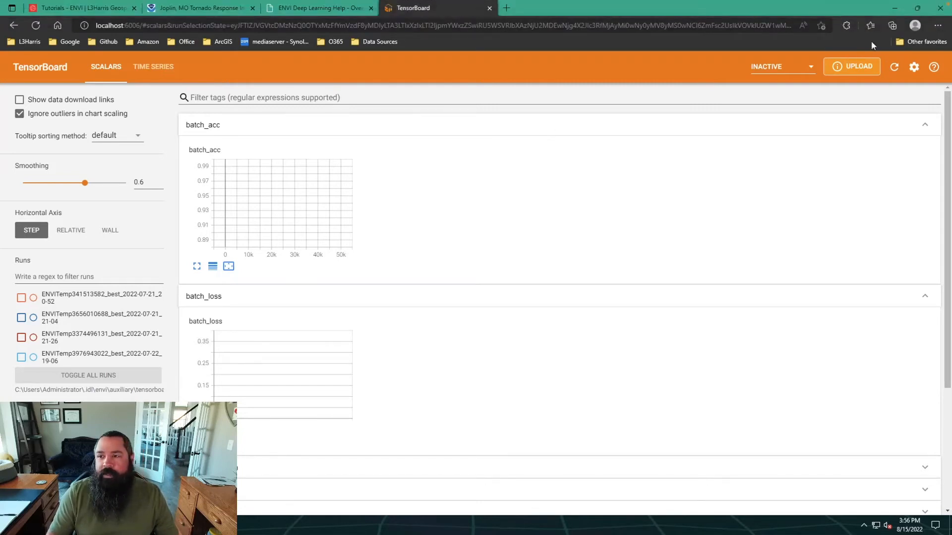
left_click(893, 10)
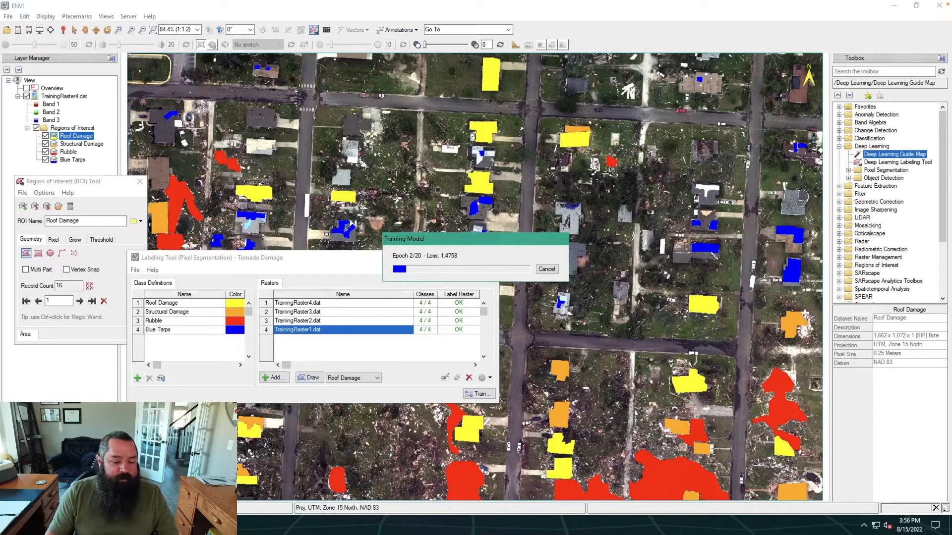
key("alt+Tab")
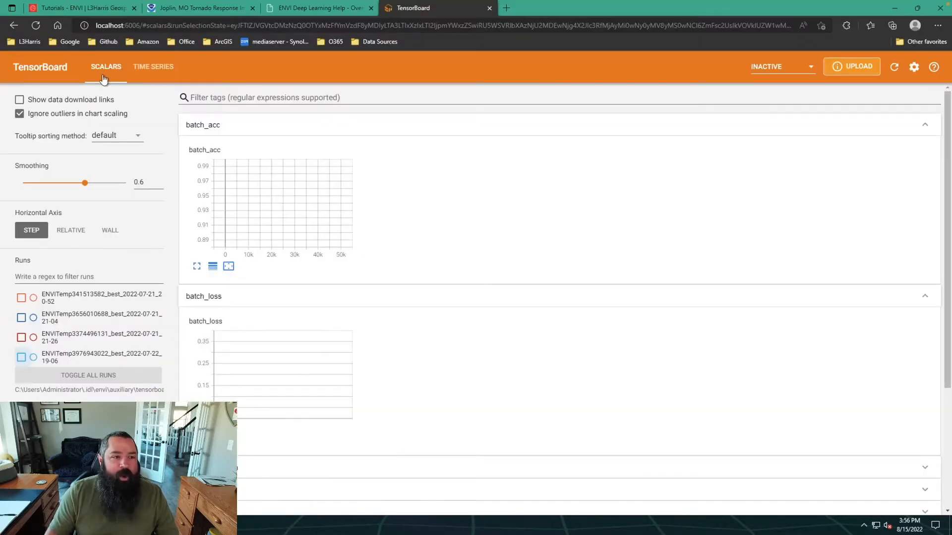
left_click(35, 25)
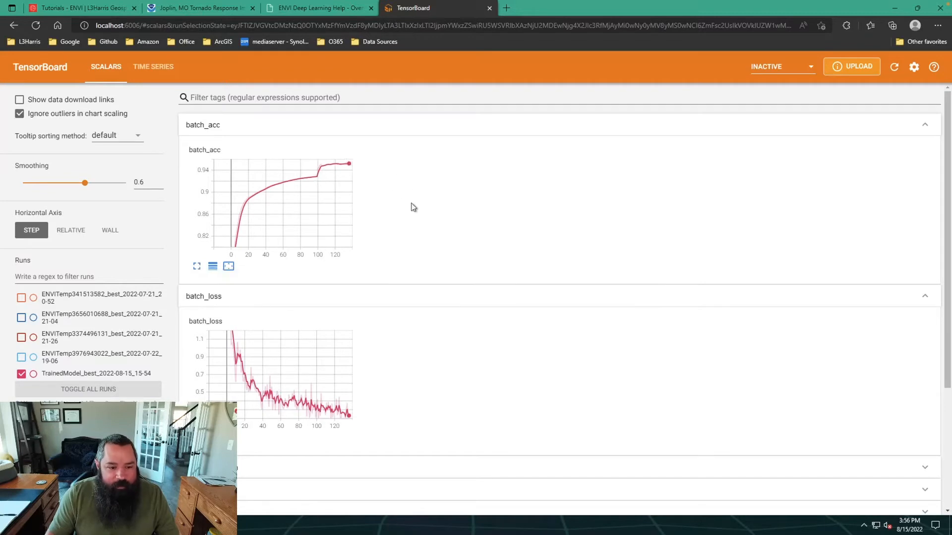
scroll(414, 207, "down", 1)
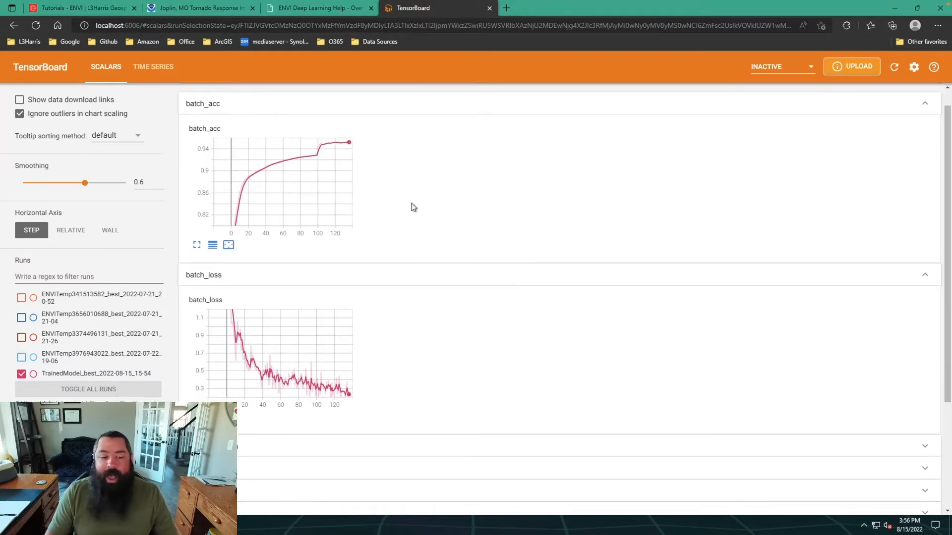
scroll(413, 207, "down", 3)
scroll(413, 207, "down", 2)
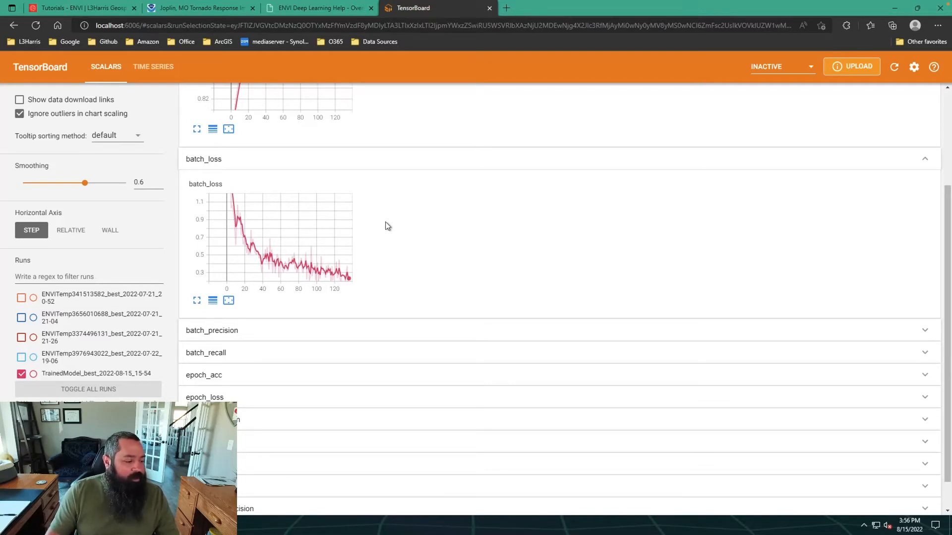
Step: Expand the epoch_val_loss chart in TensorBoard and examine it along with the batch_loss chart
scroll(388, 226, "down", 1)
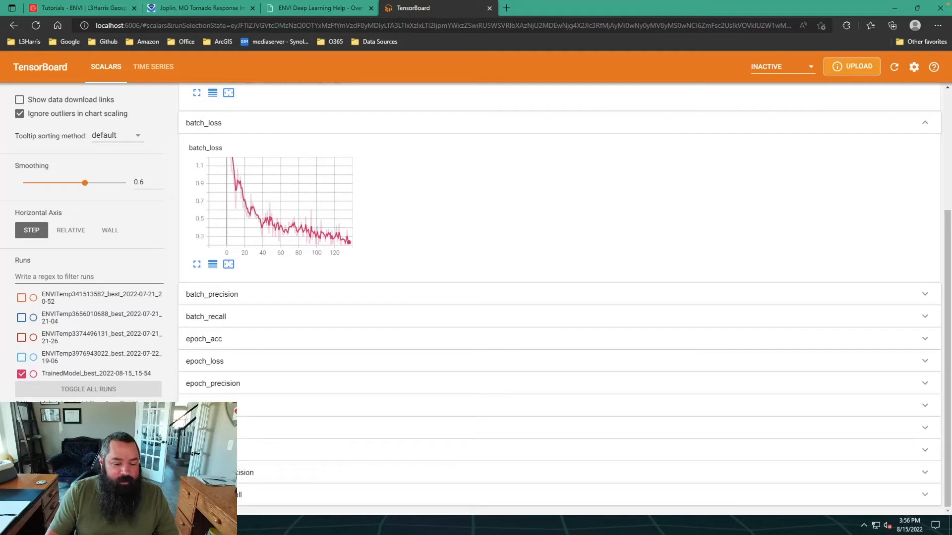
left_click(219, 450)
scroll(395, 370, "down", 3)
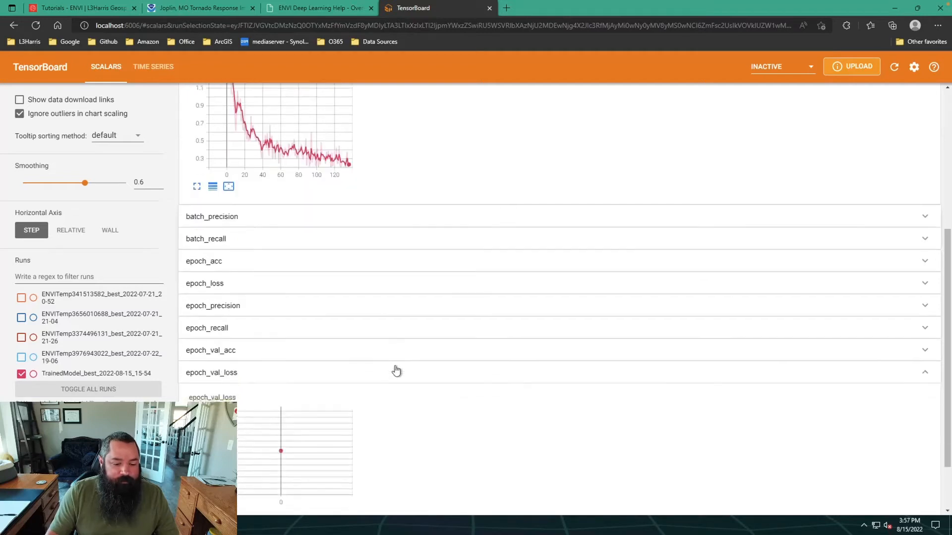
mouse_move(280, 394)
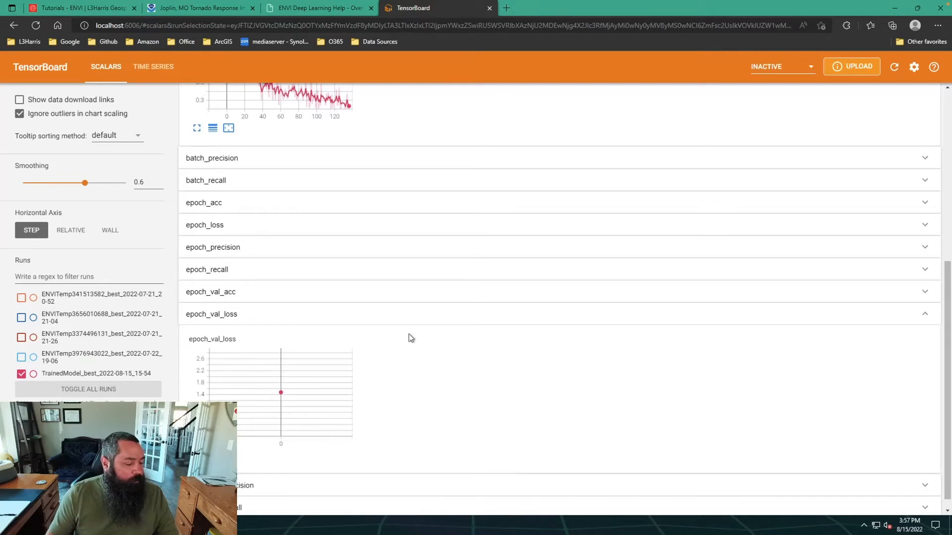
scroll(410, 338, "down", 1)
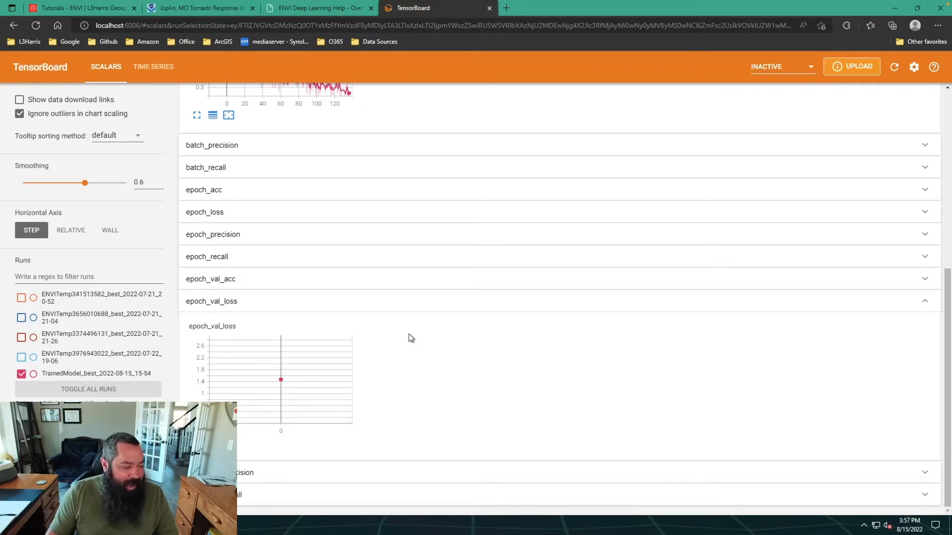
scroll(411, 338, "up", 3)
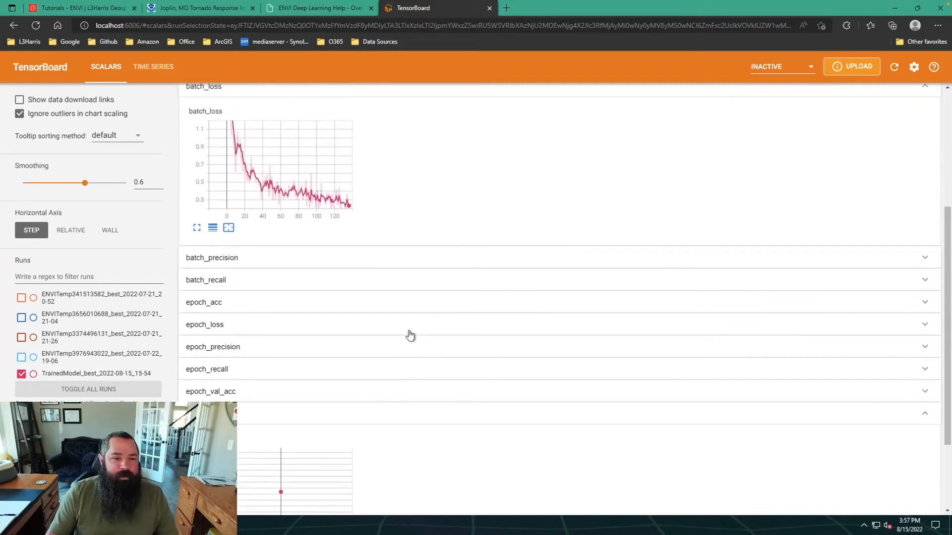
scroll(410, 336, "up", 1)
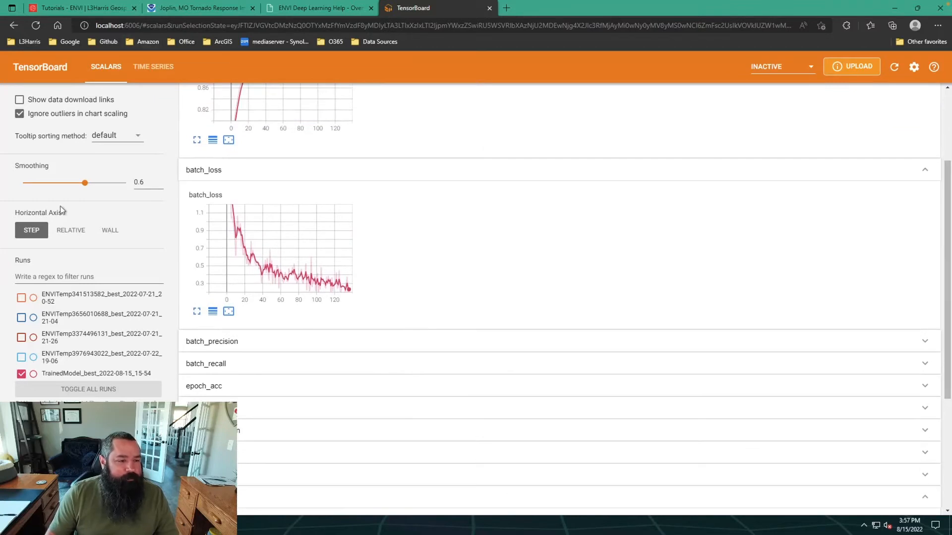
Step: Reload TensorBoard to refresh the batch charts, then check the model training progress in ENVI and return to TensorBoard
left_click(35, 25)
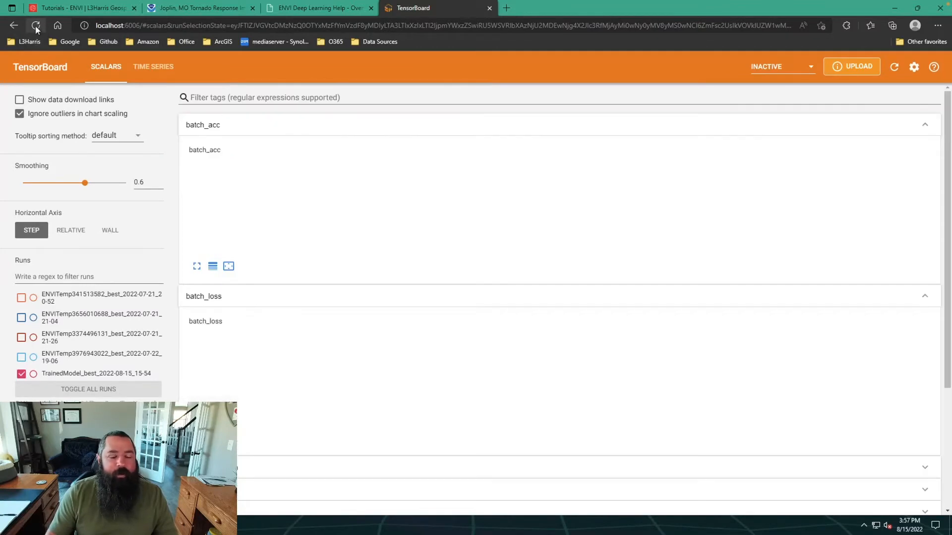
mouse_move(325, 187)
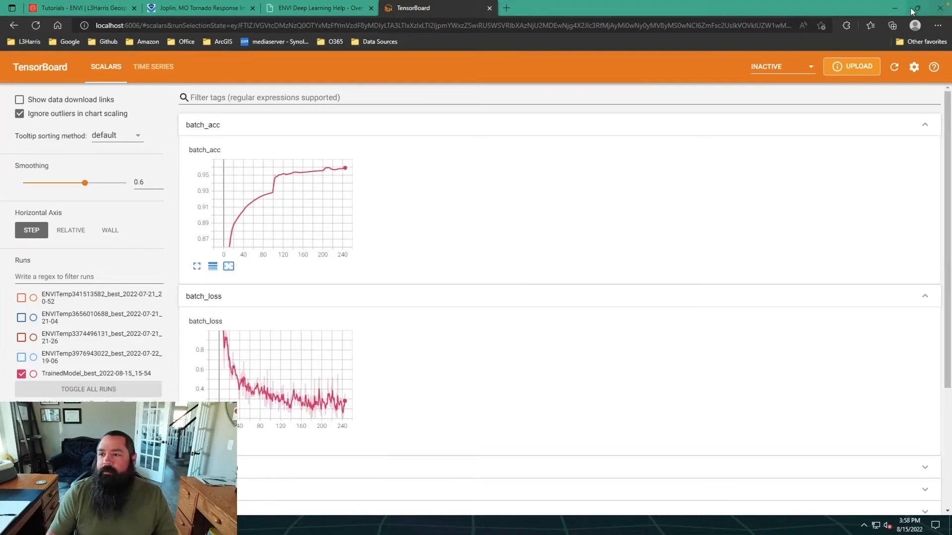
left_click(895, 8)
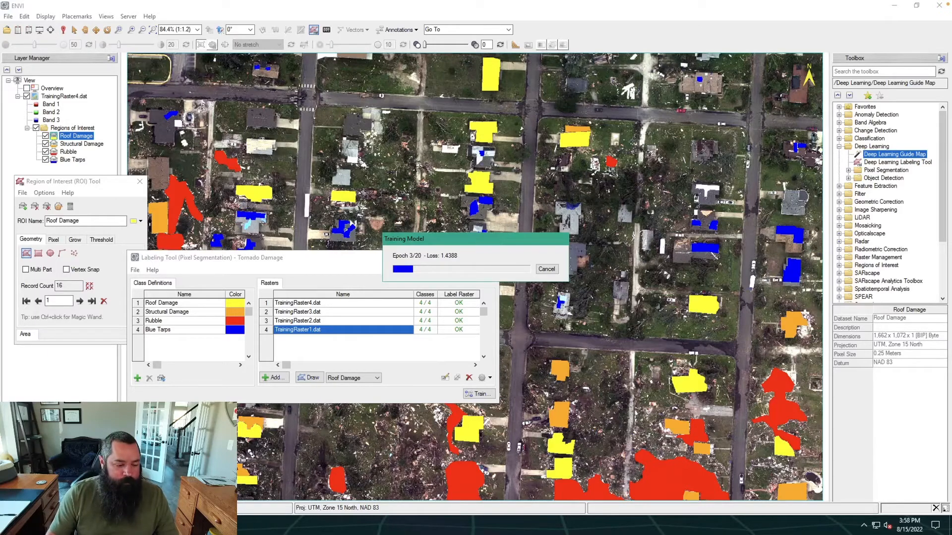
key("alt+Tab")
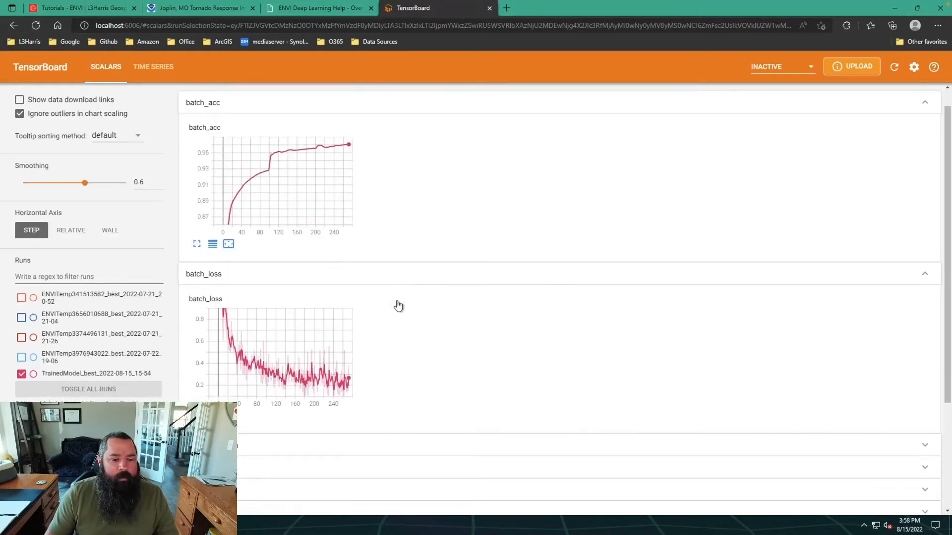
Step: Expand the epoch_acc chart and examine it against the refreshed batch accuracy and batch loss charts
scroll(397, 303, "down", 1)
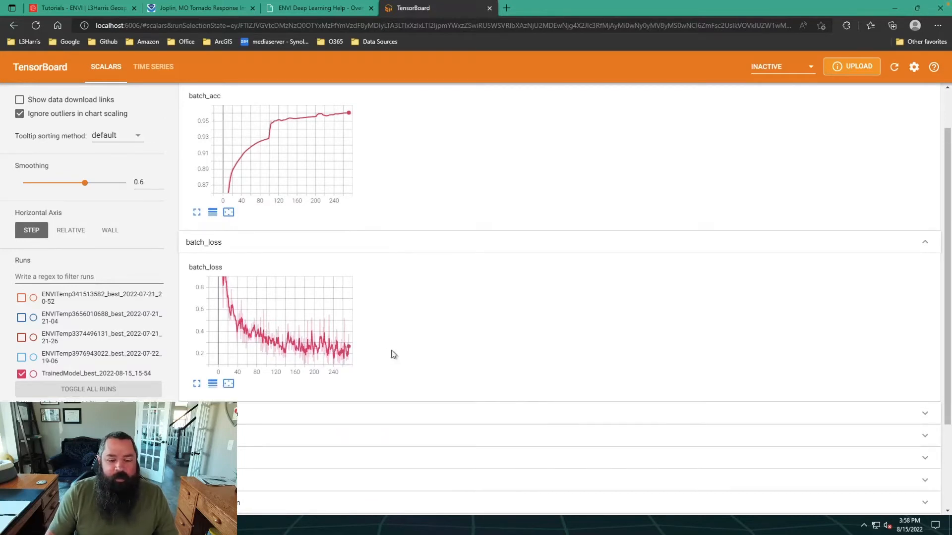
scroll(391, 350, "down", 2)
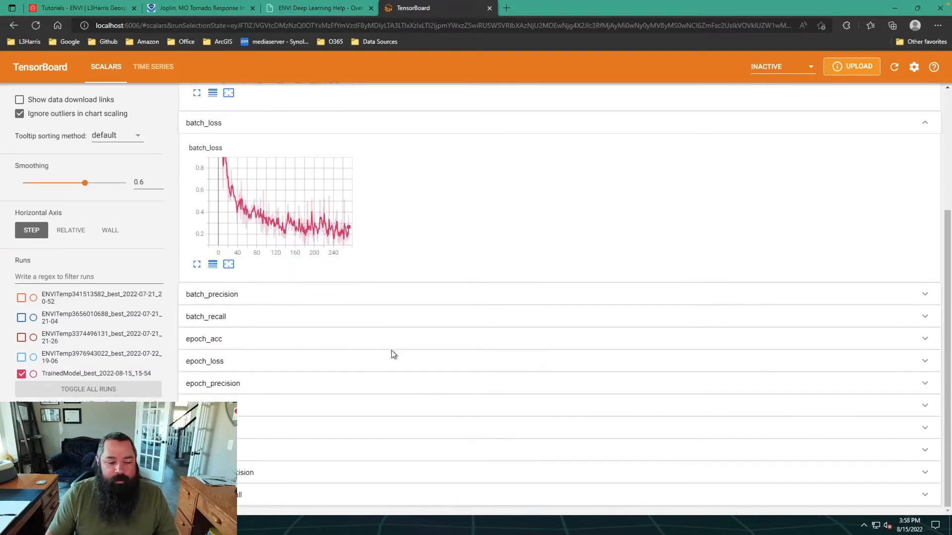
scroll(191, 370, "up", 3)
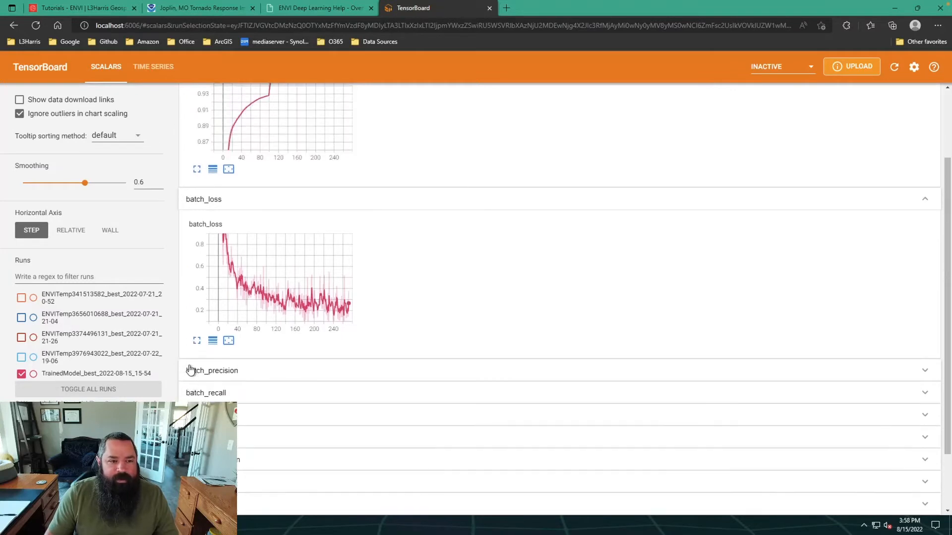
scroll(191, 369, "down", 3)
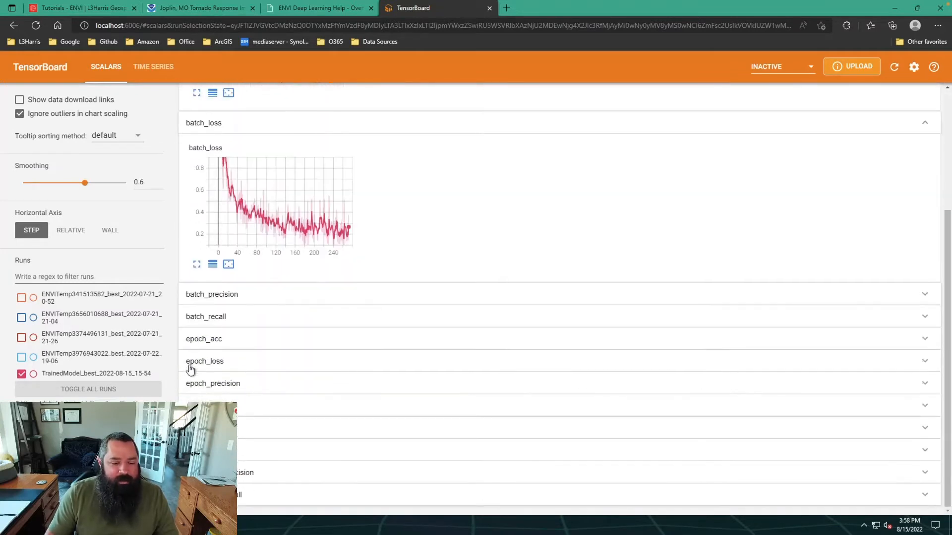
left_click(214, 342)
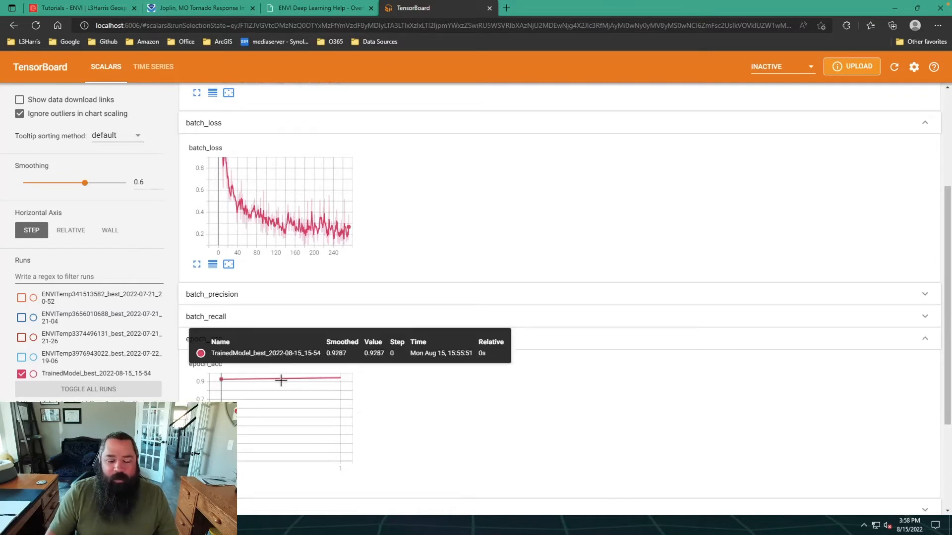
scroll(384, 270, "up", 3)
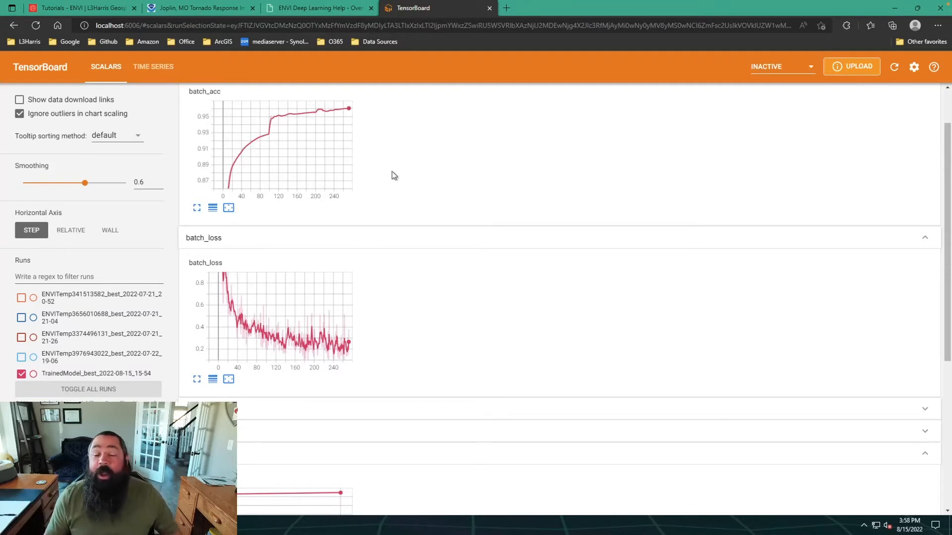
scroll(394, 175, "down", 3)
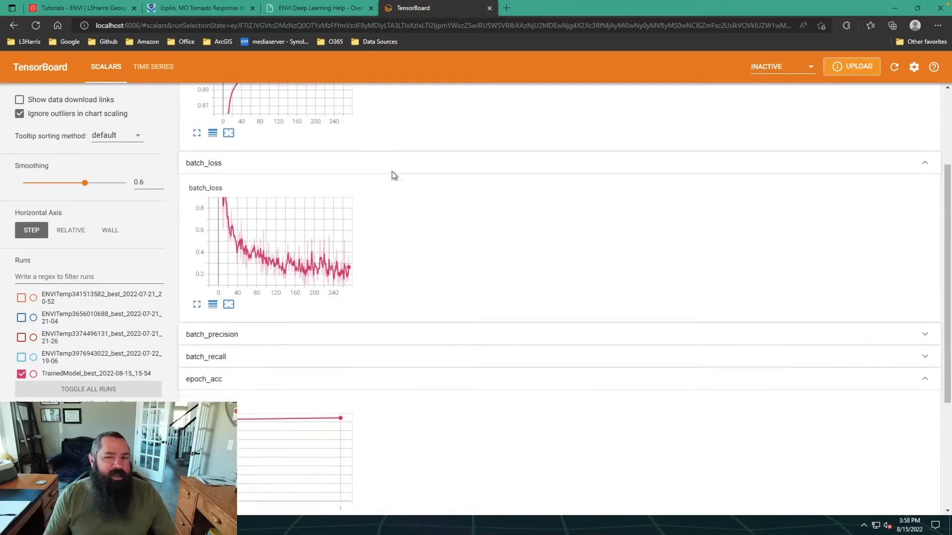
scroll(392, 174, "down", 2)
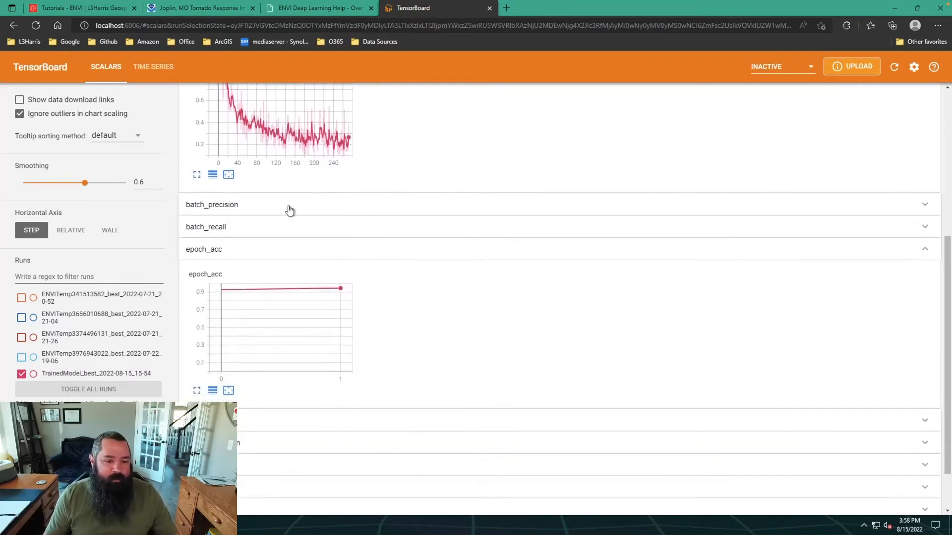
scroll(290, 210, "down", 1)
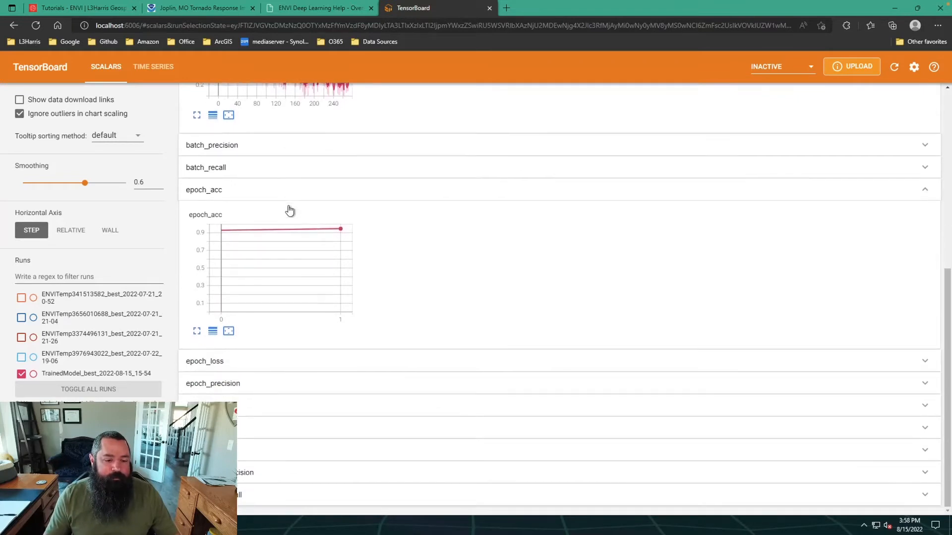
Step: Review the TrainedModel run's batch and epoch metric charts in TensorBoard while the model is training
scroll(290, 210, "up", 1)
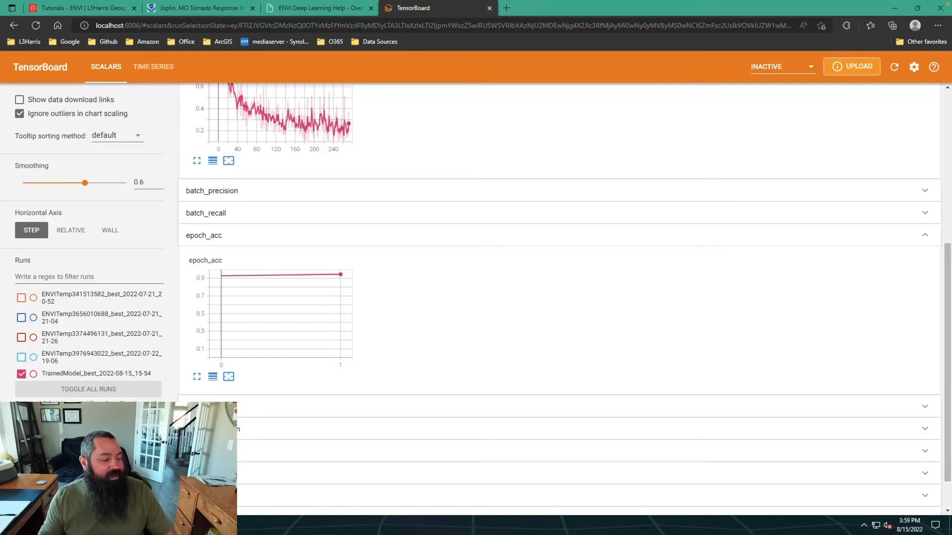
left_click(899, 10)
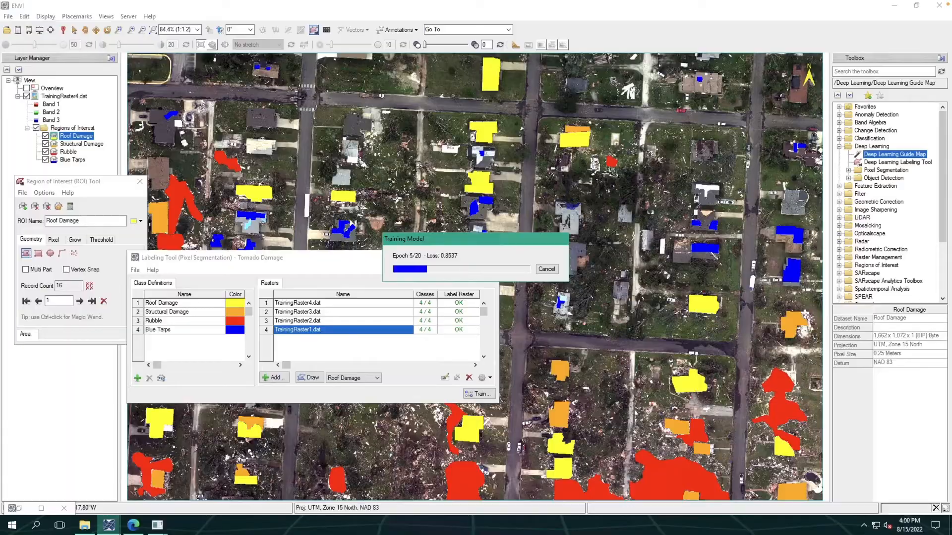
left_click(133, 525)
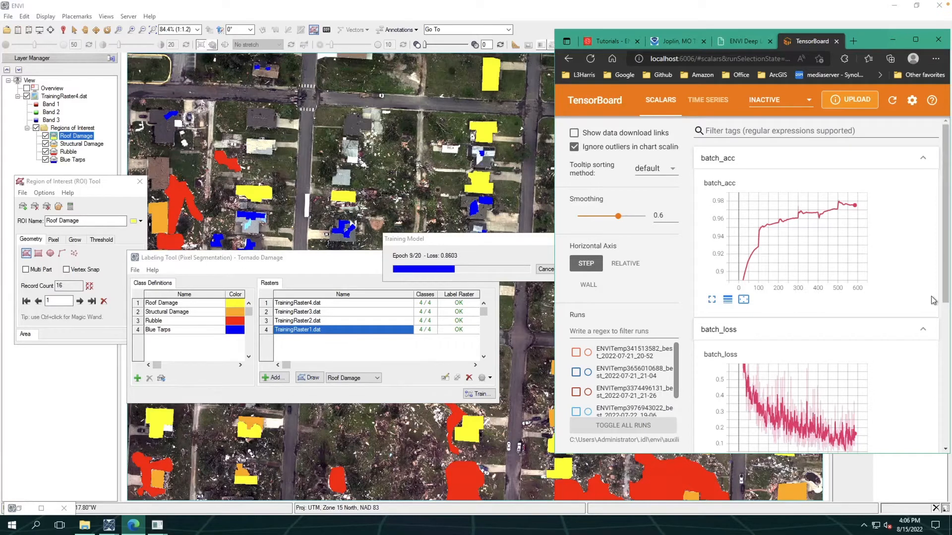
scroll(881, 283, "down", 4)
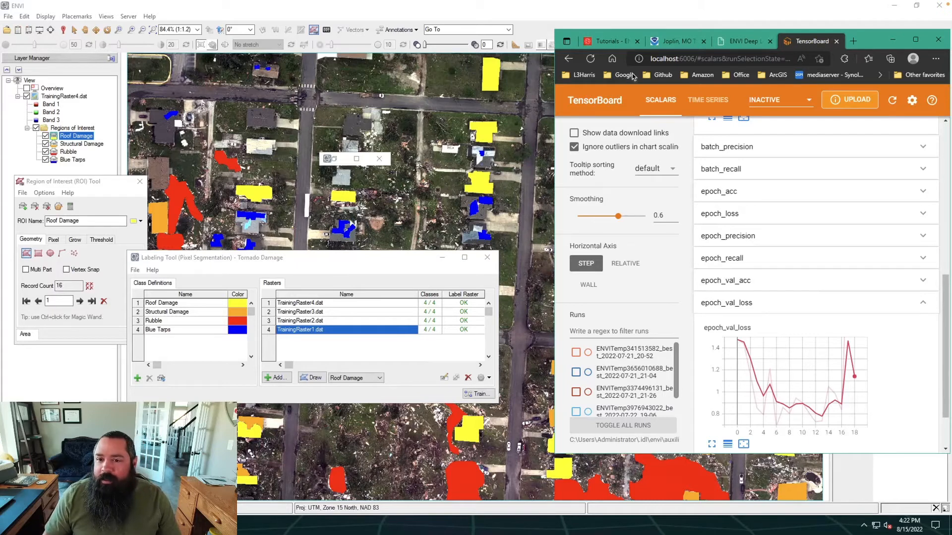
Step: Refresh the TensorBoard page and examine the epoch_val_loss chart for the trained model, then return to ENVI
left_click(590, 59)
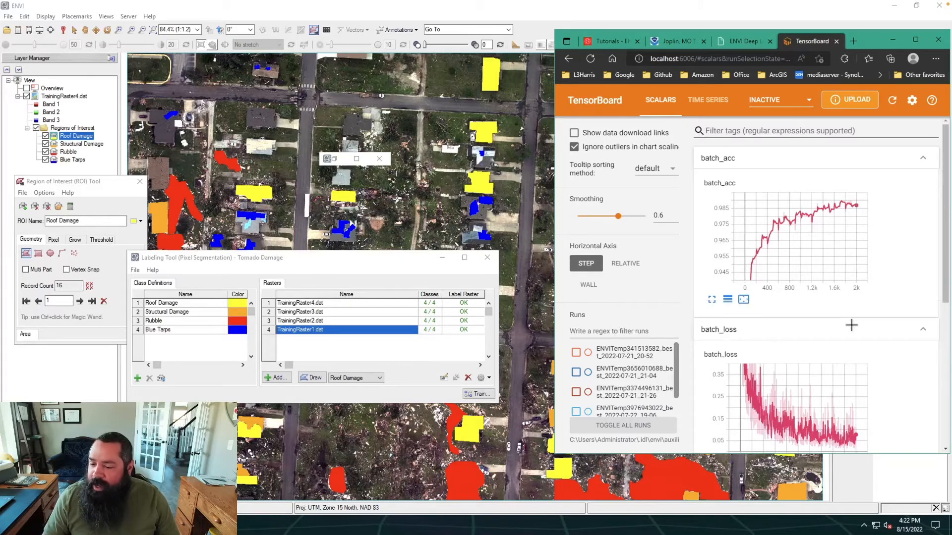
scroll(847, 353, "down", 5)
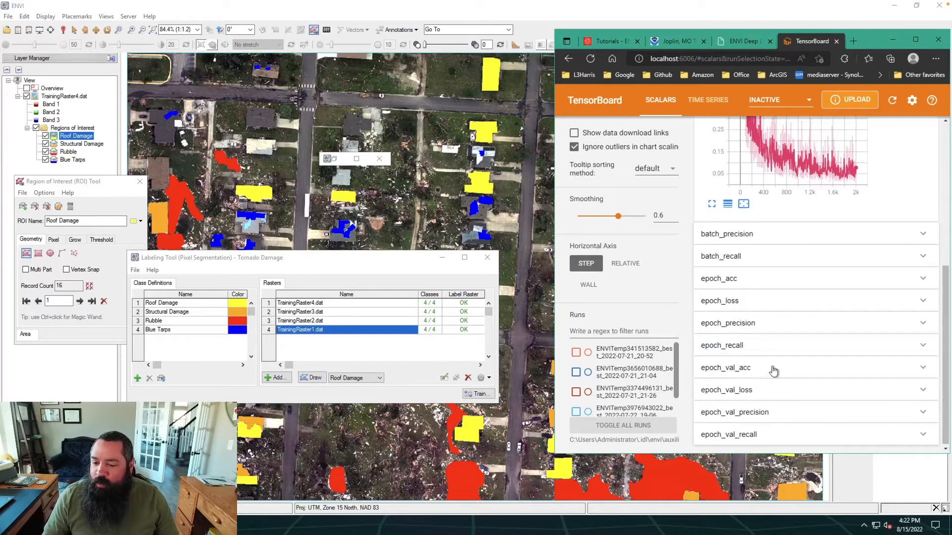
left_click(748, 394)
scroll(816, 353, "down", 2)
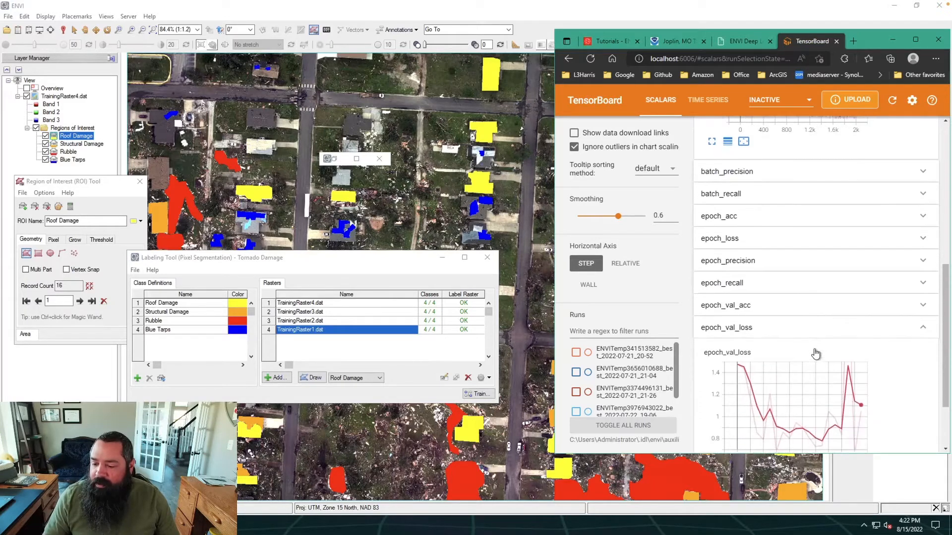
mouse_move(803, 425)
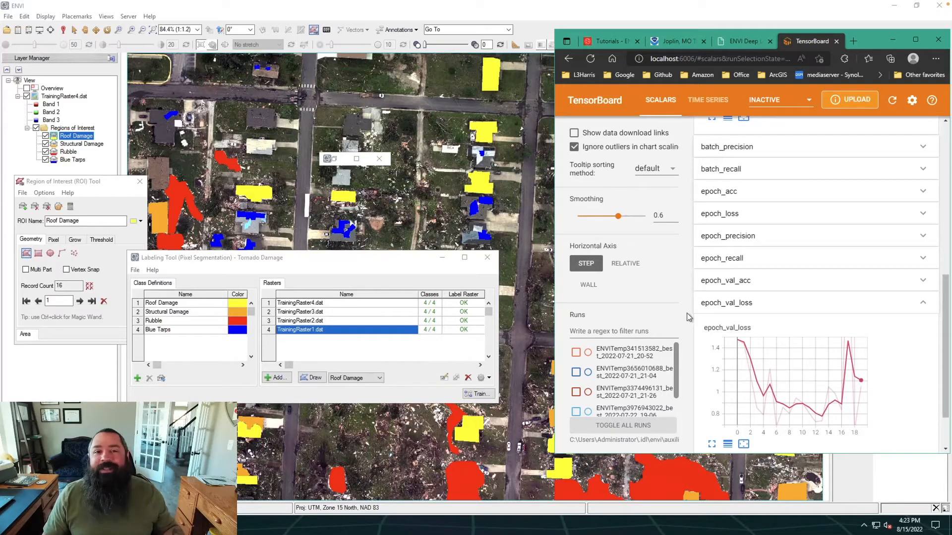
mouse_move(824, 339)
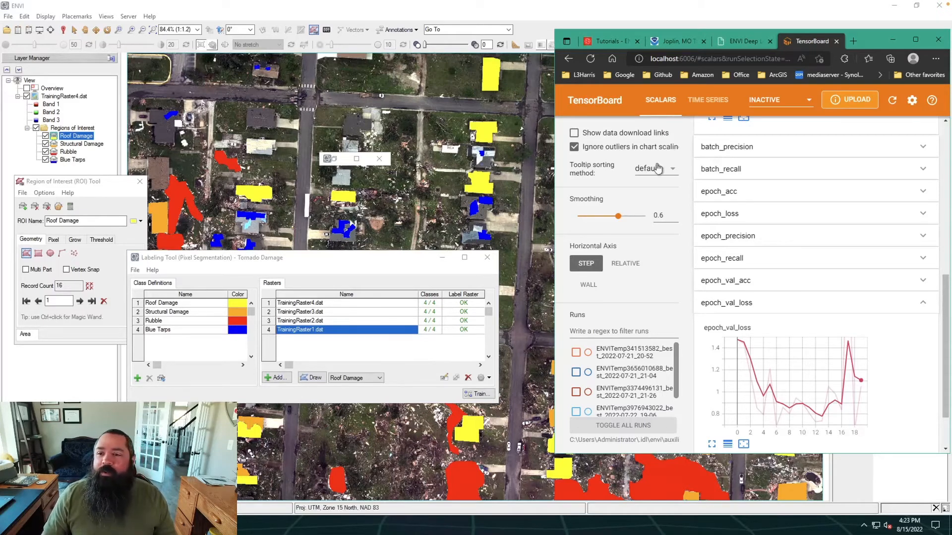
left_click(892, 40)
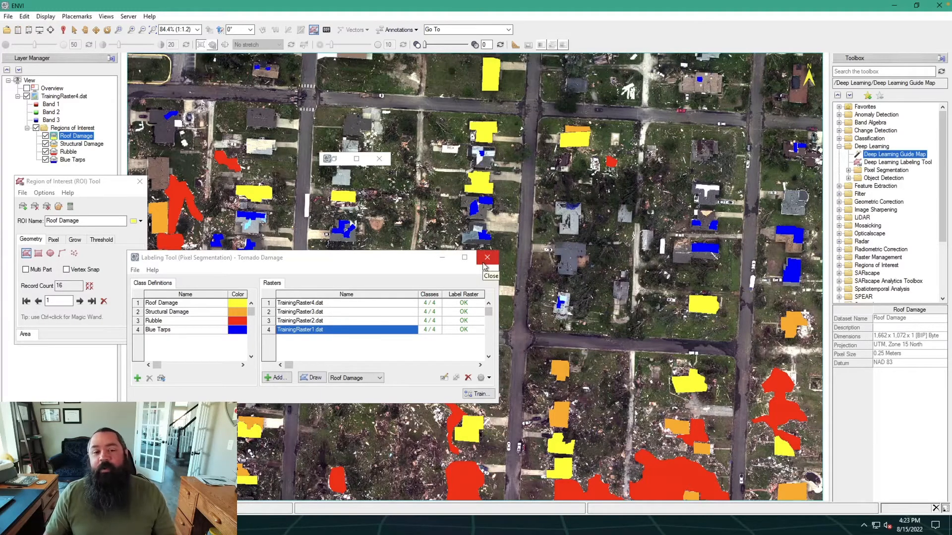
Step: Switch to File Explorer and inspect the project_files folder and its TrainingRaster1 subfolder, then return to ENVI
left_click(132, 525)
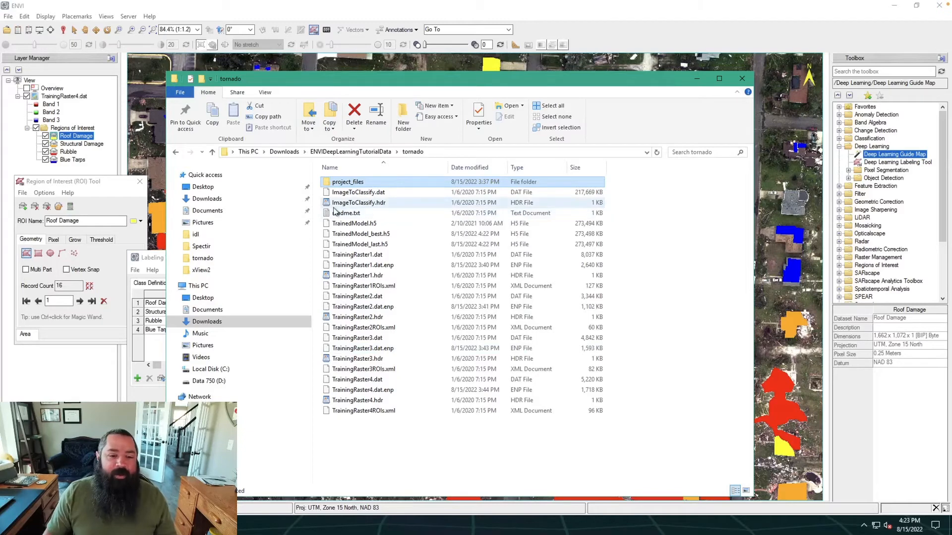
double_click(354, 184)
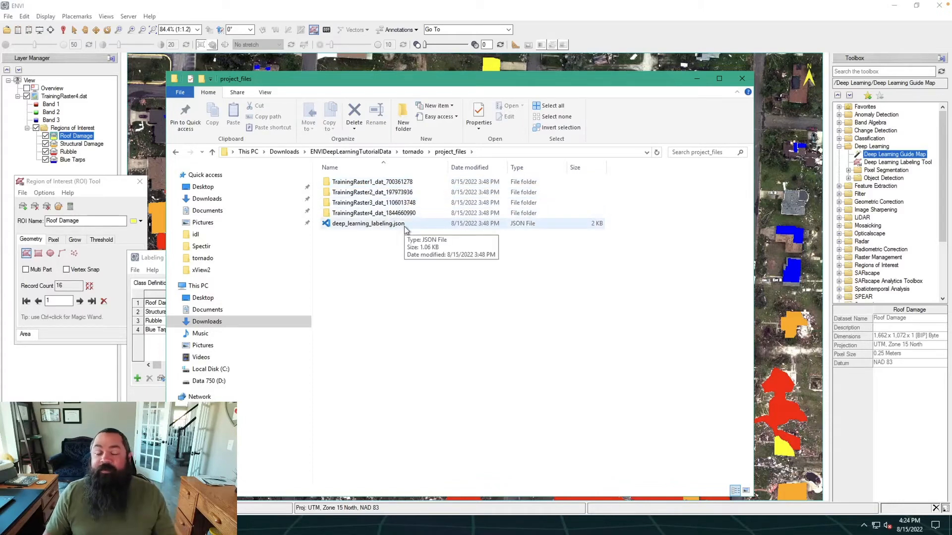
double_click(393, 181)
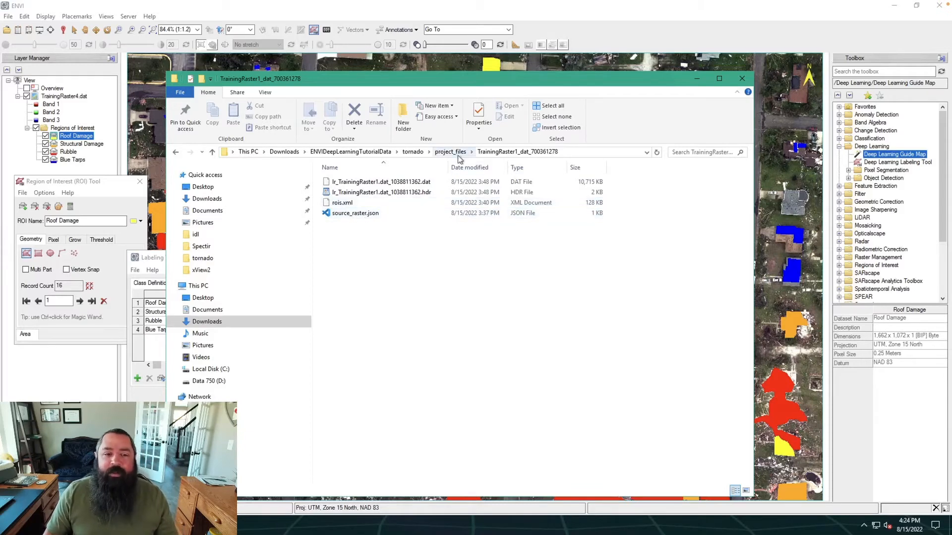
left_click(327, 11)
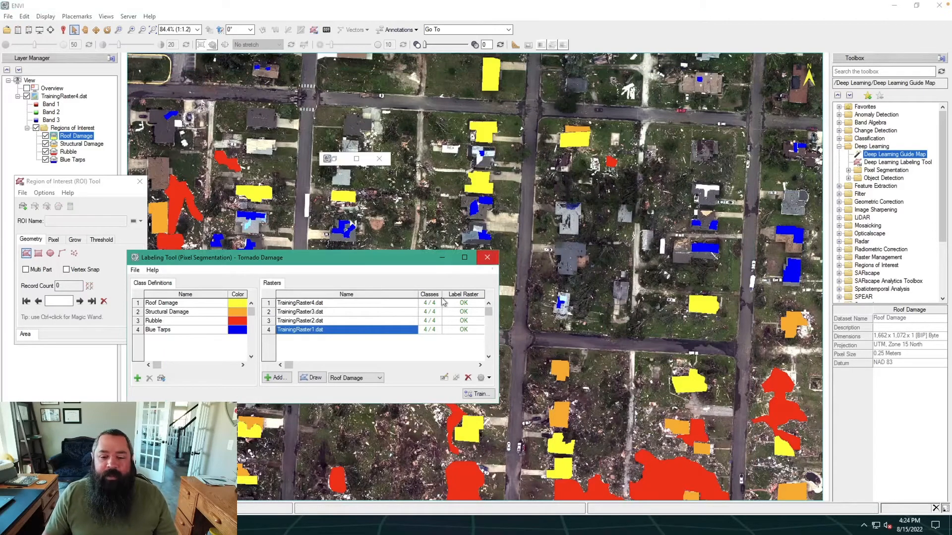
Step: Close the Labeling Tool, the leftover small window and the Region of Interest (ROI) Tool
left_click(487, 257)
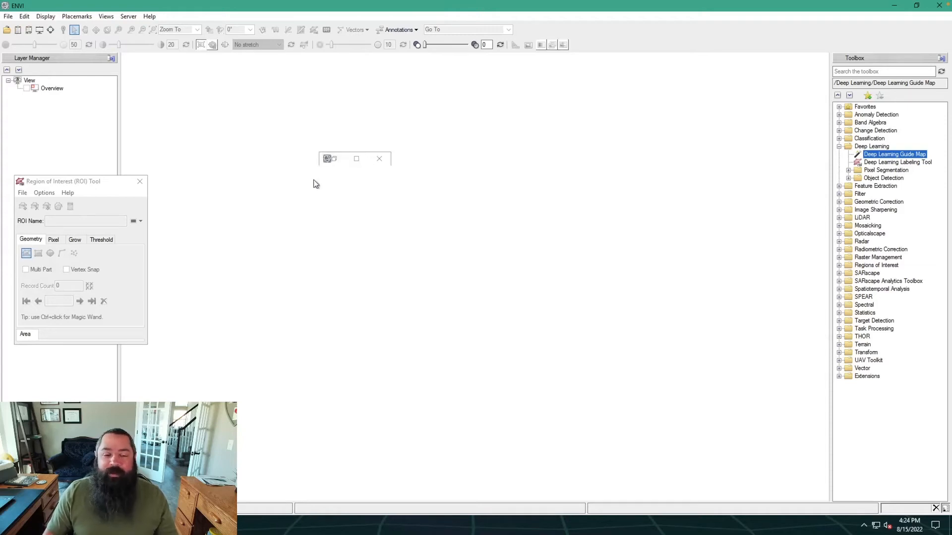
left_click(379, 159)
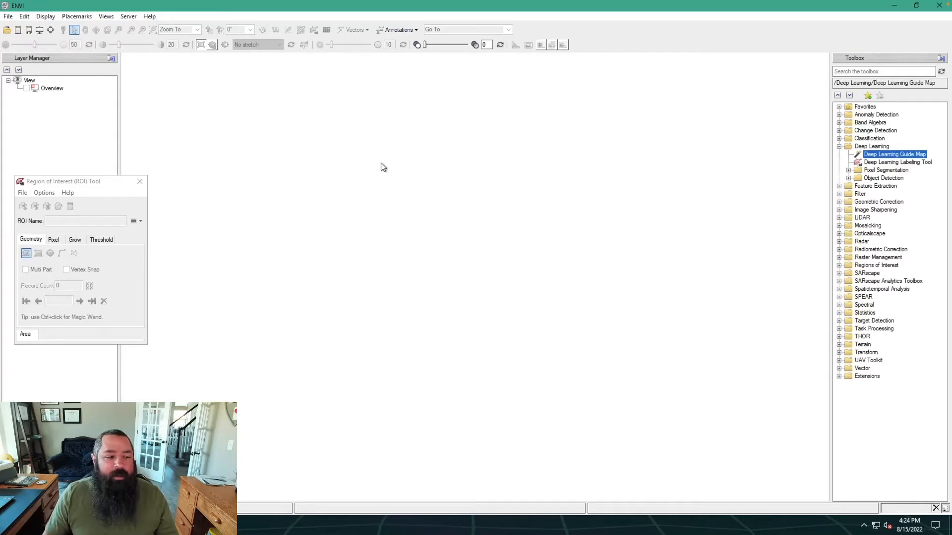
left_click(140, 181)
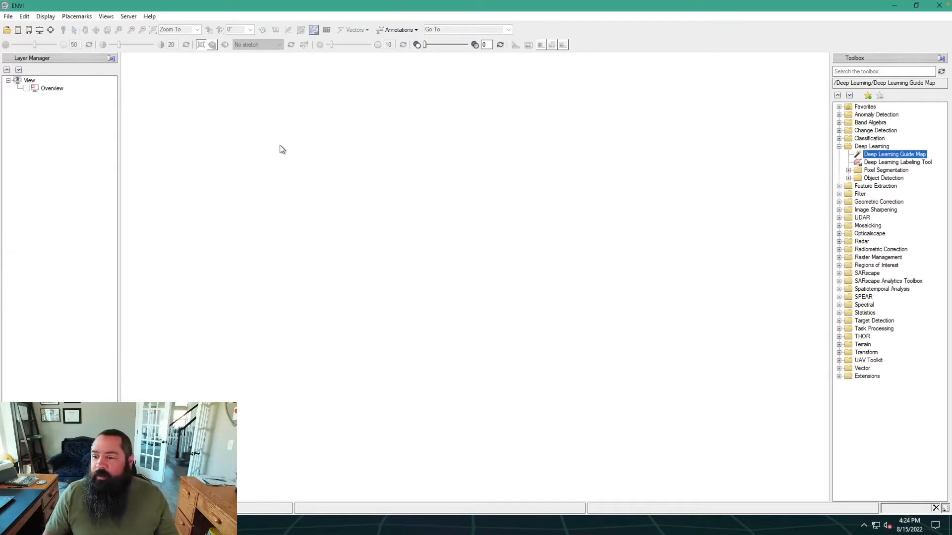
Step: Close all open training raster files through an enlarged Data Manager, confirming the closure
left_click(19, 30)
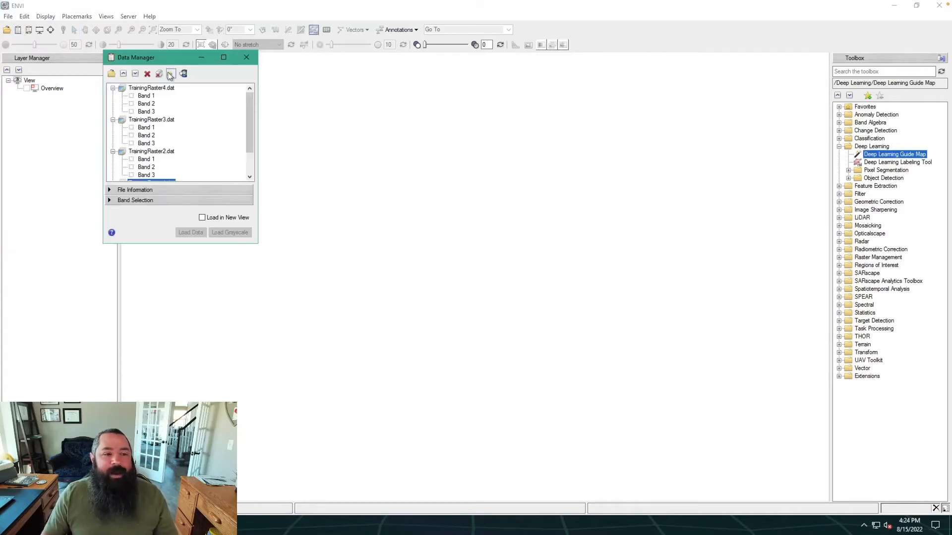
left_click_drag(165, 59, 265, 115)
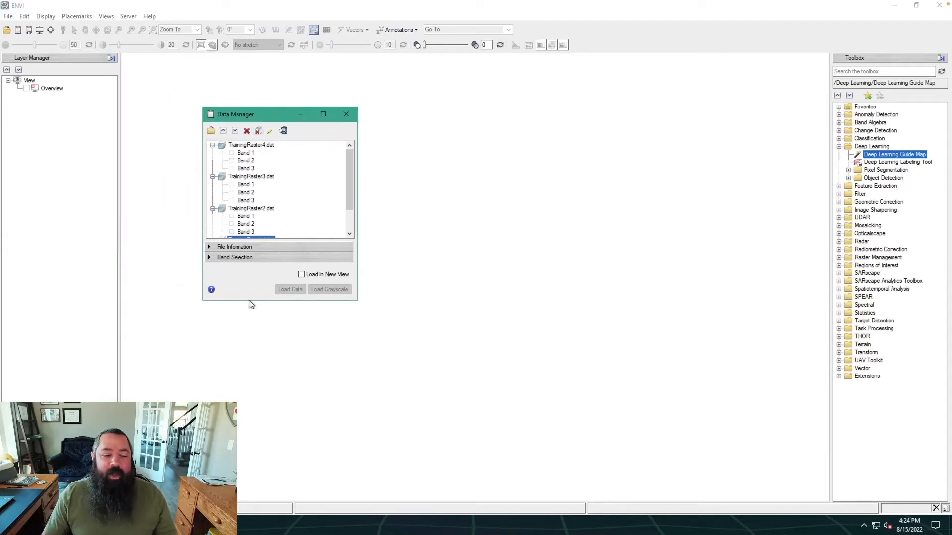
left_click_drag(245, 301, 244, 446)
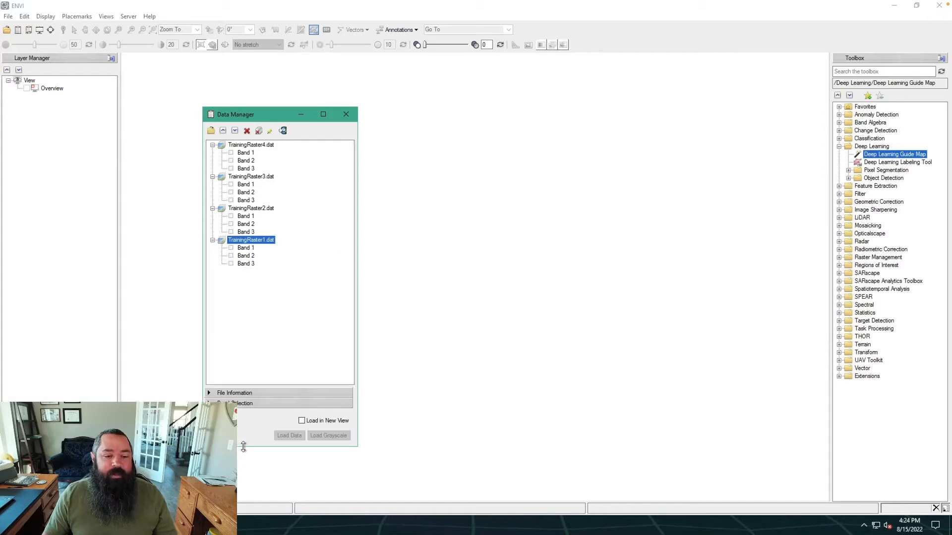
left_click(259, 131)
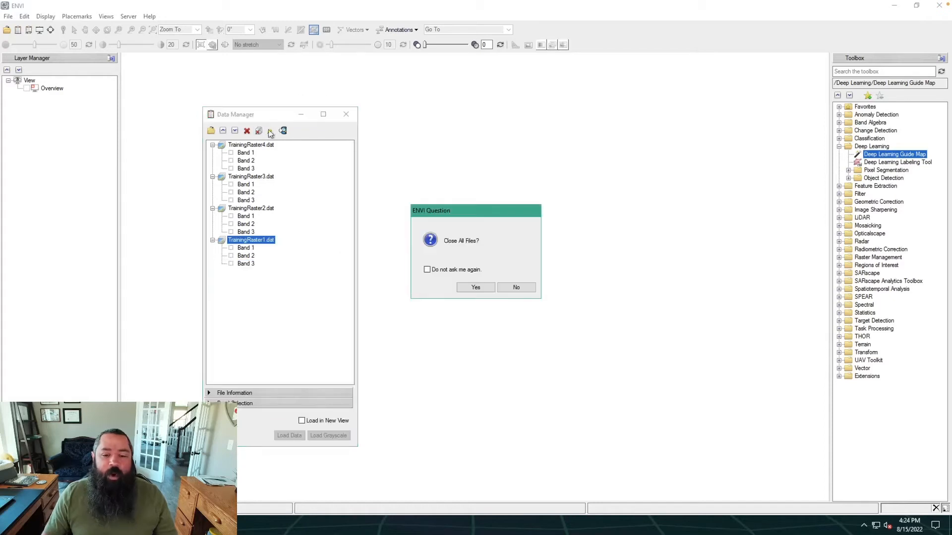
left_click(484, 289)
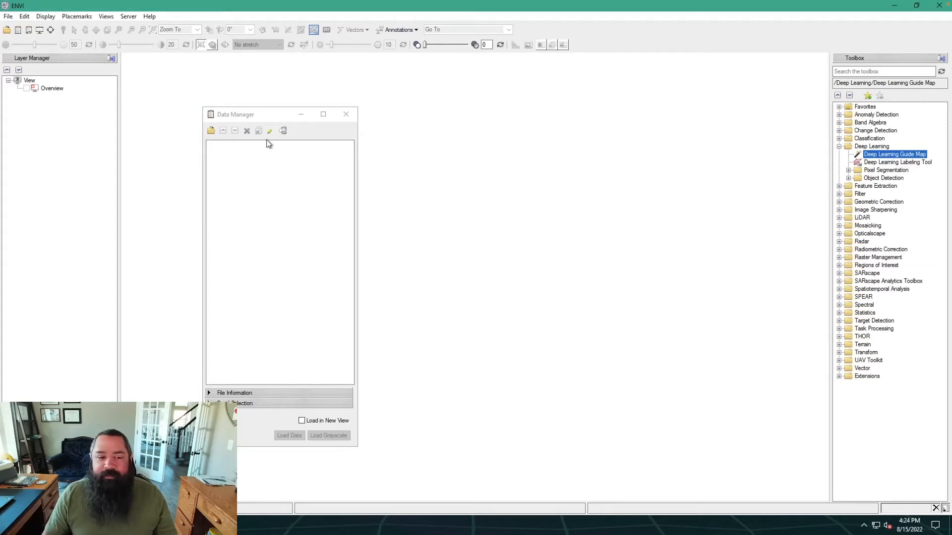
Step: Open ImageToClassify.dat from the tornado folder through the Data Manager
left_click_drag(268, 120, 159, 111)
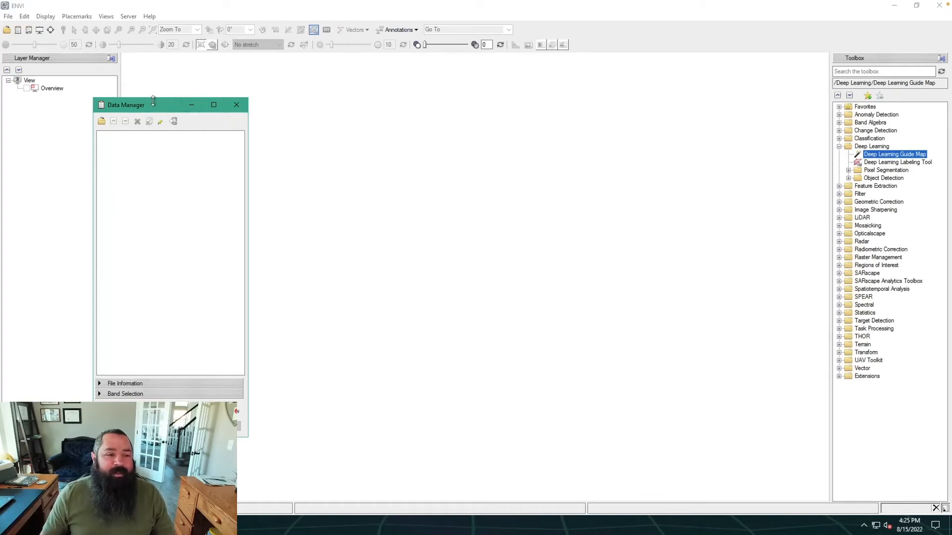
left_click(101, 121)
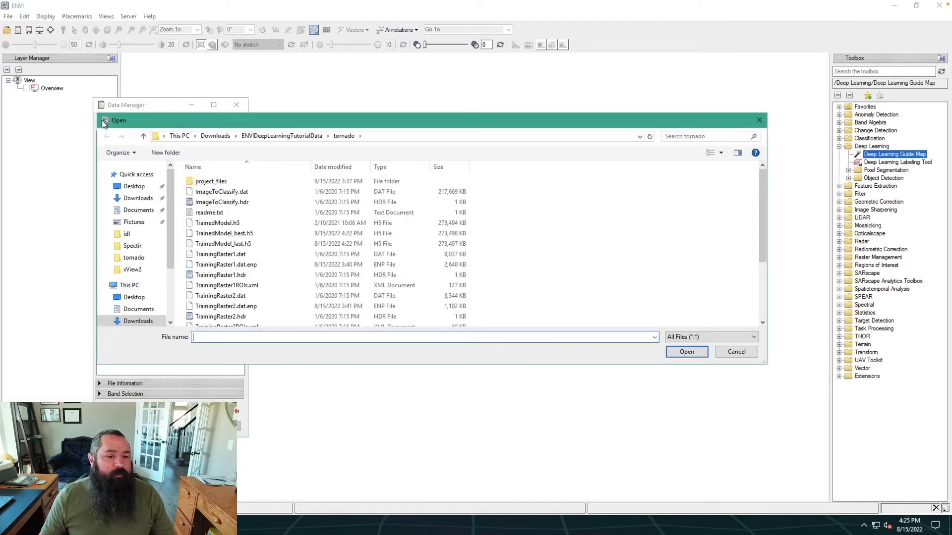
left_click(244, 197)
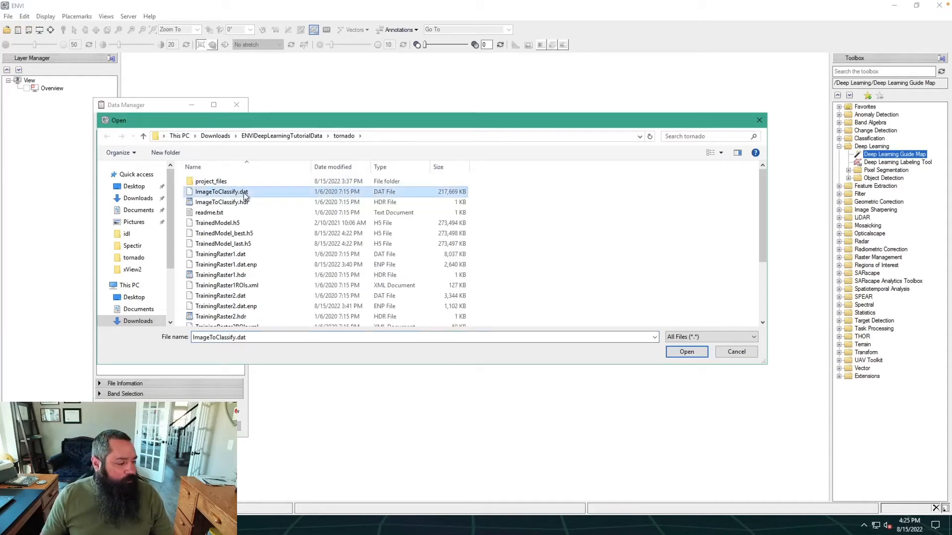
left_click(670, 352)
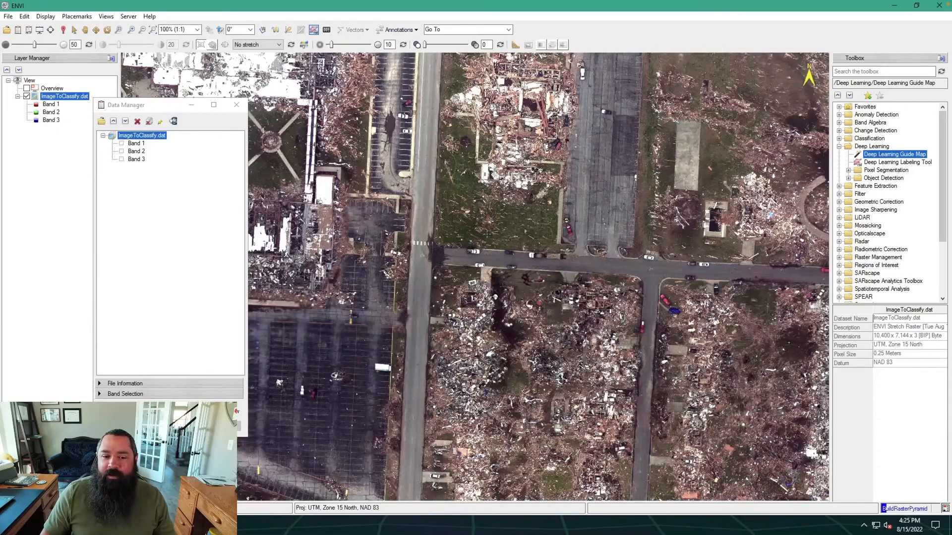
Step: Examine the tornado damage across ImageToClassify.dat, covering the large white-roofed complex and the neighbourhoods north and east of it at 41% zoom
left_click_drag(160, 103, 80, 320)
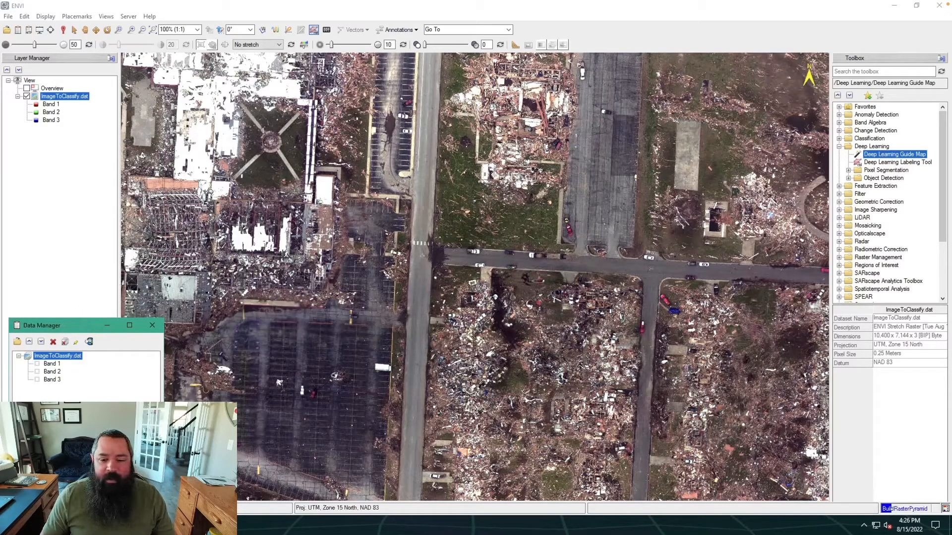
left_click(85, 29)
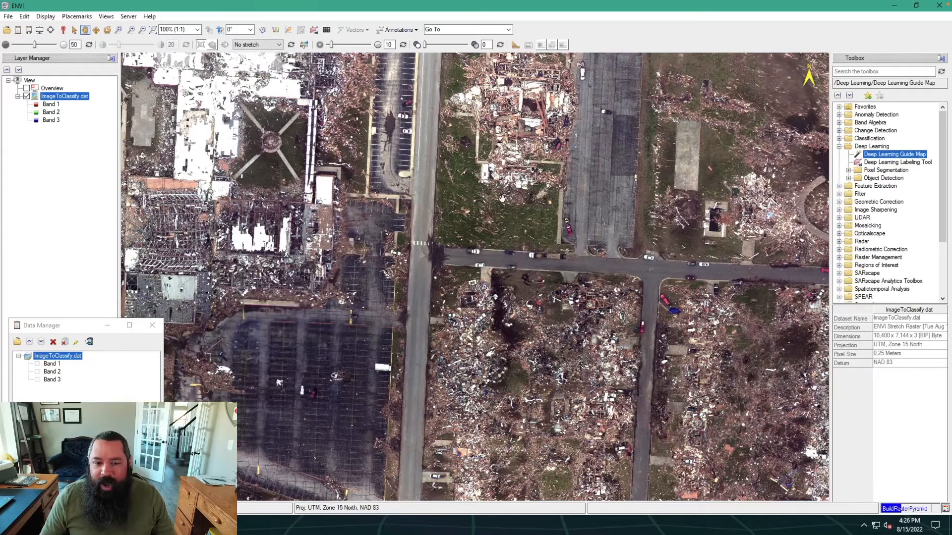
left_click_drag(294, 163, 504, 318)
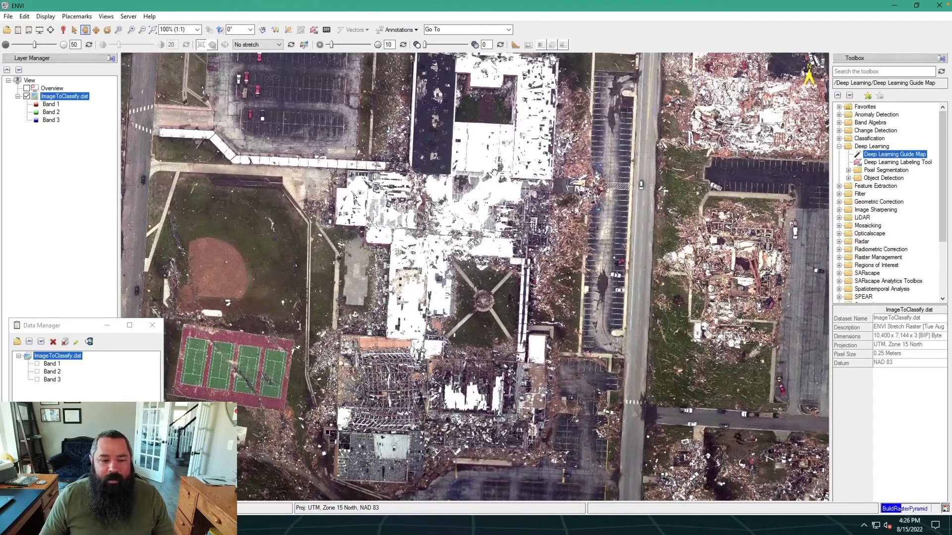
left_click_drag(495, 174, 548, 369)
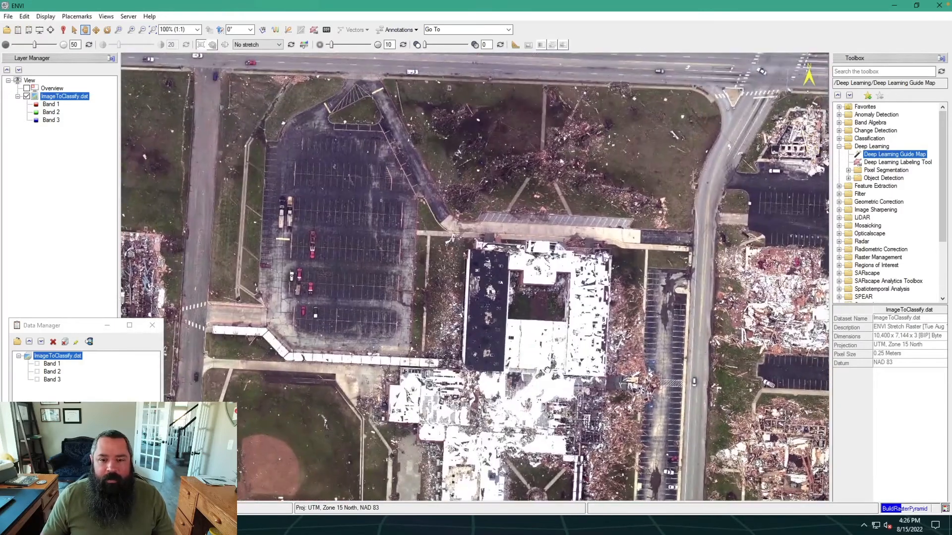
left_click(142, 30)
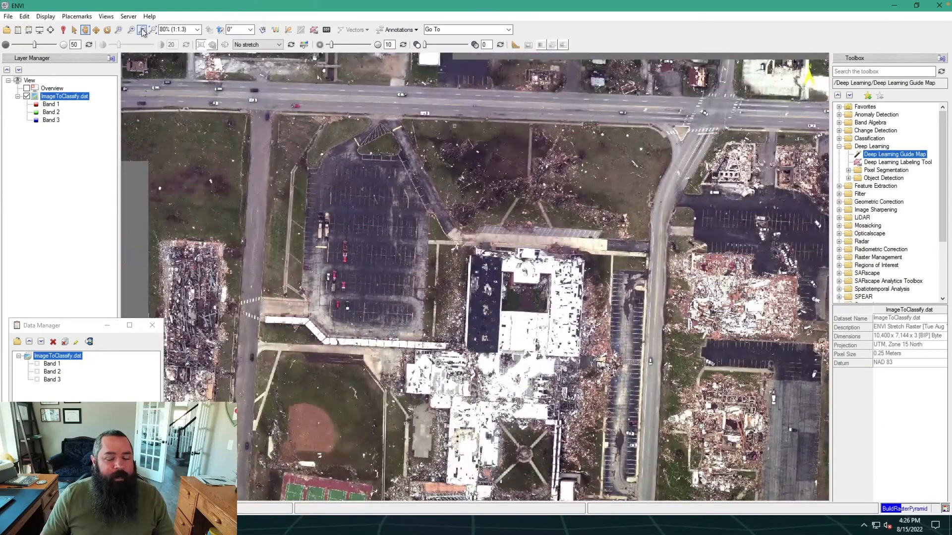
left_click(142, 30)
left_click(142, 30)
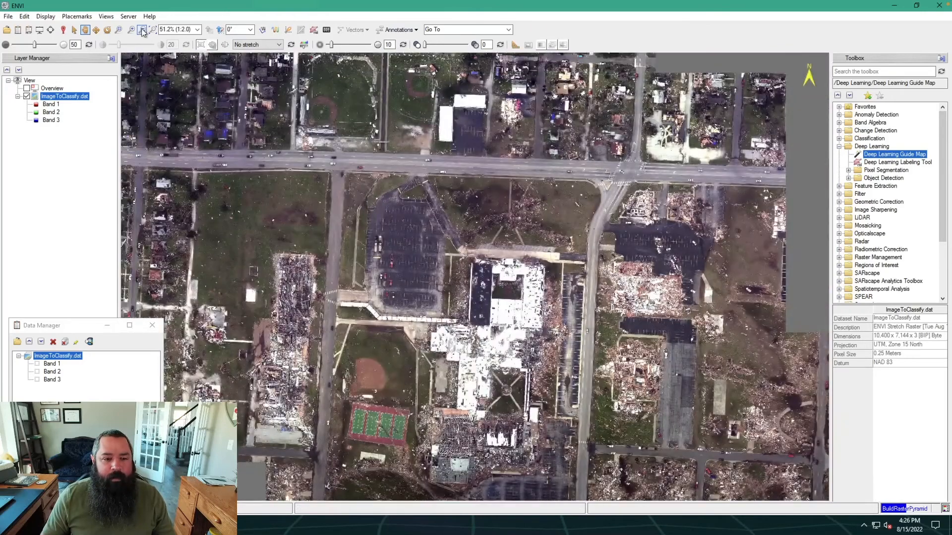
left_click(143, 31)
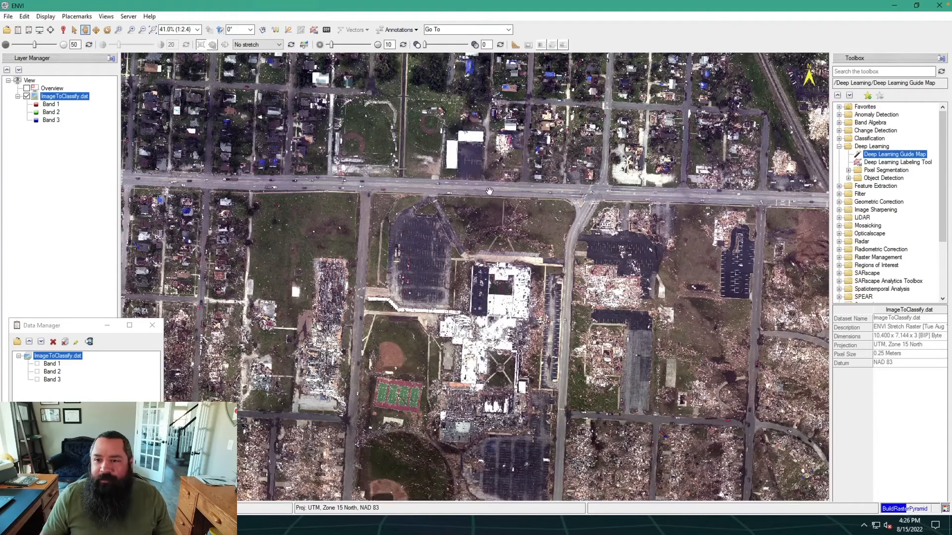
left_click_drag(670, 171, 482, 290)
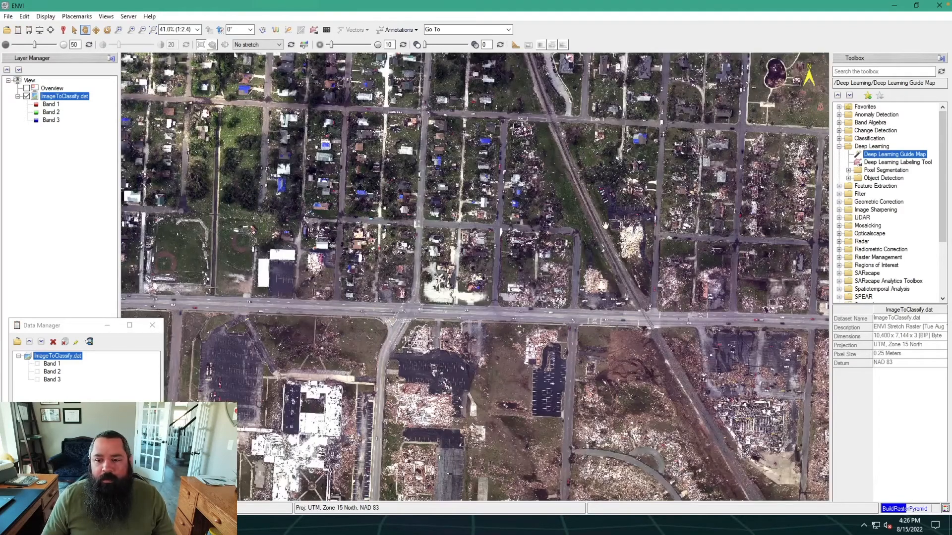
left_click_drag(606, 226, 537, 323)
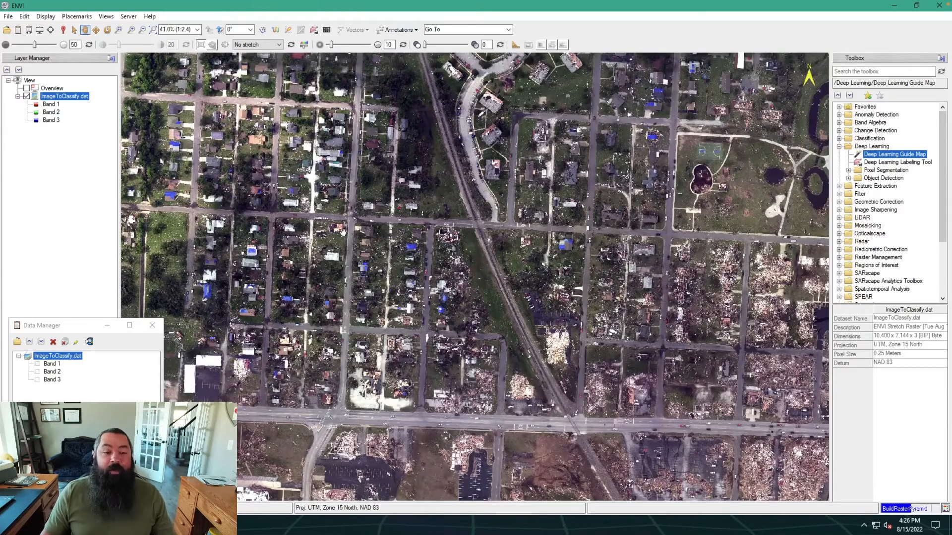
Step: Examine the tornado damage across the western, central and southern neighbourhoods of ImageToClassify.dat, finishing with the whole image in view
left_click_drag(317, 224, 452, 273)
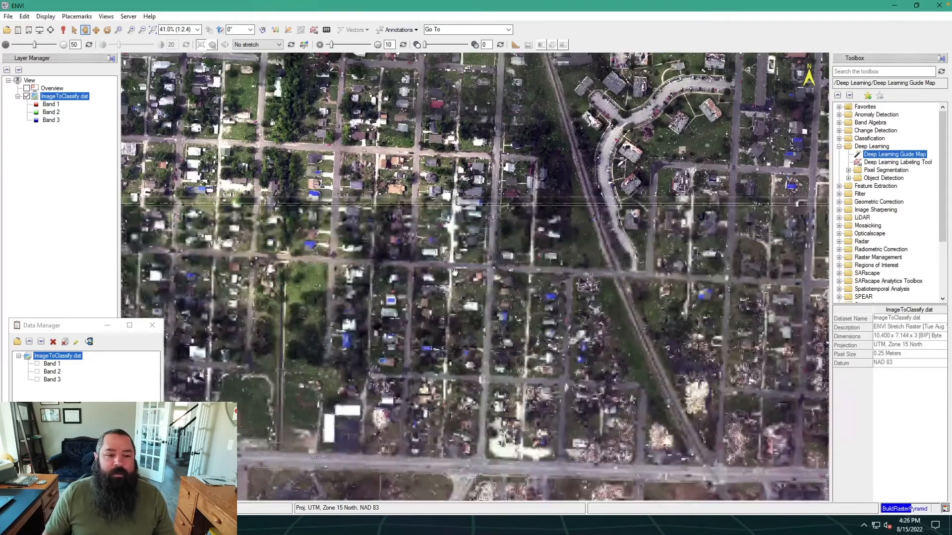
left_click_drag(293, 358, 520, 246)
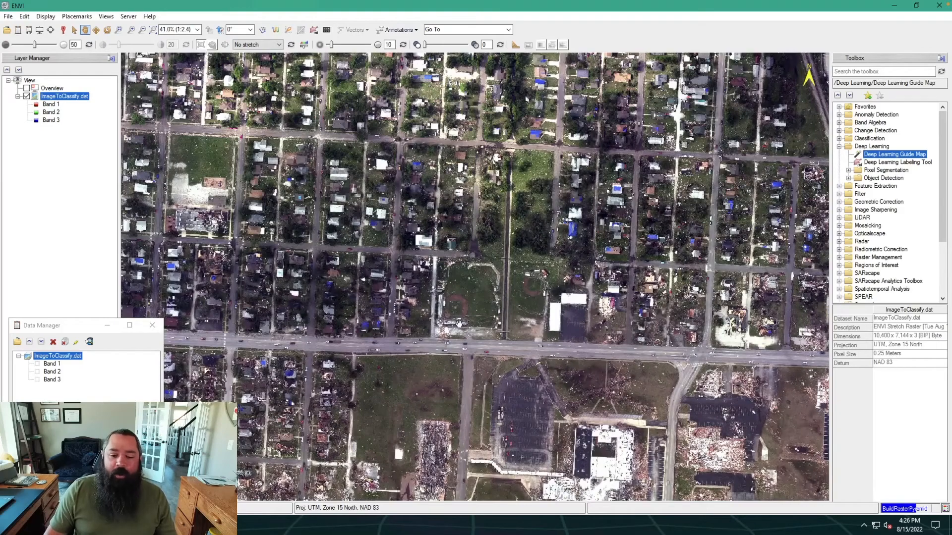
left_click_drag(459, 325, 373, 254)
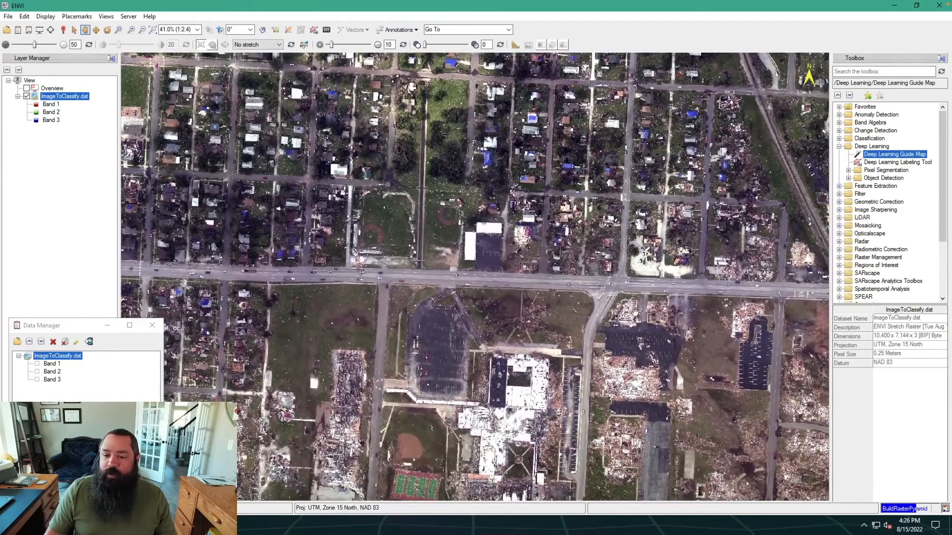
left_click_drag(713, 371, 510, 281)
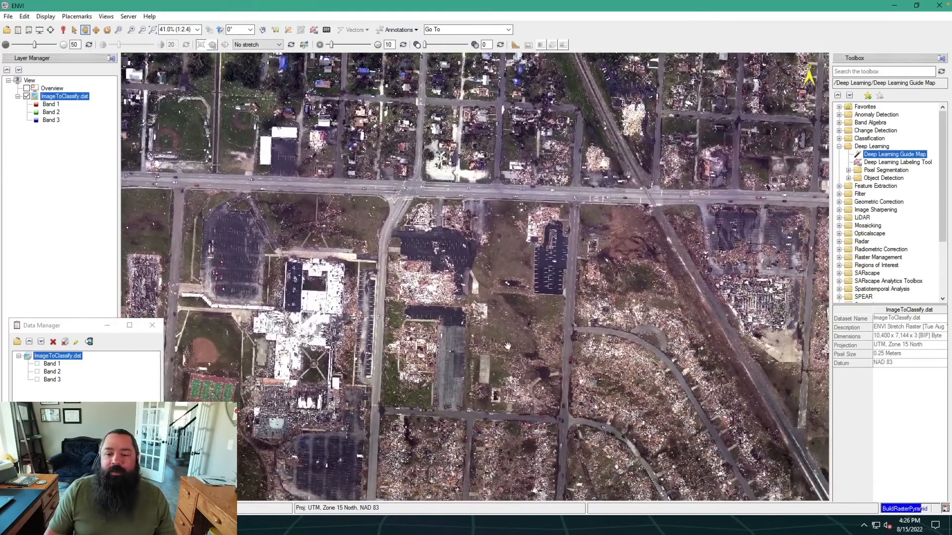
left_click_drag(508, 346, 372, 185)
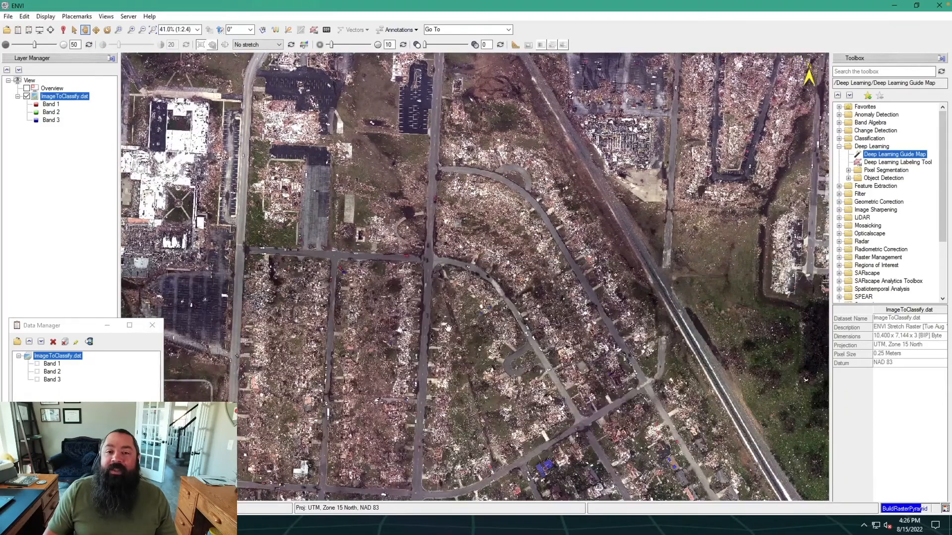
left_click_drag(591, 405, 508, 296)
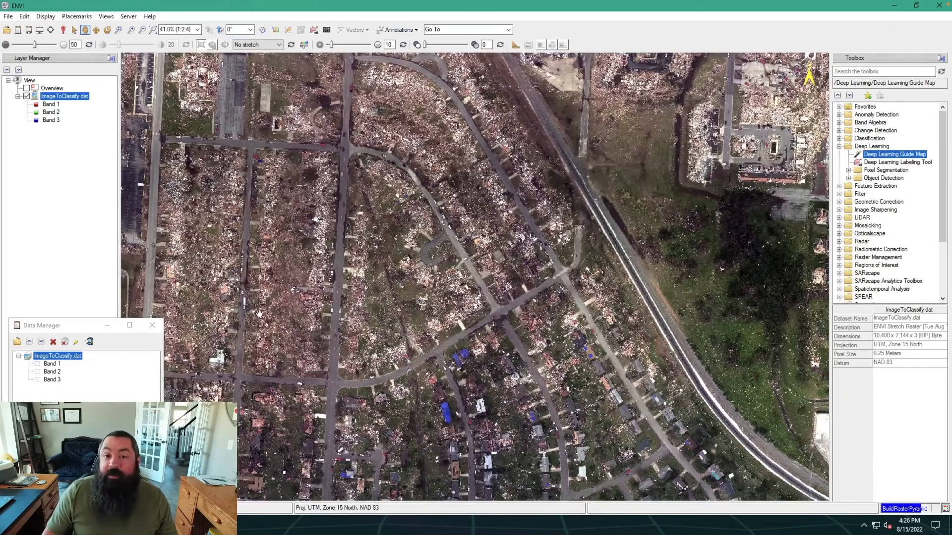
left_click_drag(349, 365, 358, 171)
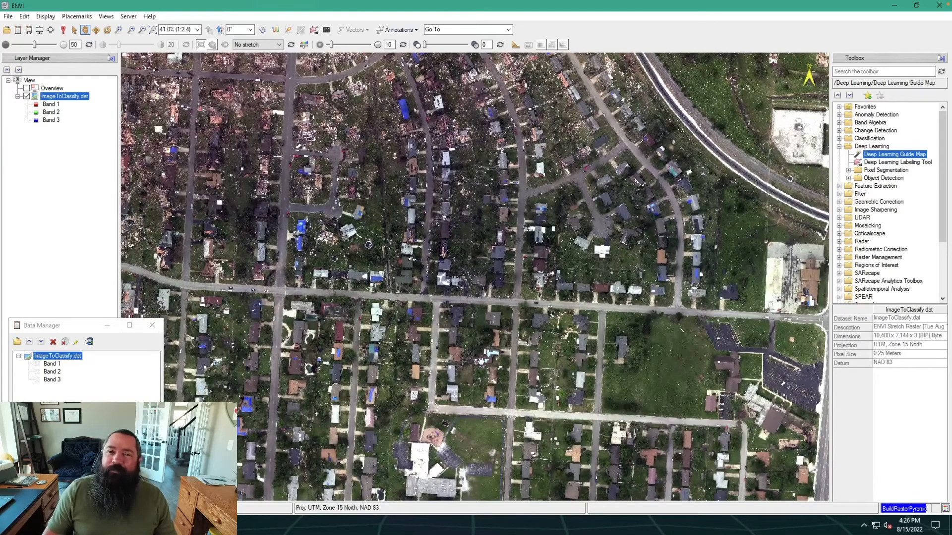
left_click_drag(545, 365, 541, 276)
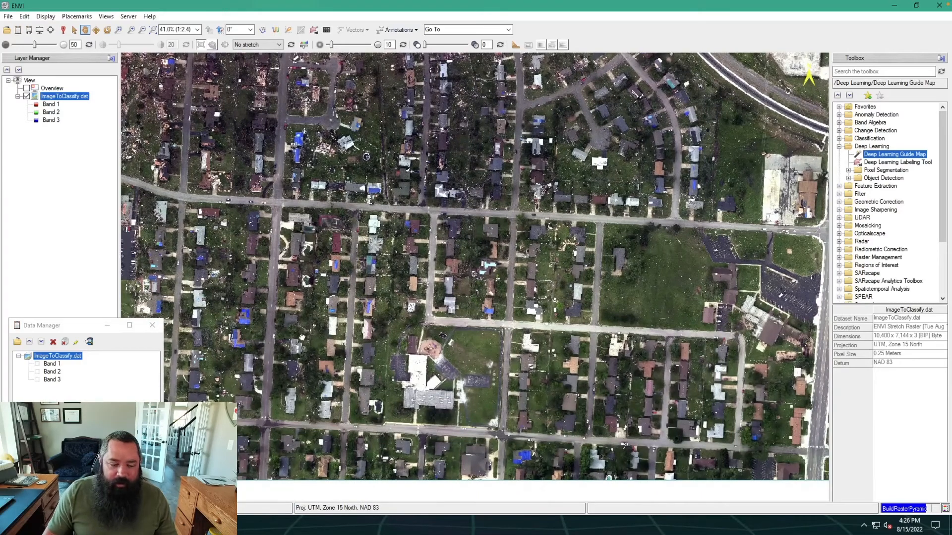
left_click_drag(303, 337, 554, 306)
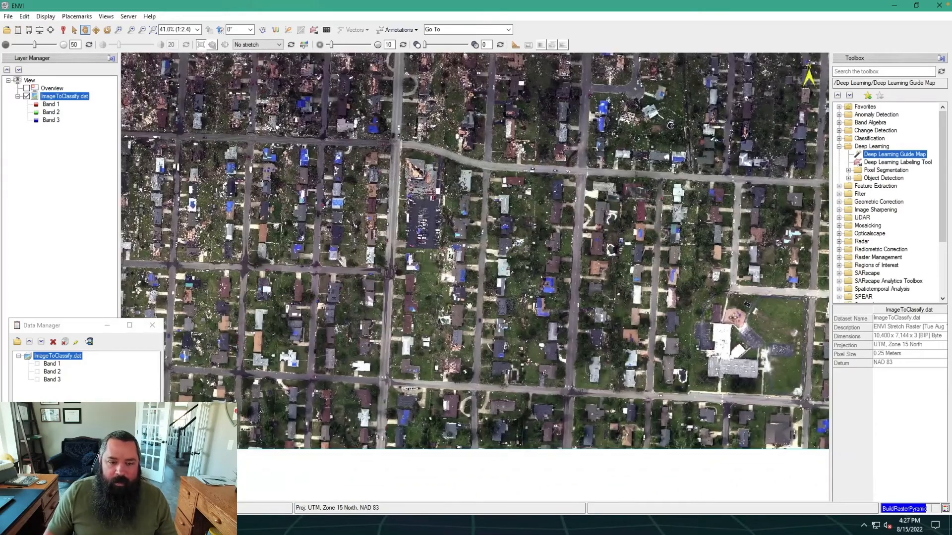
left_click_drag(469, 306, 497, 382)
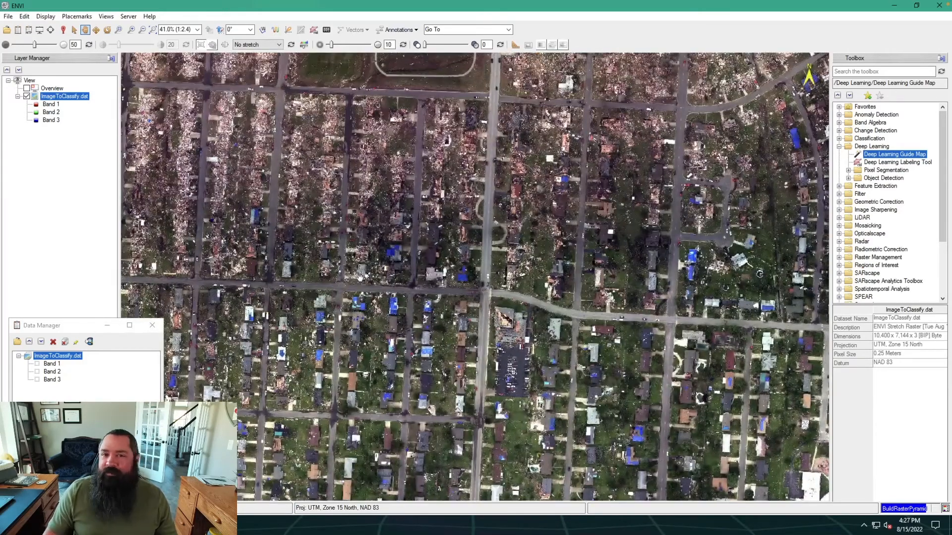
left_click_drag(374, 206, 480, 339)
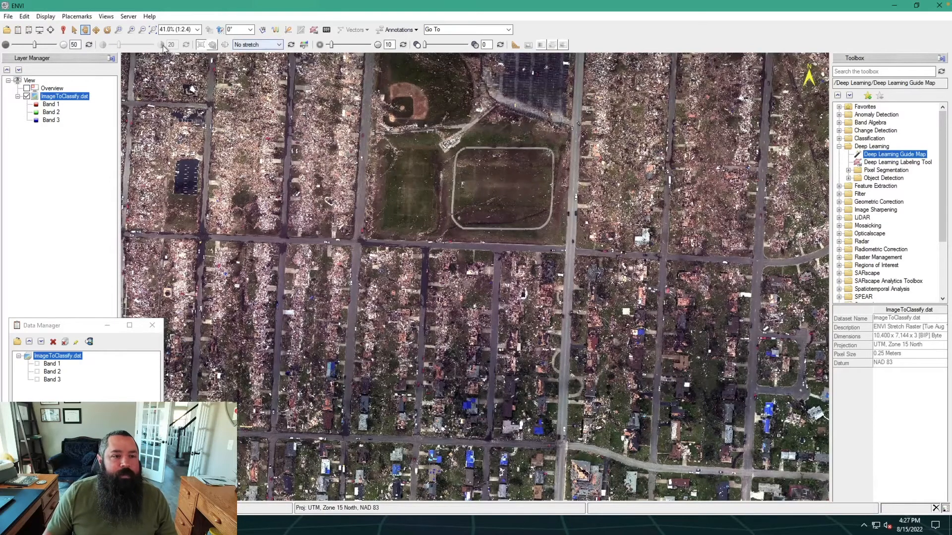
left_click(153, 31)
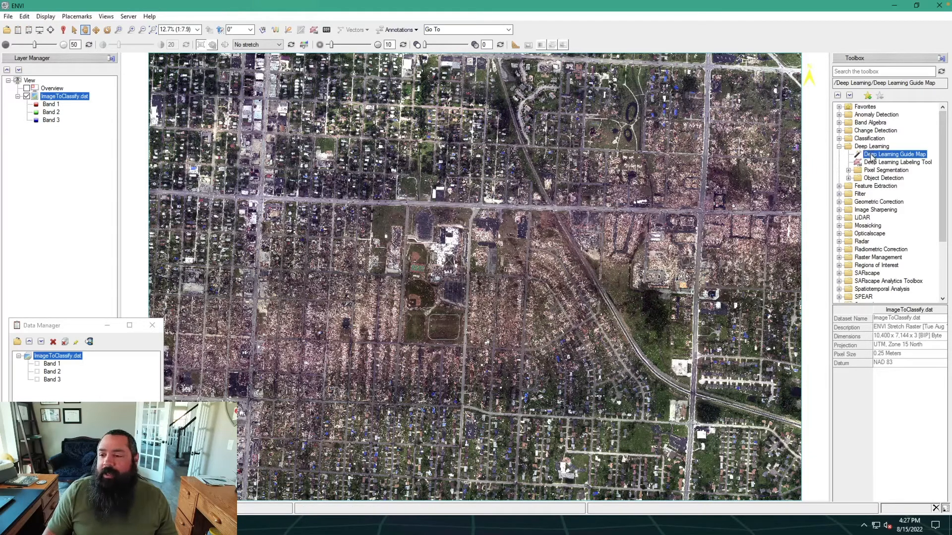
left_click(849, 172)
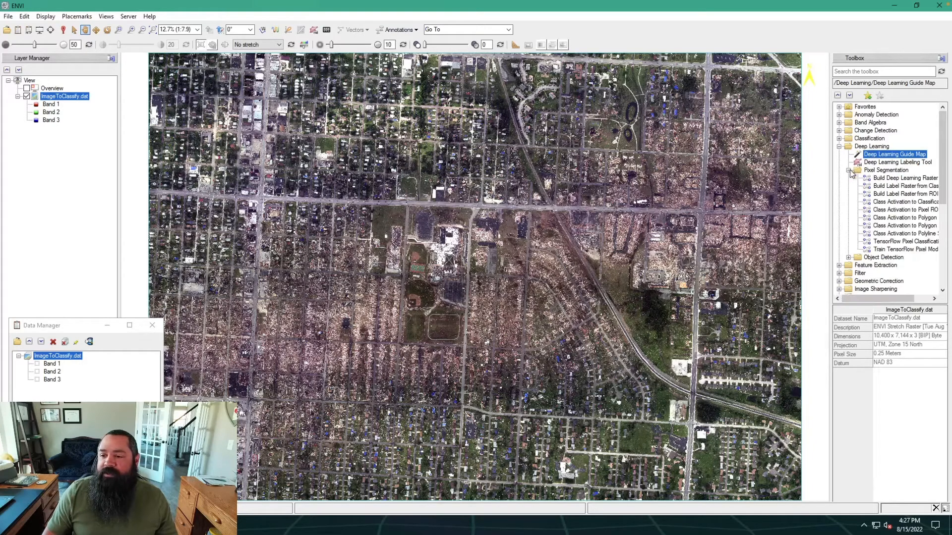
double_click(886, 243)
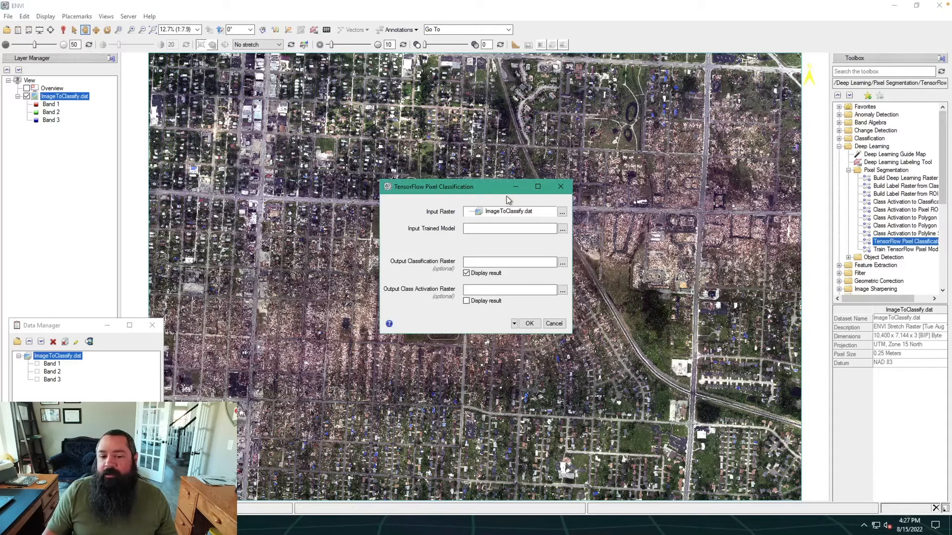
left_click(561, 188)
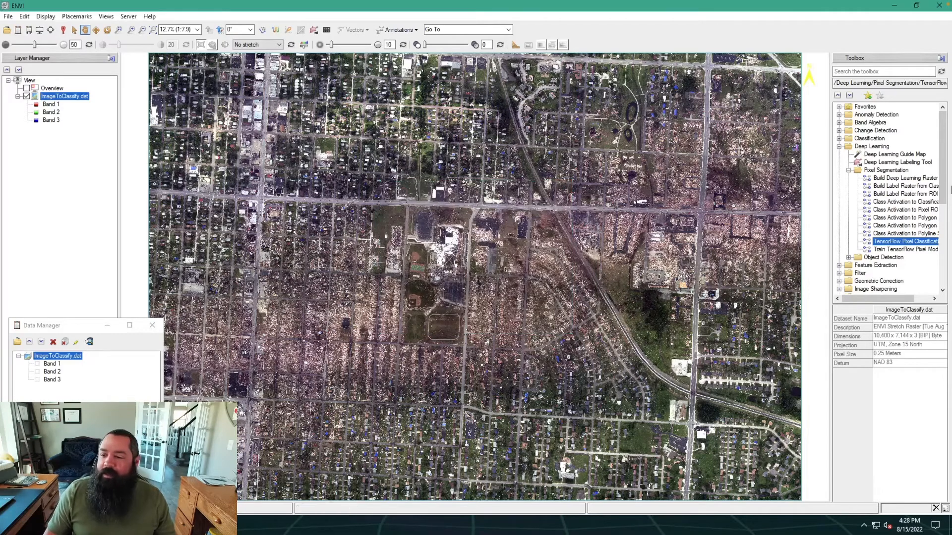
Step: Open the Deep Learning Guide Map for pixel segmentation, look through the multiclass model training options and return to the Pixel Segmentation page
double_click(903, 154)
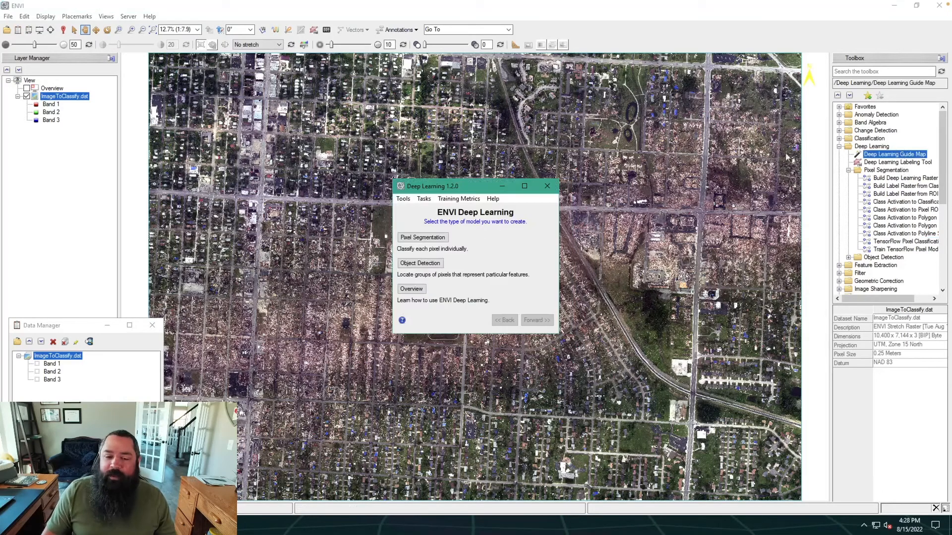
left_click(407, 240)
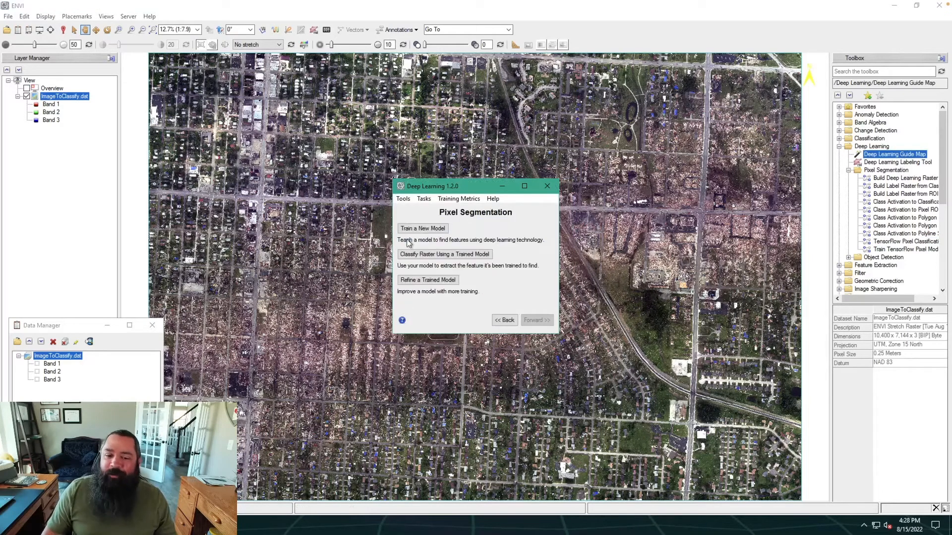
left_click(435, 231)
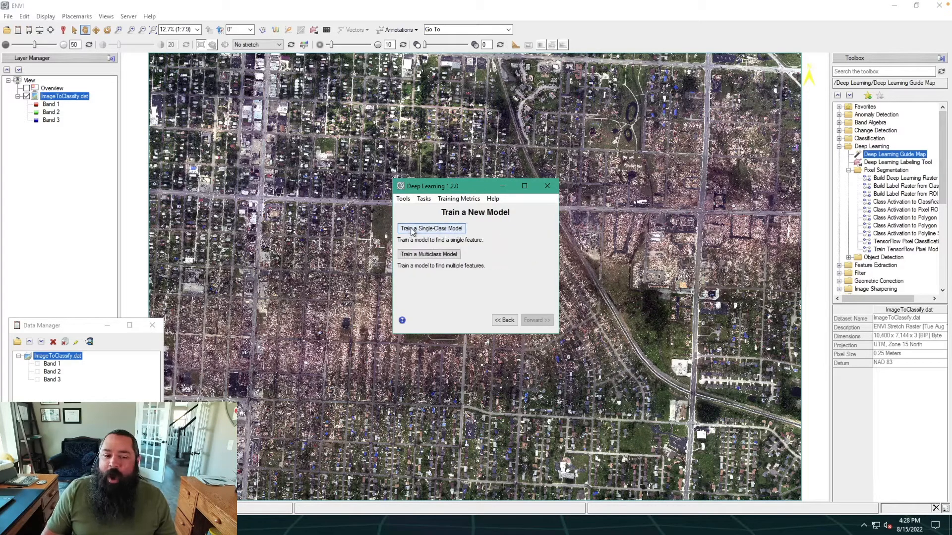
left_click(435, 256)
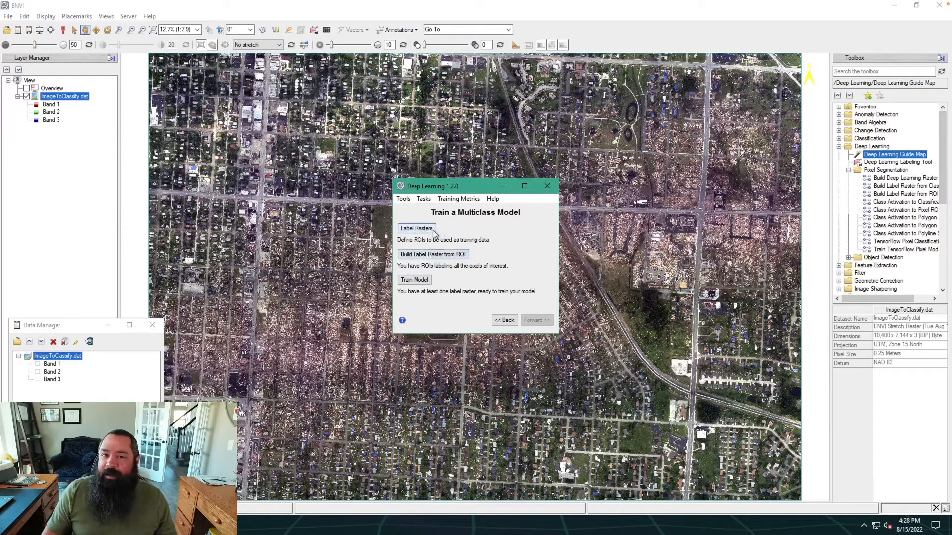
left_click(506, 320)
left_click(507, 320)
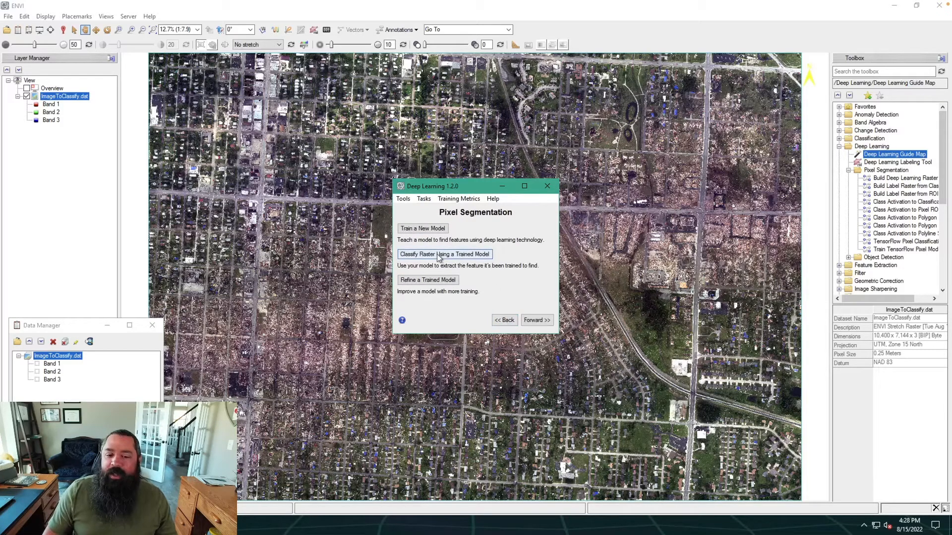
Step: Set up TensorFlow Pixel Classification from the Guide Map for ImageToClassify.dat, choosing TrainedModel.h5 from the tornado folder as the trained model
left_click(417, 255)
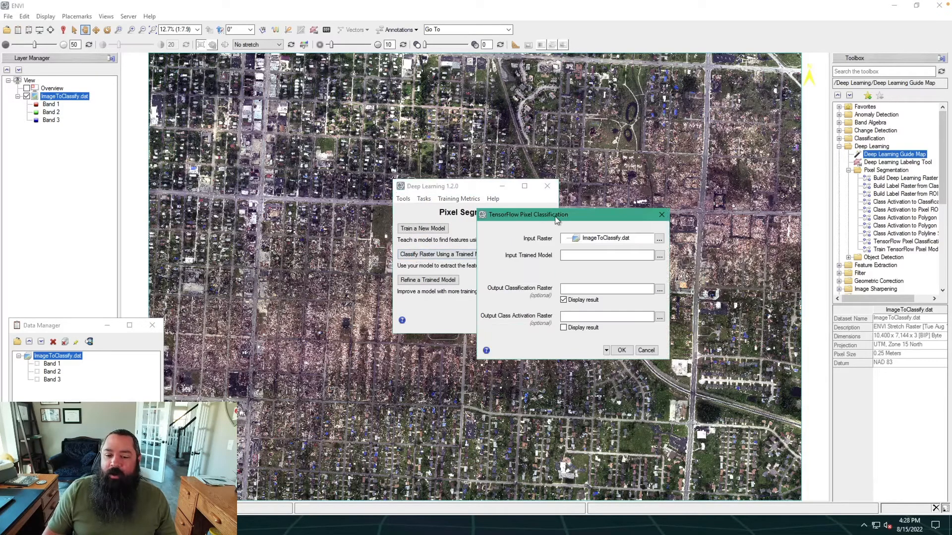
left_click_drag(559, 218, 498, 208)
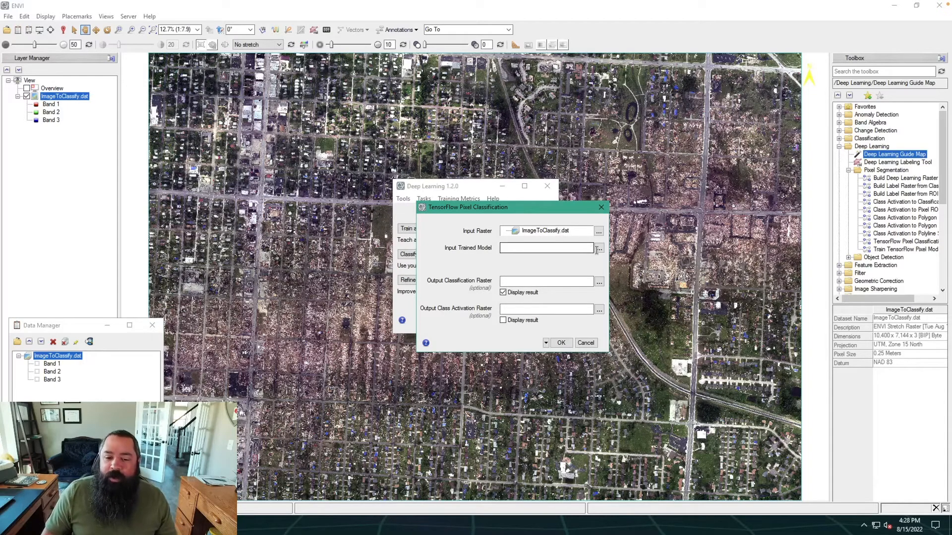
left_click(599, 249)
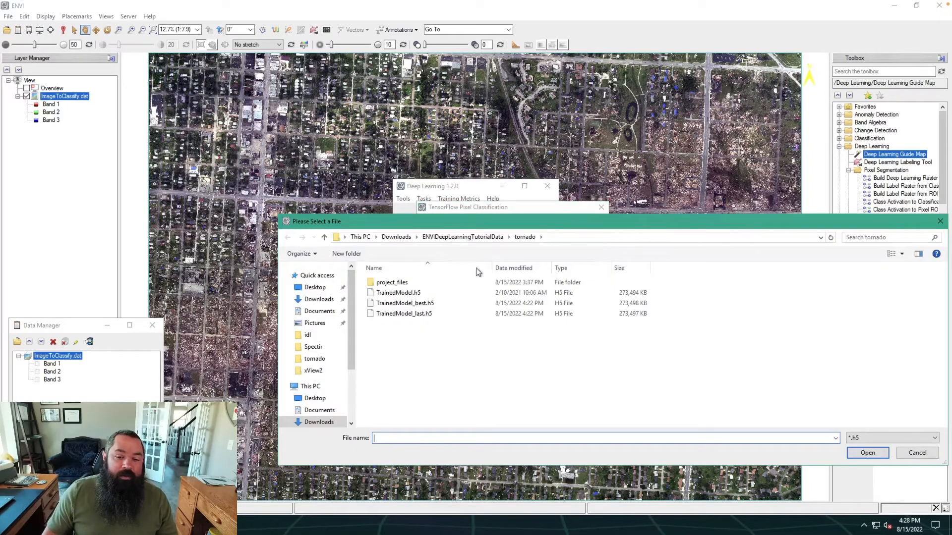
left_click(395, 294)
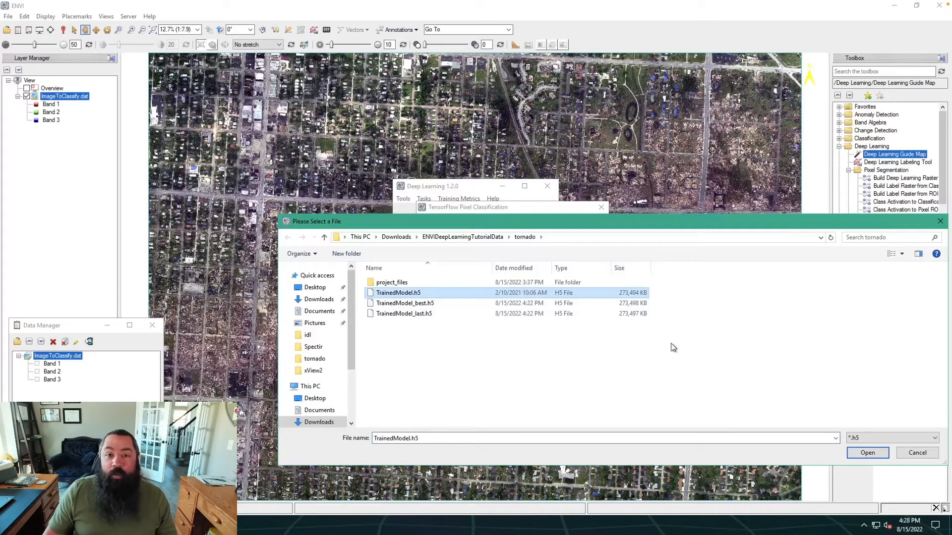
left_click(867, 453)
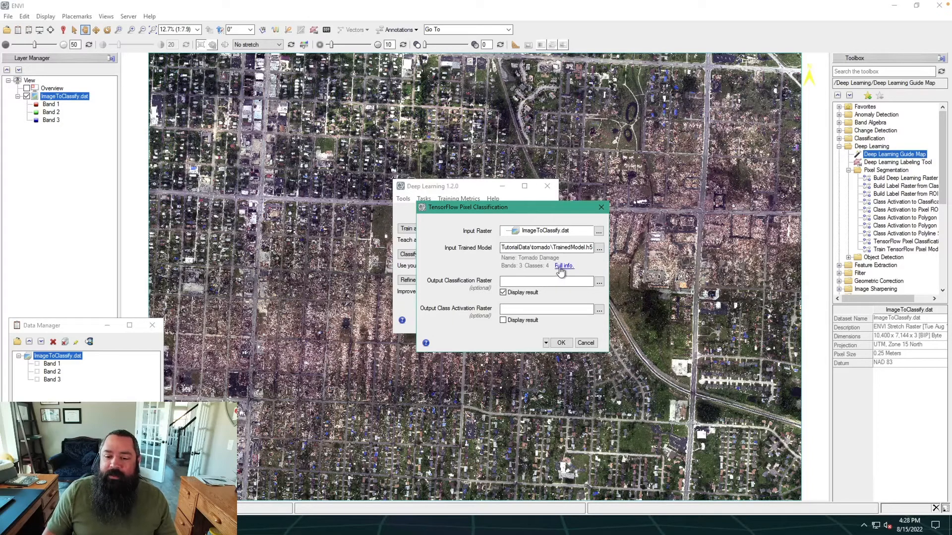
Step: Examine the full information of TrainedModel.h5, including training parameters, validation metrics, architecture and class names, and close it
left_click(565, 268)
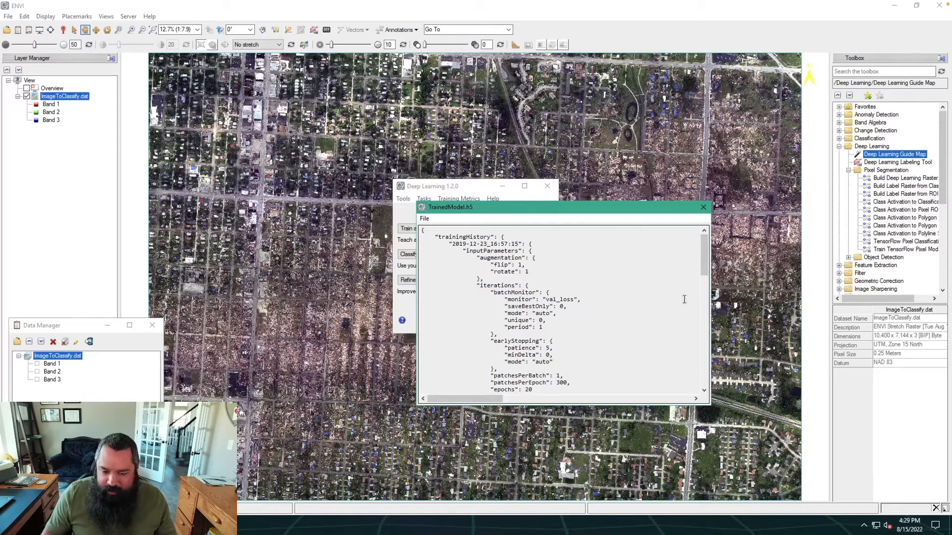
left_click_drag(704, 263, 706, 295)
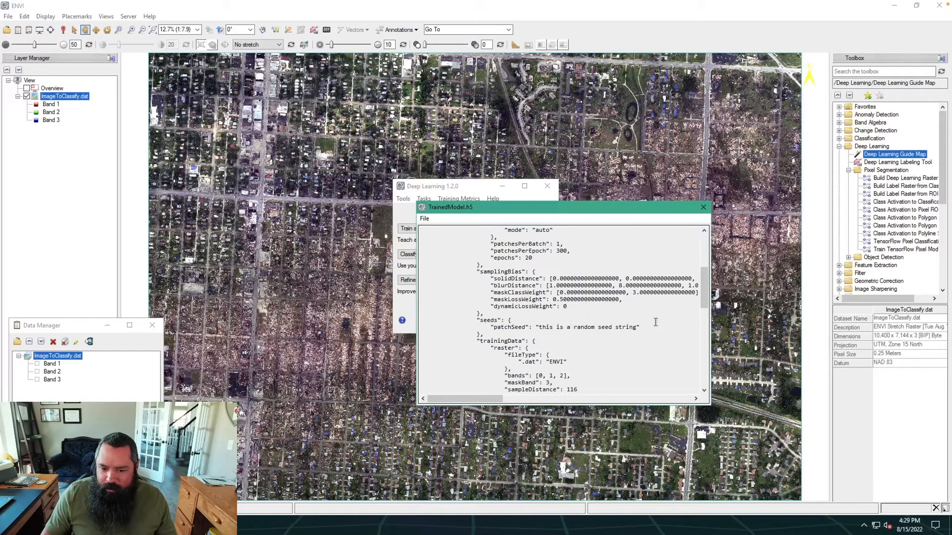
left_click_drag(701, 301, 702, 348)
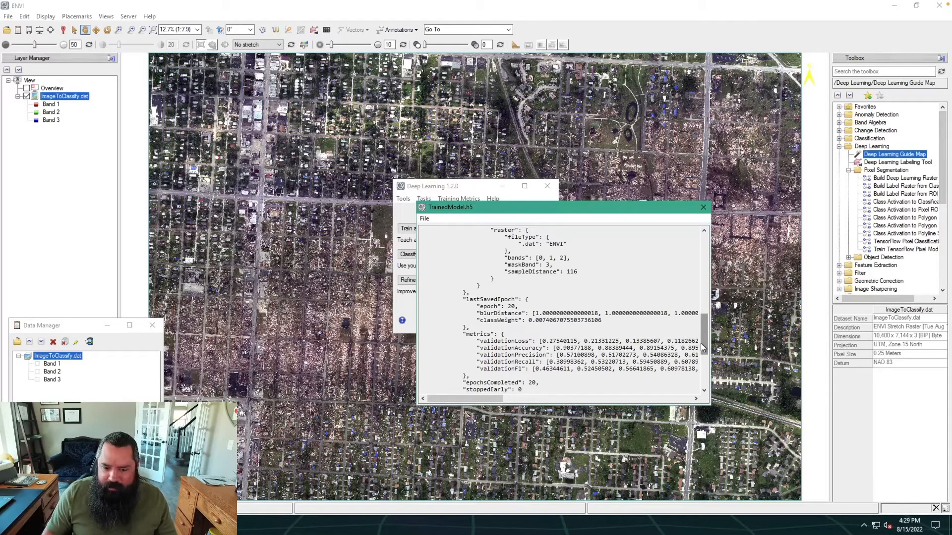
left_click_drag(702, 348, 705, 366)
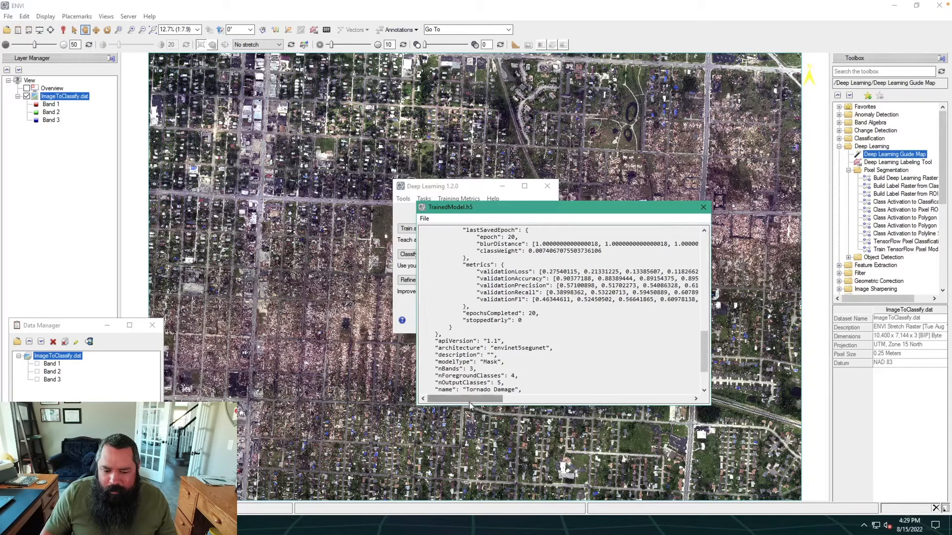
mouse_move(469, 404)
left_mouse_down()
mouse_move(495, 402)
mouse_move(460, 404)
left_mouse_up()
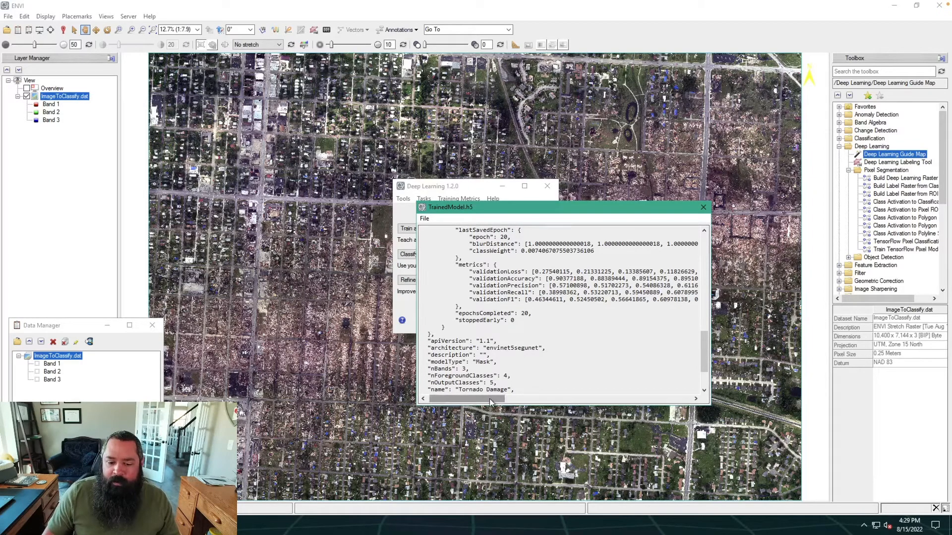
mouse_move(493, 399)
left_mouse_down()
mouse_move(654, 376)
mouse_move(486, 397)
left_mouse_up()
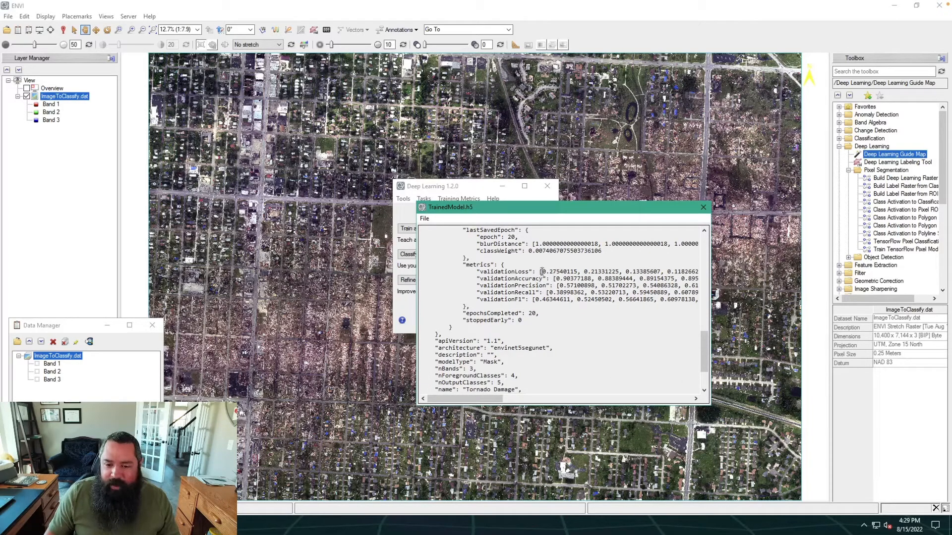
left_click_drag(542, 272, 574, 272)
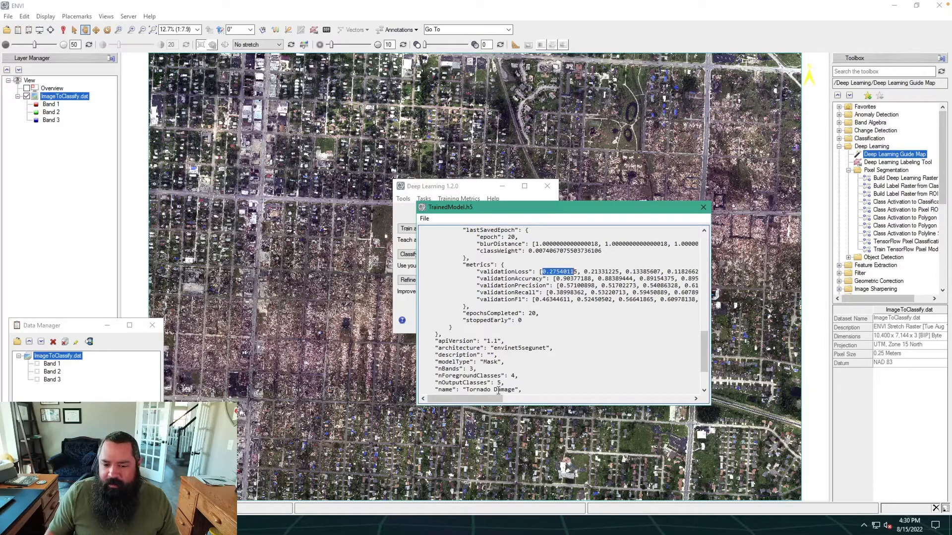
left_click_drag(474, 398, 460, 421)
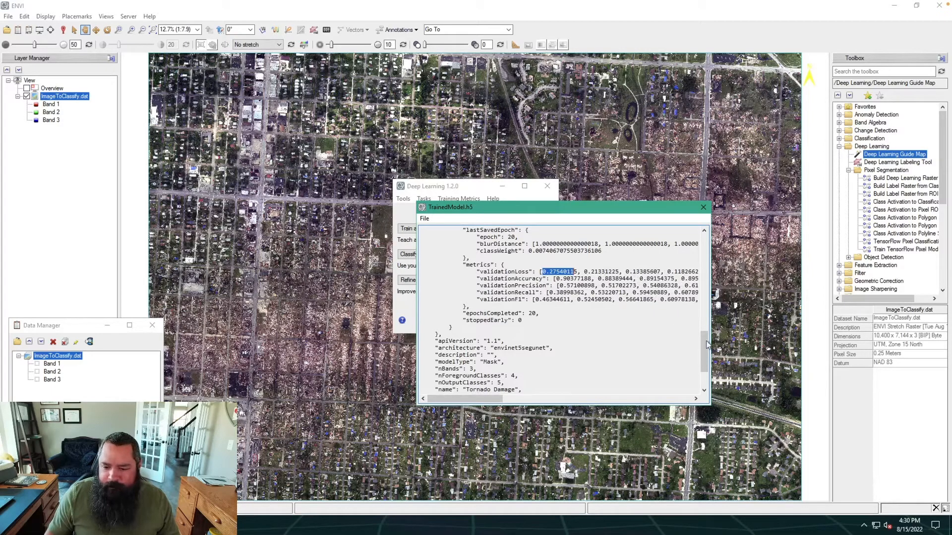
scroll(707, 344, "down", 3)
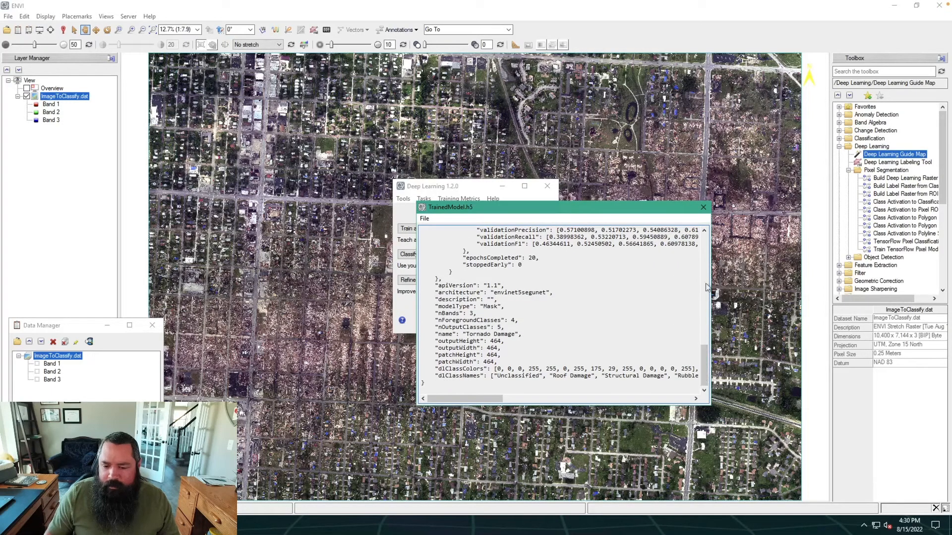
left_click(703, 207)
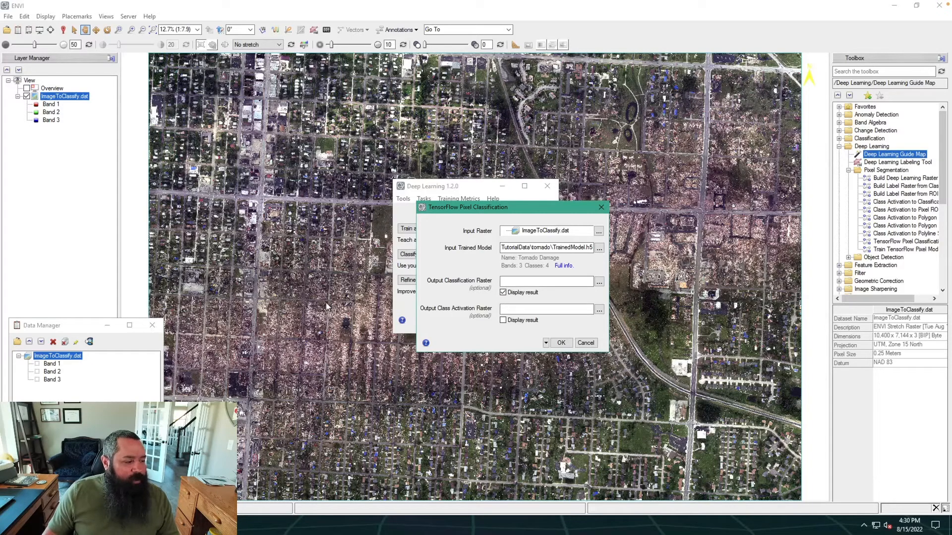
Step: Set the output classification raster to TornadoClassification.dat in the tornado folder of ENVIDeepLearningTutorialData
left_click(598, 282)
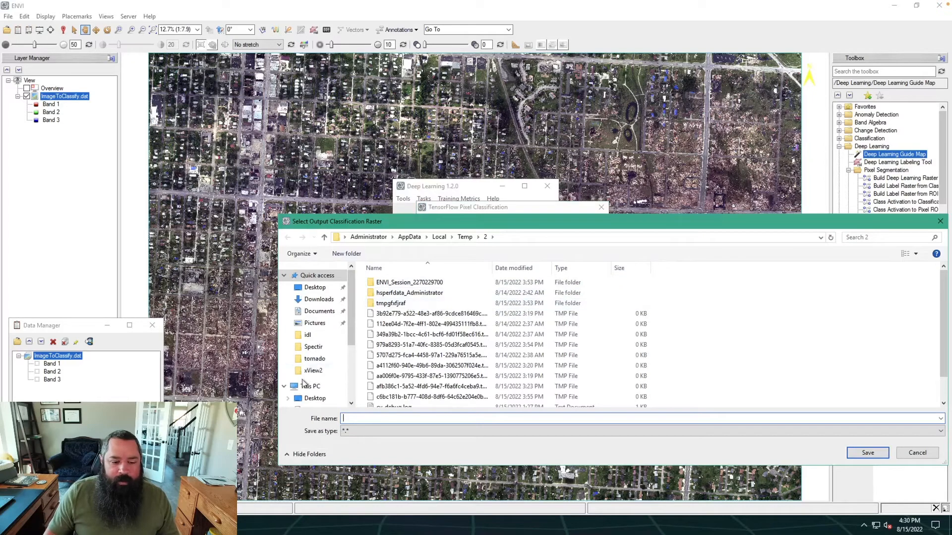
left_click(317, 300)
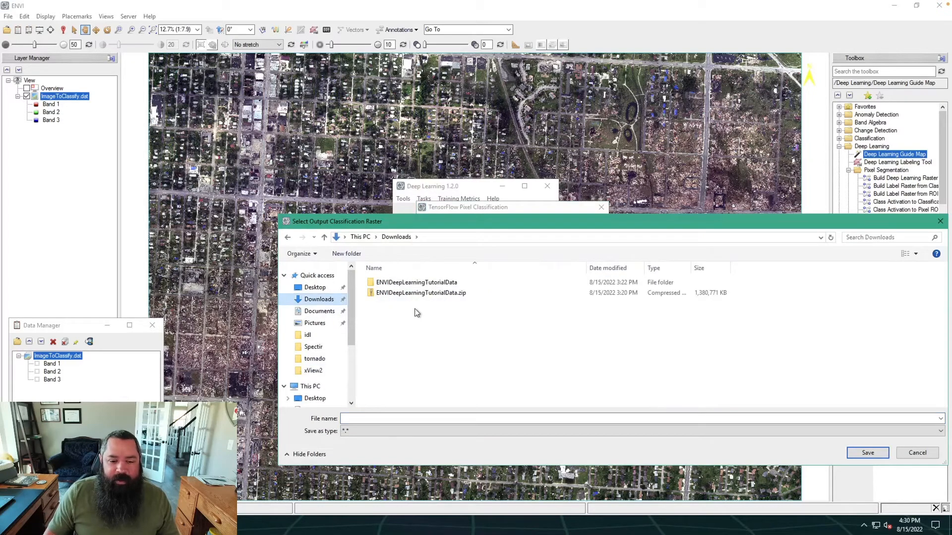
double_click(419, 283)
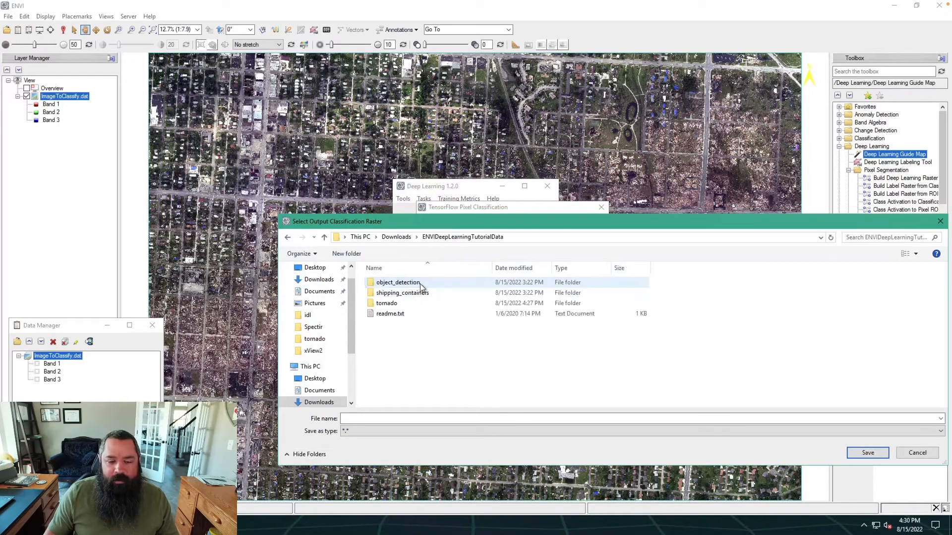
double_click(400, 303)
left_click(368, 419)
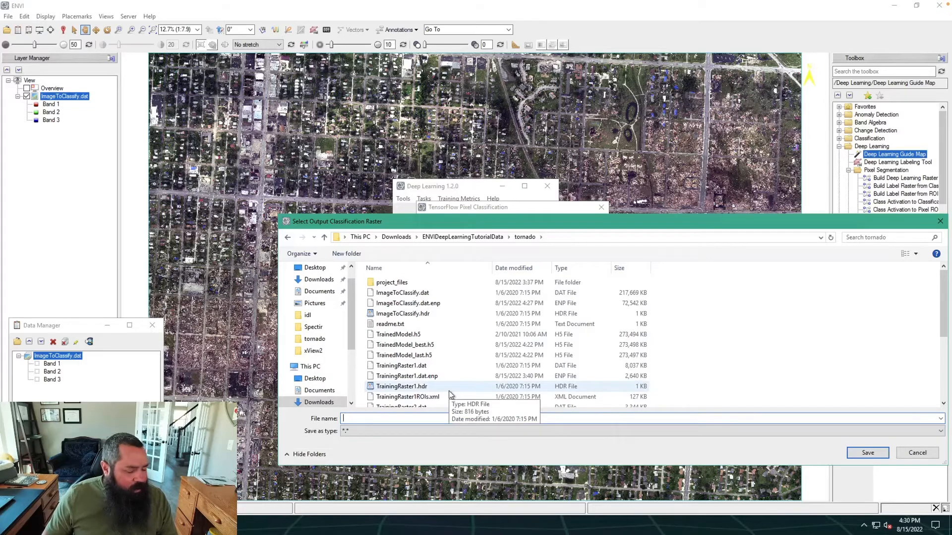
type("T")
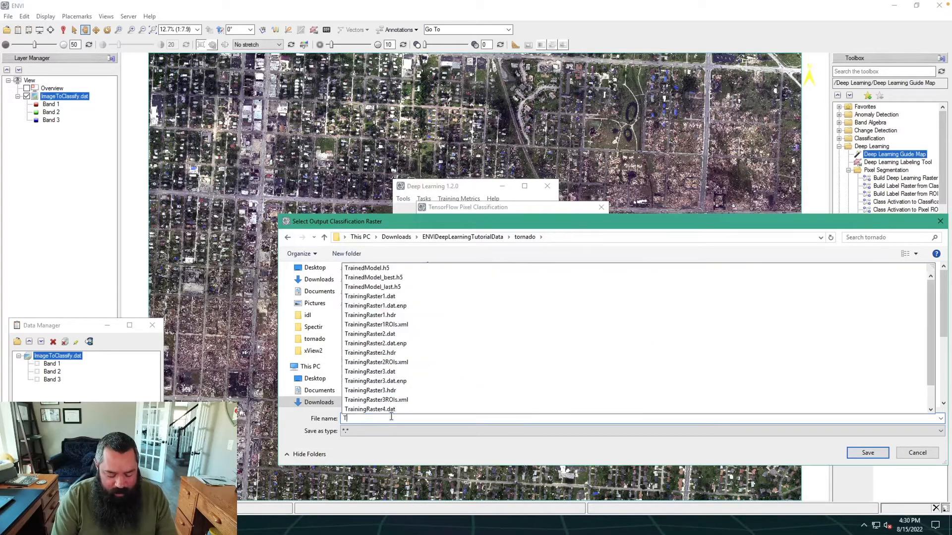
type("ornado")
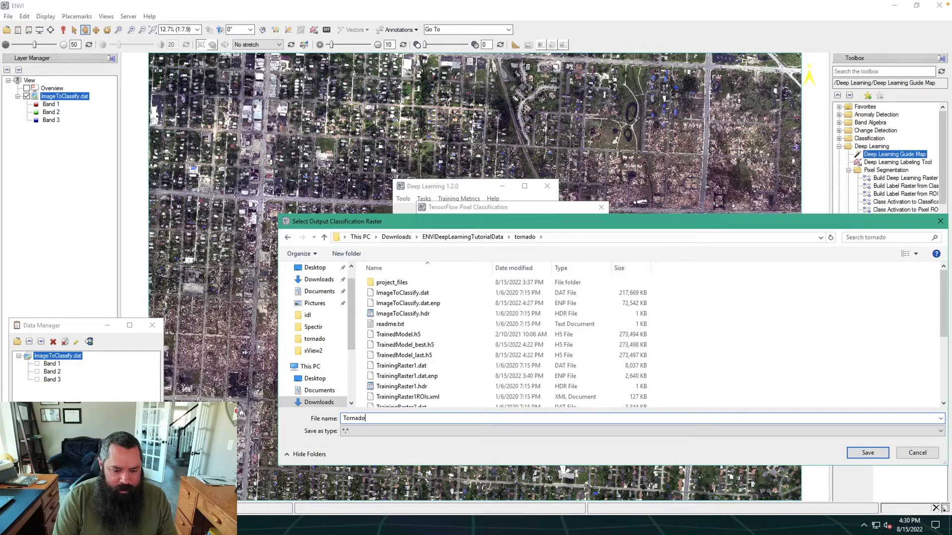
type("Cl")
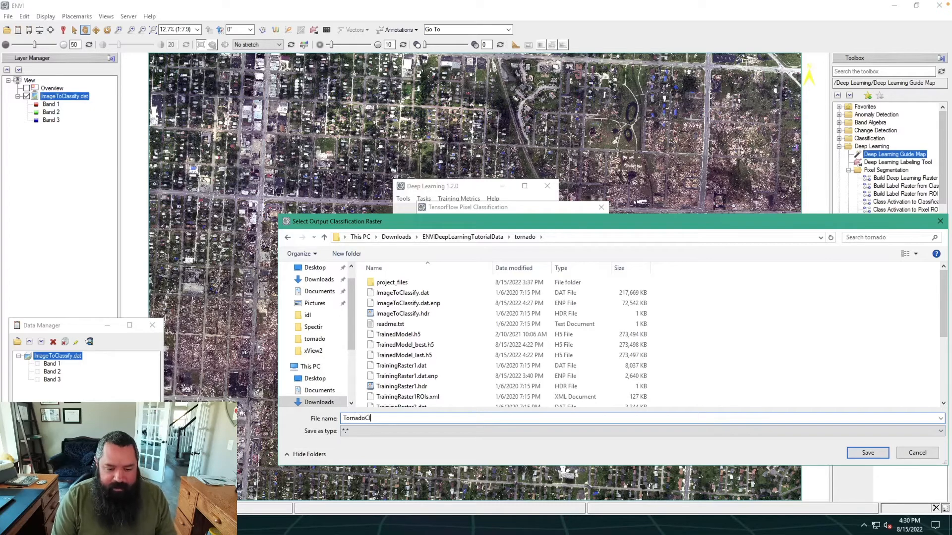
type("assofoca")
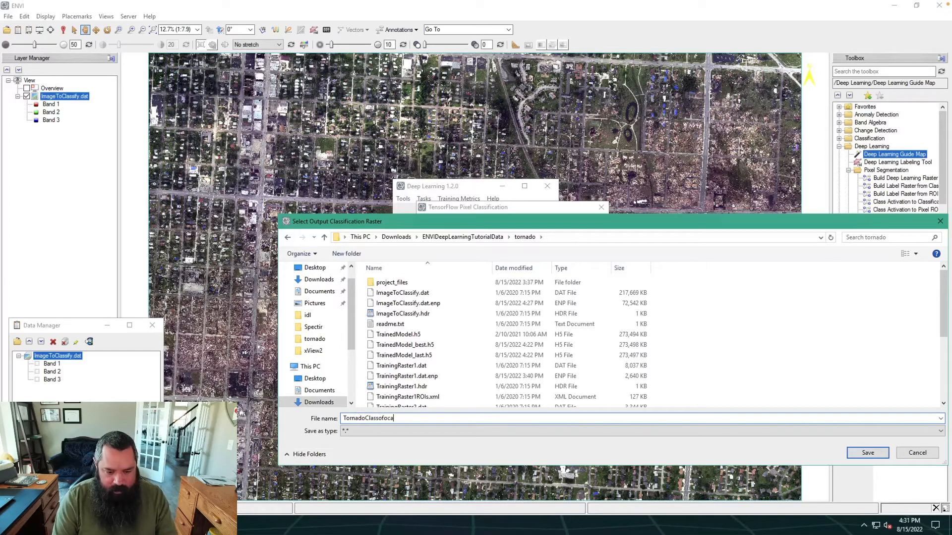
key("BackSpace")
key("BackSpace")
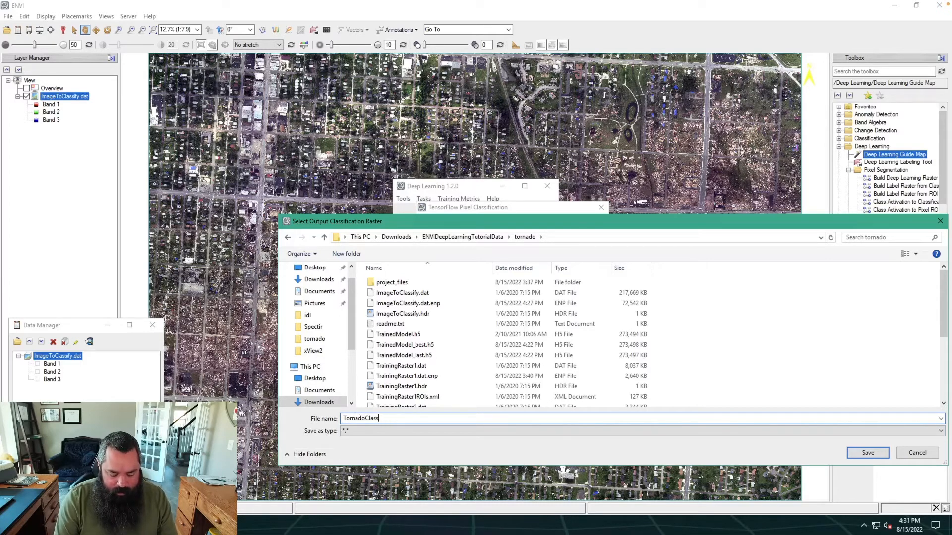
type("ification")
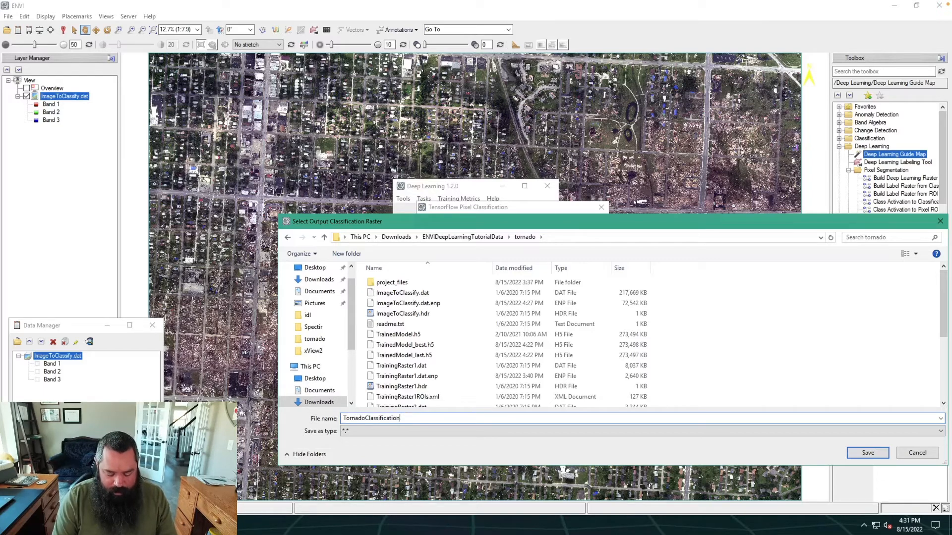
type(".dat")
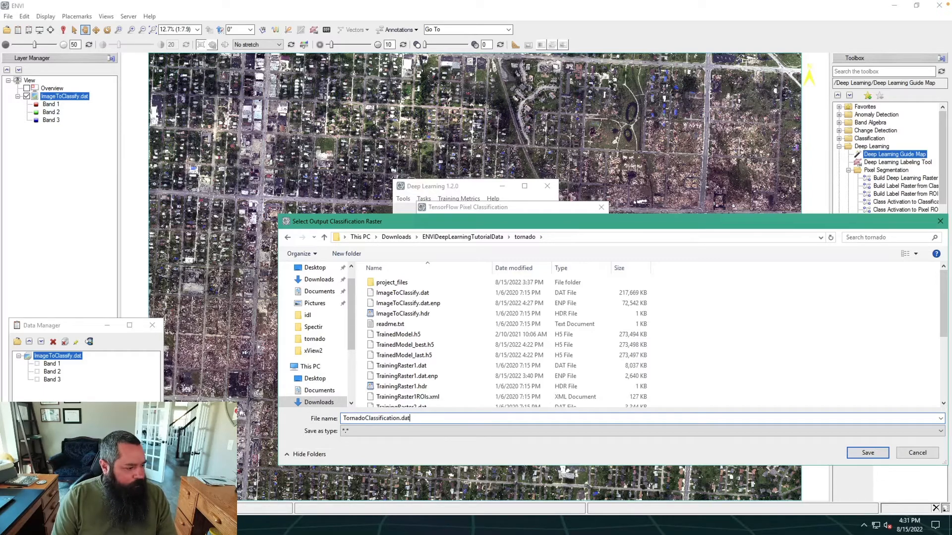
left_click(868, 453)
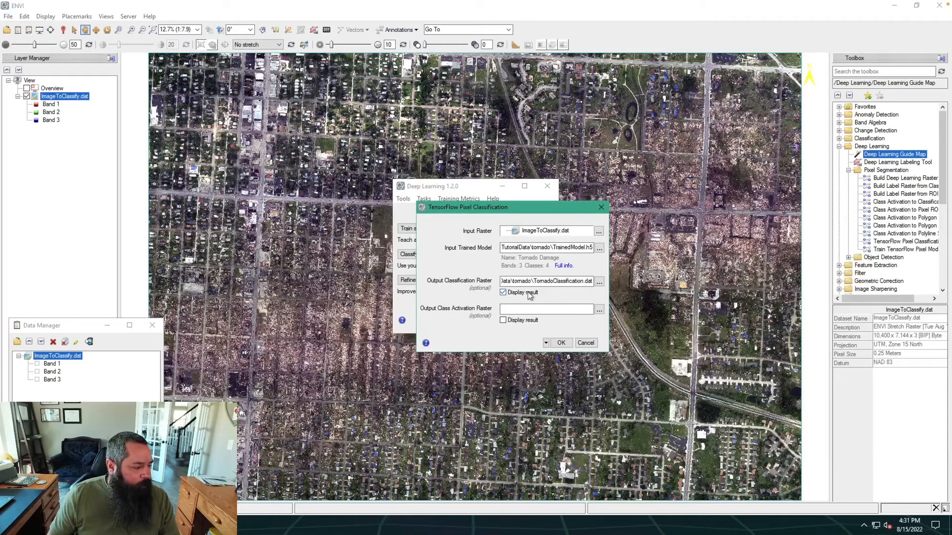
Step: Set the output class activation raster to TornadoClassActivation.dat in the tornado folder and run the pixel classification
left_click(599, 308)
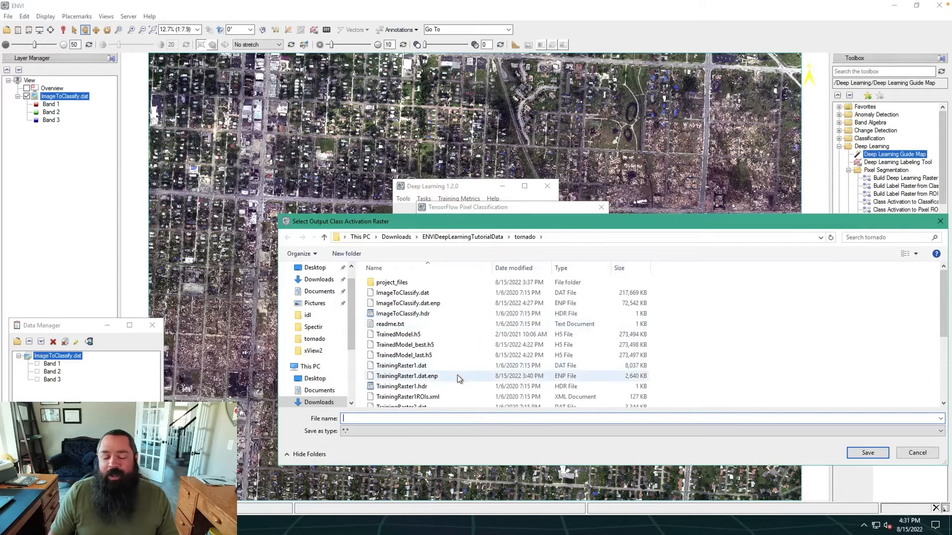
type("Tornado")
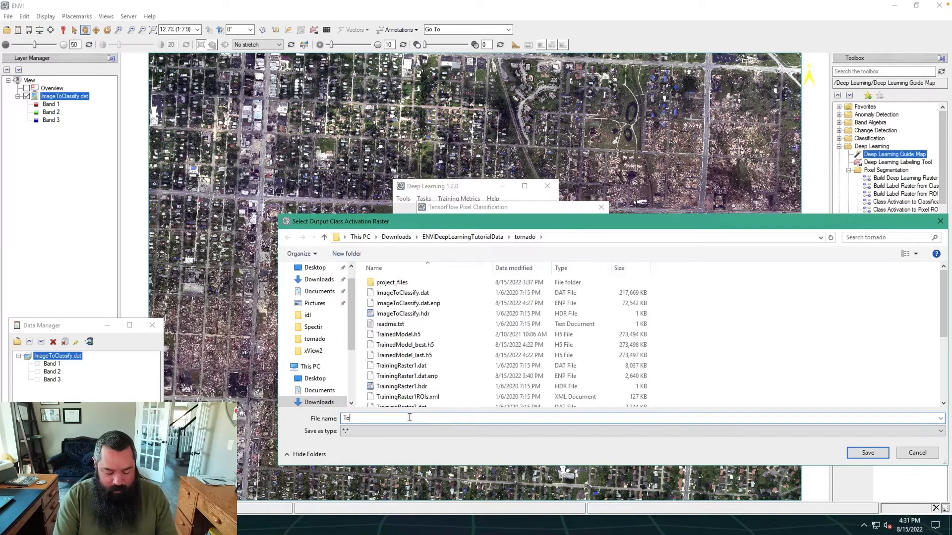
key("BackSpace")
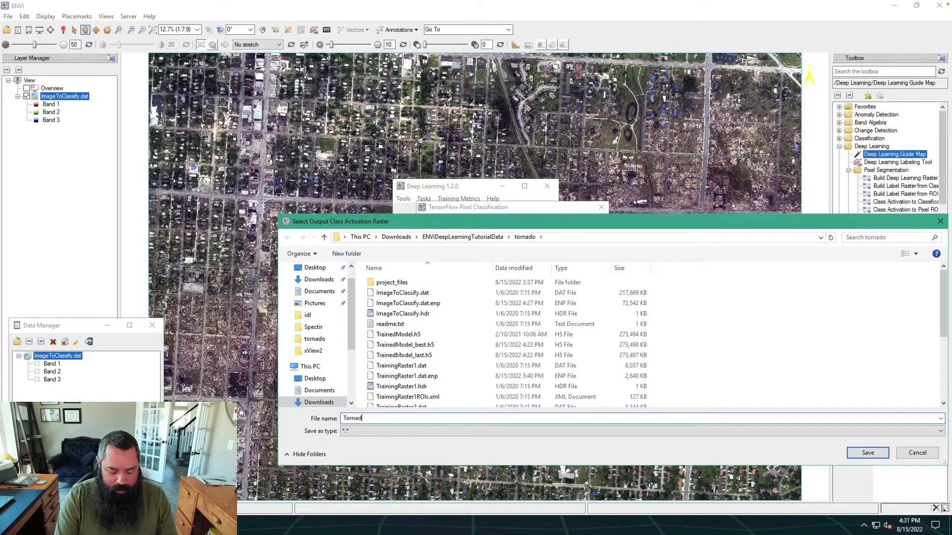
type("oClass")
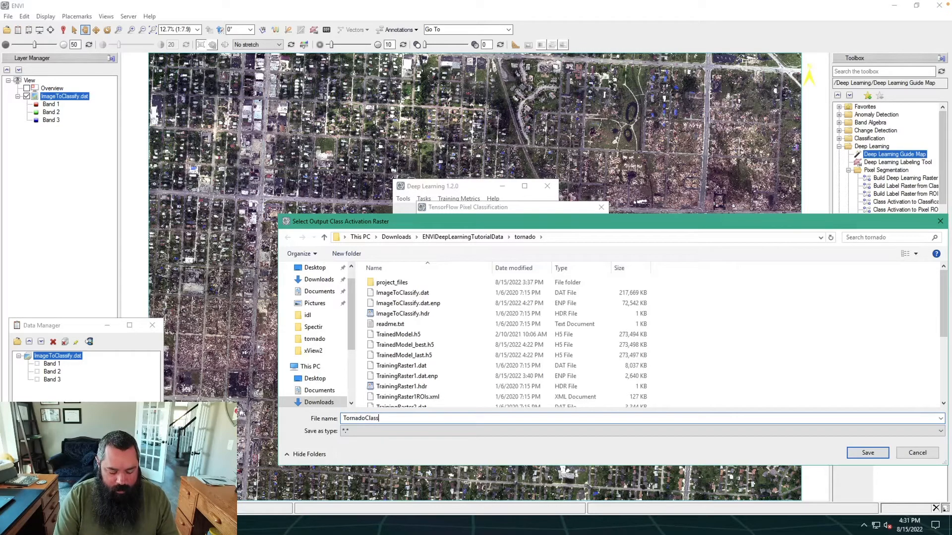
type("Activation.dat")
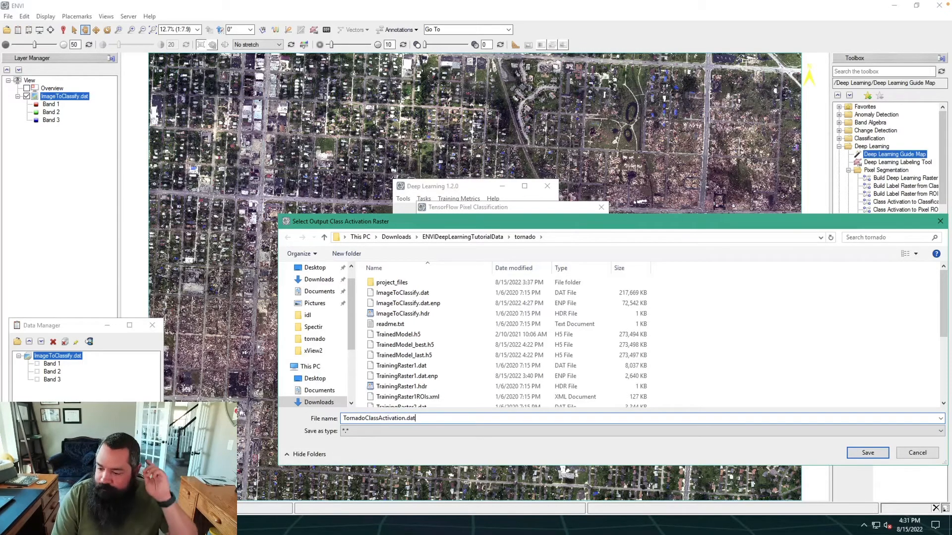
key("Return")
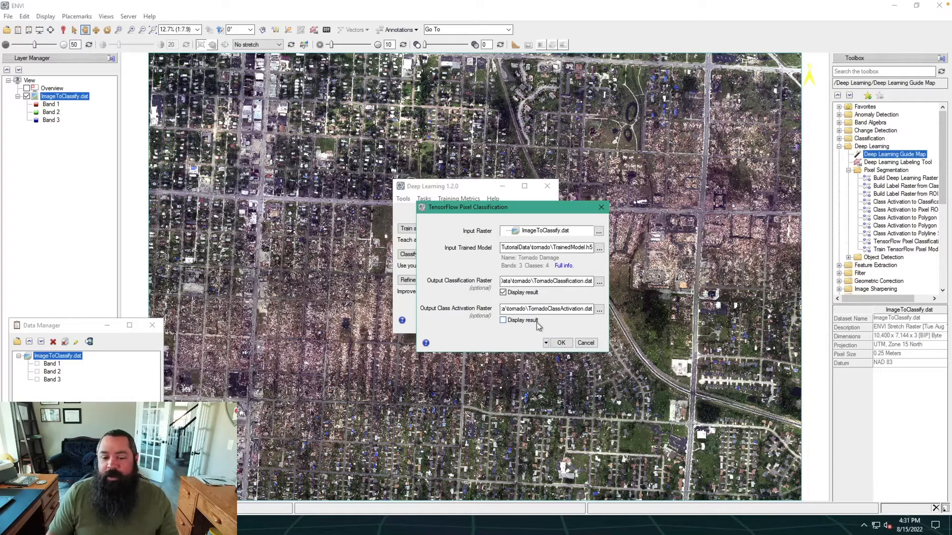
left_click(565, 343)
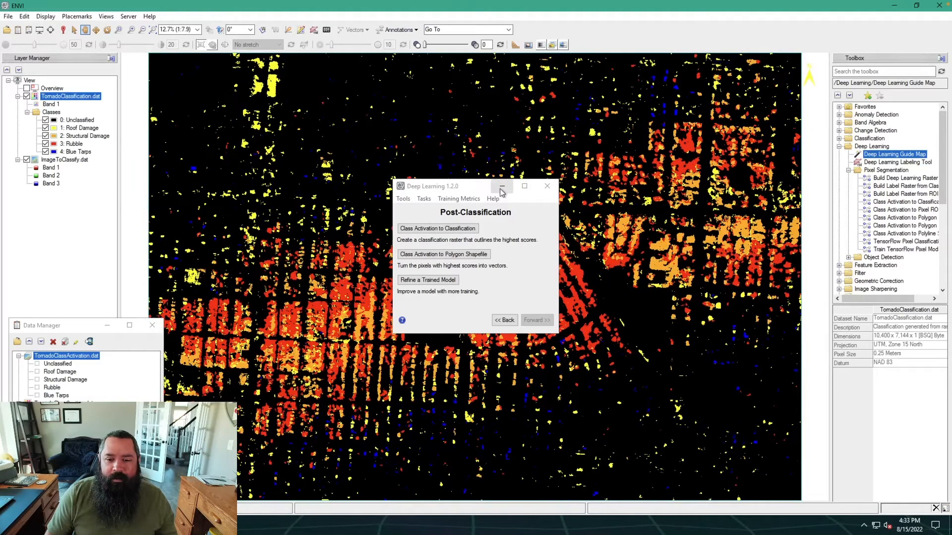
Step: Close the Deep Learning Guide Map and hide the Unclassified class of TornadoClassification.dat so the source image shows beneath the damage classes
left_click(547, 187)
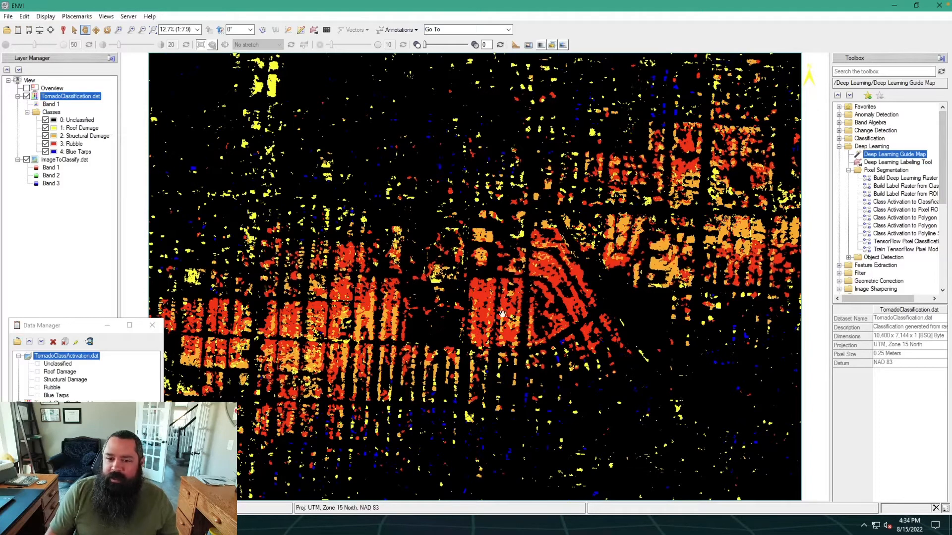
left_click_drag(52, 330, 82, 325)
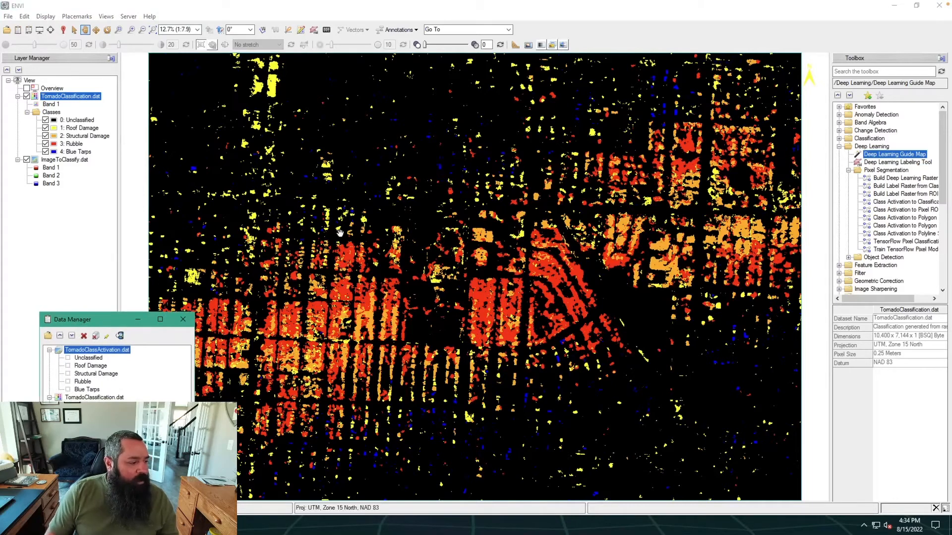
left_click(151, 33)
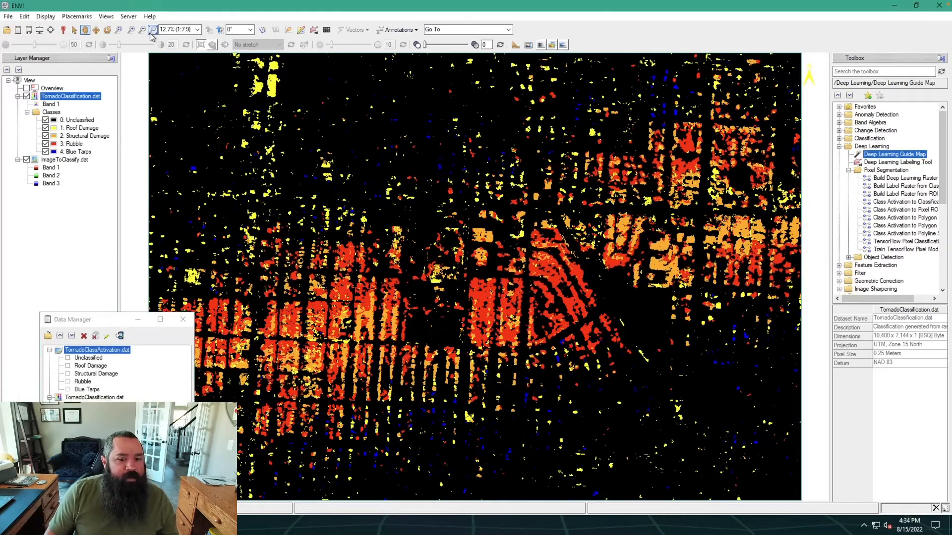
left_click(46, 121)
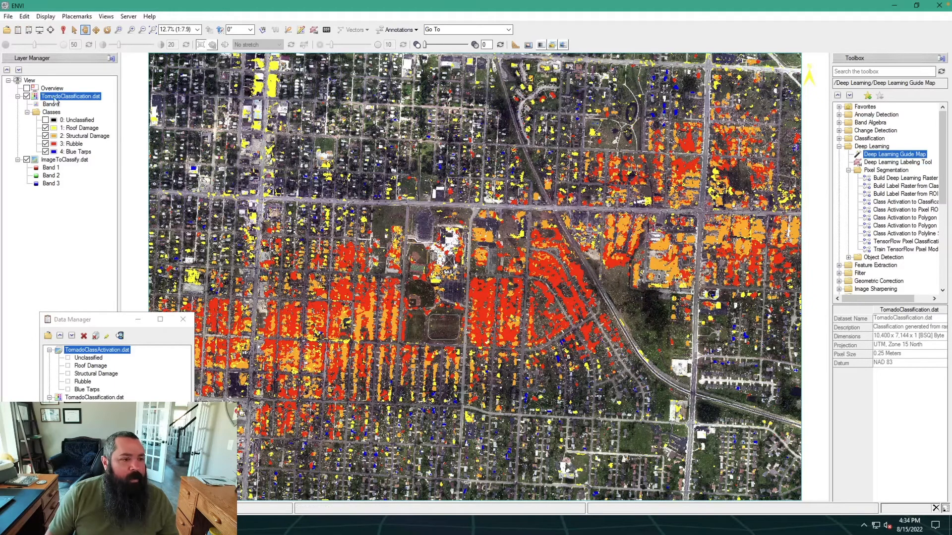
Step: Compare the classification with the source image by repeatedly hiding and showing TornadoClassification.dat, leaving it shown
left_click(27, 97)
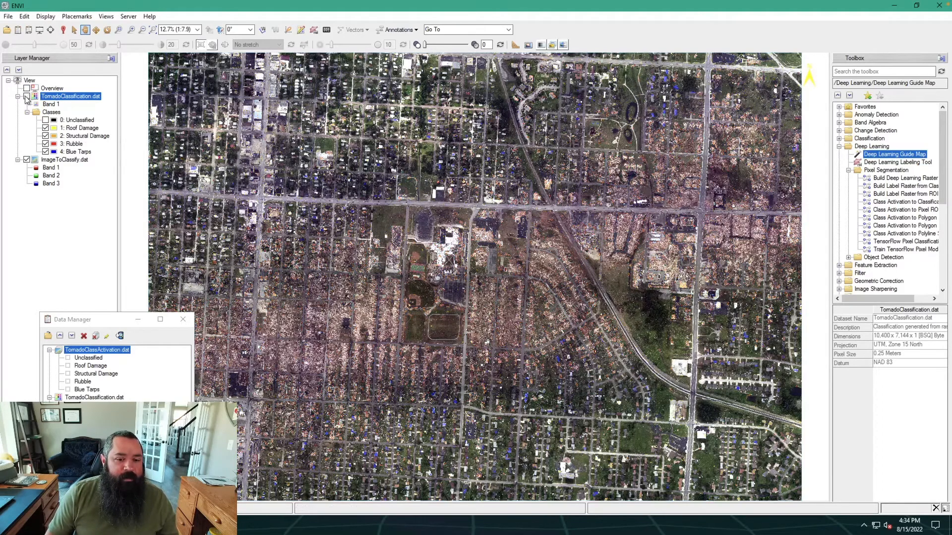
left_click(27, 97)
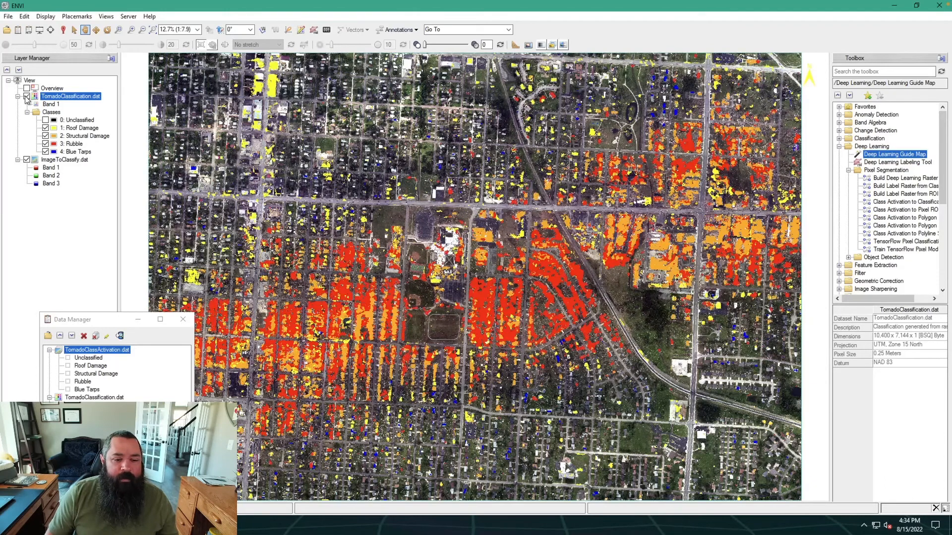
left_click(26, 97)
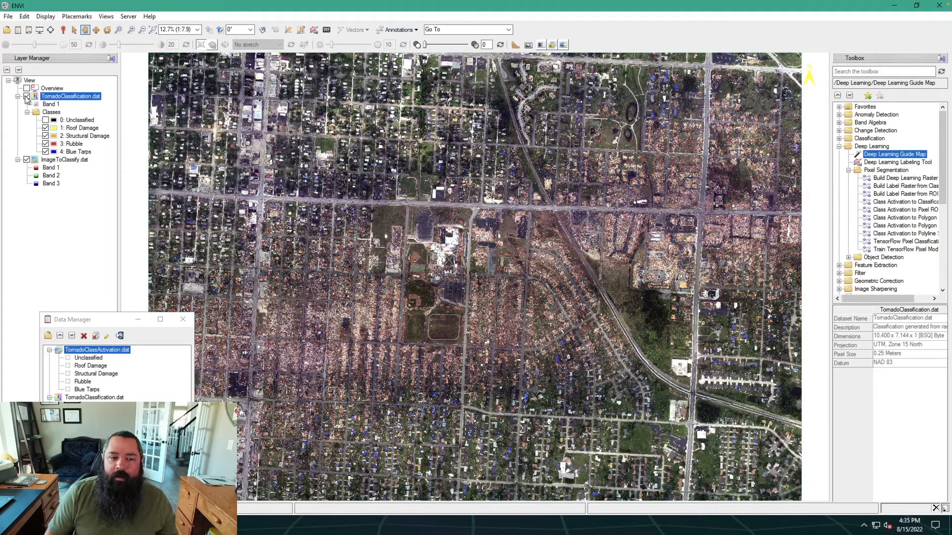
left_click(26, 96)
left_click(27, 97)
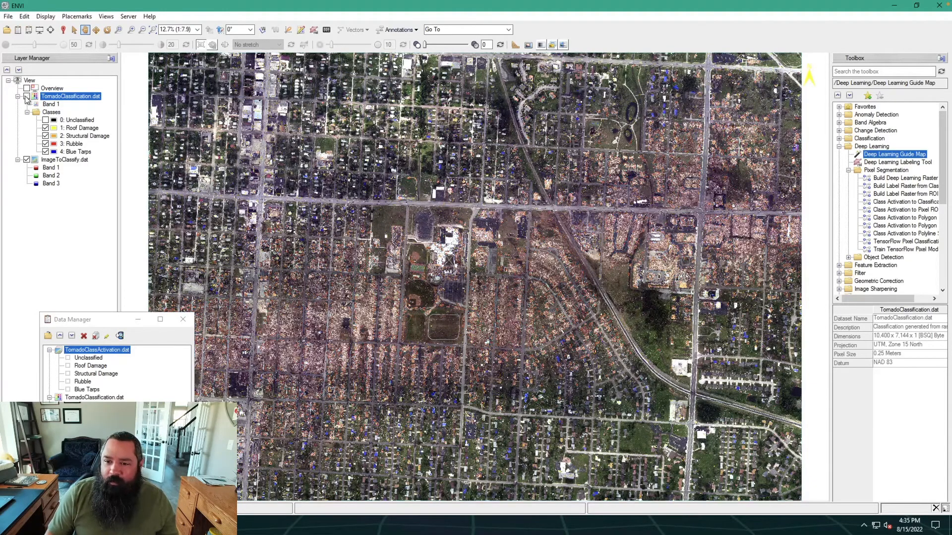
left_click(27, 97)
left_click(26, 97)
left_click(27, 97)
left_click(27, 96)
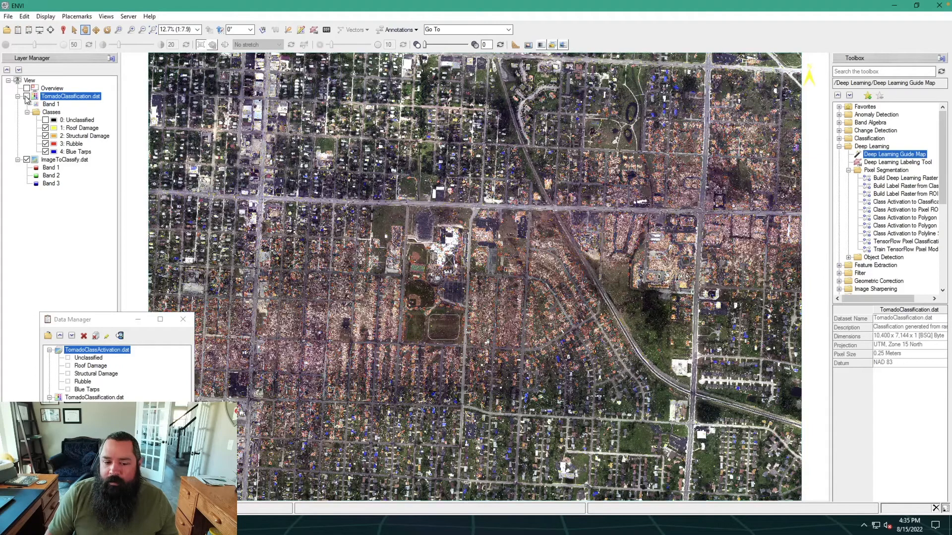
left_click(27, 96)
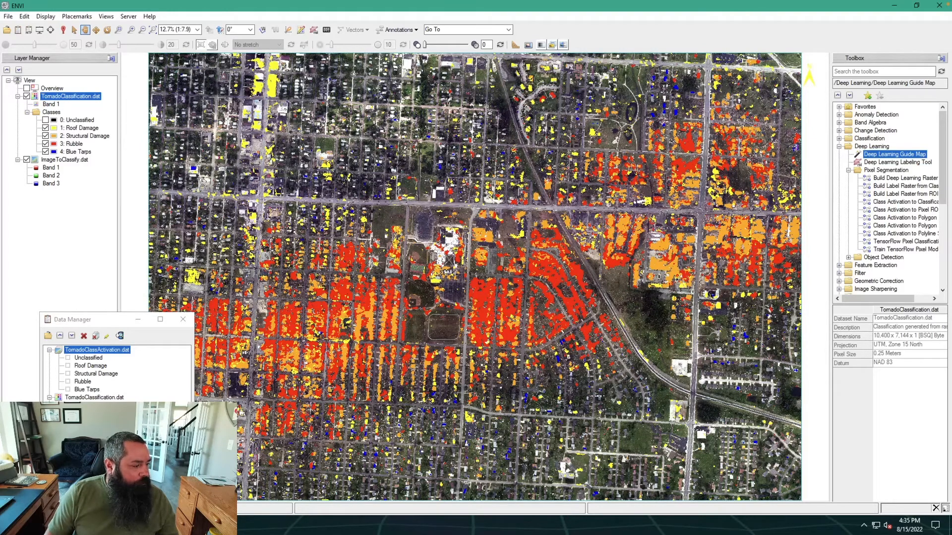
Step: Inspect the classified damage closely towards the northwestern blocks and hide the Roof Damage class to check the roofs beneath
left_click(133, 31)
left_click(133, 30)
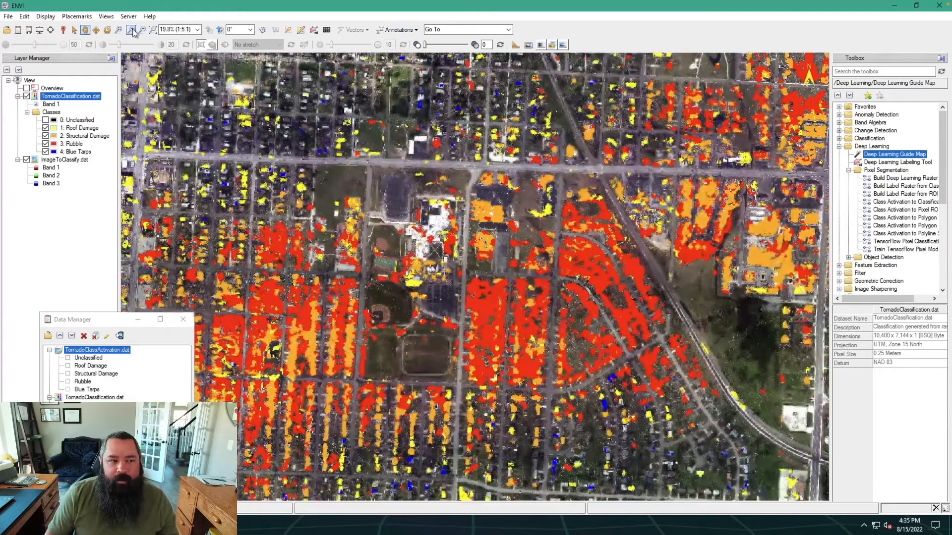
left_click(133, 31)
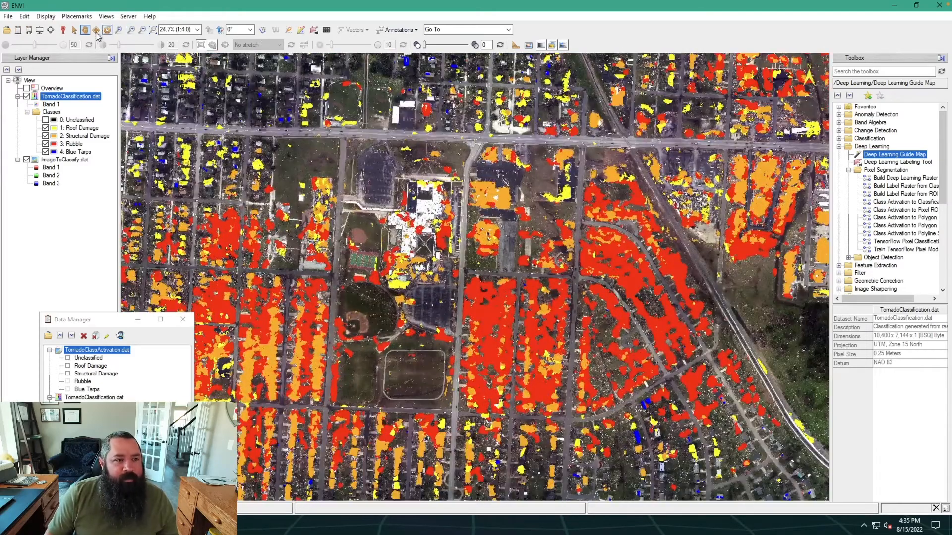
left_click_drag(250, 178, 430, 297)
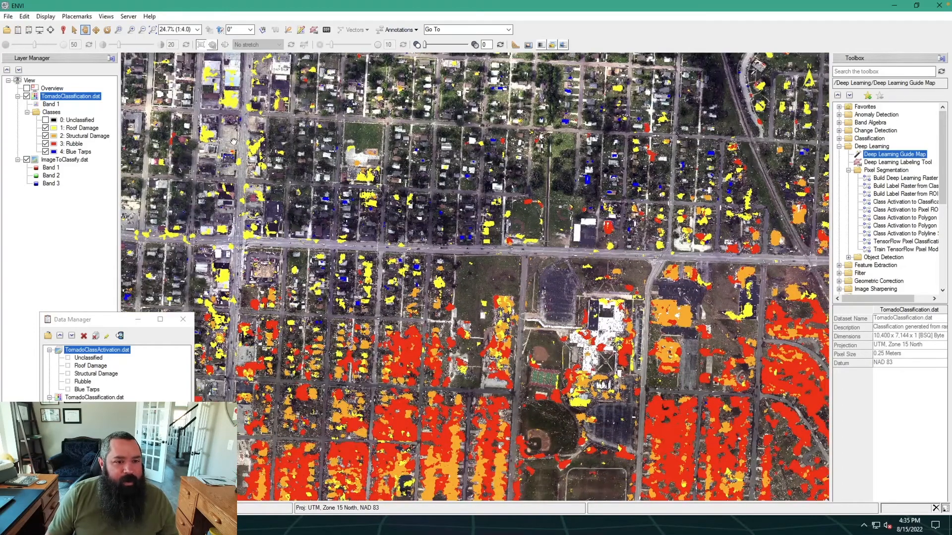
left_click_drag(241, 146, 312, 298)
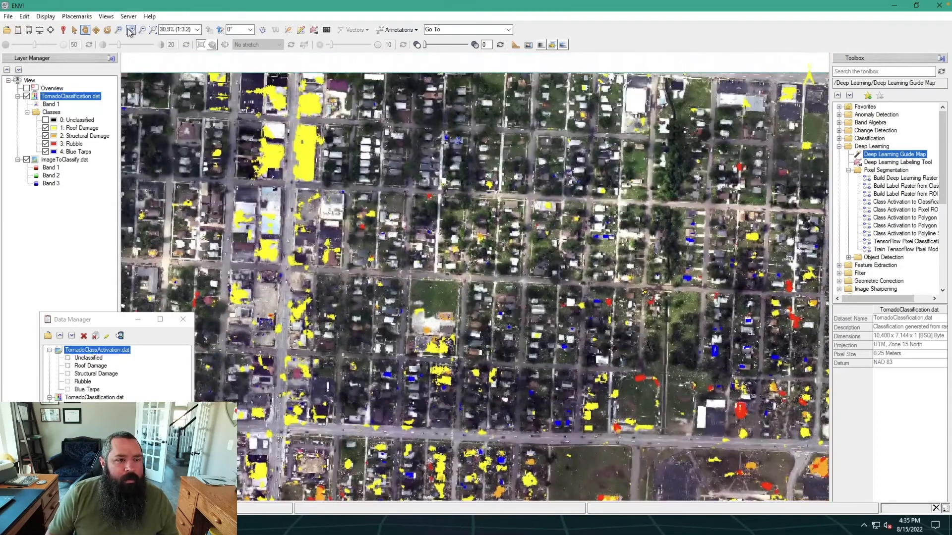
left_click(130, 31)
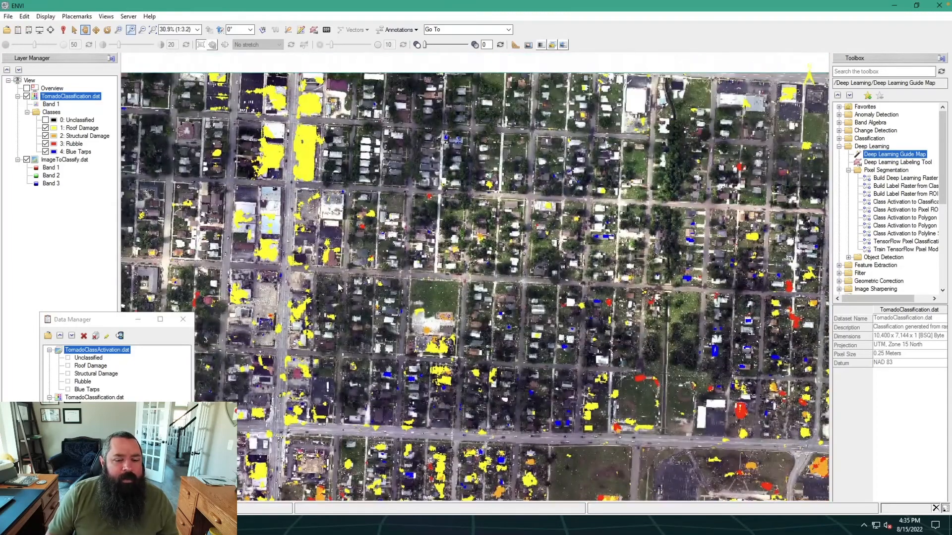
left_click(130, 31)
left_click_drag(384, 238, 407, 266)
left_click(45, 129)
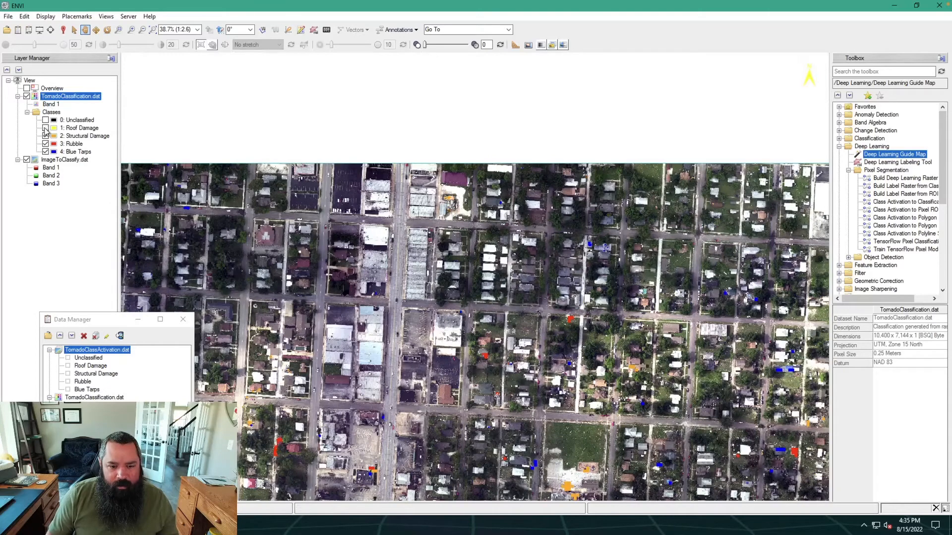
Step: Inspect the uncovered commercial roofs more closely and show the Roof Damage class again
left_click(131, 30)
left_click(131, 31)
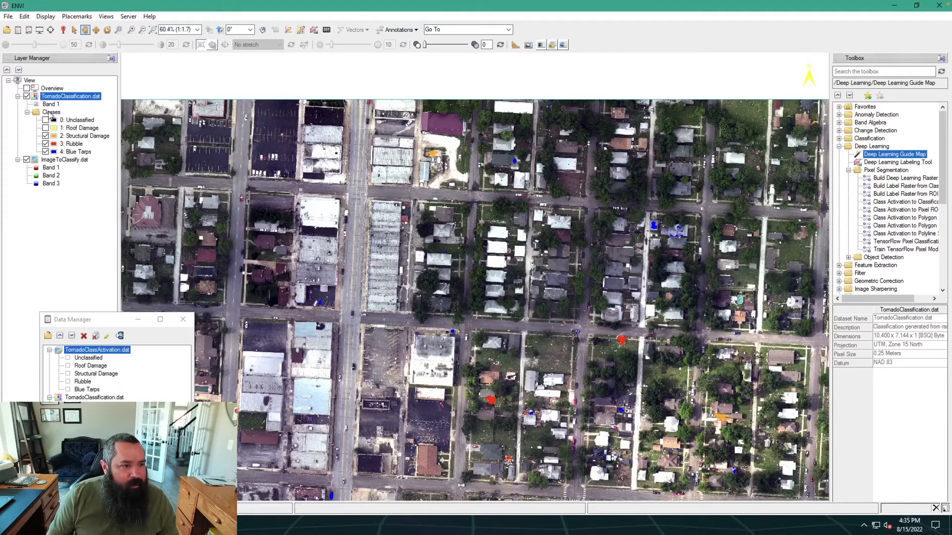
left_click(45, 127)
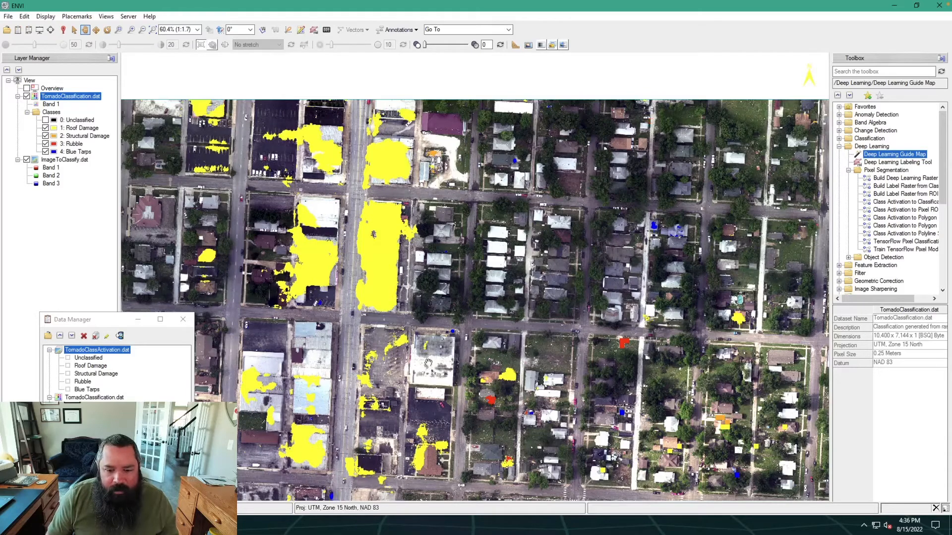
Step: Check the tarped roofs in the blocks to the southeast by hiding the Blue Tarps class and showing it again
left_click_drag(428, 362, 428, 250)
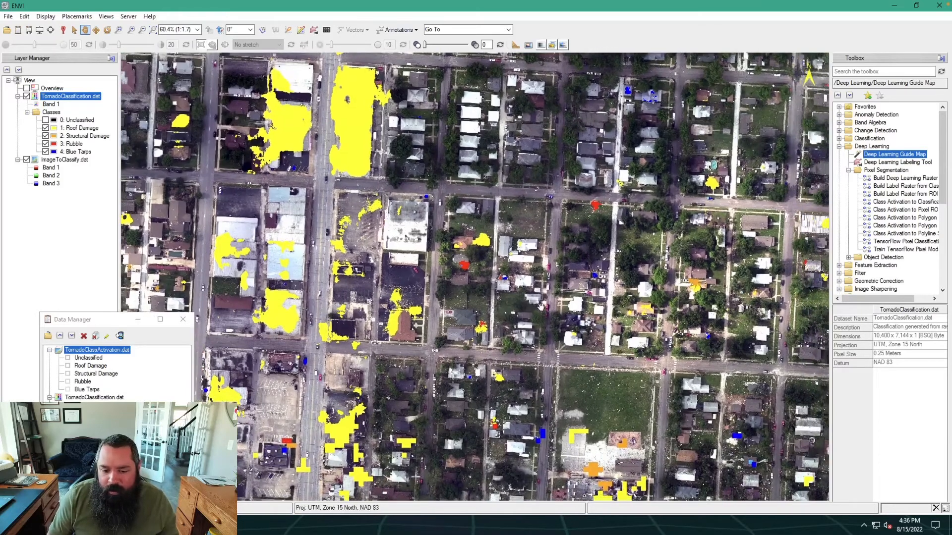
left_click_drag(541, 307, 306, 194)
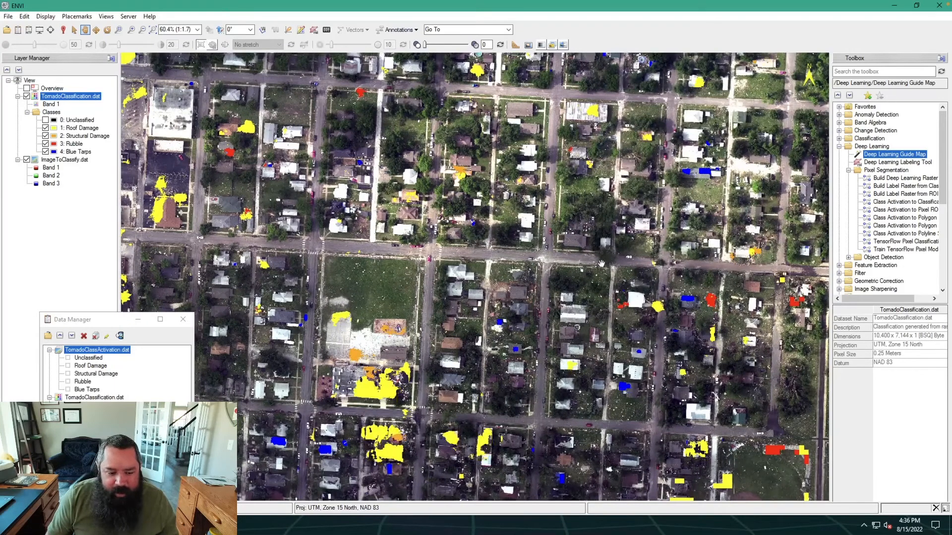
left_click(45, 151)
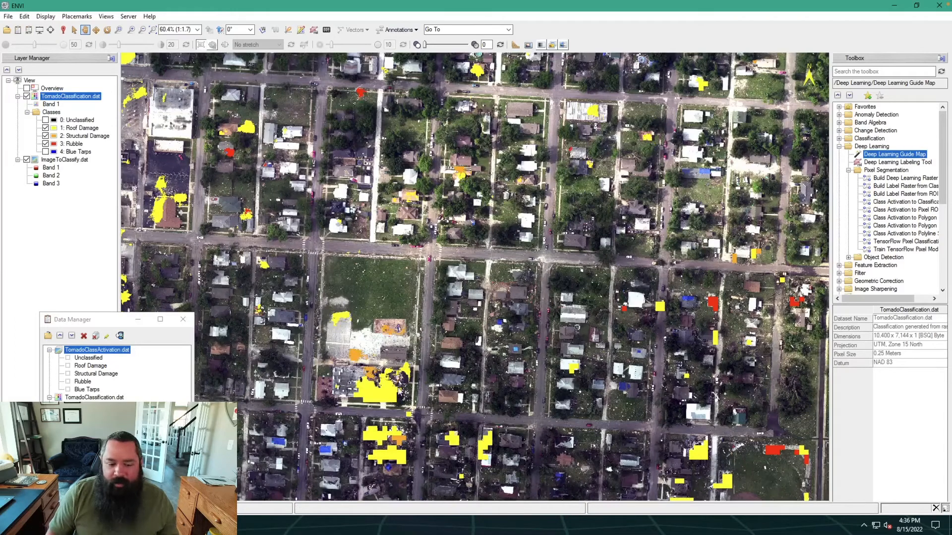
left_click_drag(292, 461, 406, 291)
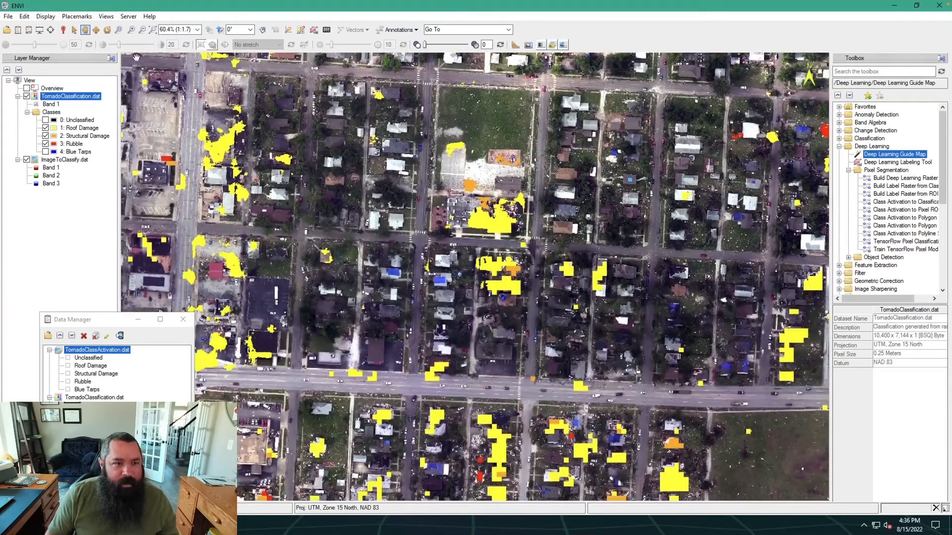
left_click(131, 30)
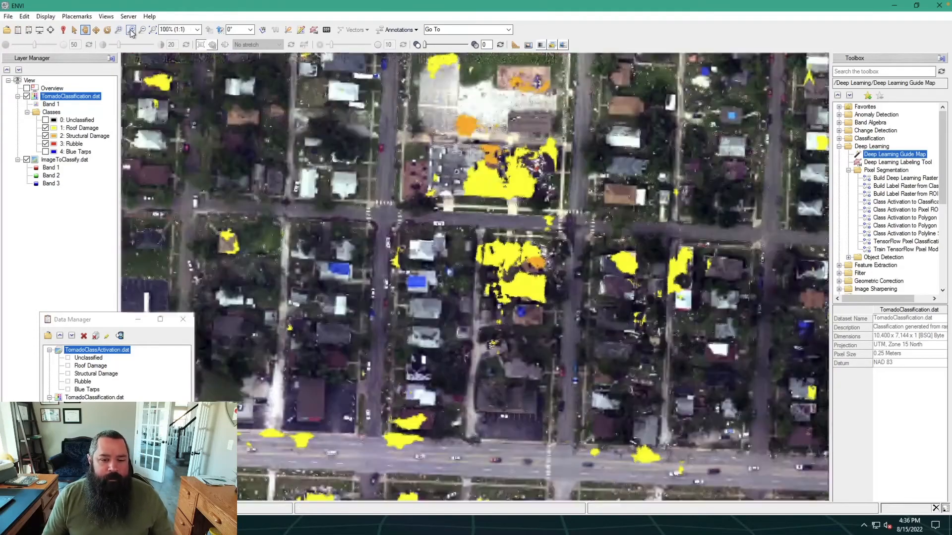
left_click(131, 31)
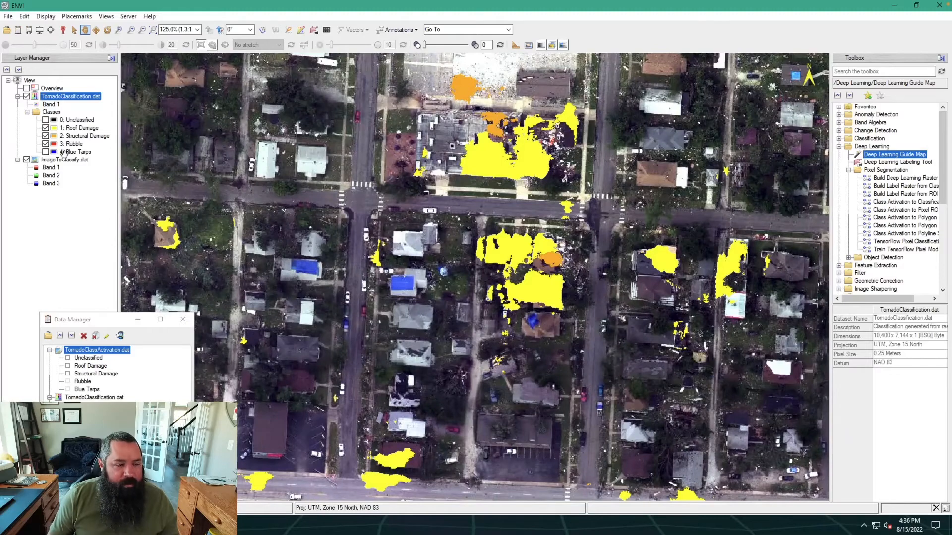
left_click(45, 151)
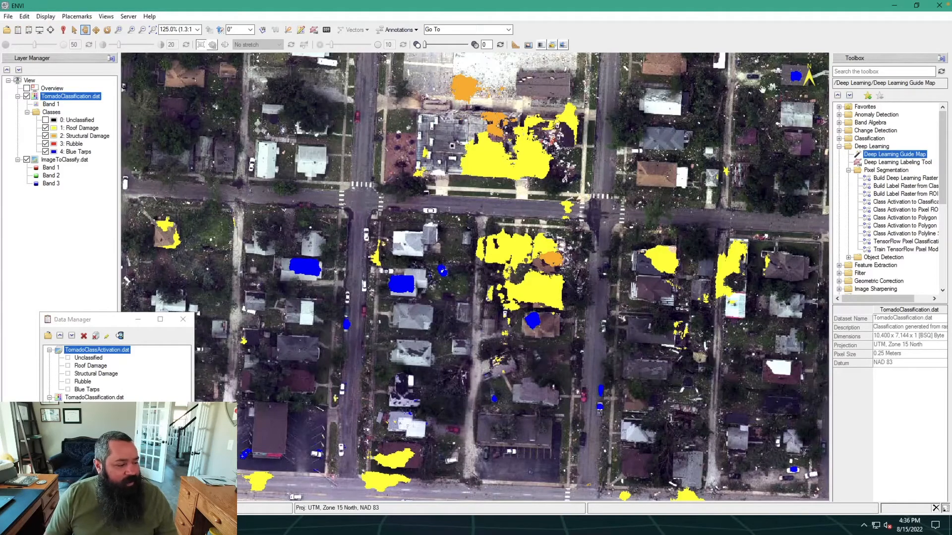
Step: Search the toolbox for vector tools and start Classification to Vector with TornadoClassification.dat as the input raster
left_click(848, 71)
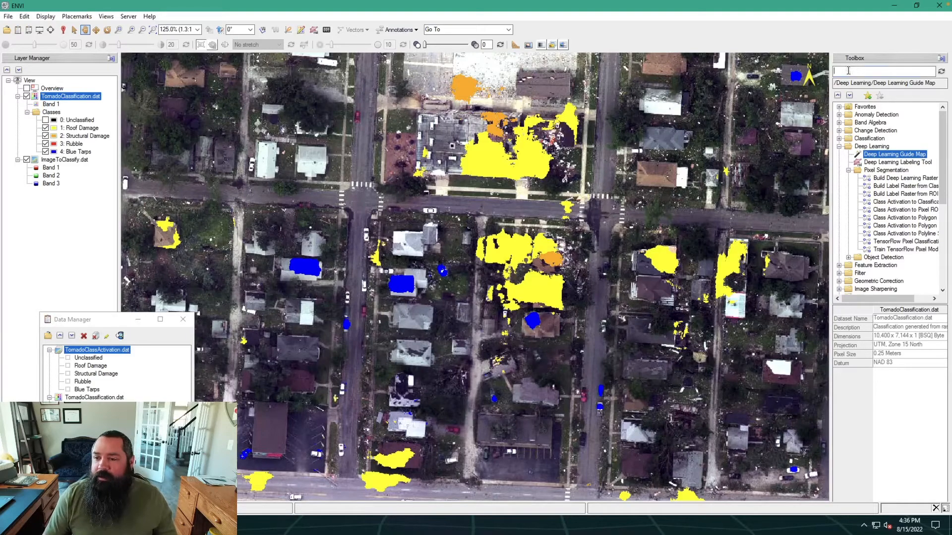
type("vecto")
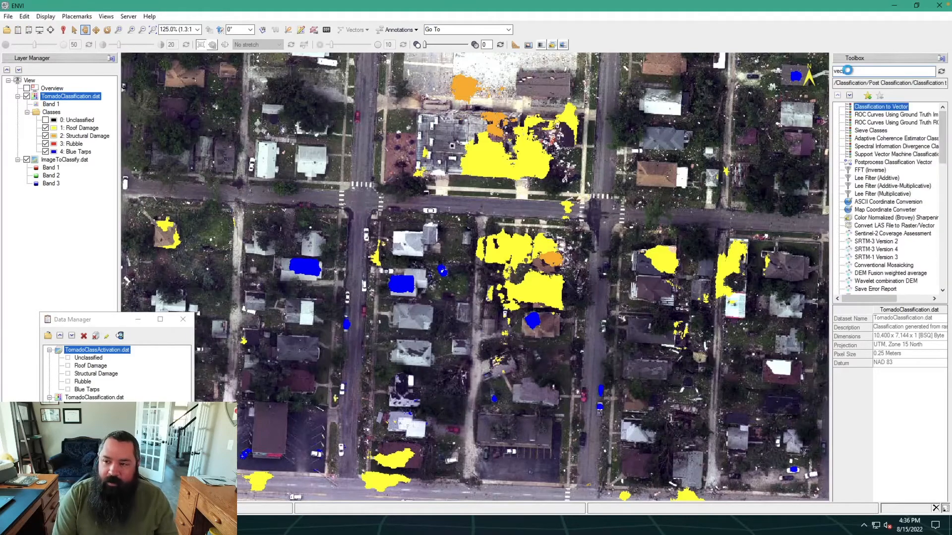
type("r")
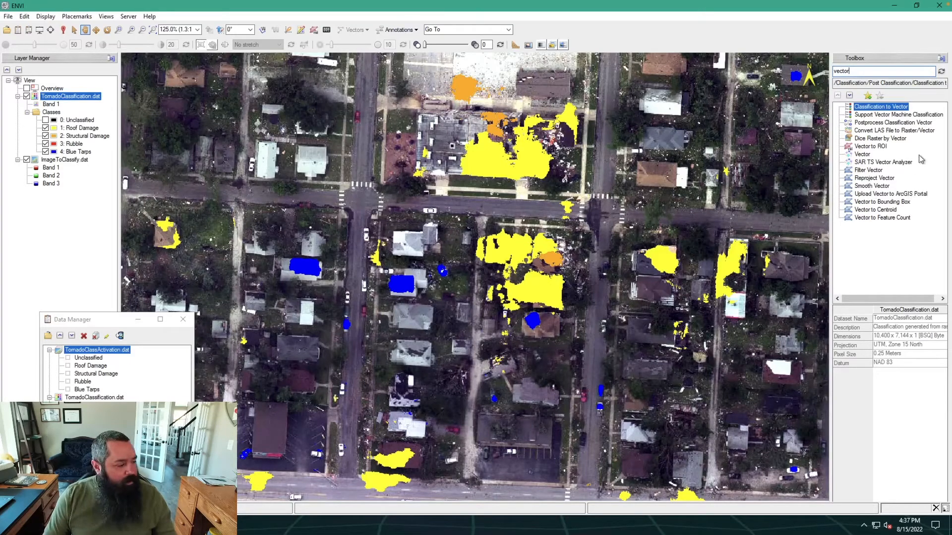
double_click(884, 110)
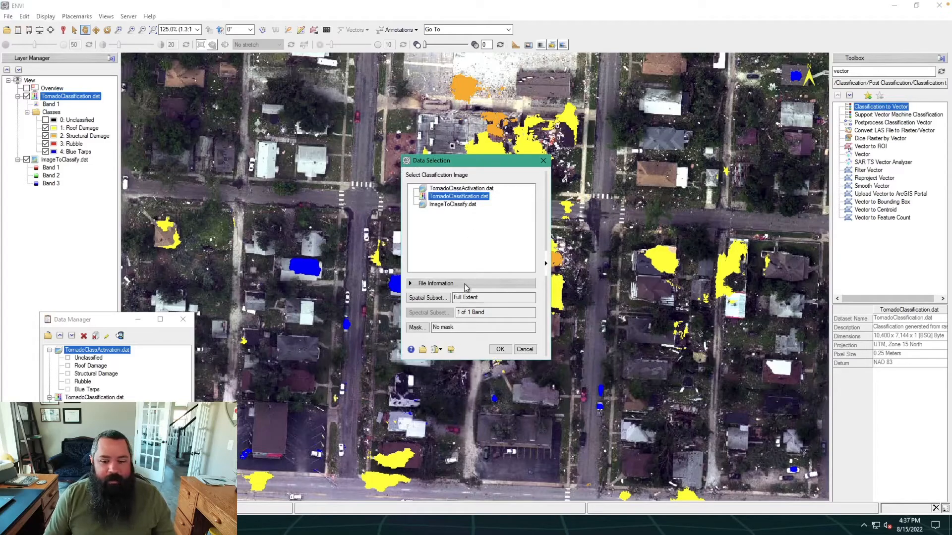
left_click(500, 349)
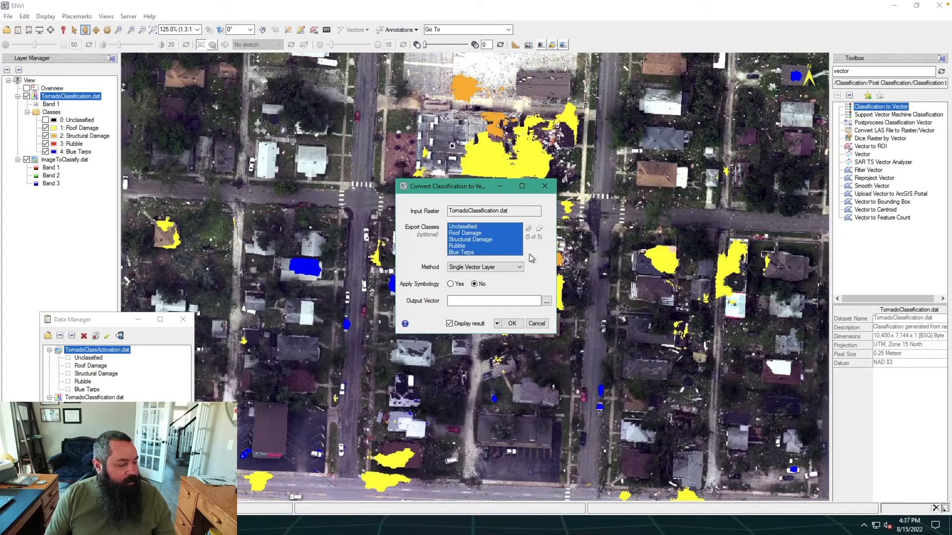
left_click(467, 228)
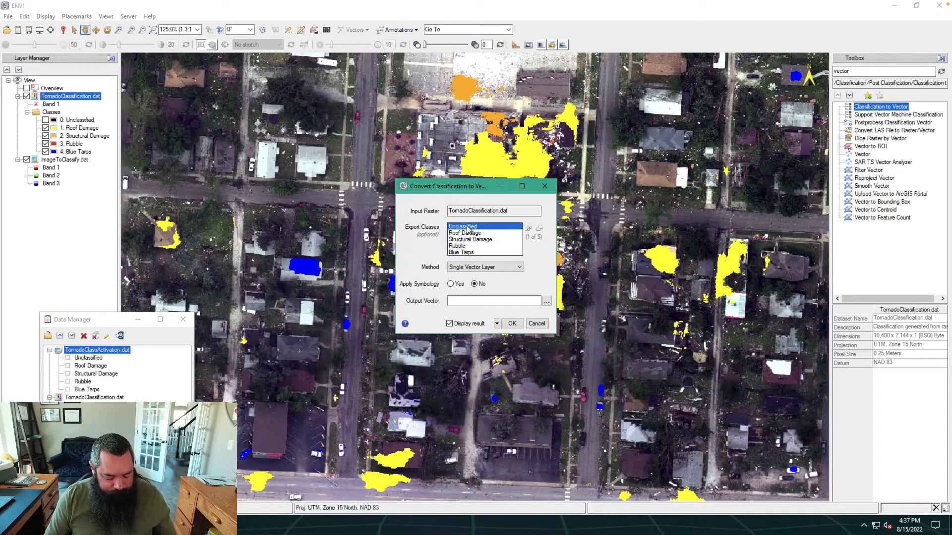
left_click(469, 233)
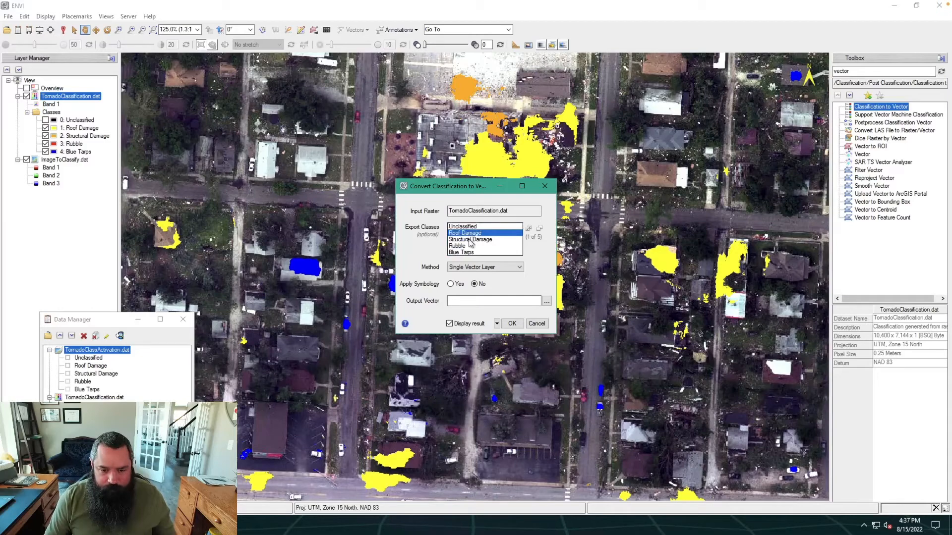
left_click_drag(470, 241, 463, 255)
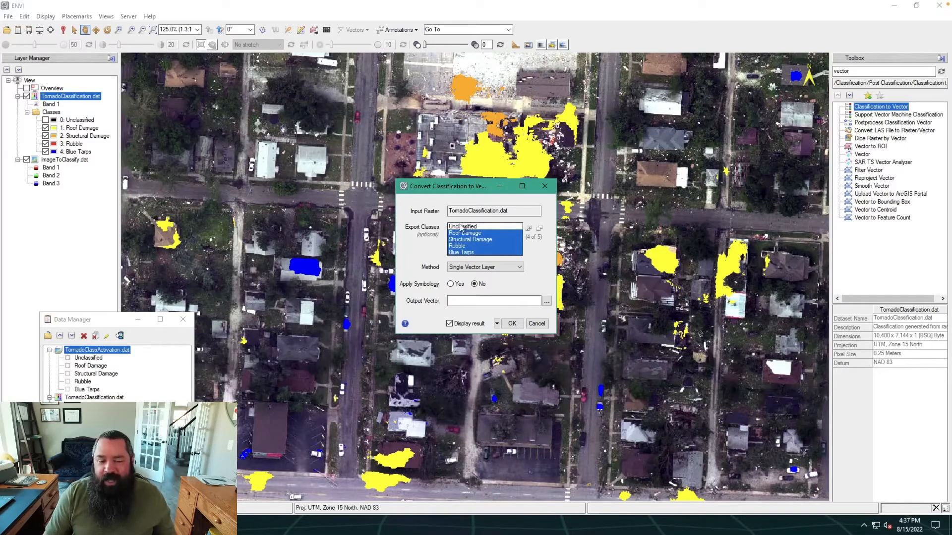
left_click(462, 227)
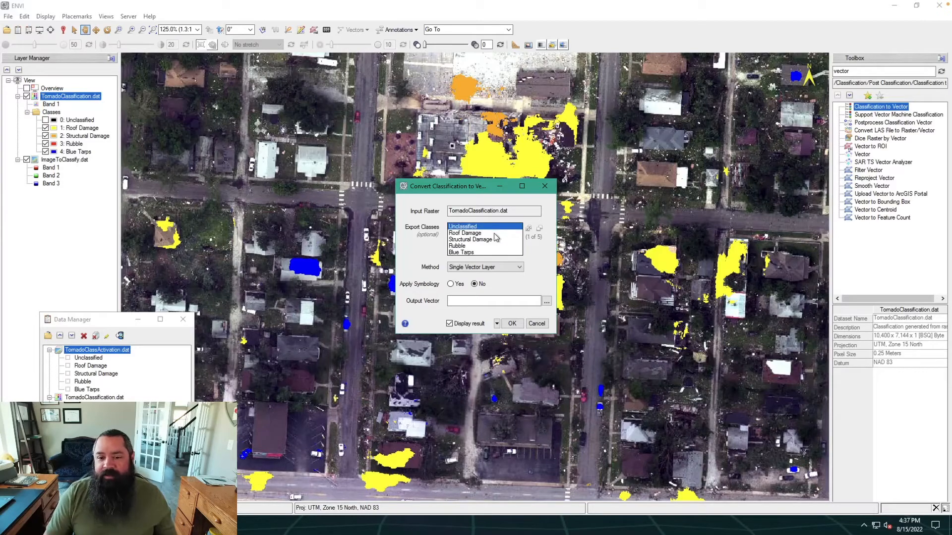
Step: Export only the Roof Damage, Structural Damage, Rubble and Blue Tarps classes, using the One Vector Layer Per Class method
left_click(467, 234)
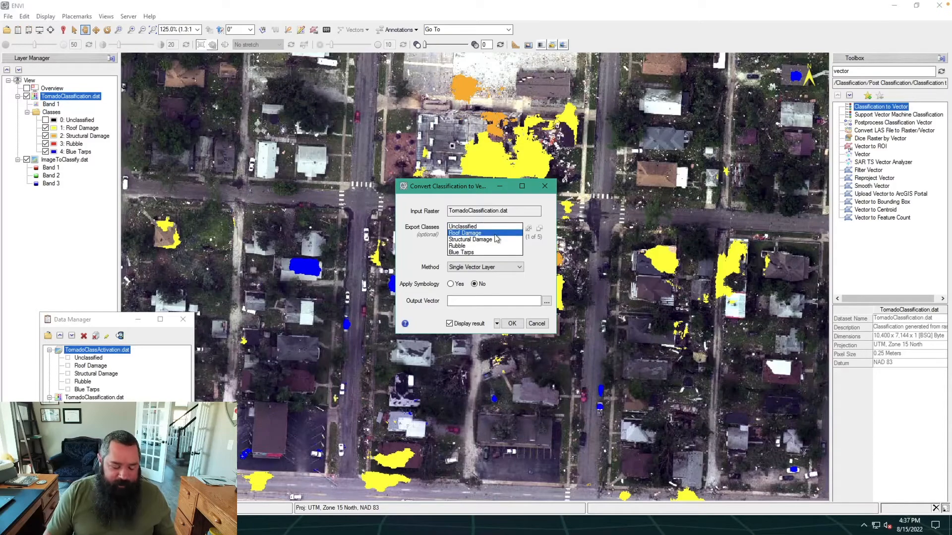
left_click(476, 241, "ctrl")
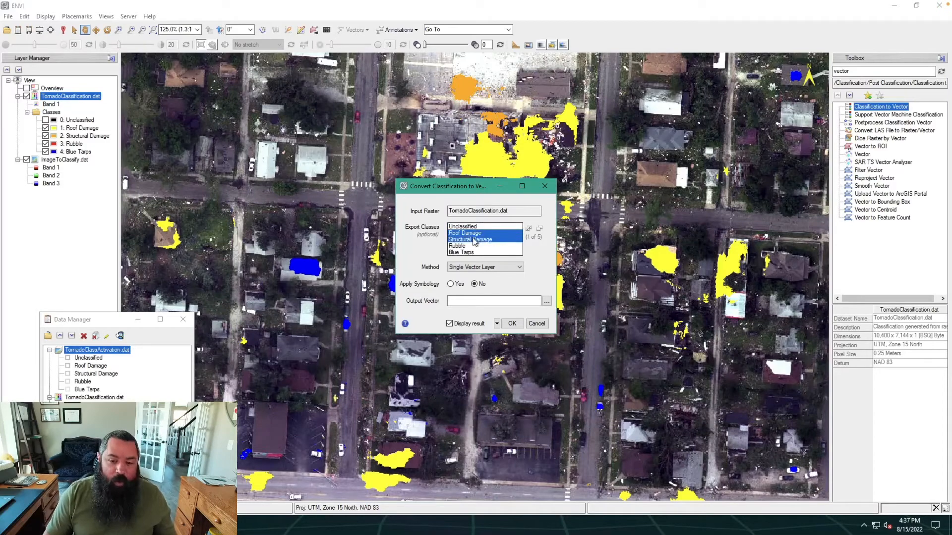
left_click(462, 247, "ctrl")
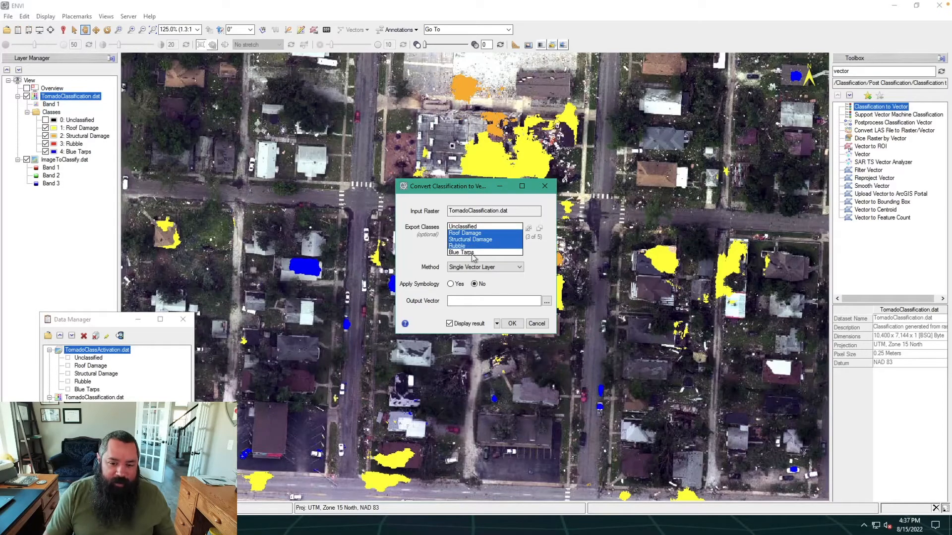
left_click(472, 253, "ctrl")
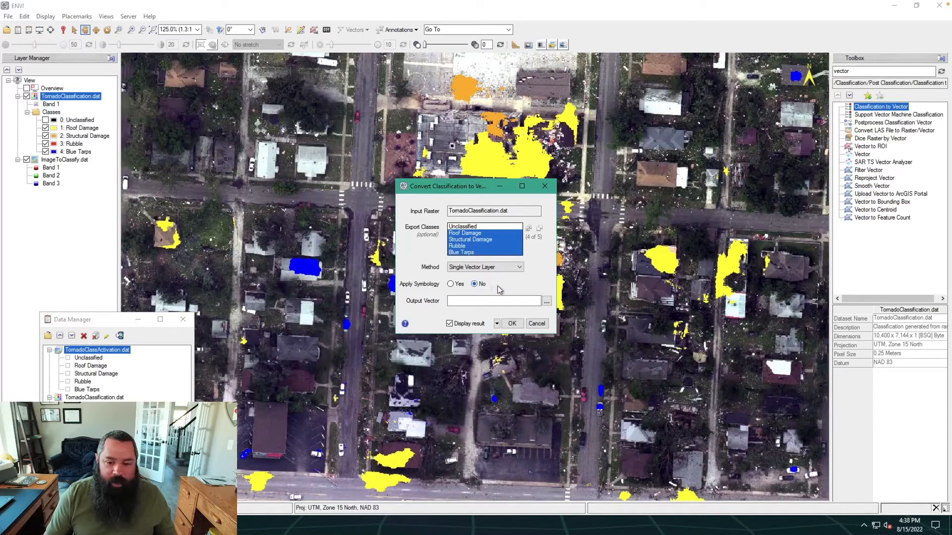
left_click(498, 268)
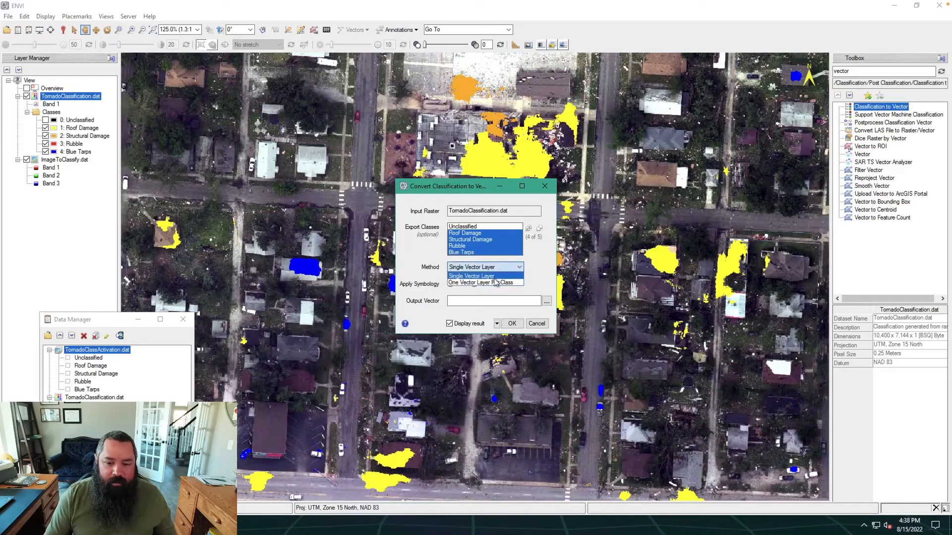
left_click(495, 282)
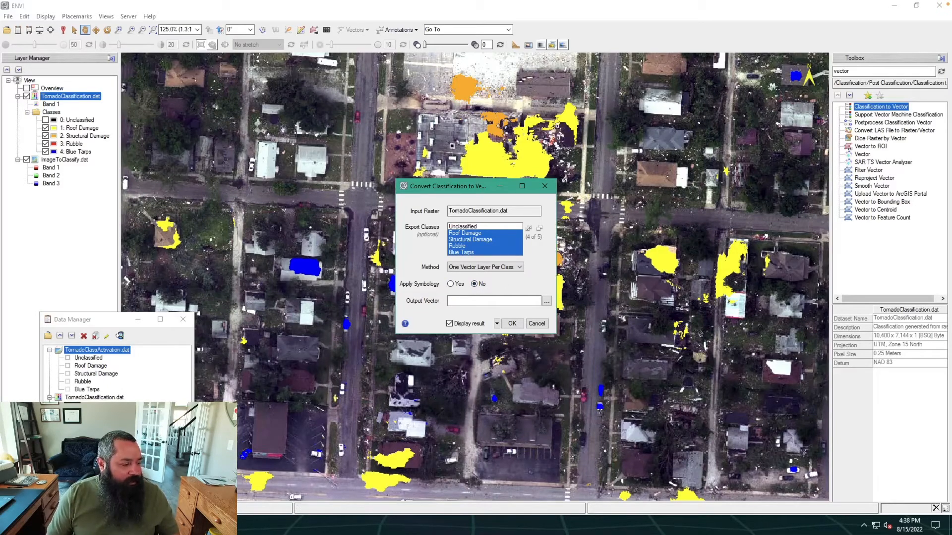
Step: Set the output vector to ClassificationToShapefile.shp in the tornado folder and run the conversion
left_click(547, 302)
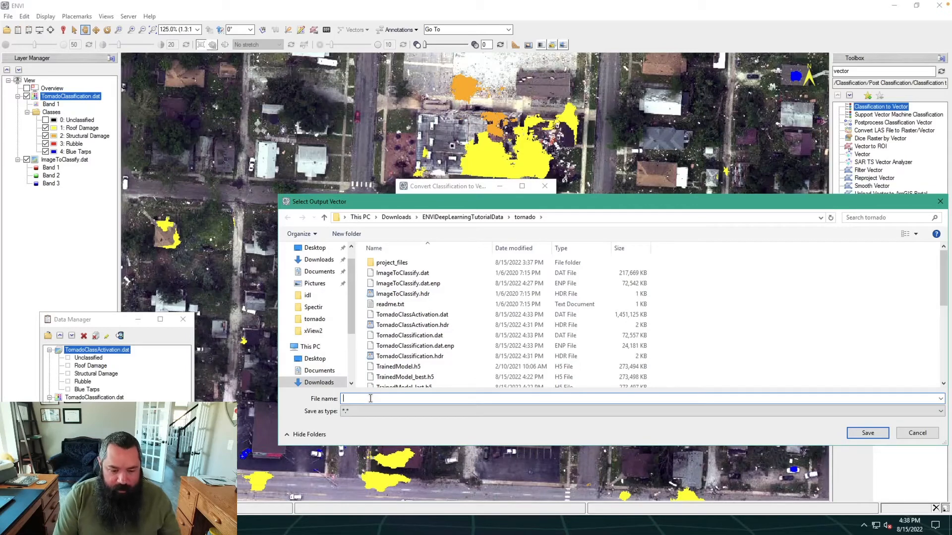
type("Class")
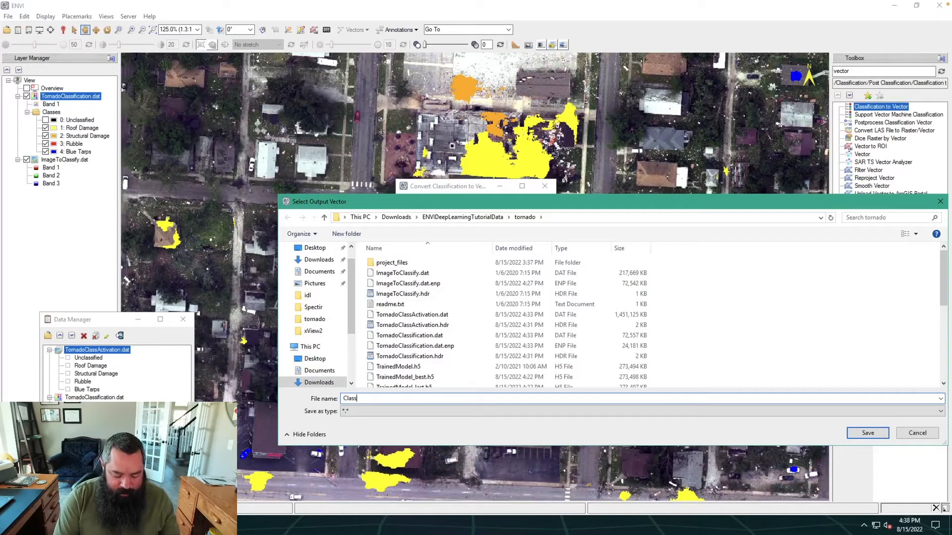
type("ificat")
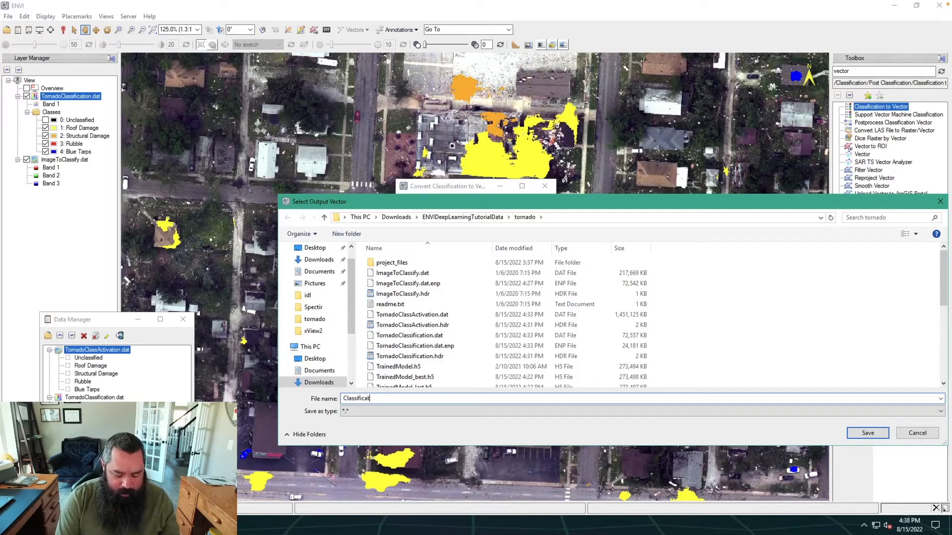
type("ion")
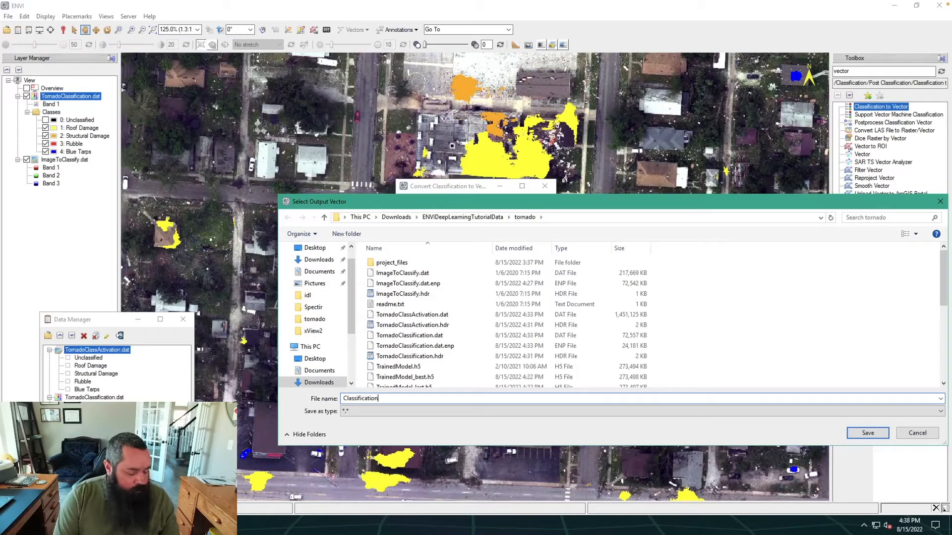
type("ToShapefile")
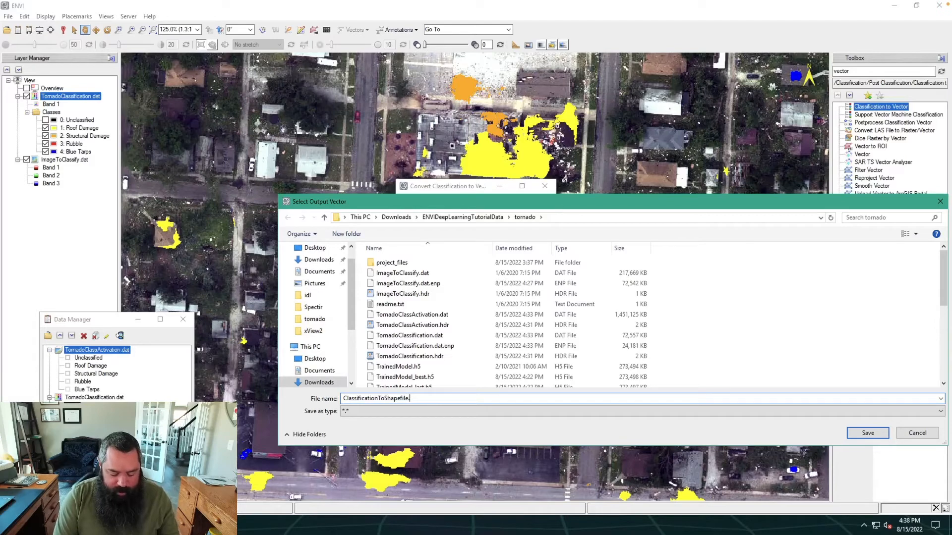
type(".s")
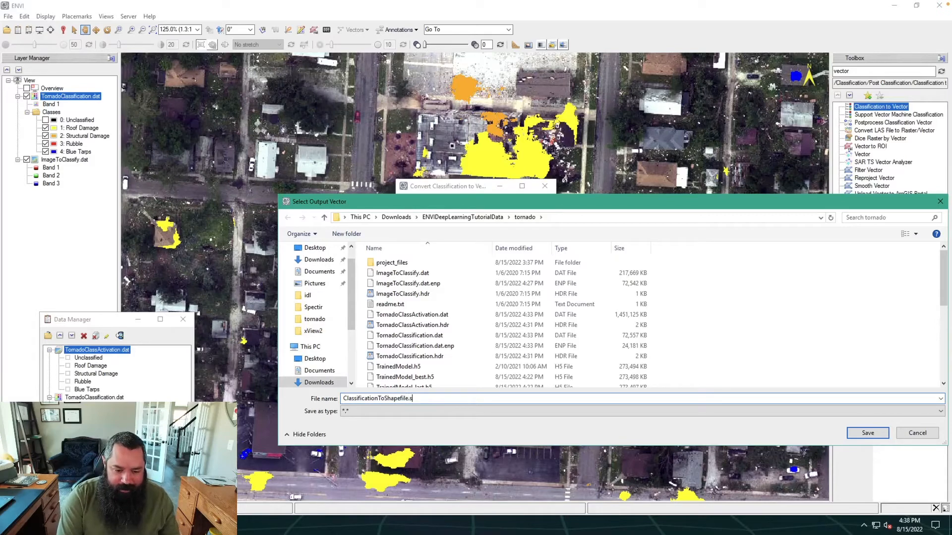
type("hp")
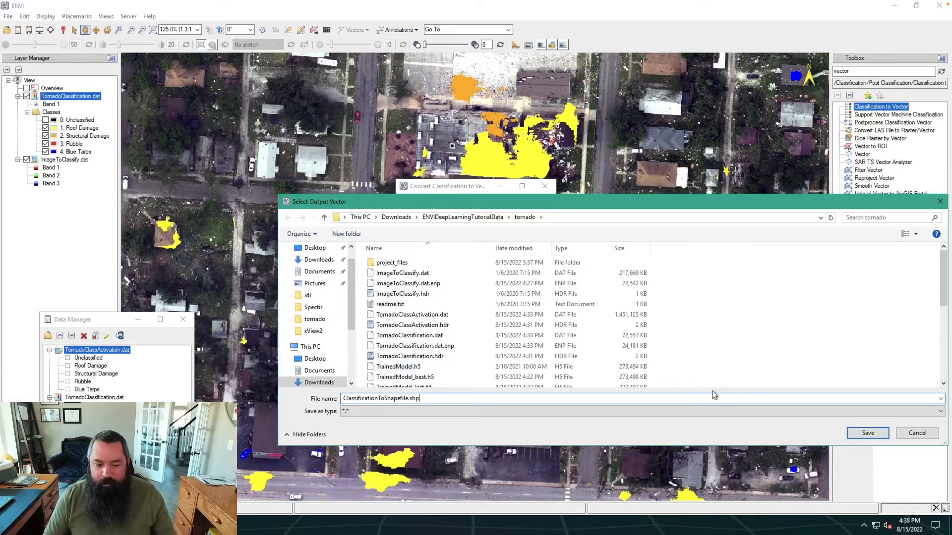
left_click(873, 434)
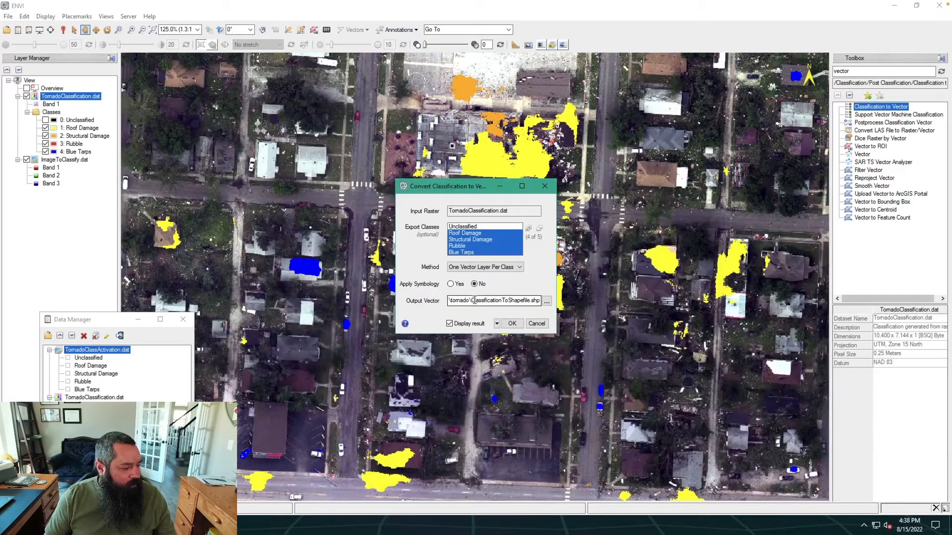
left_click(513, 325)
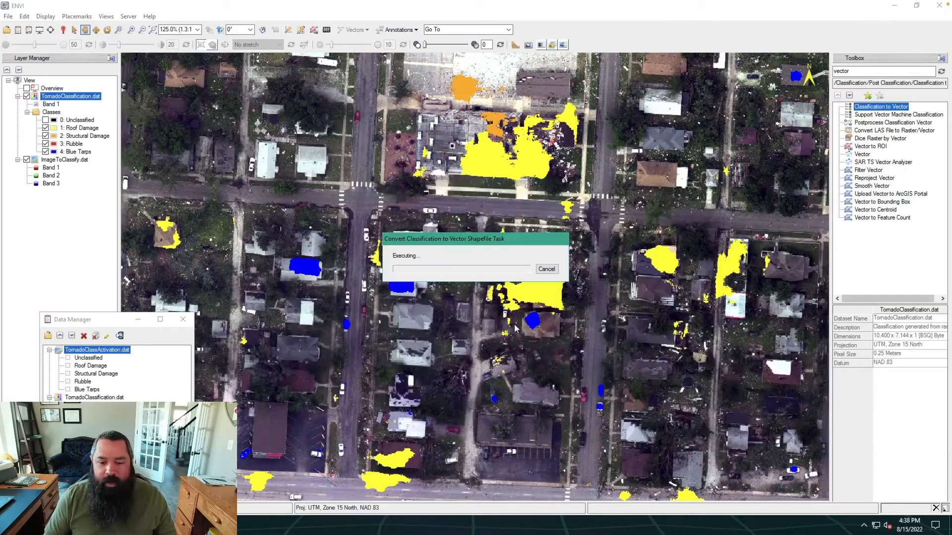
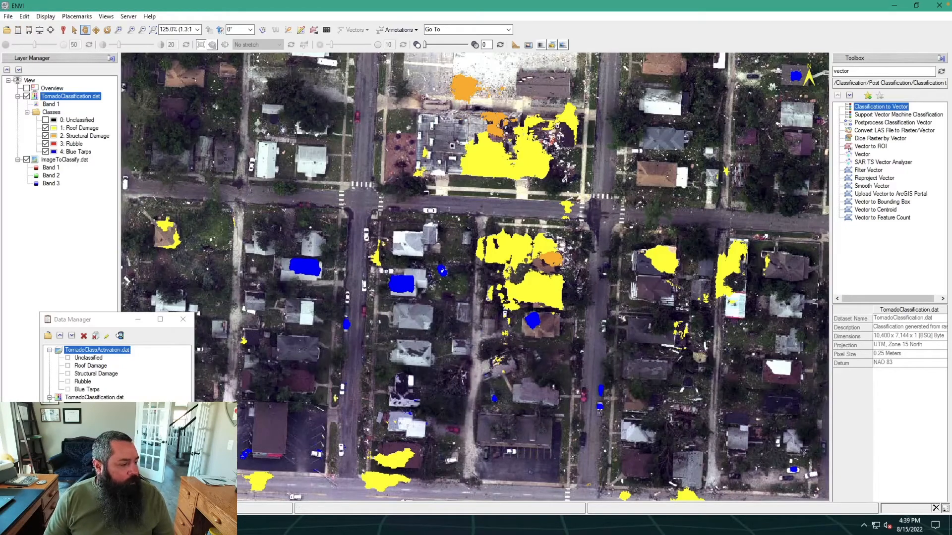
Step: Hide the TornadoClassification.dat layer to expose the source image
left_click(27, 97)
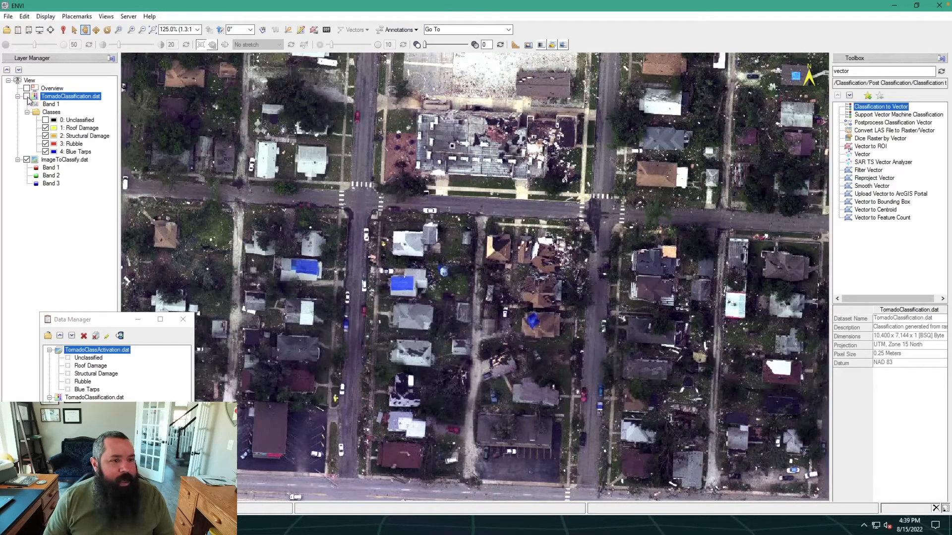
Step: Open the Blue_Tarps, Roof_Damage, Rubble and Structural_Damage ClassificationToShapefile .shp files together from the tornado folder
left_click(7, 30)
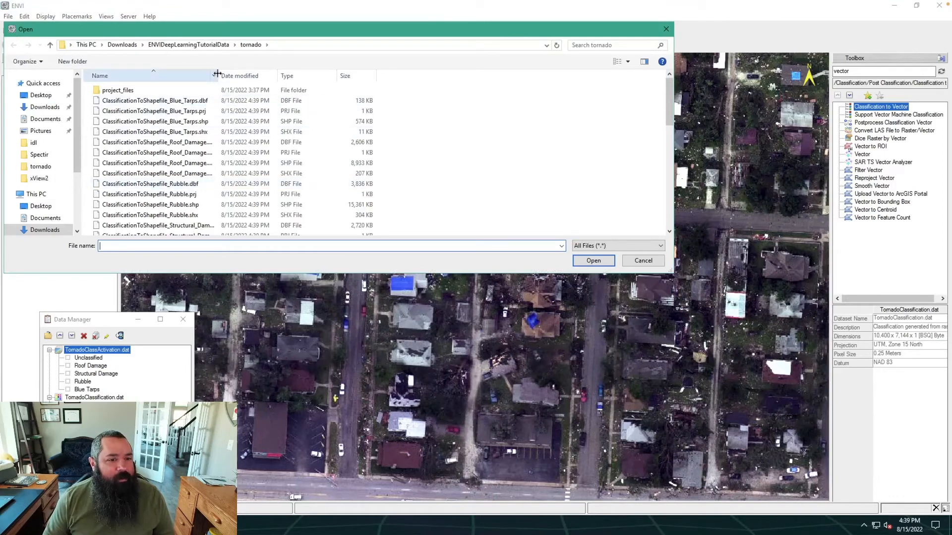
left_click_drag(217, 73, 303, 74)
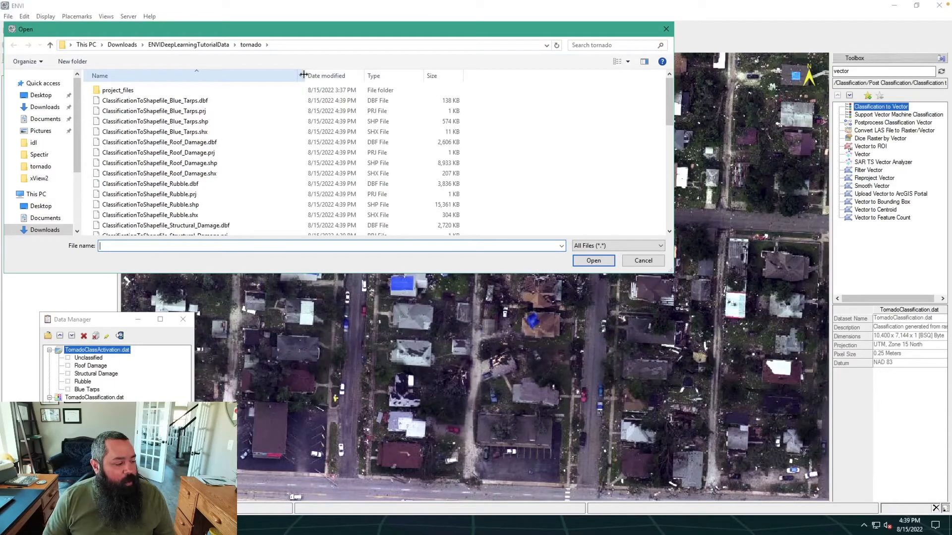
left_click(211, 123)
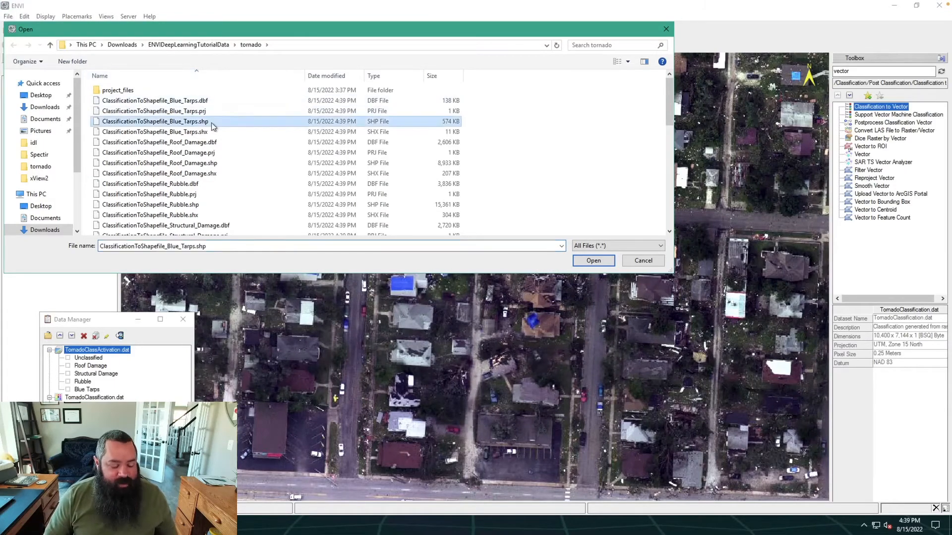
left_click(216, 164, "ctrl")
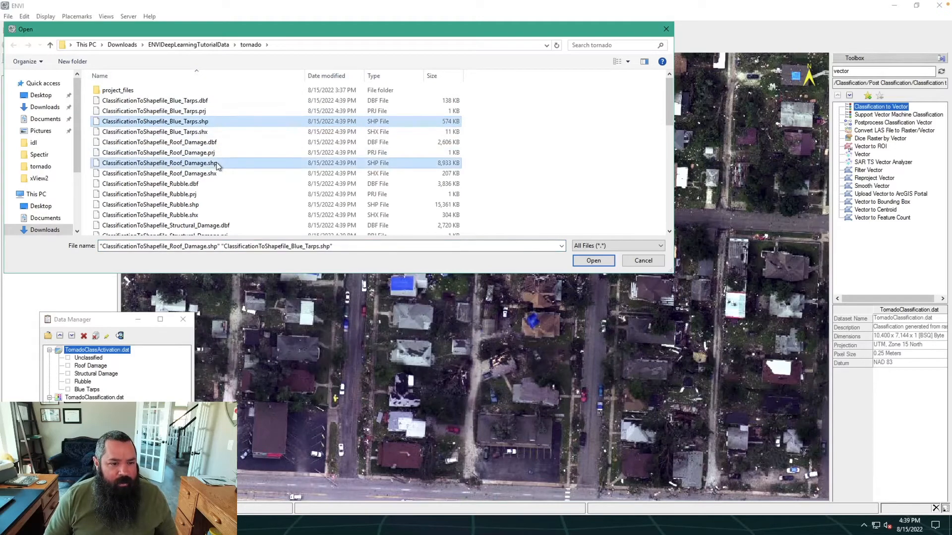
left_click(204, 204, "ctrl")
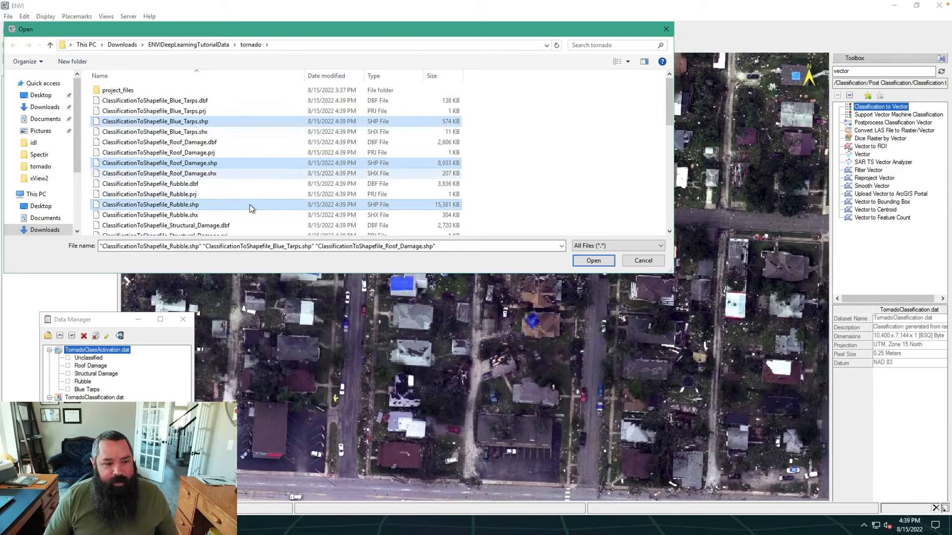
left_click(670, 232)
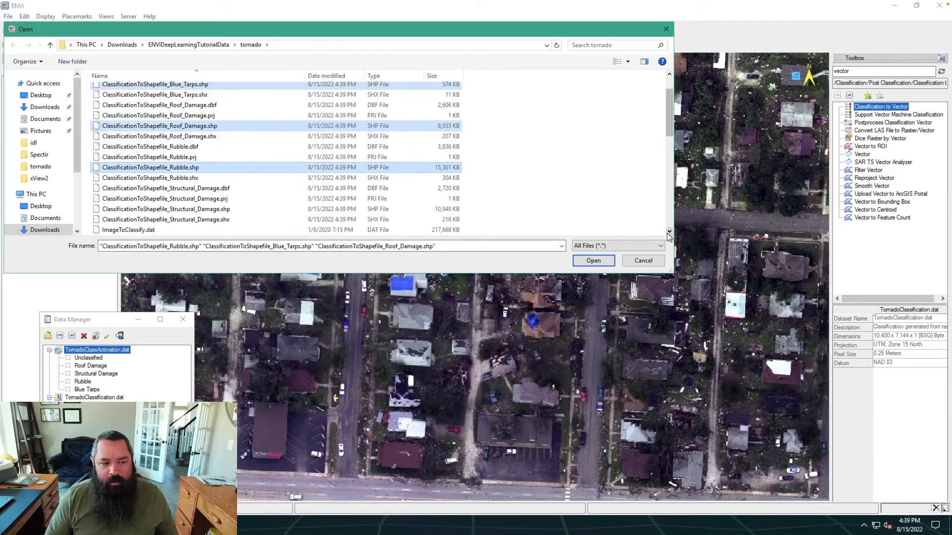
left_click(213, 210, "ctrl")
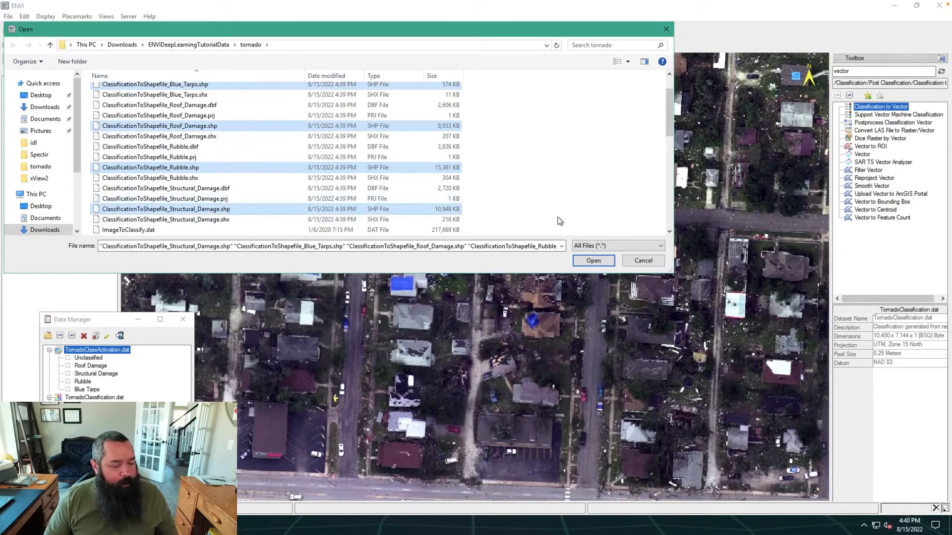
left_click(595, 261)
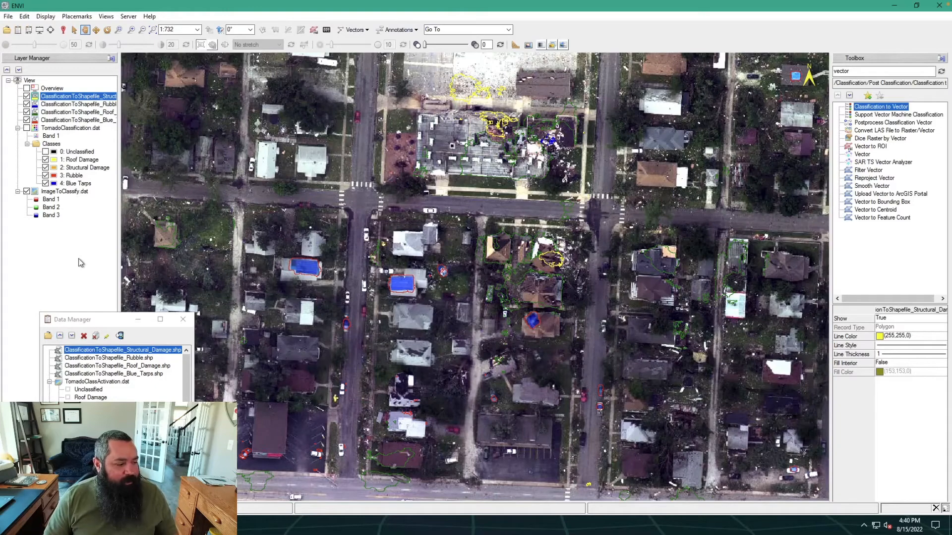
Step: Set the line color of the Blue Tarps shapefile layer to blue (0,0,240) and apply it
left_click(87, 97)
left_click(77, 122)
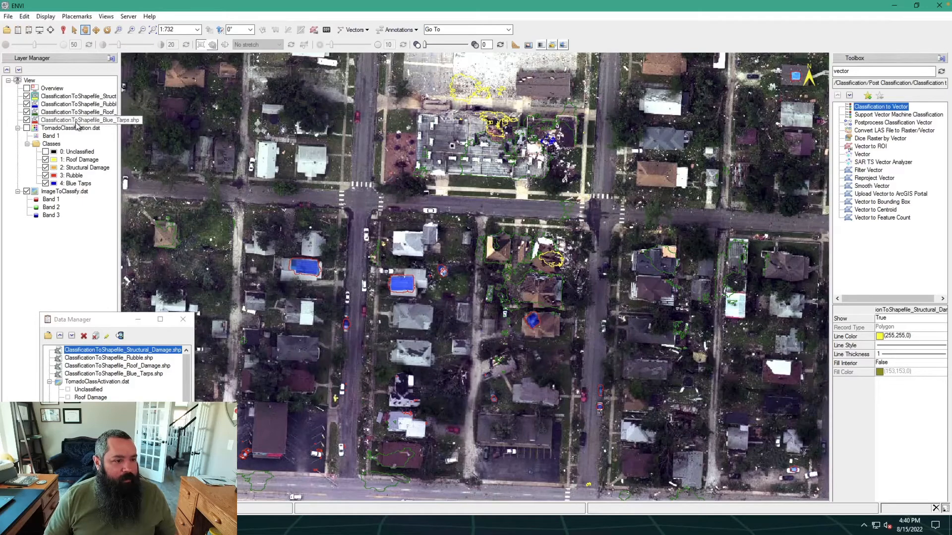
double_click(93, 121)
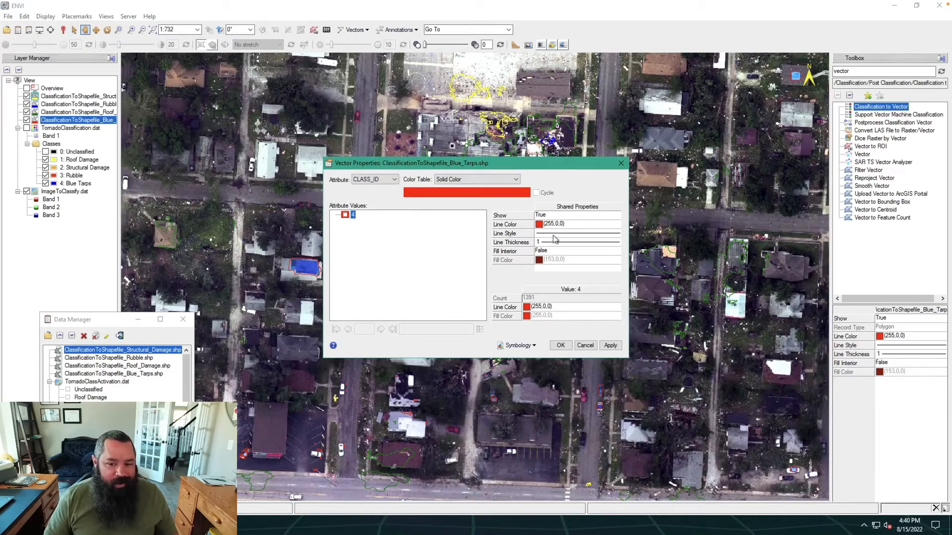
left_click(568, 225)
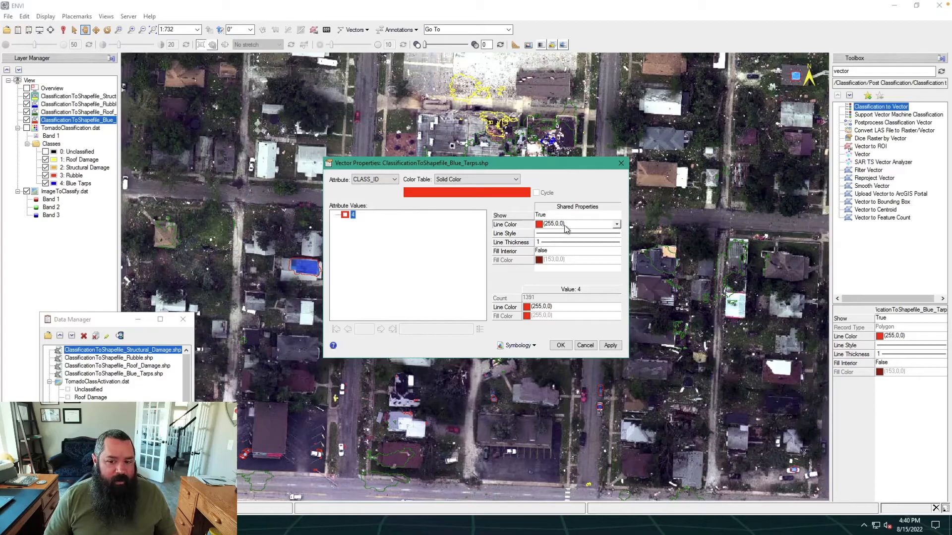
left_click(616, 226)
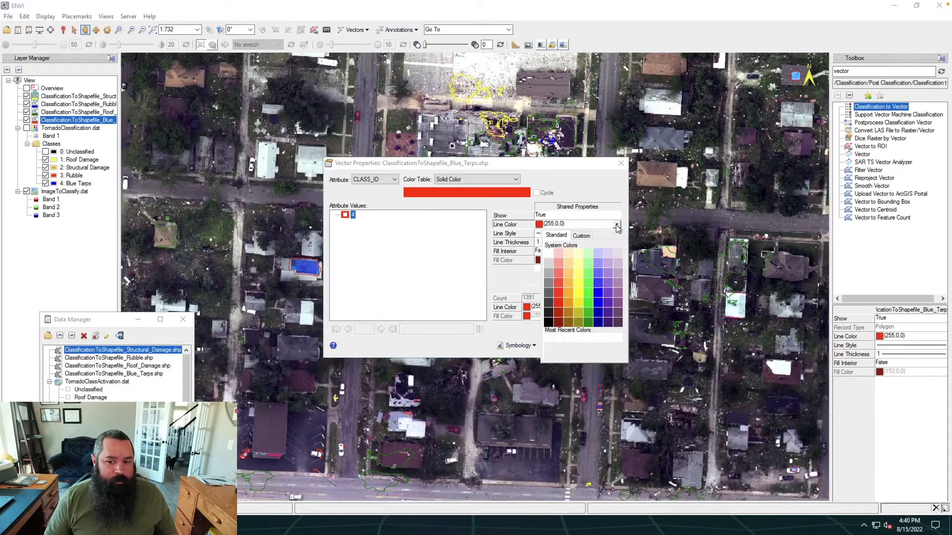
left_click(600, 305)
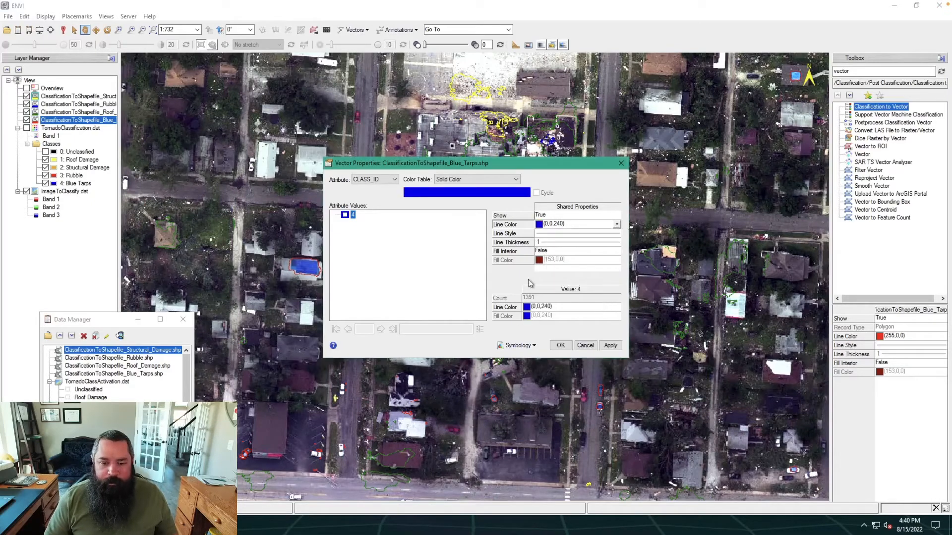
left_click(609, 345)
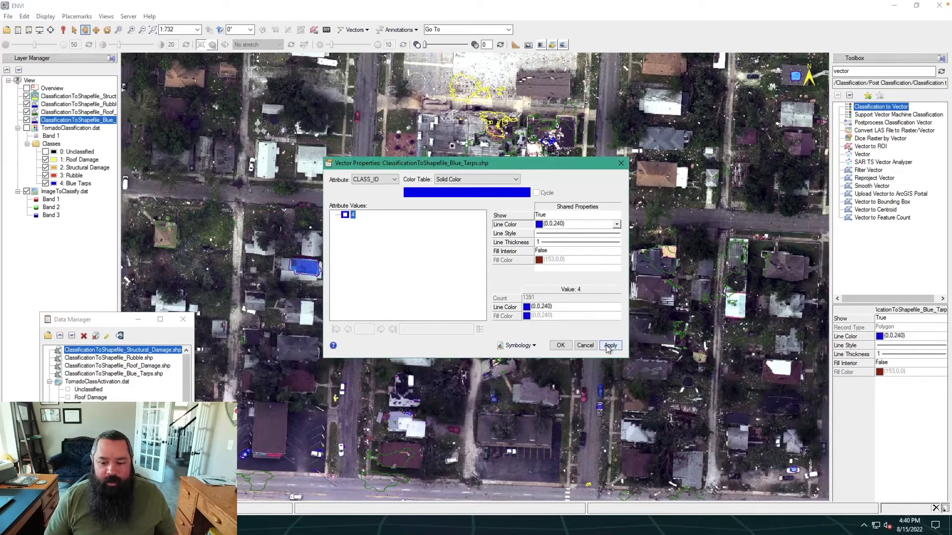
left_click(563, 348)
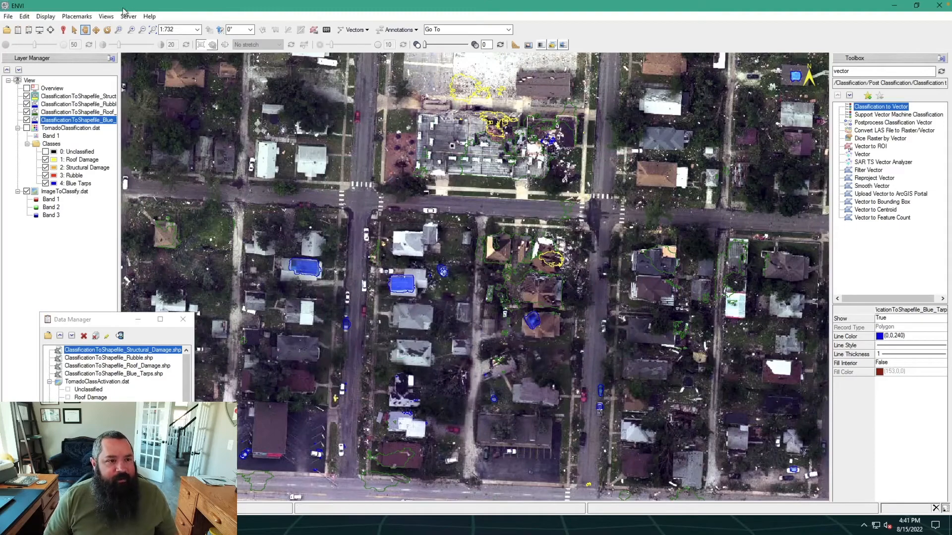
Step: Set the line thickness of the Blue Tarps shapefile layer to 3 and apply it
left_click(130, 30)
left_click(130, 31)
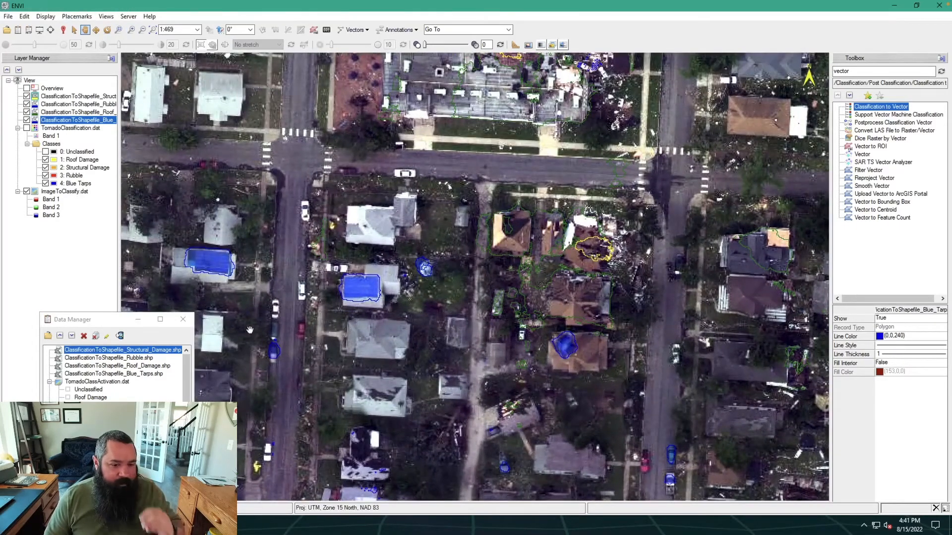
left_click_drag(250, 329, 515, 329)
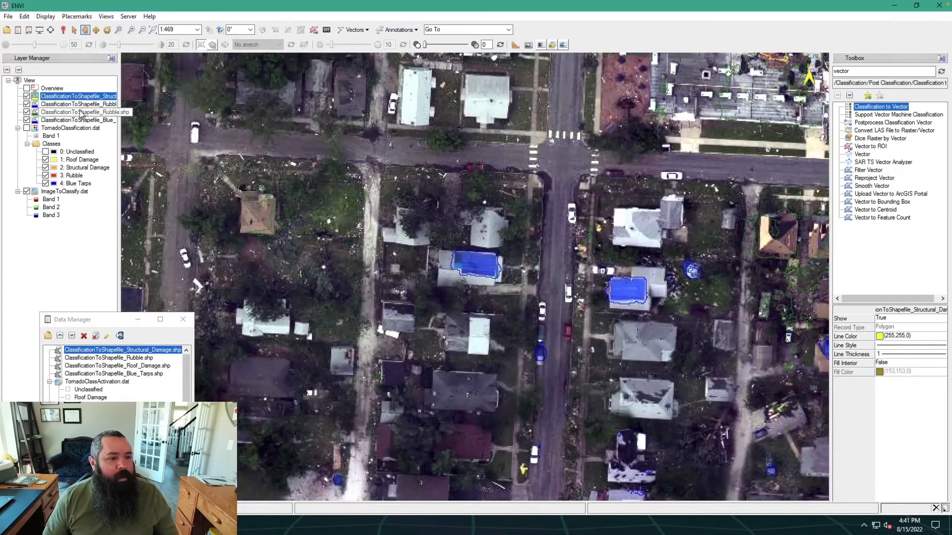
double_click(64, 120)
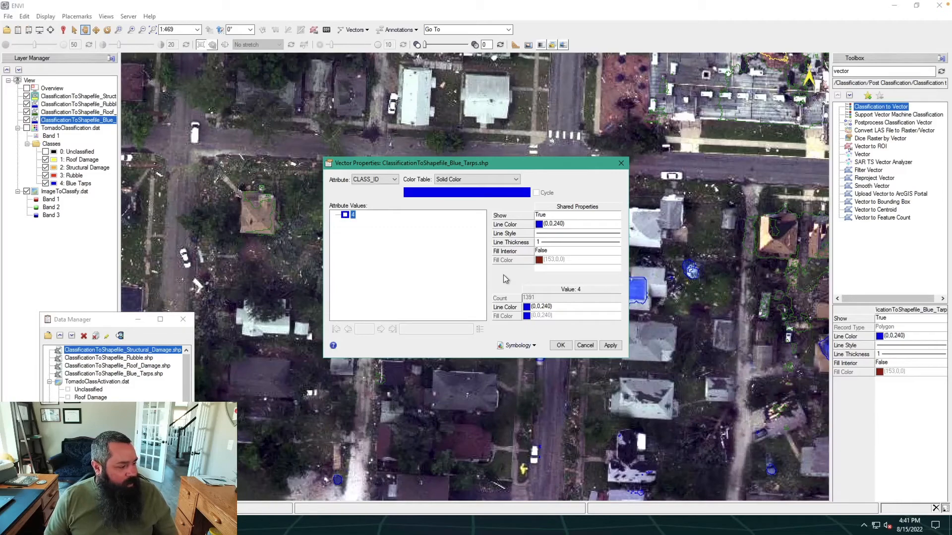
left_click(554, 242)
left_click(616, 243)
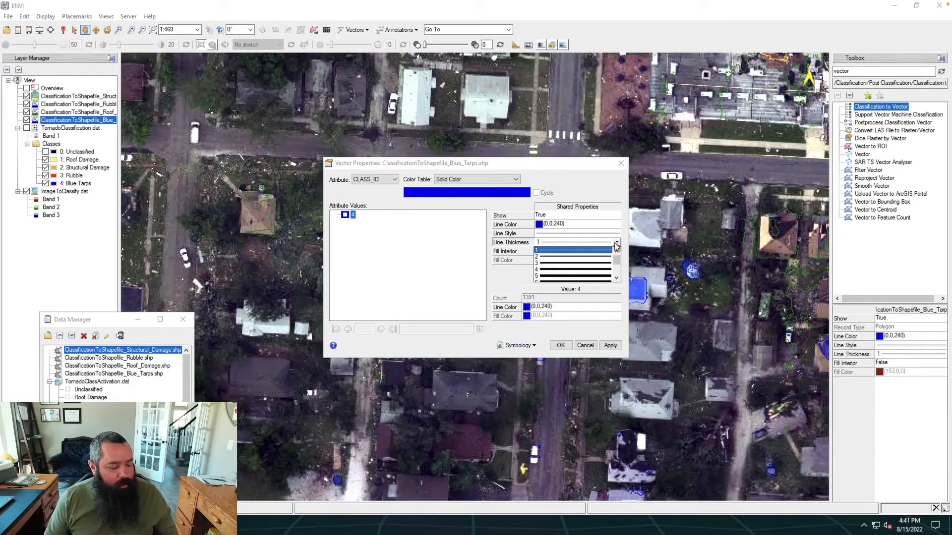
left_click(576, 263)
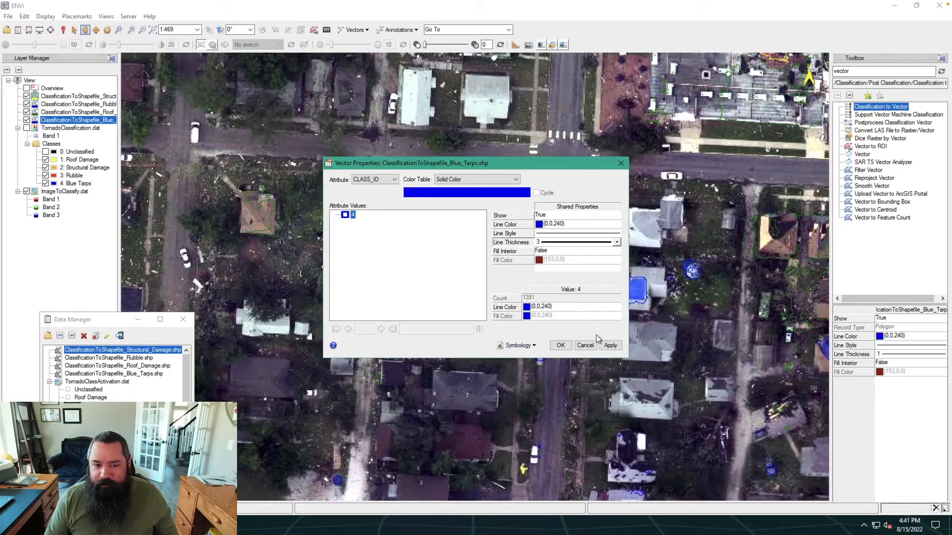
left_click(609, 348)
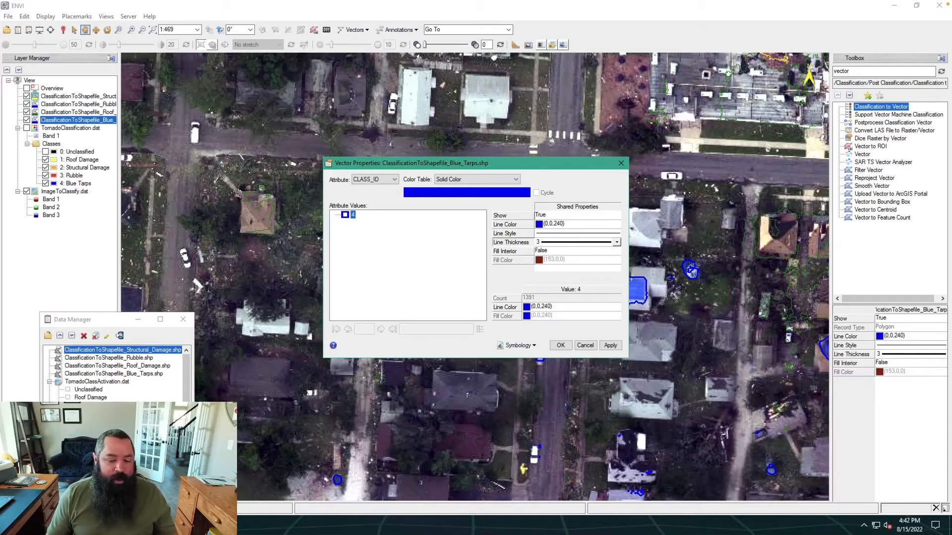
Step: Save the Blue Tarps layer's styling to its symbology file and close its vector properties
left_click(519, 345)
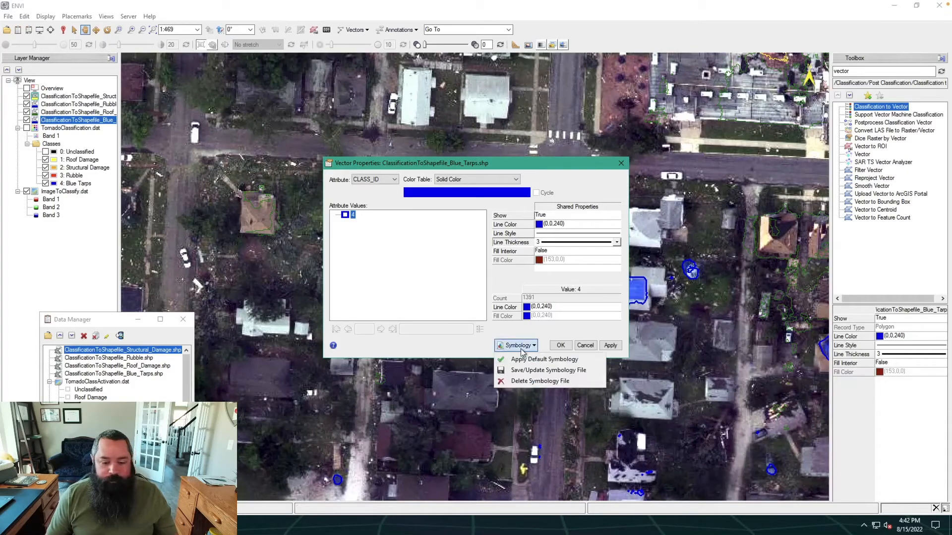
left_click(526, 374)
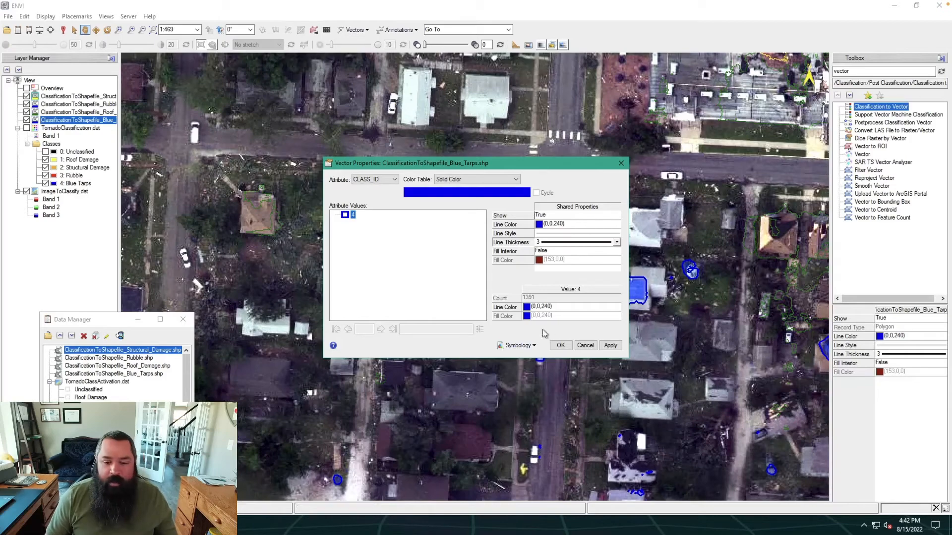
left_click(561, 346)
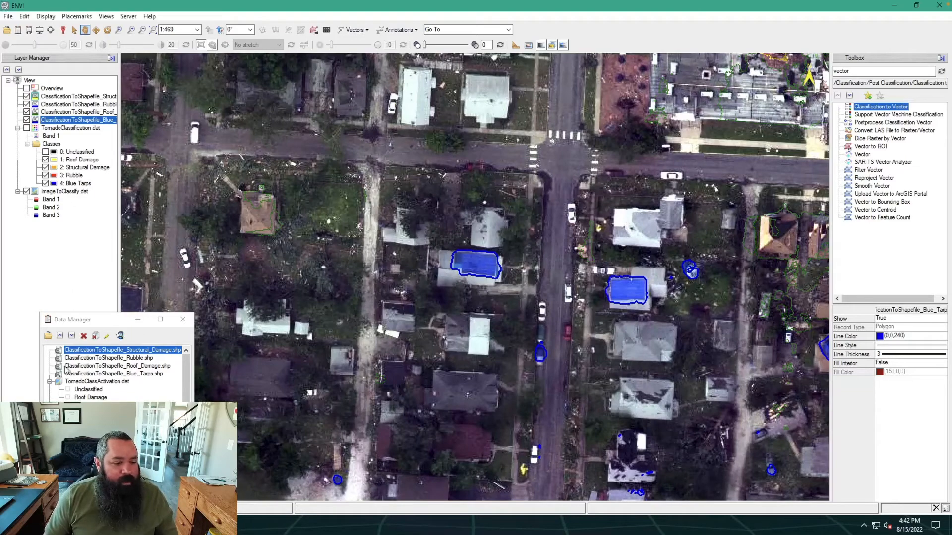
Step: Remove ClassificationToShapefile_Blue_Tarps.shp from the session and reopen it from the tornado folder to check its saved symbology
left_click(121, 374)
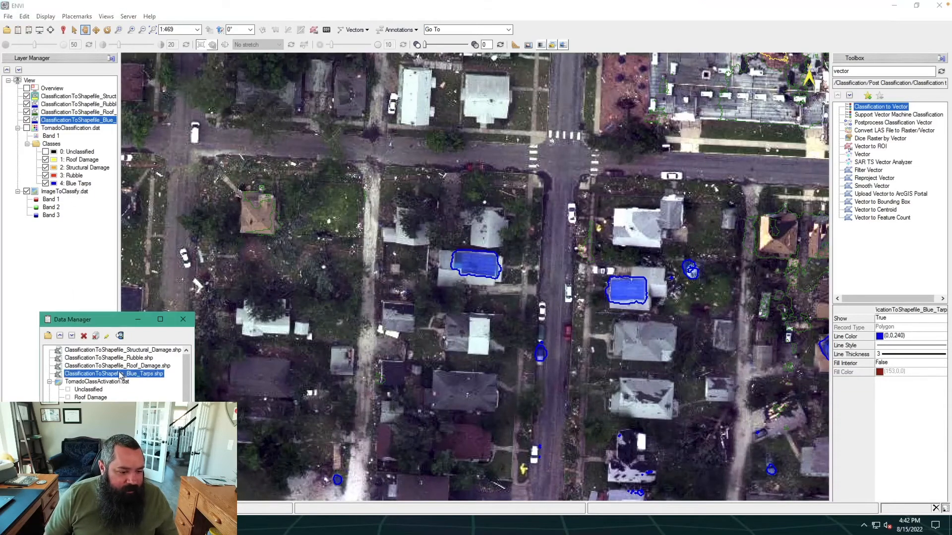
left_click(84, 336)
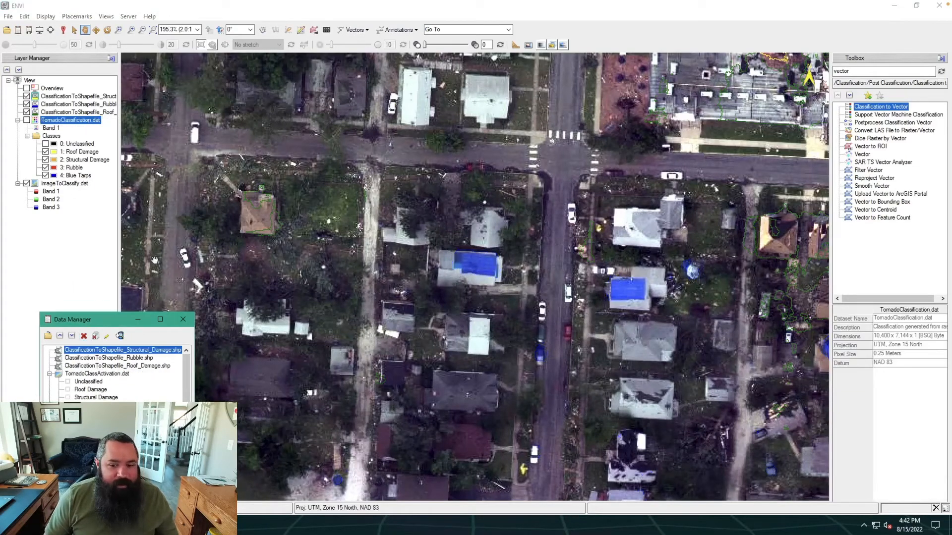
left_click(7, 30)
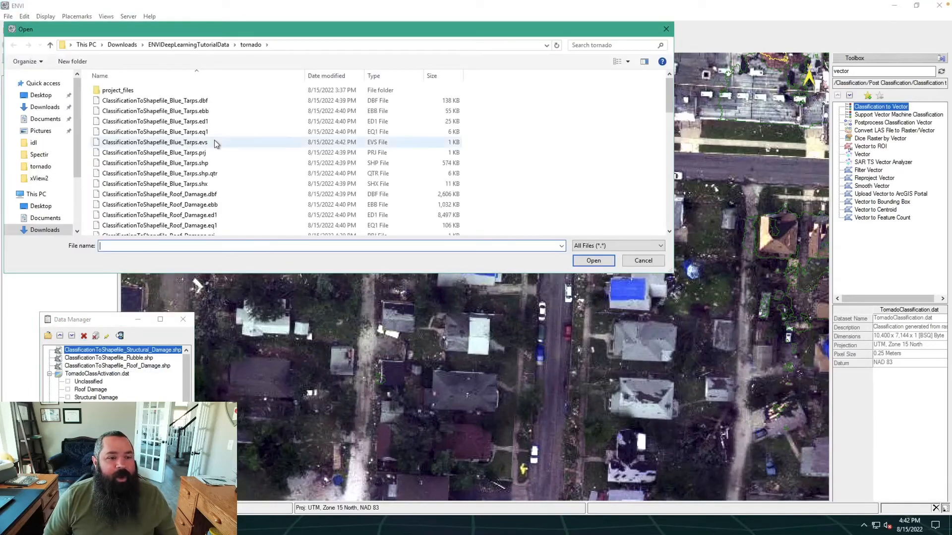
left_click(200, 164)
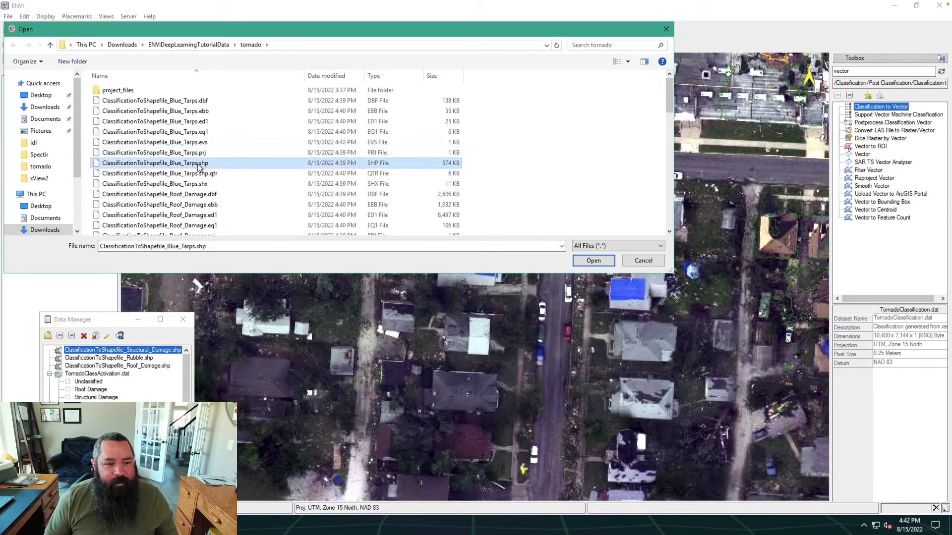
left_click(592, 260)
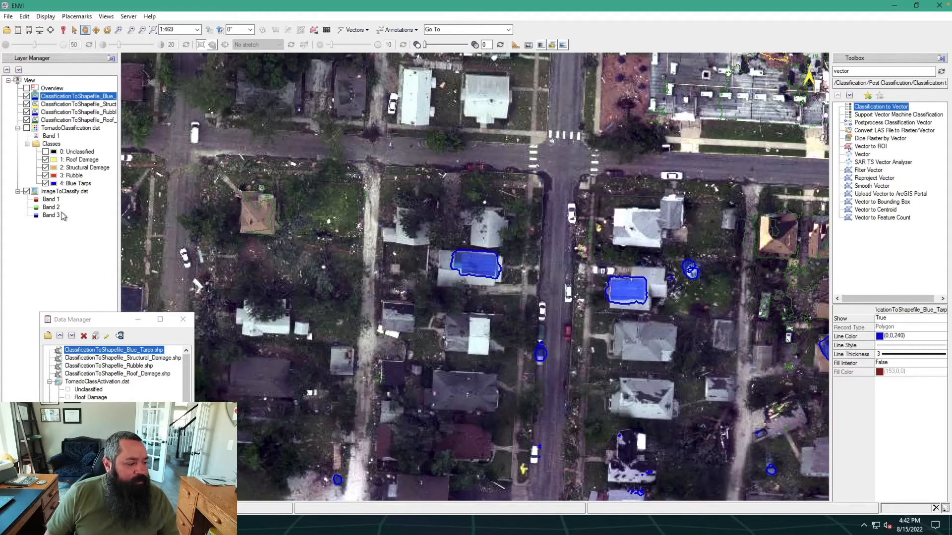
Step: Set the Roof Damage shapefile layer's line color to yellow (255,255,29) and its line thickness to 3, applying both
left_click(81, 121)
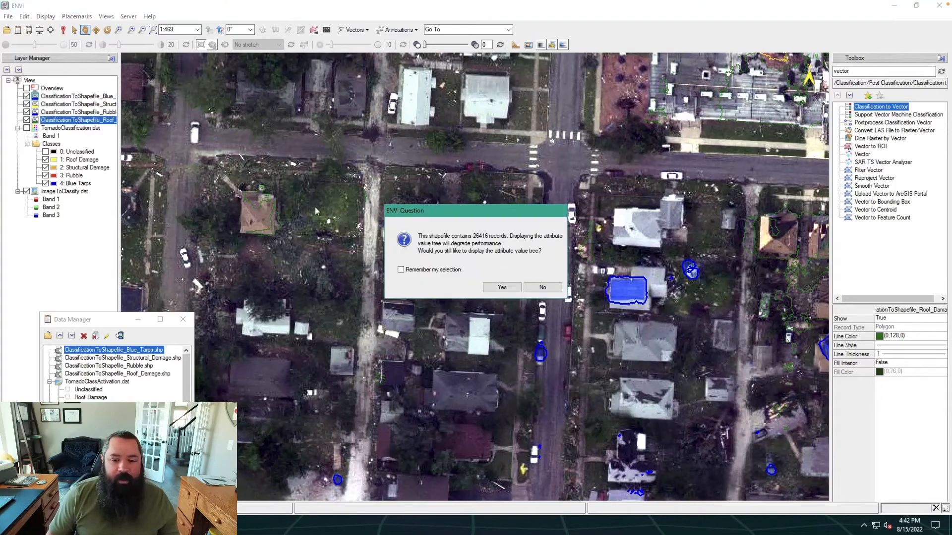
left_click(505, 287)
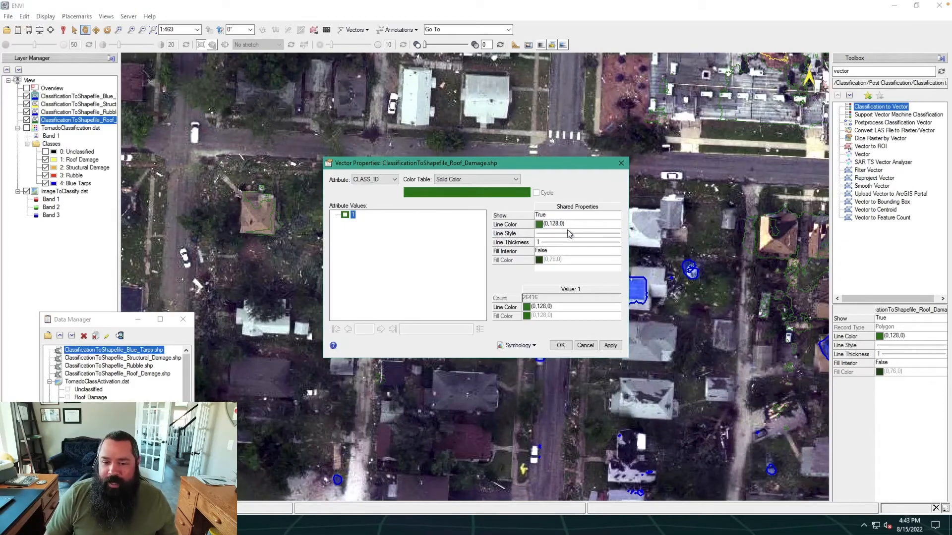
left_click(542, 226)
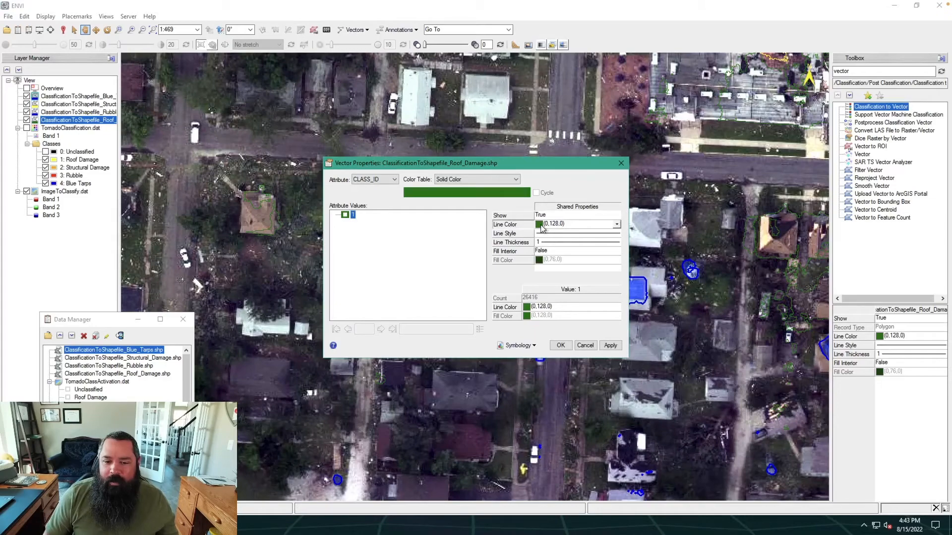
left_click(616, 226)
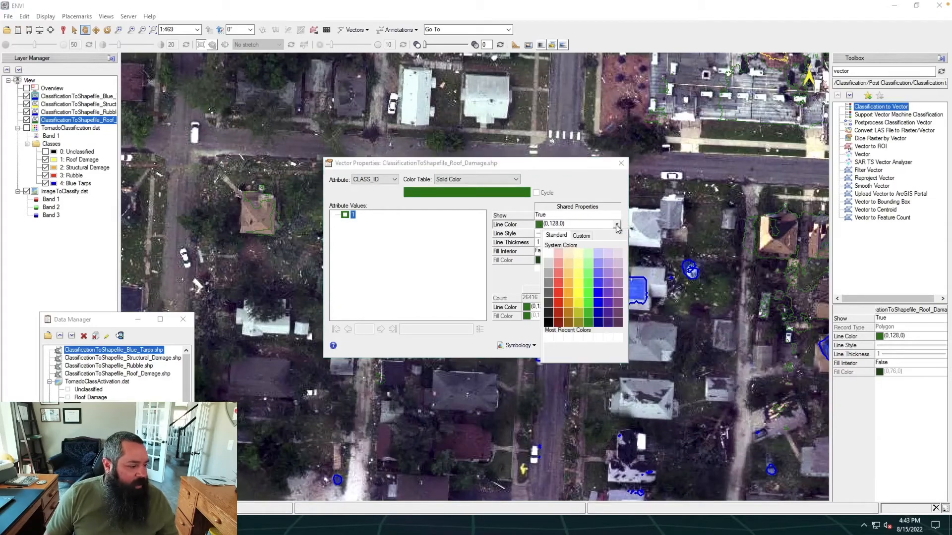
left_click(579, 293)
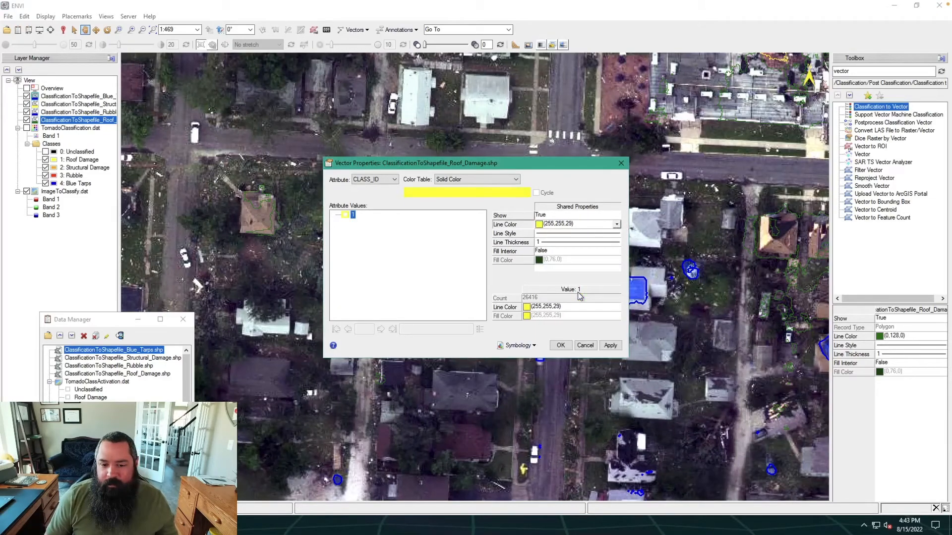
left_click(540, 243)
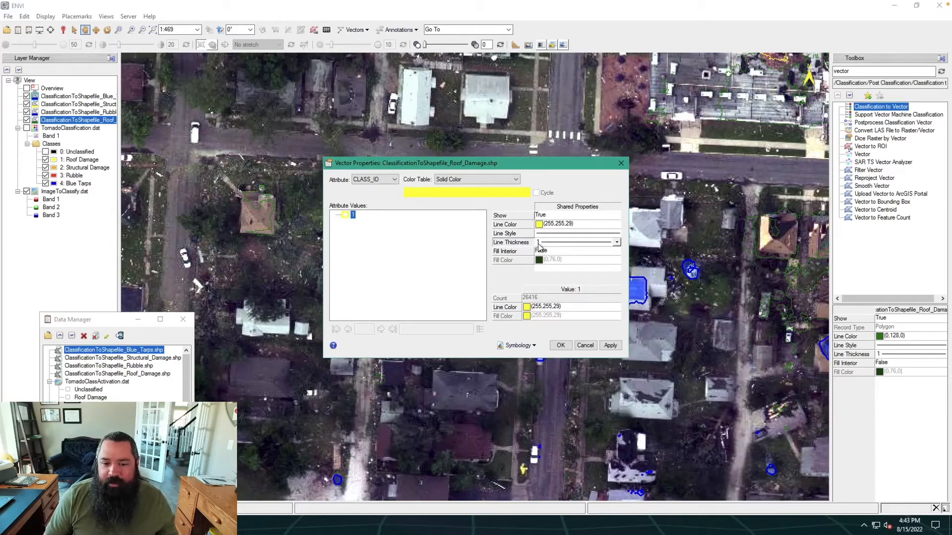
left_click(616, 242)
left_click(577, 266)
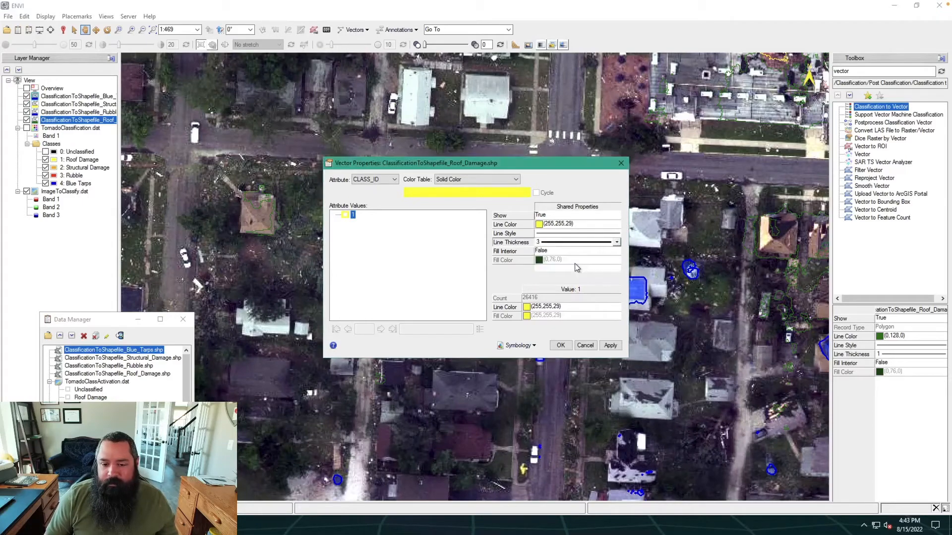
left_click(610, 345)
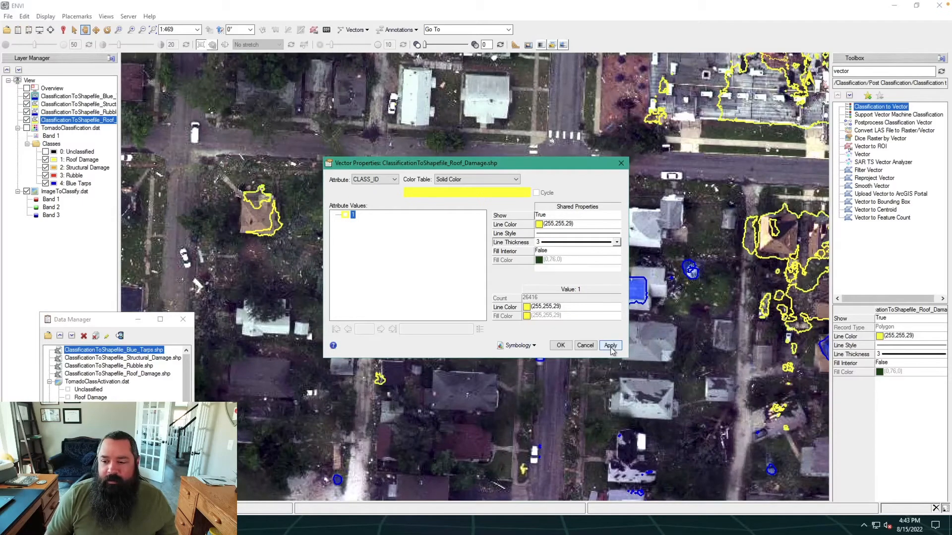
Step: Save the Roof Damage layer's styling to its symbology file and close its vector properties
left_click(518, 346)
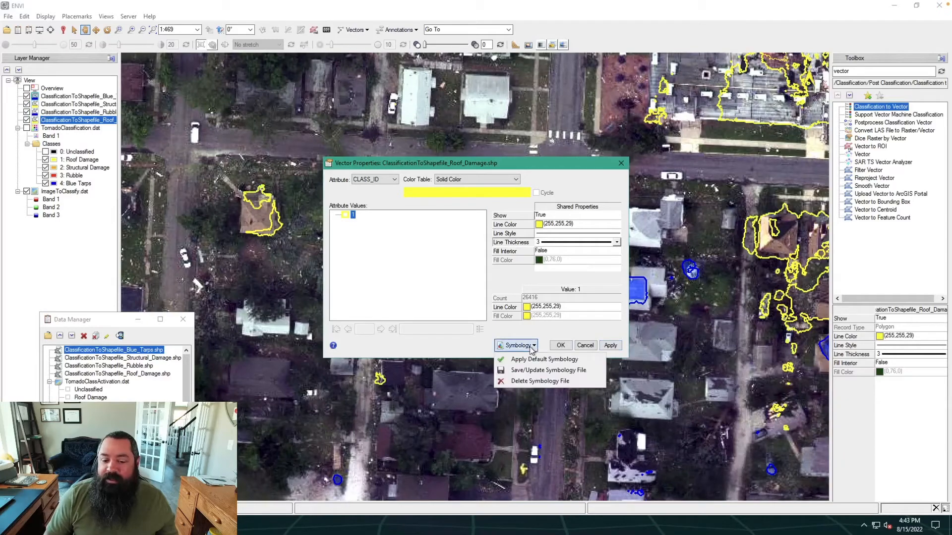
left_click(531, 372)
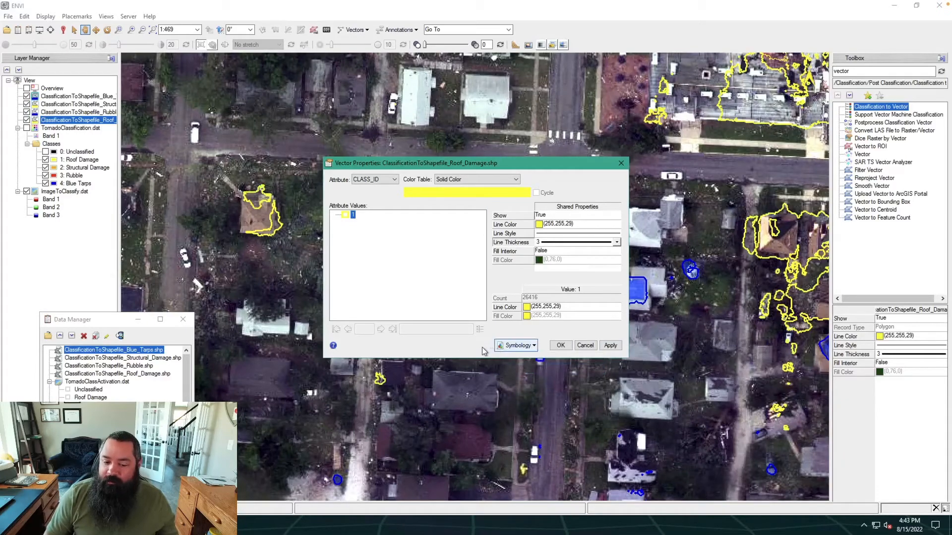
left_click(561, 346)
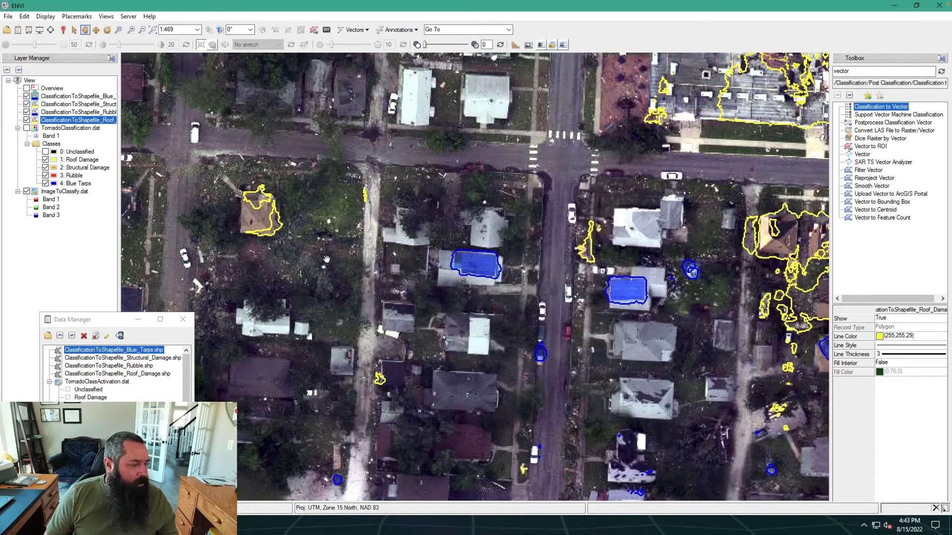
Step: Set the Rubble shapefile layer's line color to red (255,29,29) and its line thickness to 3, applying both
left_click(82, 113)
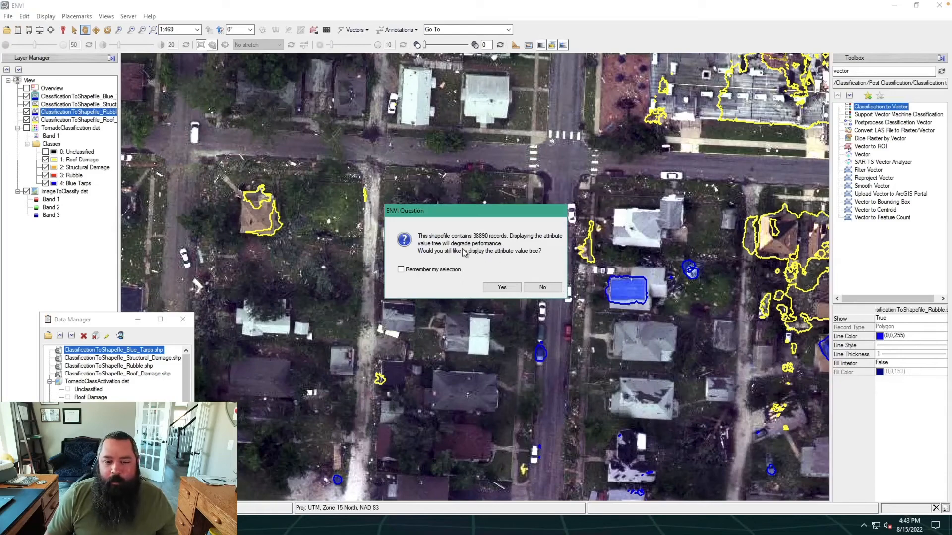
left_click(502, 288)
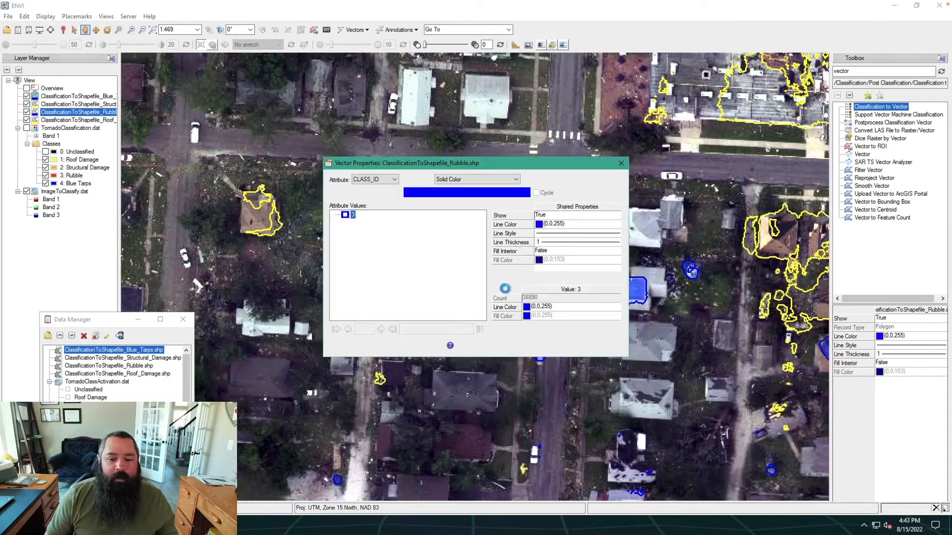
left_click(554, 226)
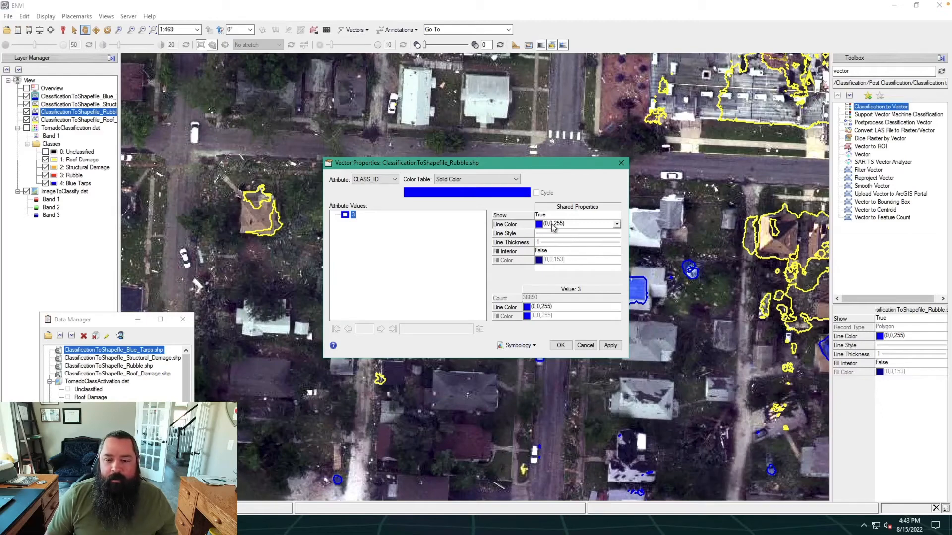
left_click(617, 225)
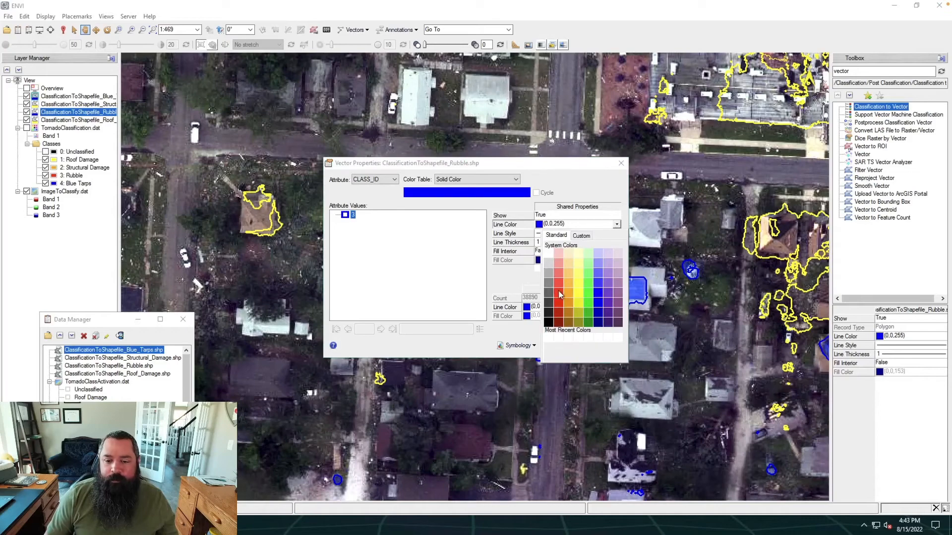
left_click(558, 296)
left_click(602, 243)
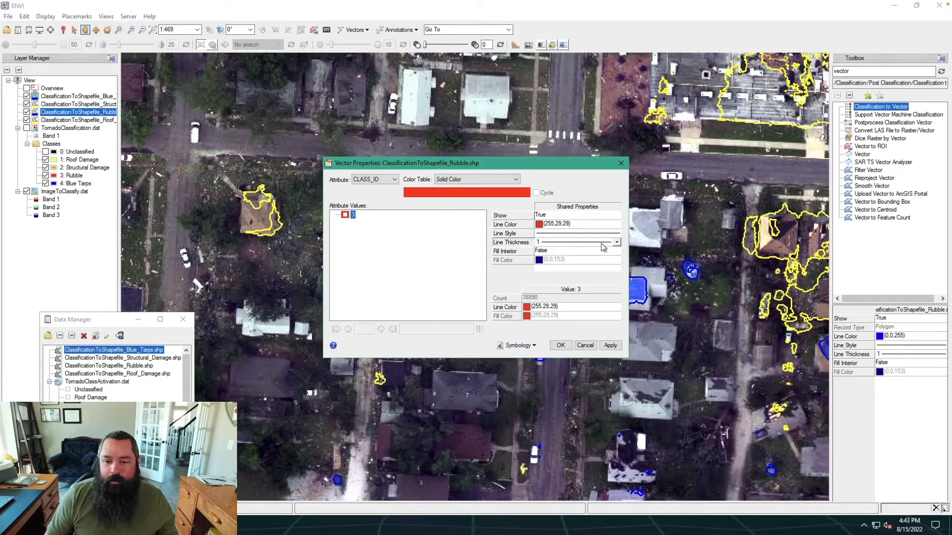
left_click(617, 242)
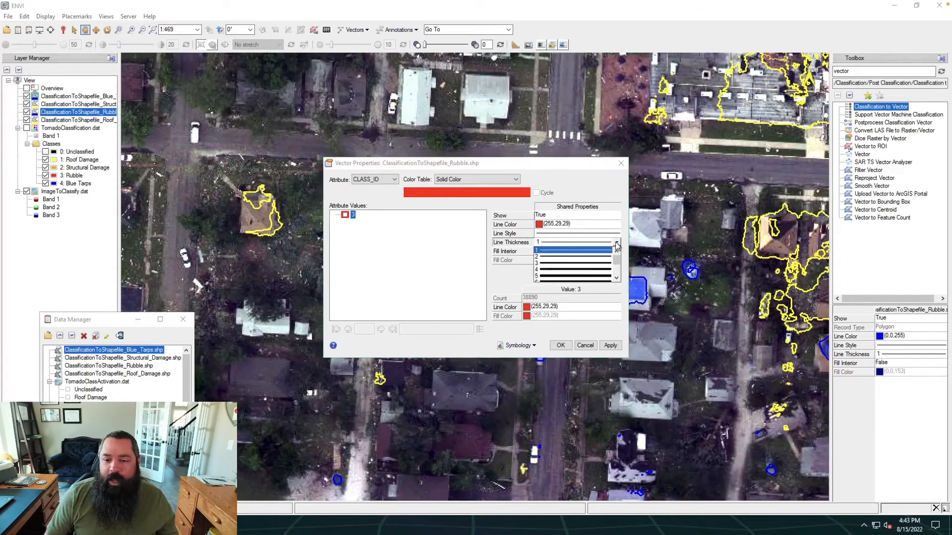
left_click(576, 264)
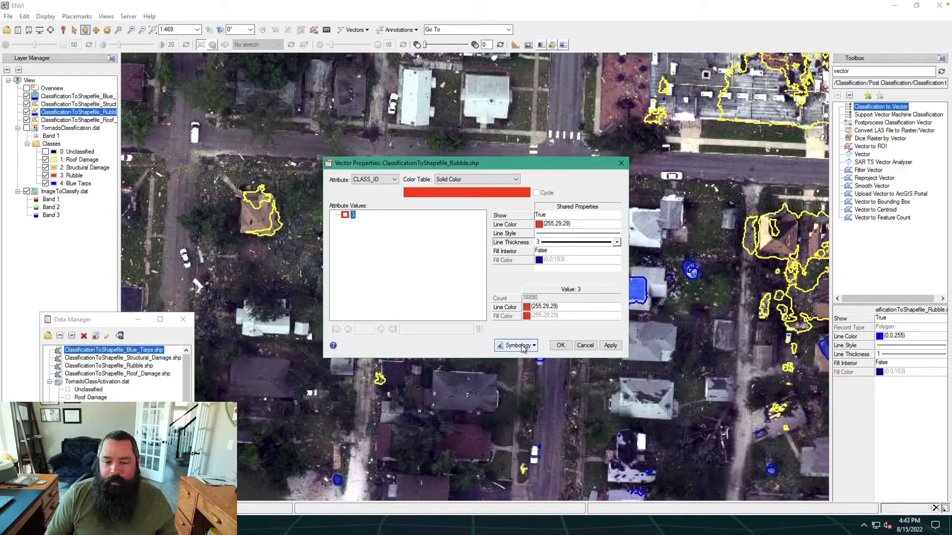
left_click(610, 345)
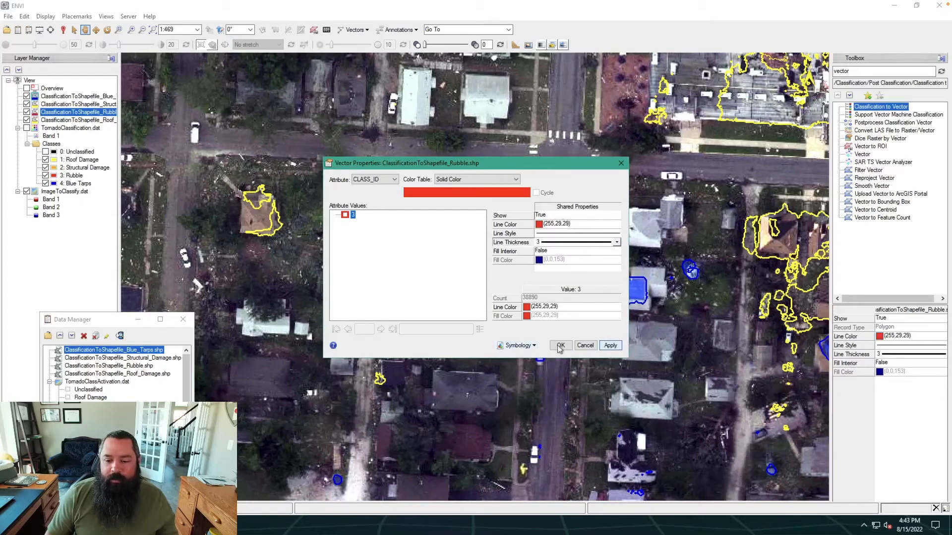
Step: Save the Rubble layer's styling to its symbology file and close its vector properties
left_click(527, 345)
left_click(520, 369)
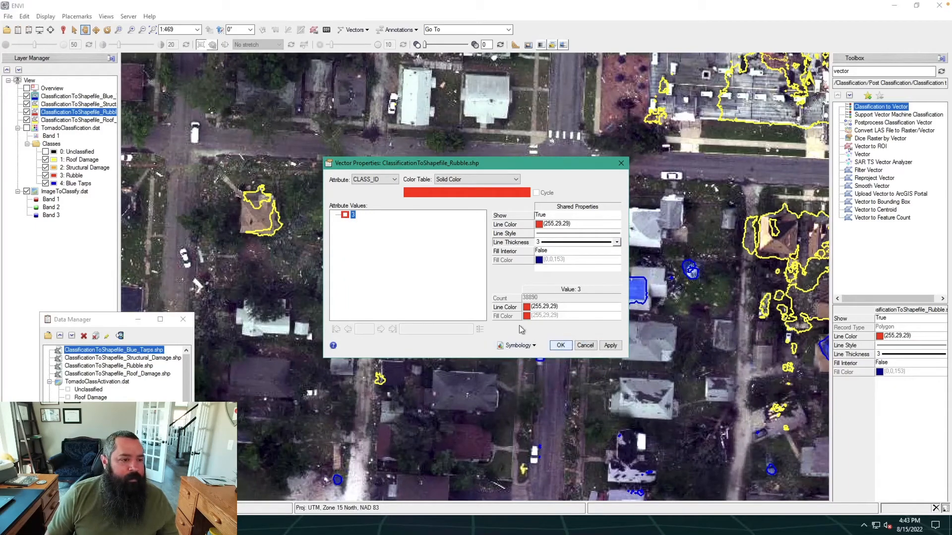
key("Return")
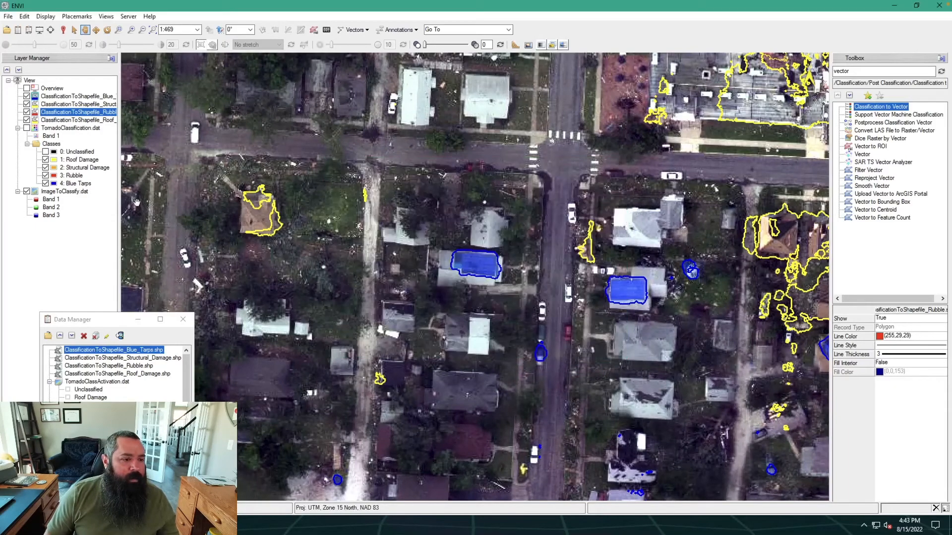
Step: Set the Structural Damage shapefile layer's line color to orange (255,175,29) and its line thickness to 3, applying both
left_click(63, 105)
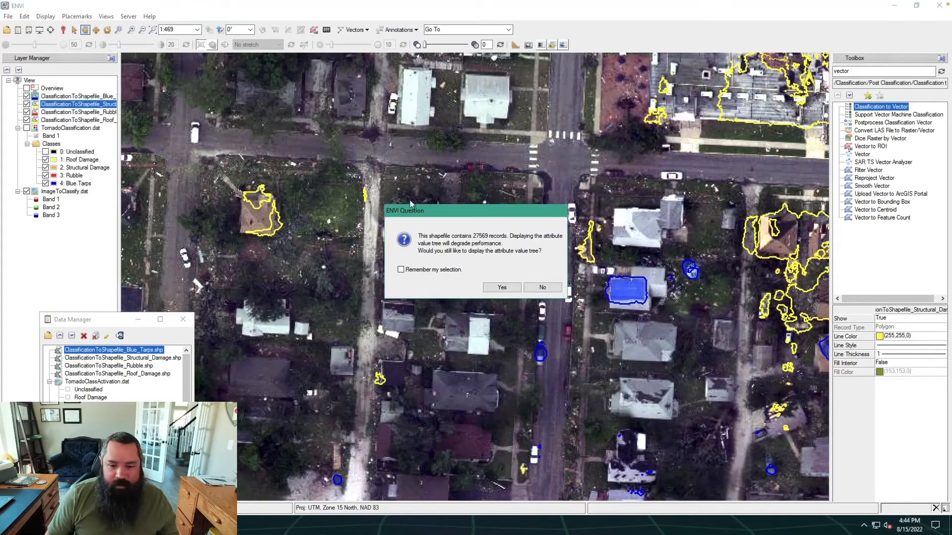
left_click(503, 287)
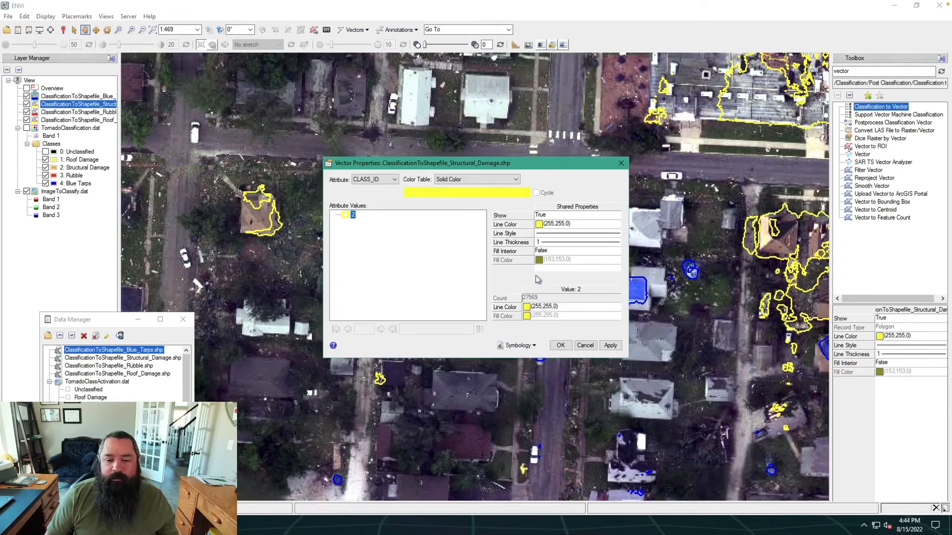
left_click(563, 225)
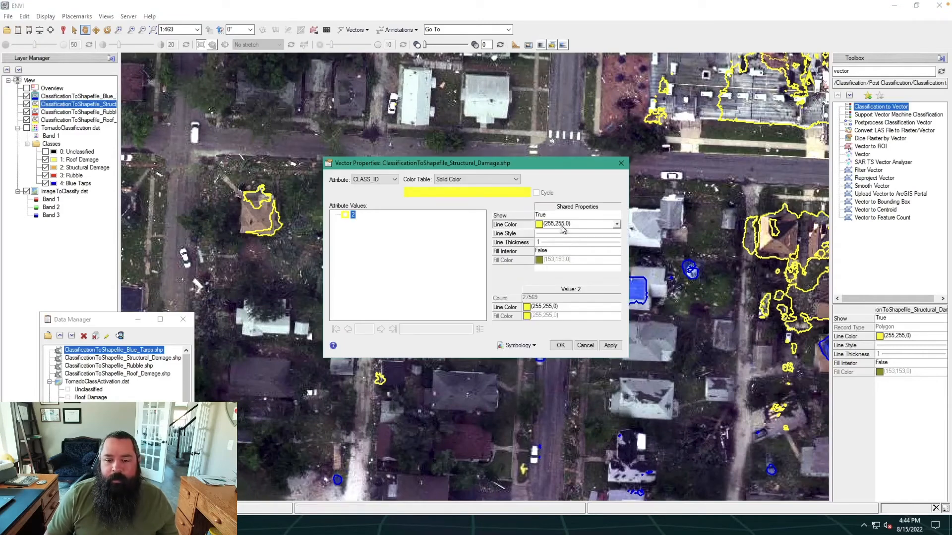
left_click(618, 226)
left_click(570, 290)
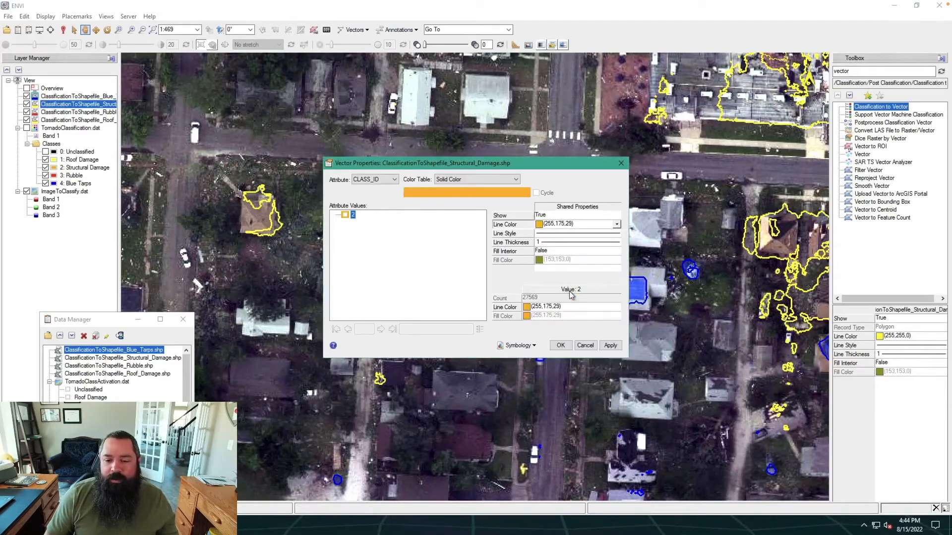
left_click(581, 242)
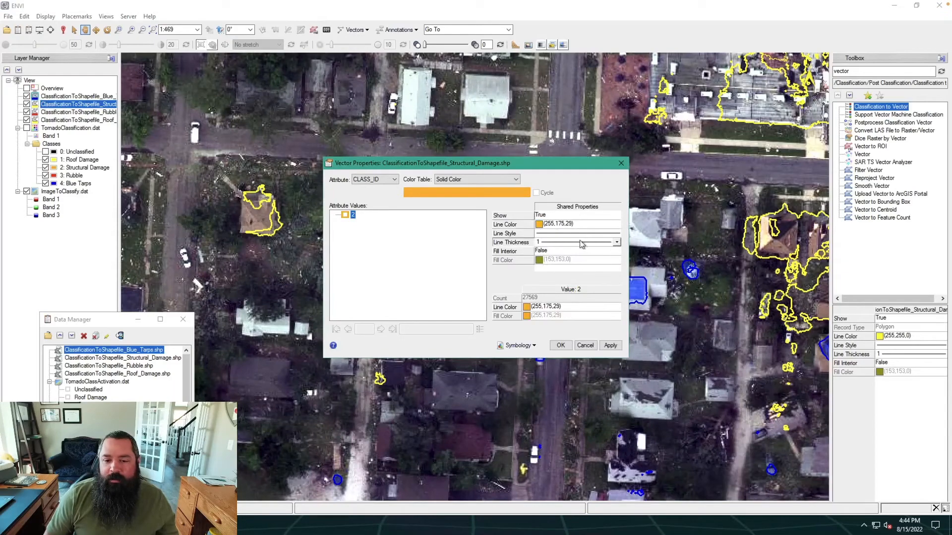
left_click(616, 242)
left_click(570, 268)
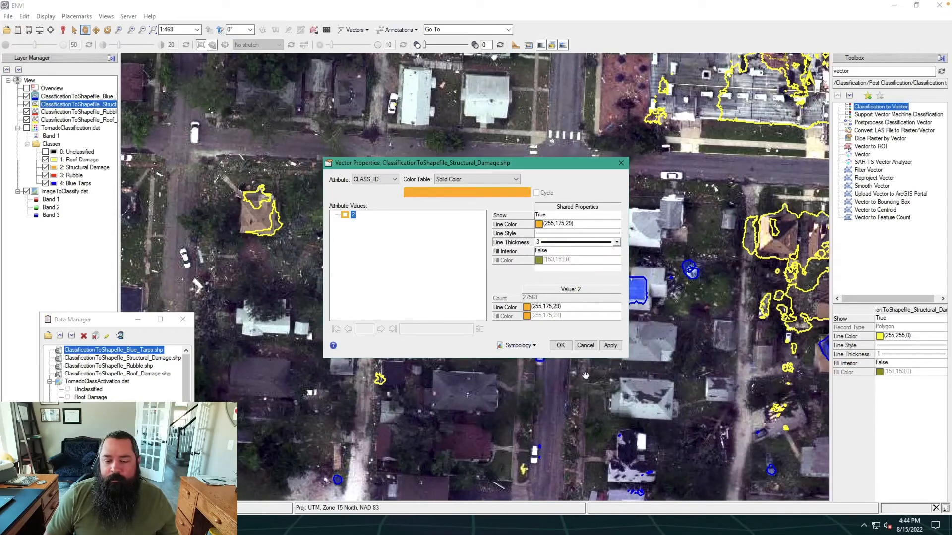
left_click(611, 347)
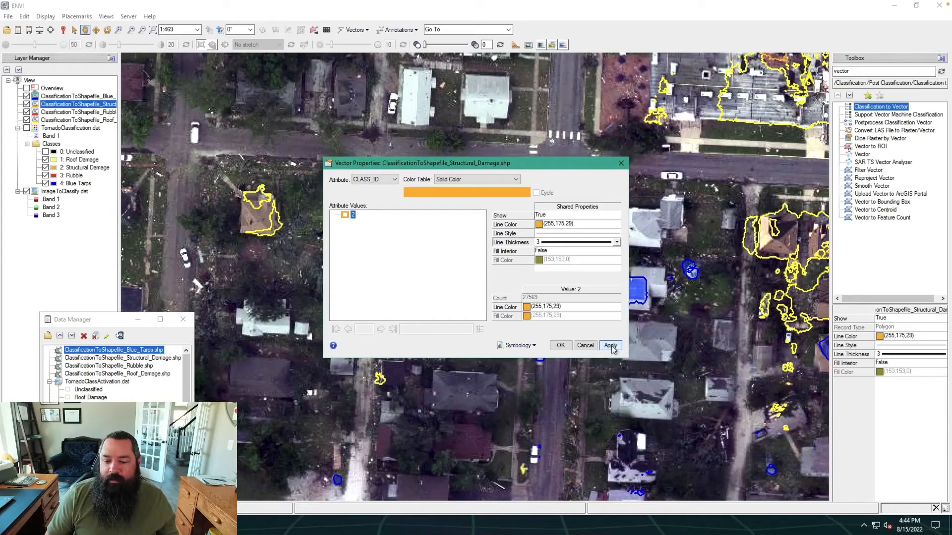
Step: Save the Structural Damage layer's styling to its symbology file and close its vector properties
left_click(518, 346)
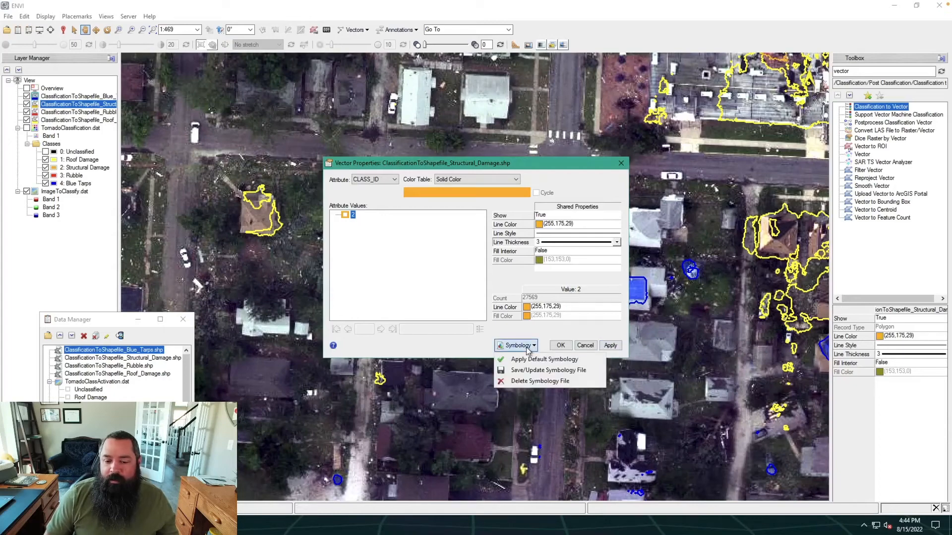
left_click(528, 376)
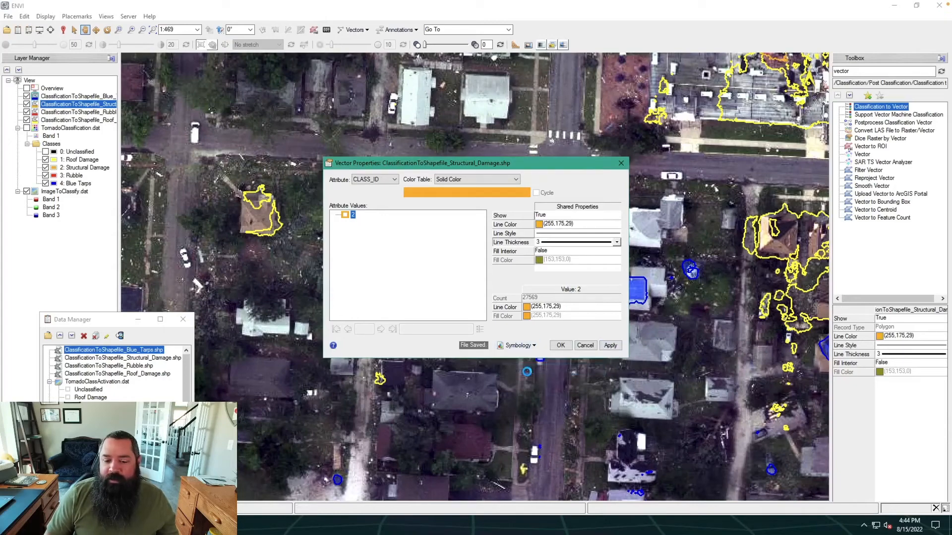
left_click(564, 348)
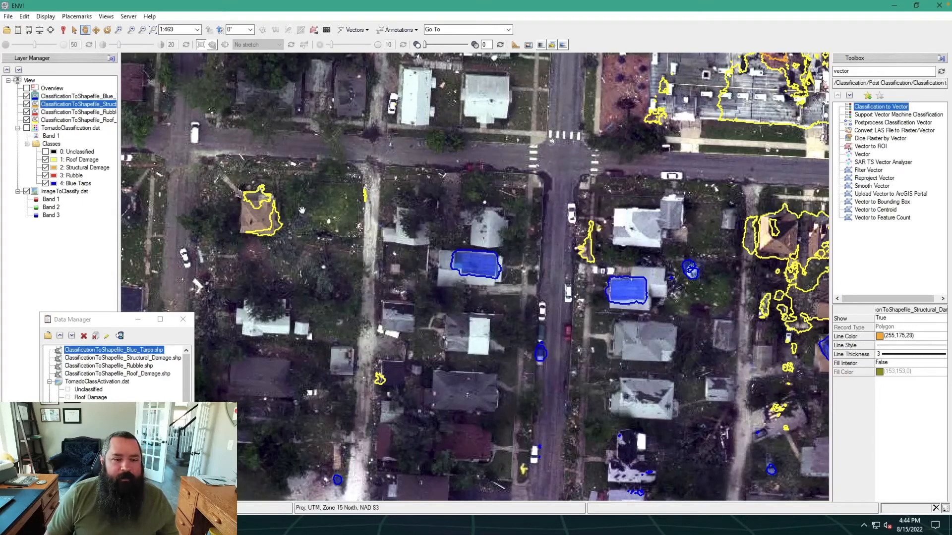
Step: Zoom out on the image to examine the styled damage outlines across the surrounding neighborhood
left_click(141, 30)
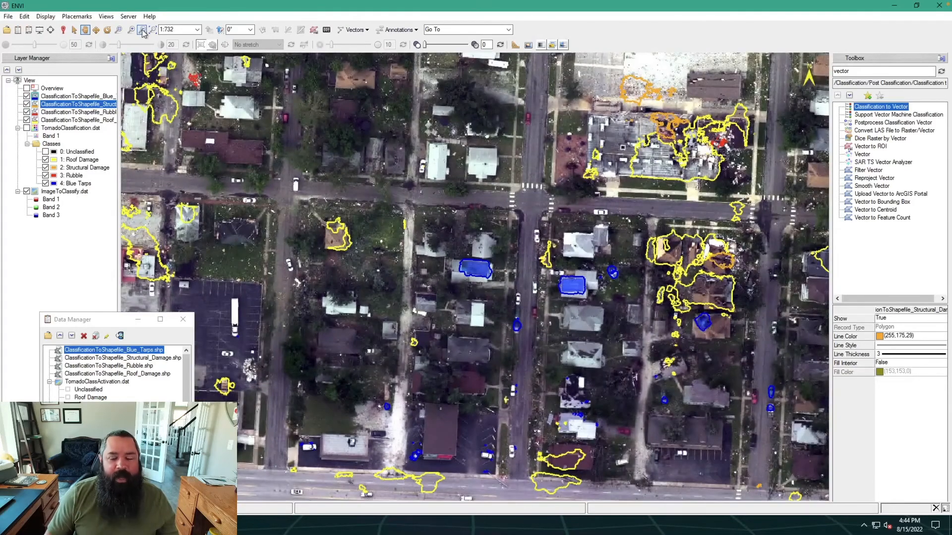
left_click(142, 30)
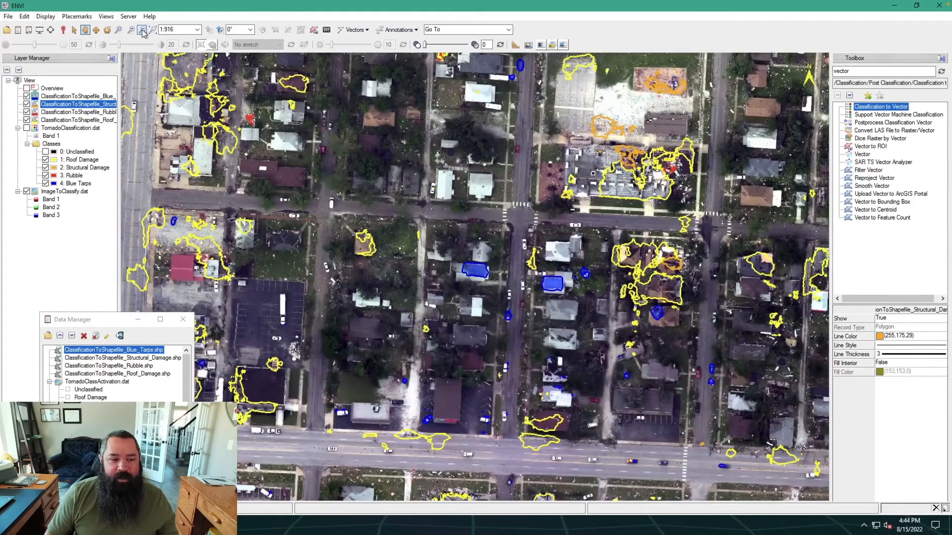
left_click(142, 31)
left_click(142, 30)
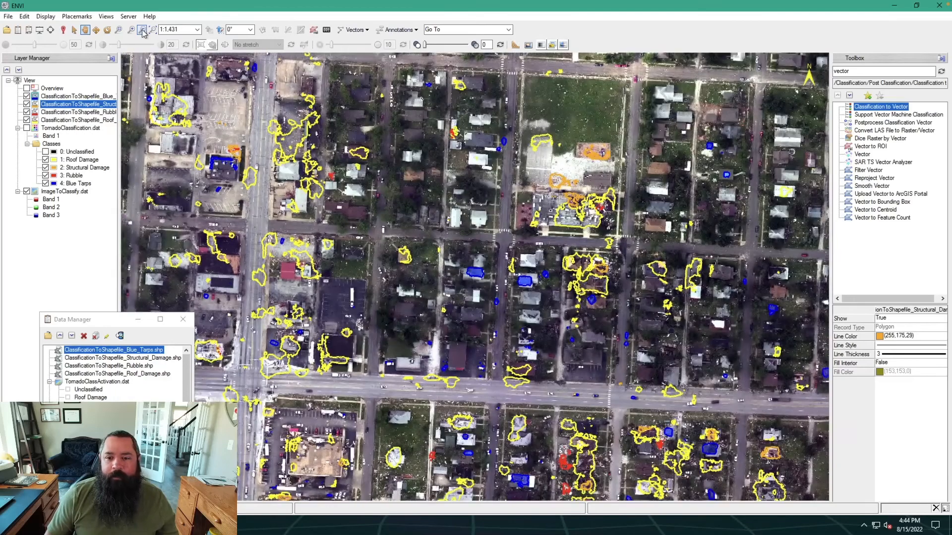
left_click(142, 30)
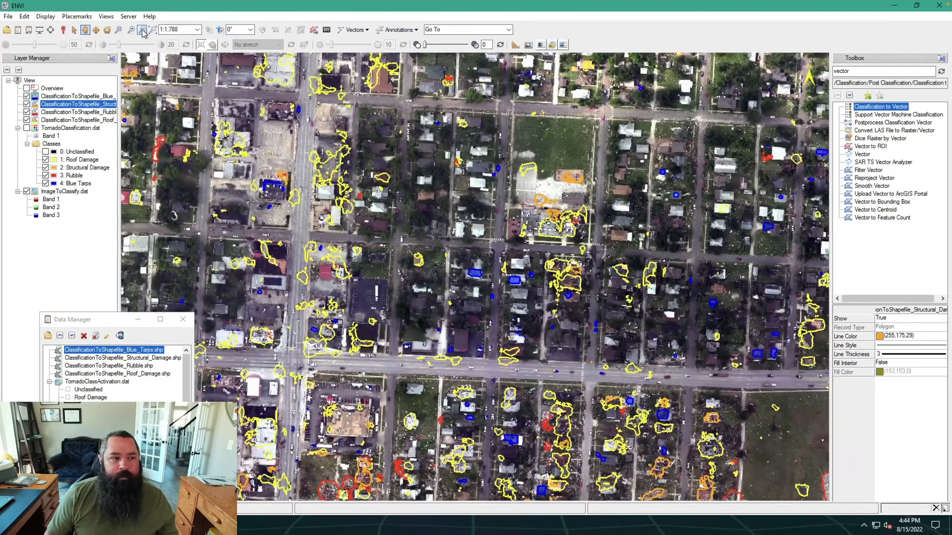
Step: Examine the distribution of the styled damage outlines across the whole image, including the heavily damaged area around the sports fields
left_click(141, 30)
left_click(142, 30)
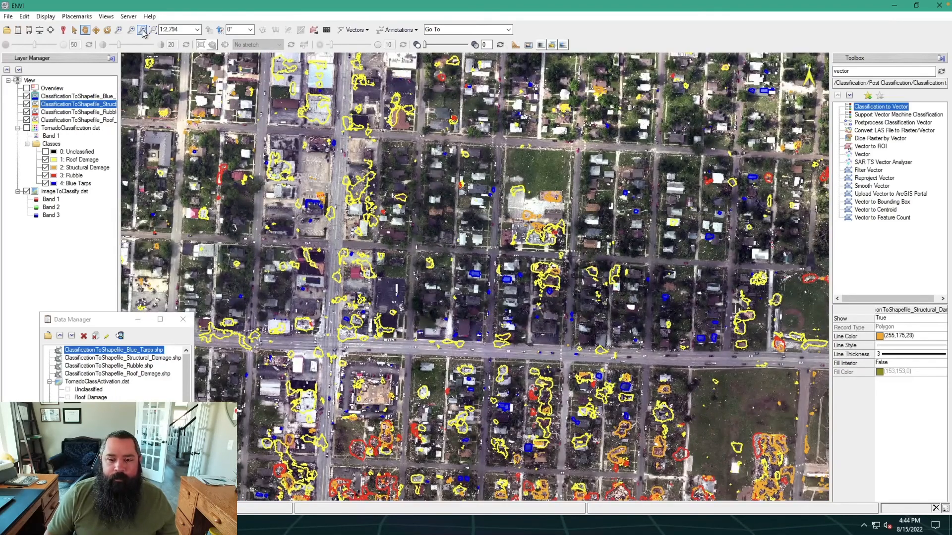
left_click(142, 30)
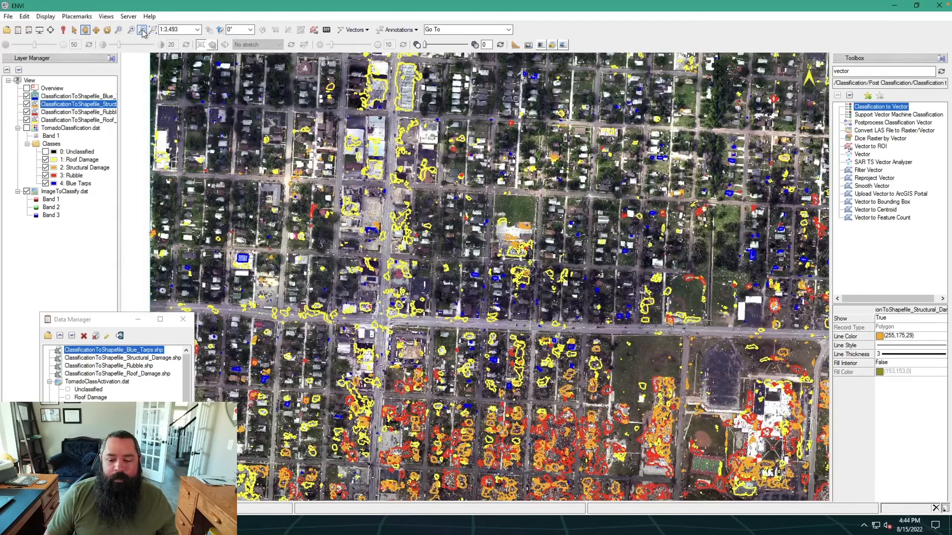
left_click(142, 30)
left_click(142, 30)
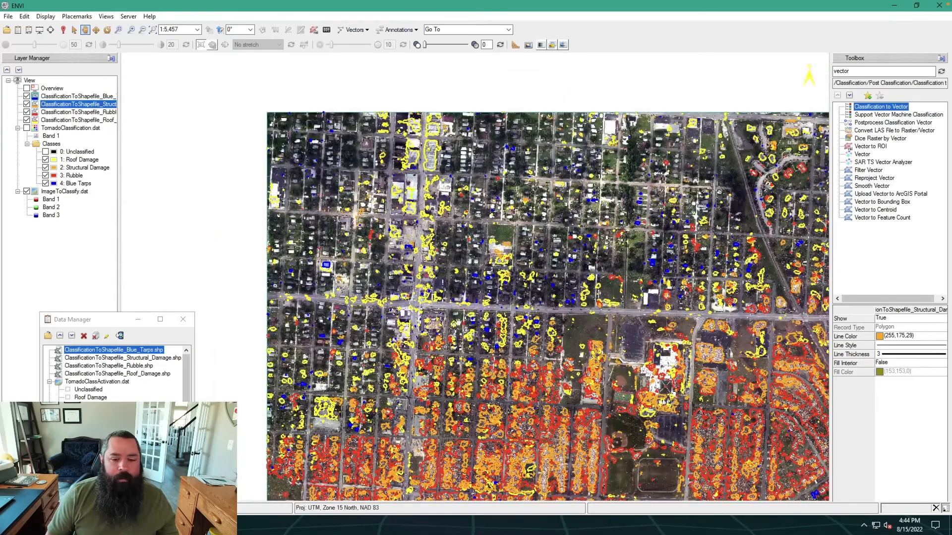
left_click_drag(693, 455, 512, 316)
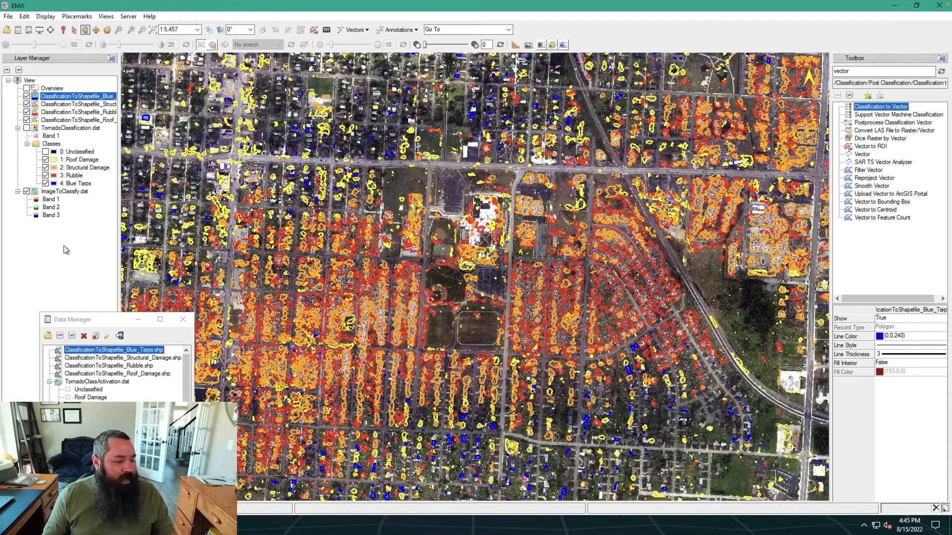
Step: Remove the Blue Tarps, Structural Damage, Rubble and Roof Damage shapefile layers from the view
right_click(57, 98)
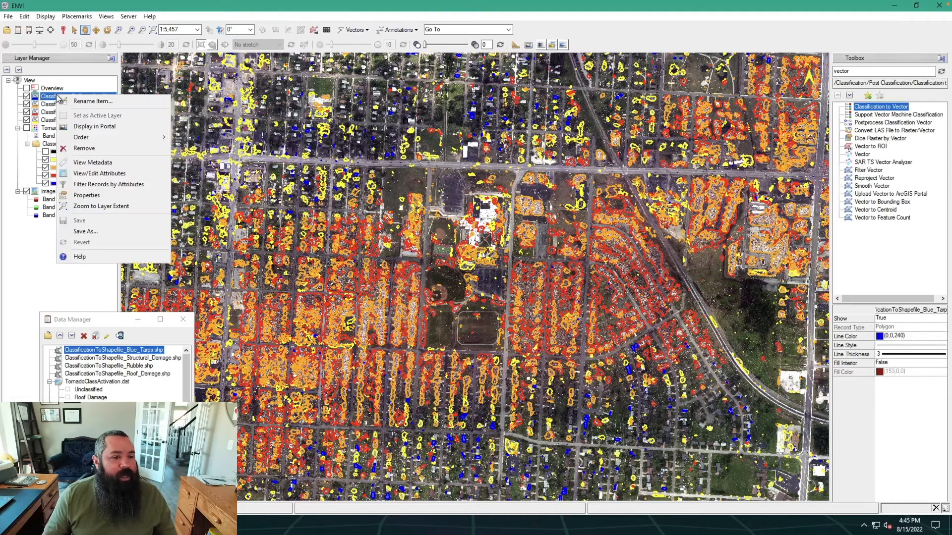
left_click(104, 152)
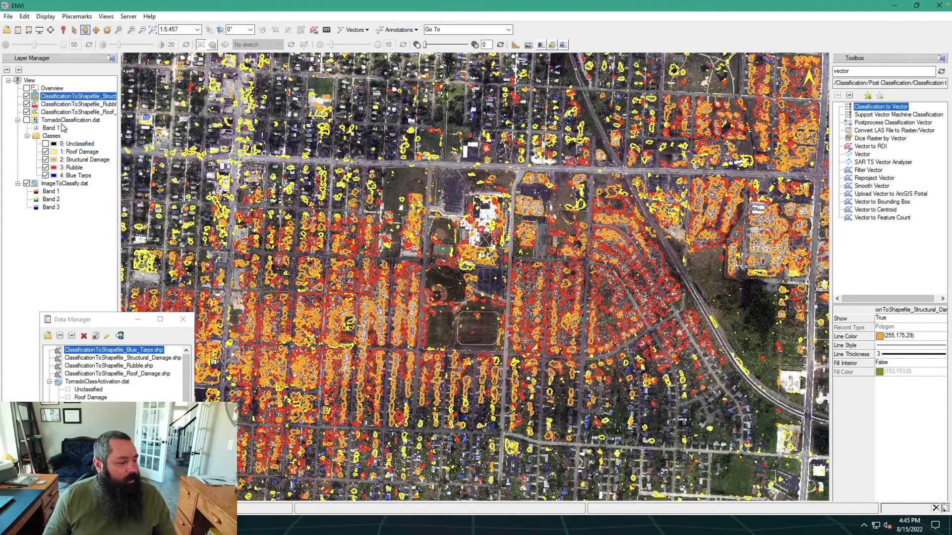
right_click(74, 96)
left_click(119, 154)
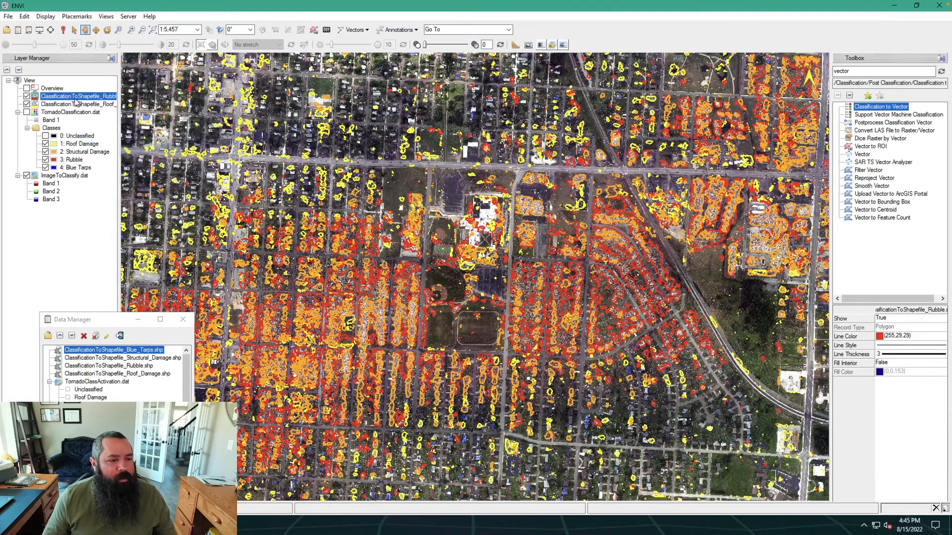
right_click(77, 97)
left_click(102, 148)
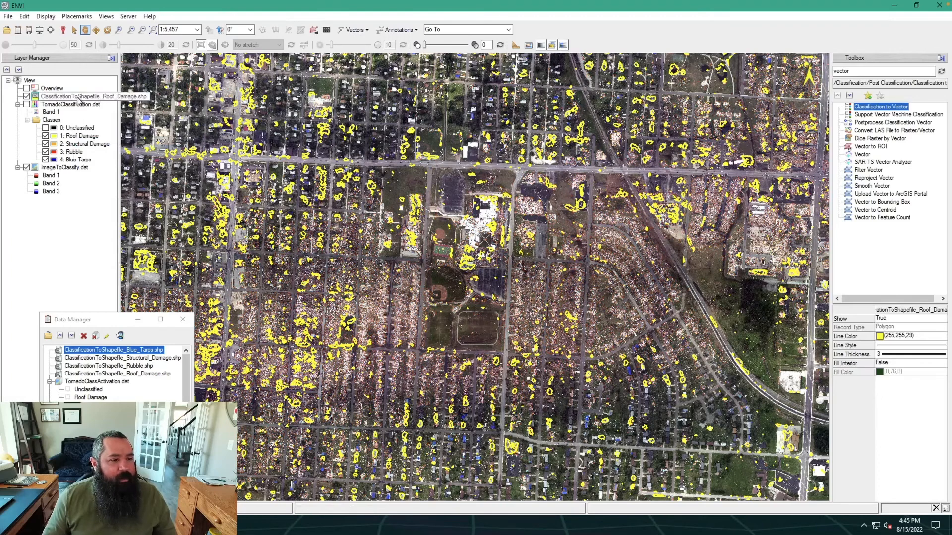
right_click(79, 98)
left_click(110, 152)
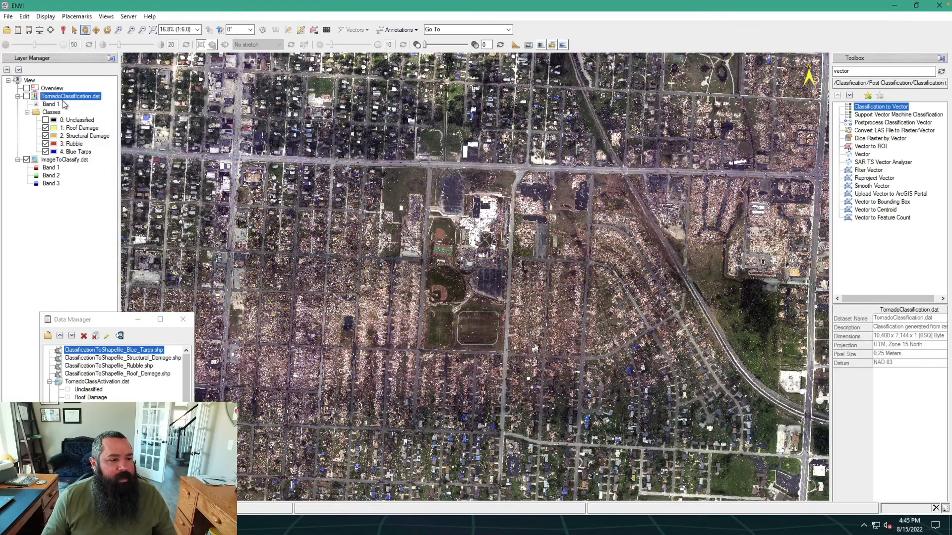
right_click(60, 97)
left_click(105, 173)
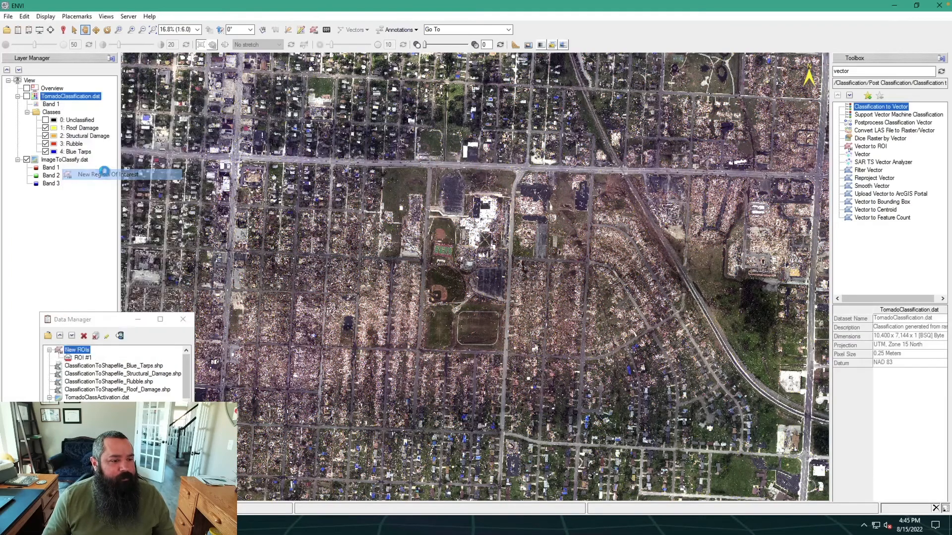
left_click(140, 179)
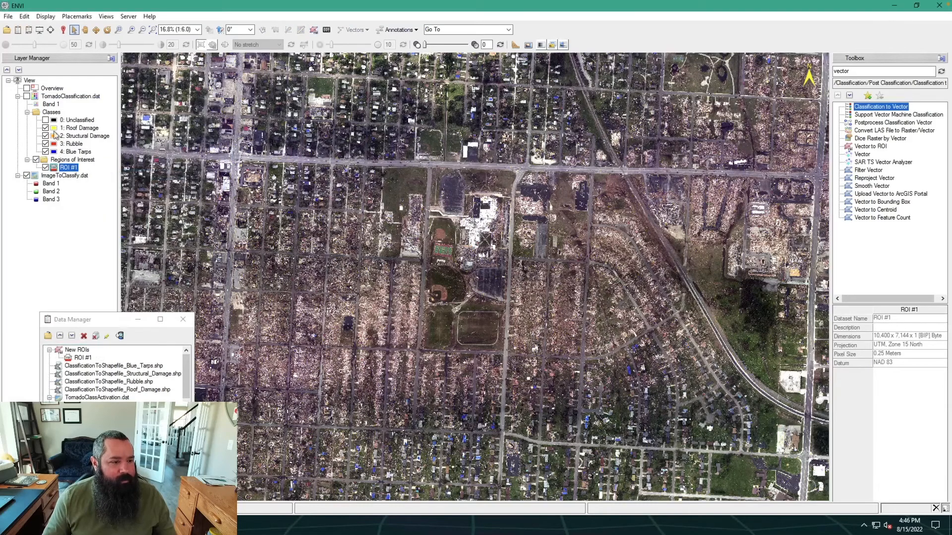
Step: Remove the TornadoClassification.dat layer from the view
right_click(53, 96)
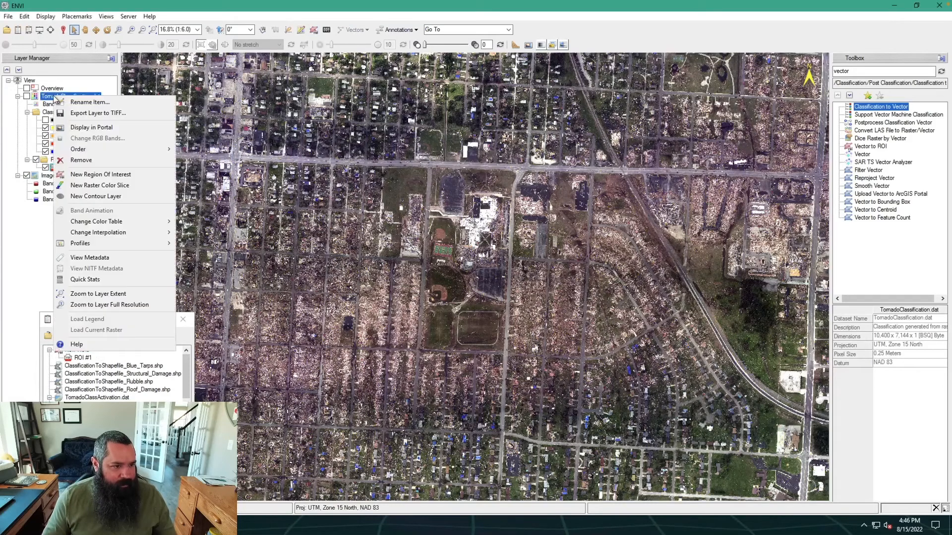
left_click(81, 161)
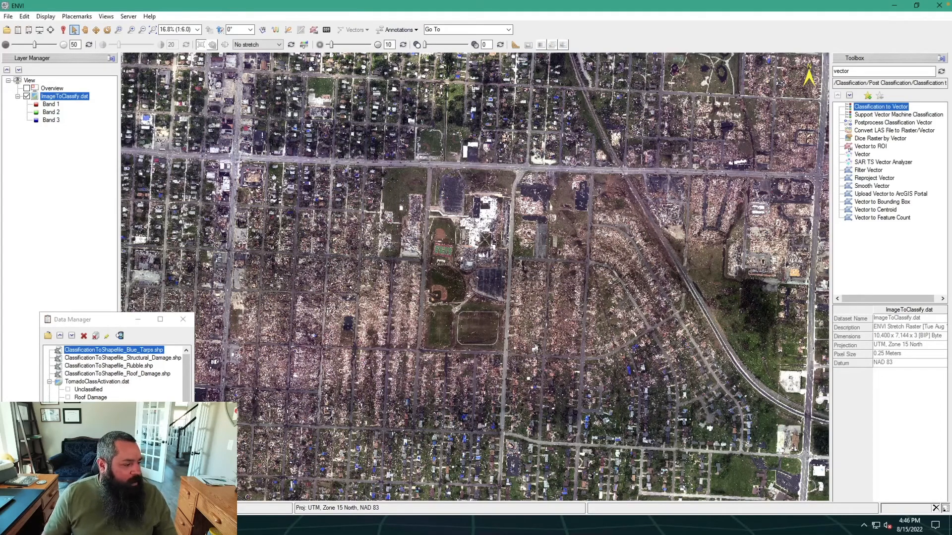
Step: Open TornadoClassActivation.dat from the tornado folder and load its Roof Damage band into the view
left_click(49, 337)
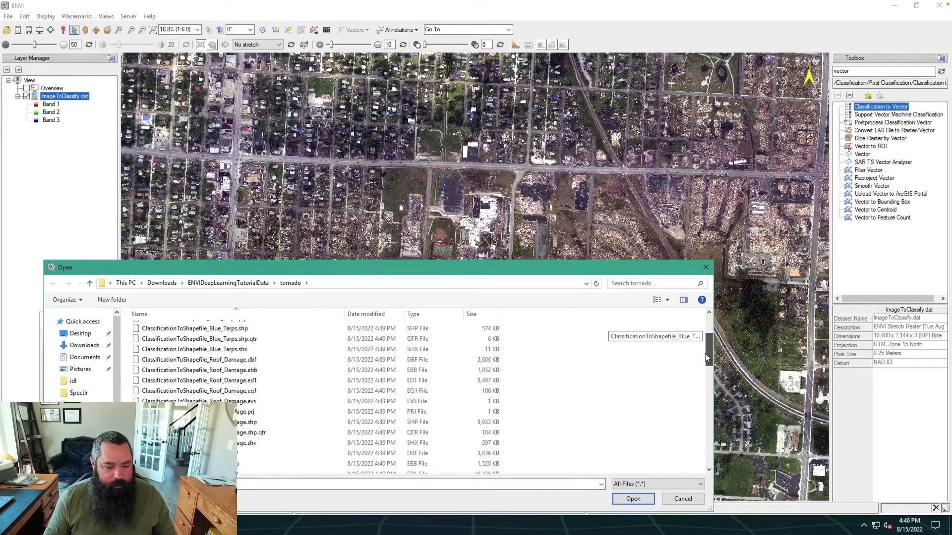
left_click_drag(707, 331, 702, 418)
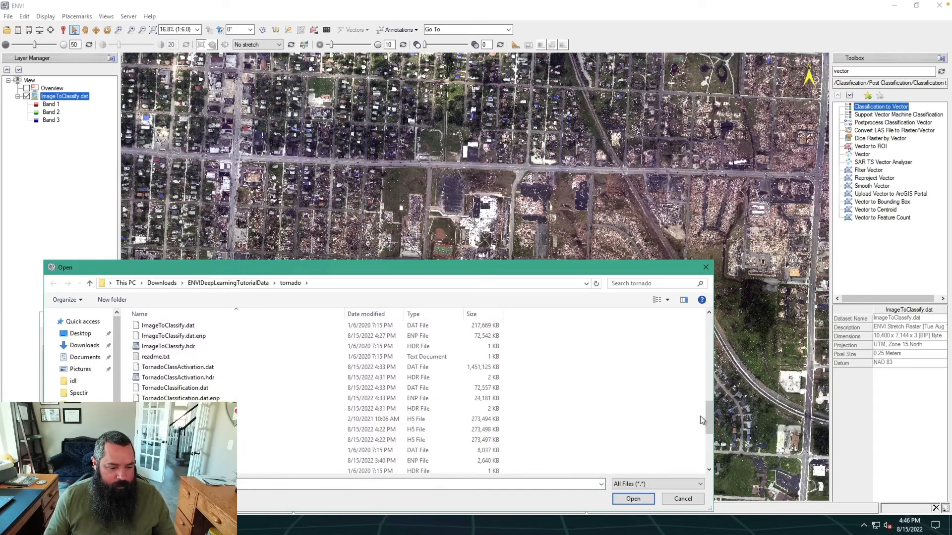
left_click(187, 371)
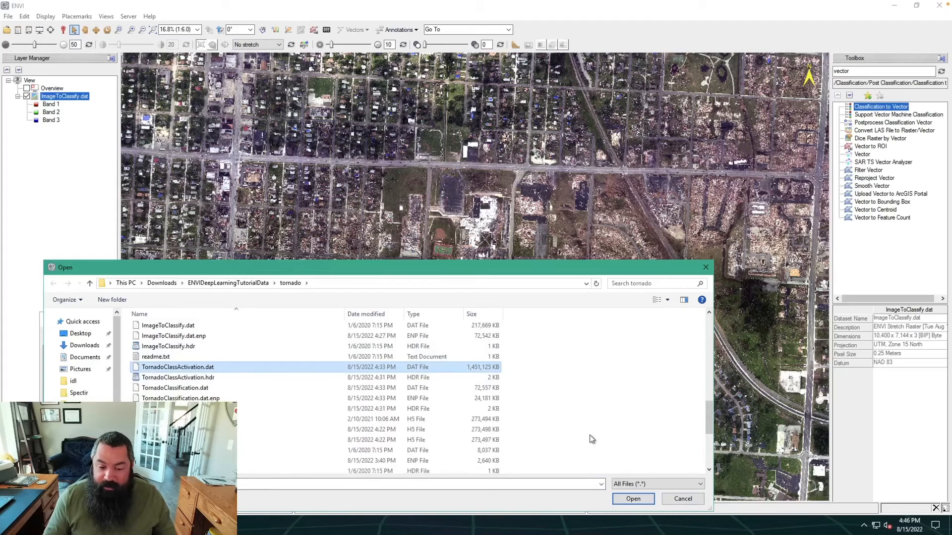
left_click(630, 498)
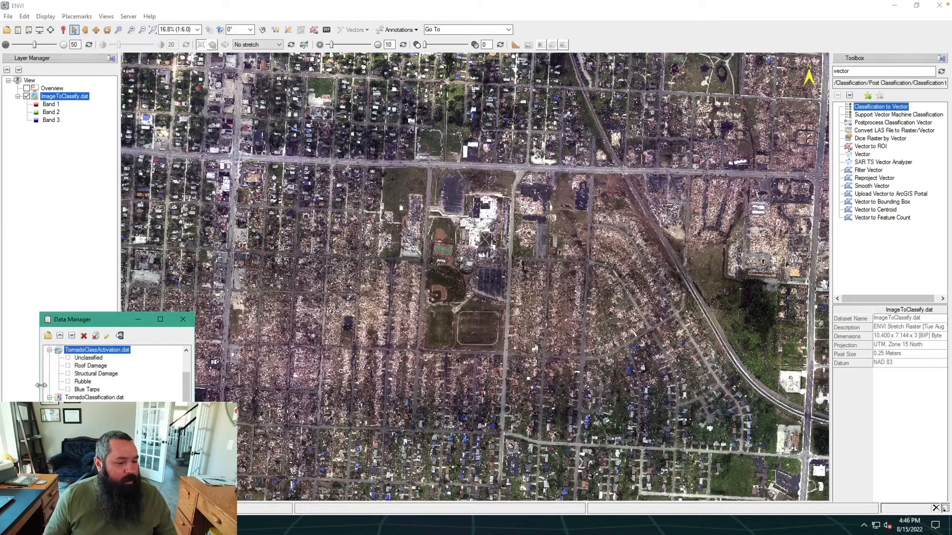
left_click(90, 366)
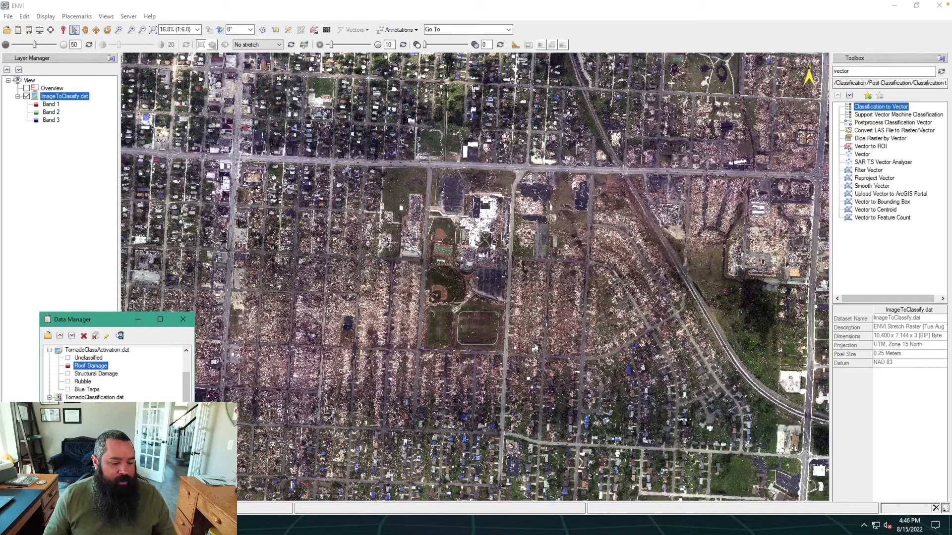
left_click(110, 496)
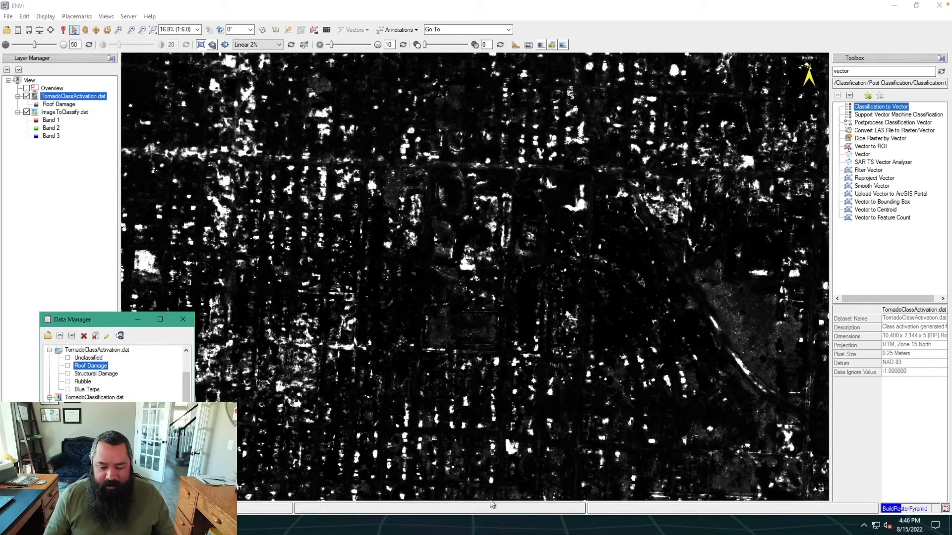
Step: Set the status bar's middle segment to report raster data values
right_click(549, 509)
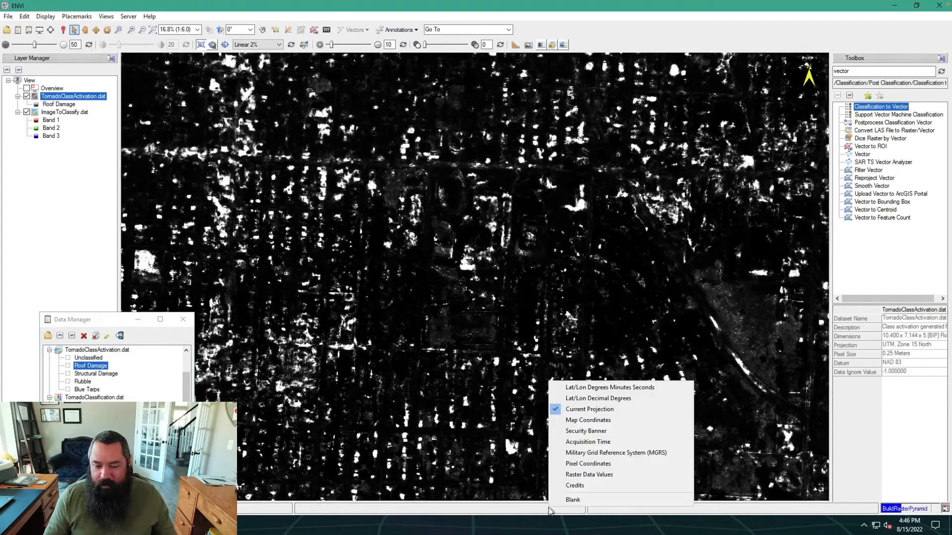
left_click(583, 475)
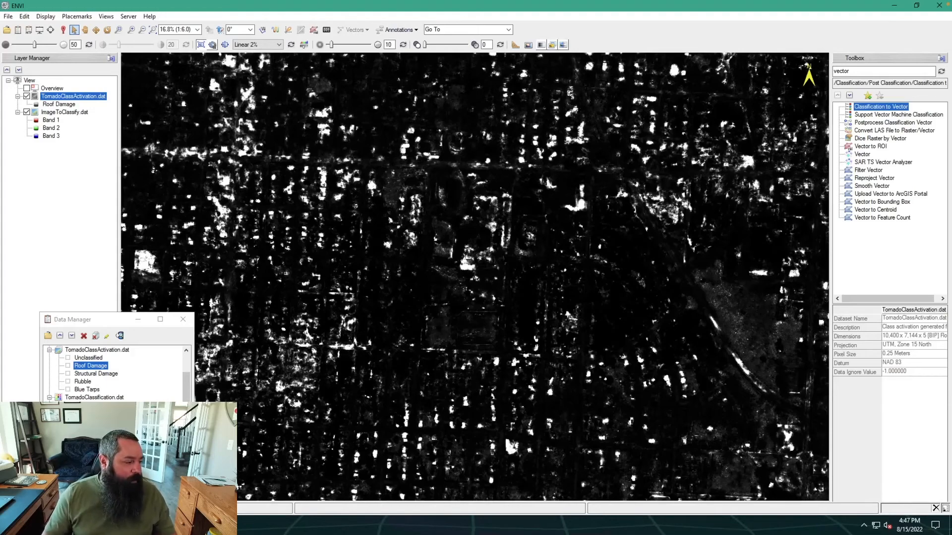
Step: Create a raster color slice from the Roof Damage band of TornadoClassActivation.dat
right_click(83, 100)
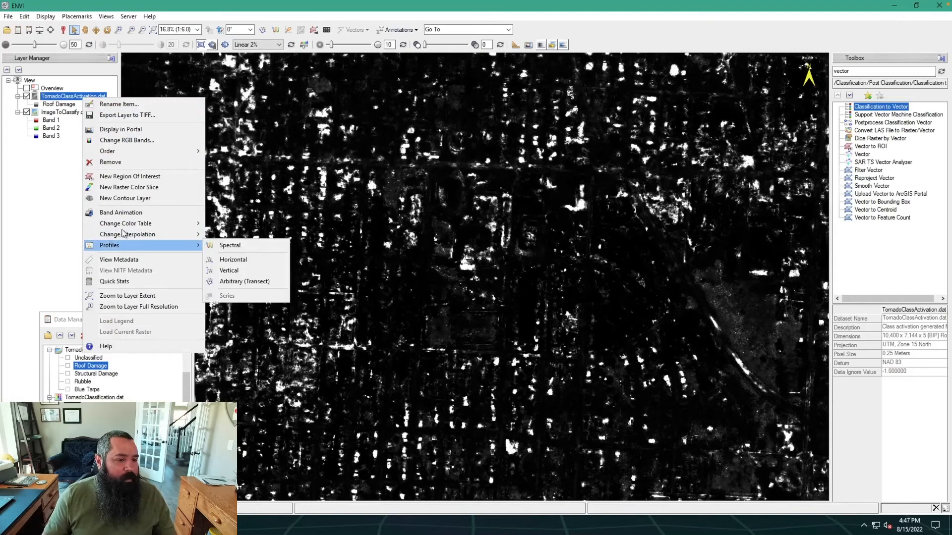
left_click(128, 190)
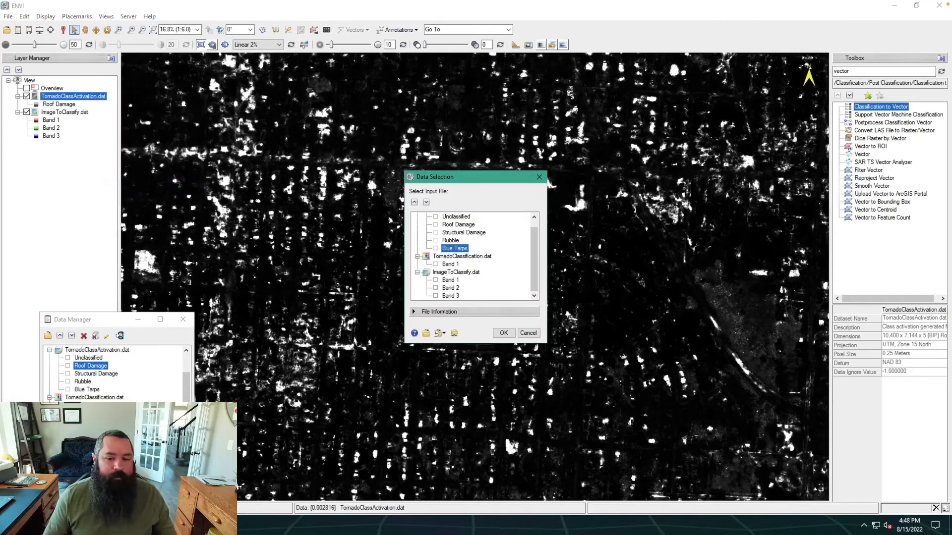
left_click_drag(534, 250, 534, 228)
left_click(458, 233)
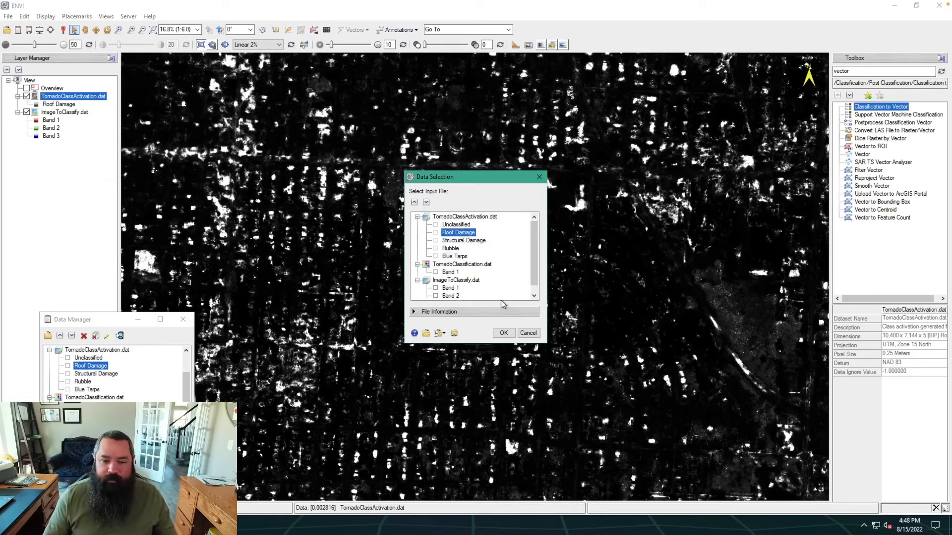
left_click(502, 334)
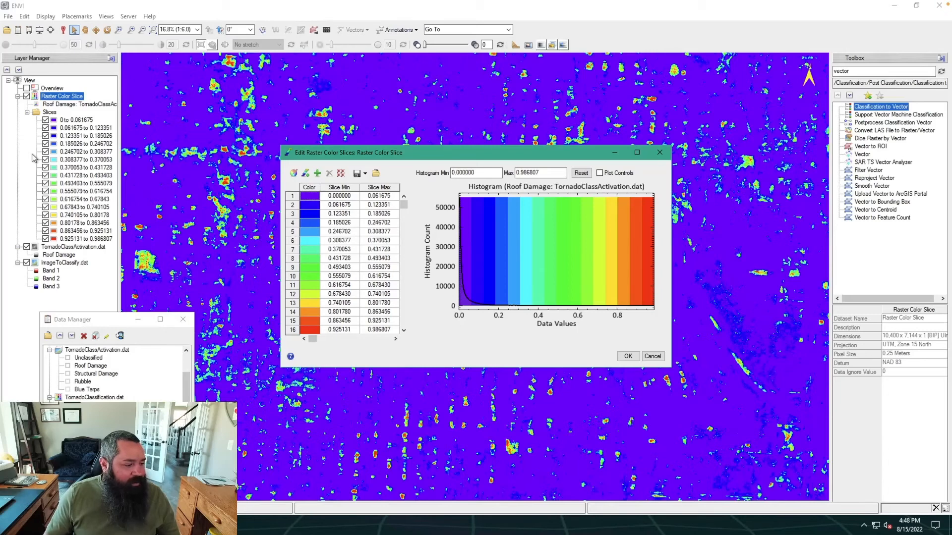
Step: Hide the TornadoClassActivation.dat layer and the 0 to 0.061675 slice, and accept the default color slices
left_click(27, 247)
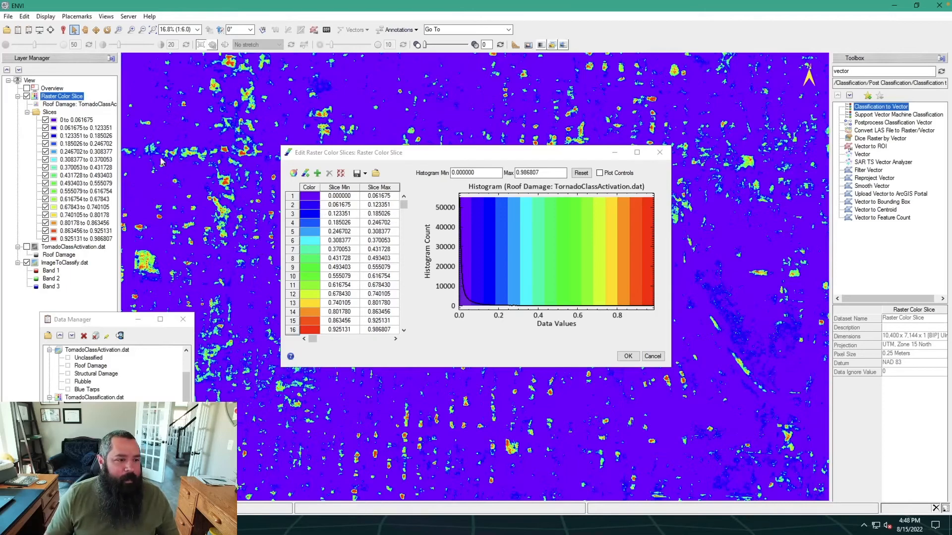
left_click(47, 122)
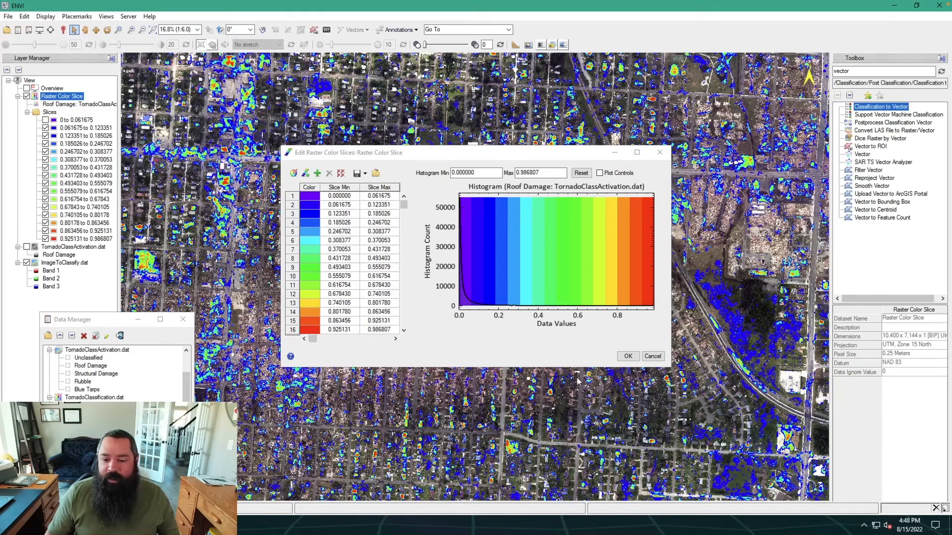
left_click(628, 357)
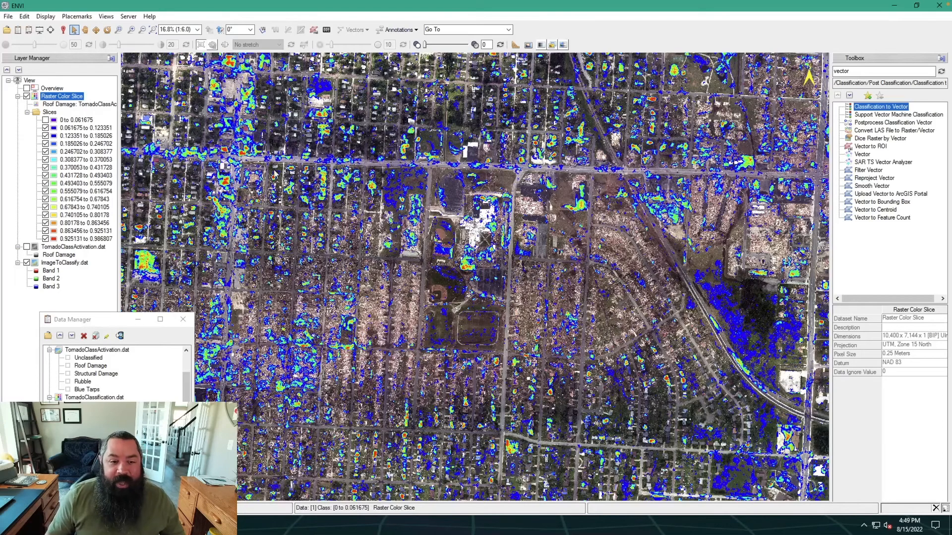
Step: Examine the Roof Damage color slices up close around the damaged building and parking lot, toggling the slice layer to compare with the image
left_click(131, 30)
left_click(131, 30)
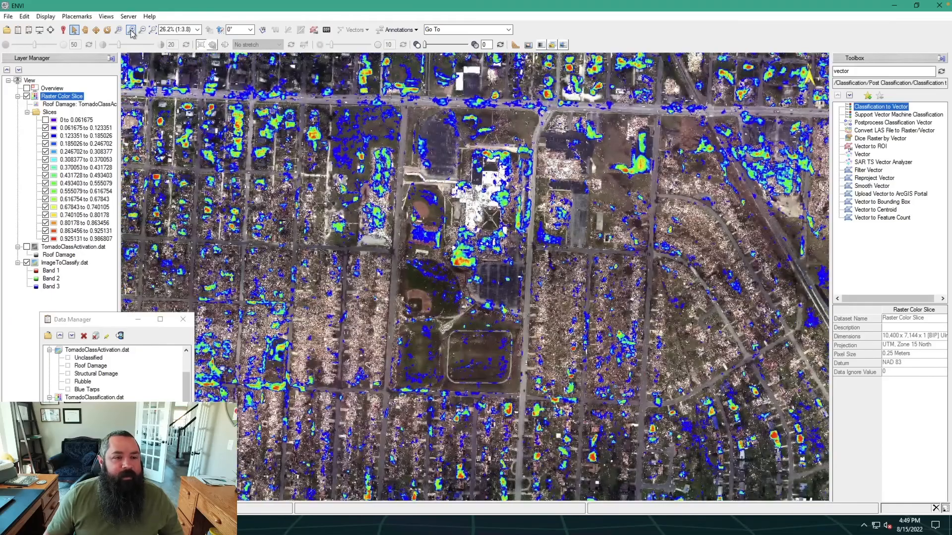
left_click(130, 30)
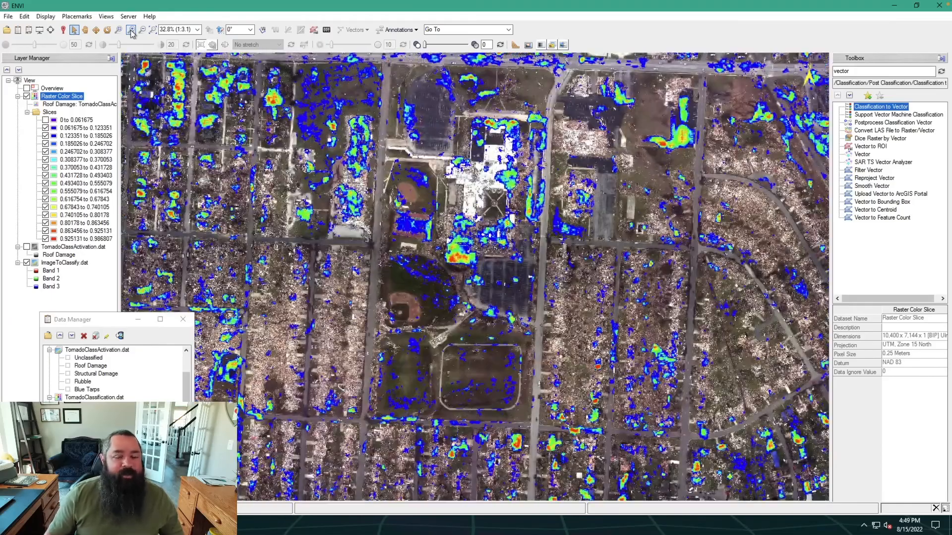
left_click(131, 30)
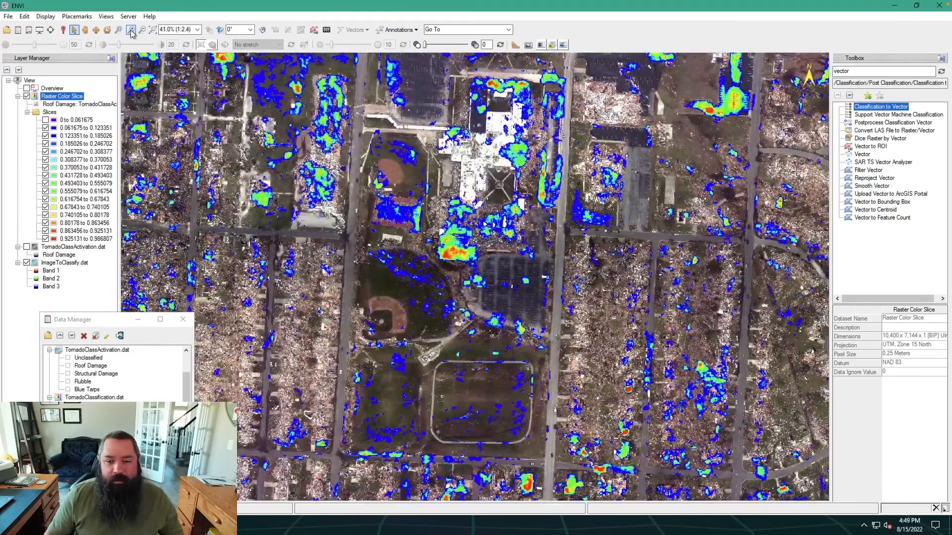
left_click(131, 31)
left_click(131, 30)
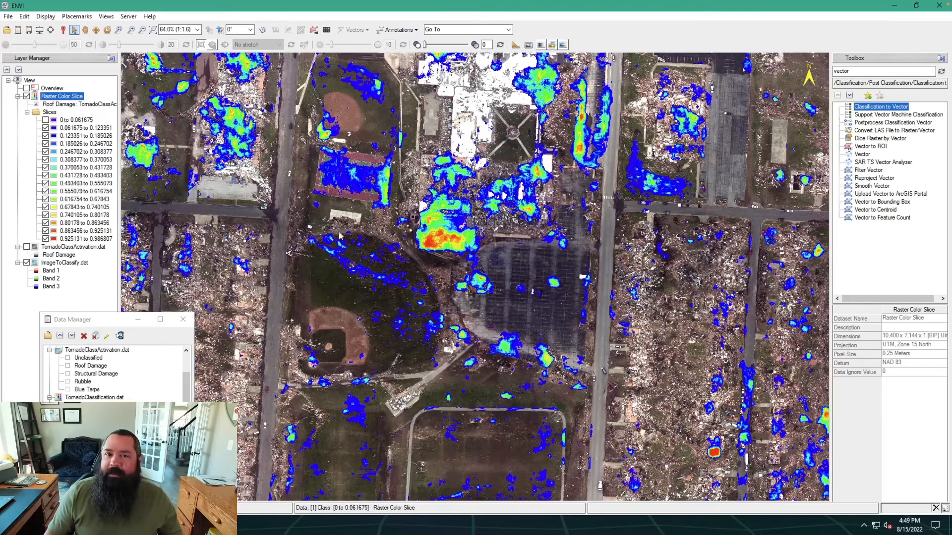
scroll(341, 236, "up", 1)
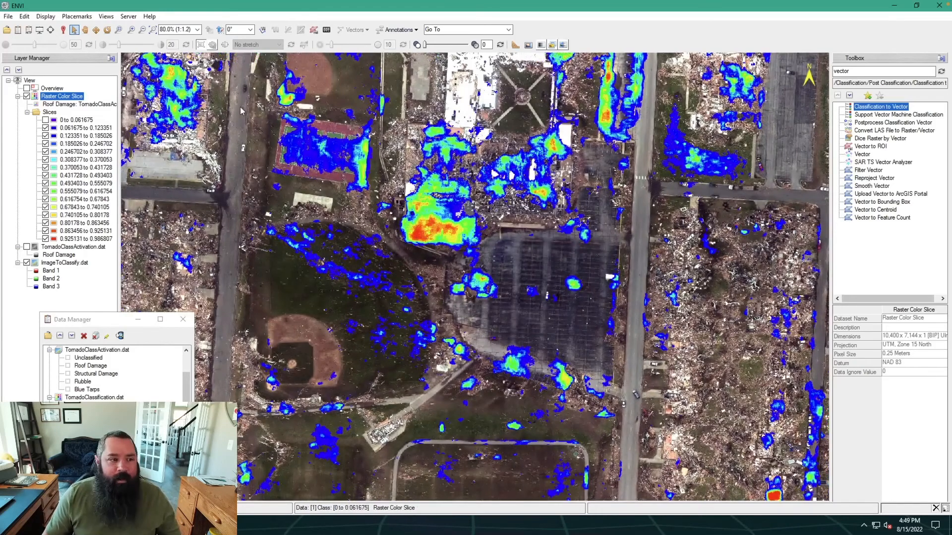
left_click(27, 97)
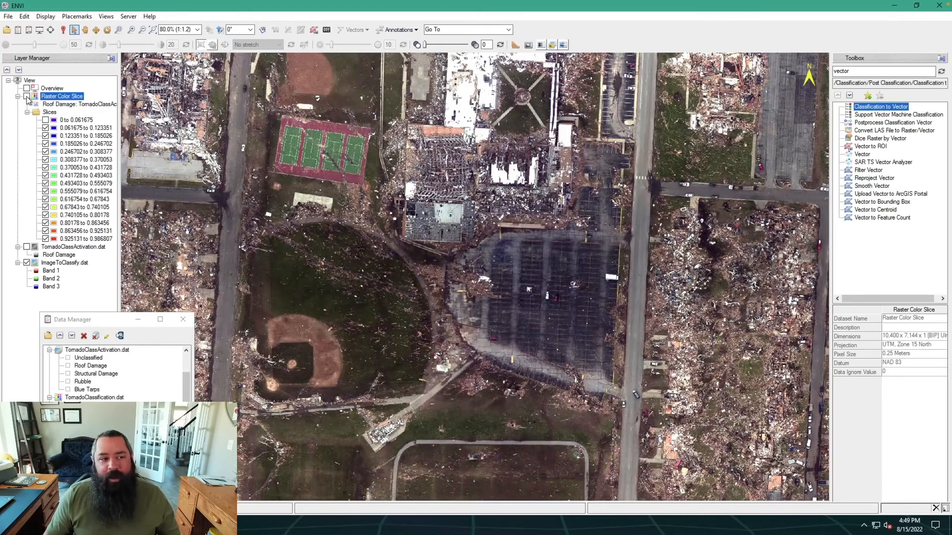
left_click(27, 97)
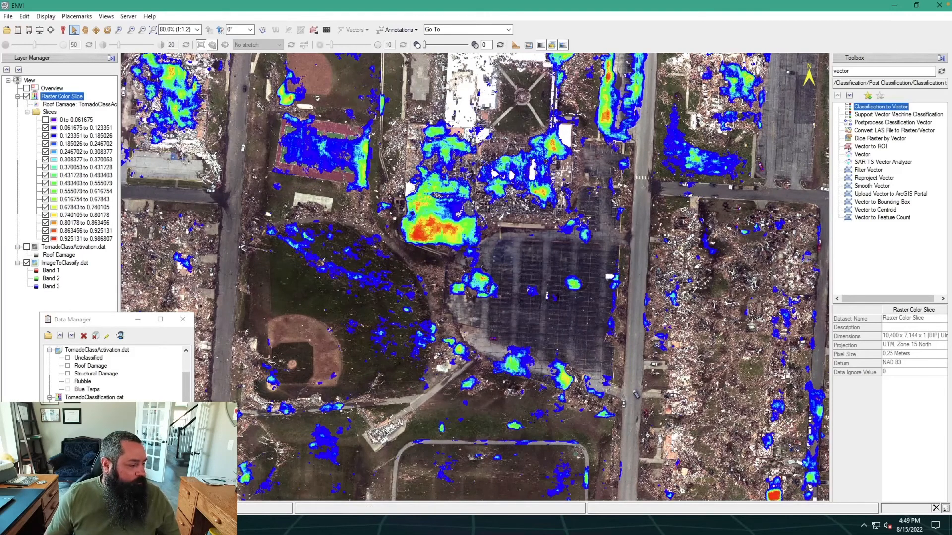
Step: Load the Rubble band of TornadoClassActivation.dat as a new layer, hide the Roof Damage color slice, and show the full extent
left_click(85, 323)
left_click_drag(85, 323, 68, 301)
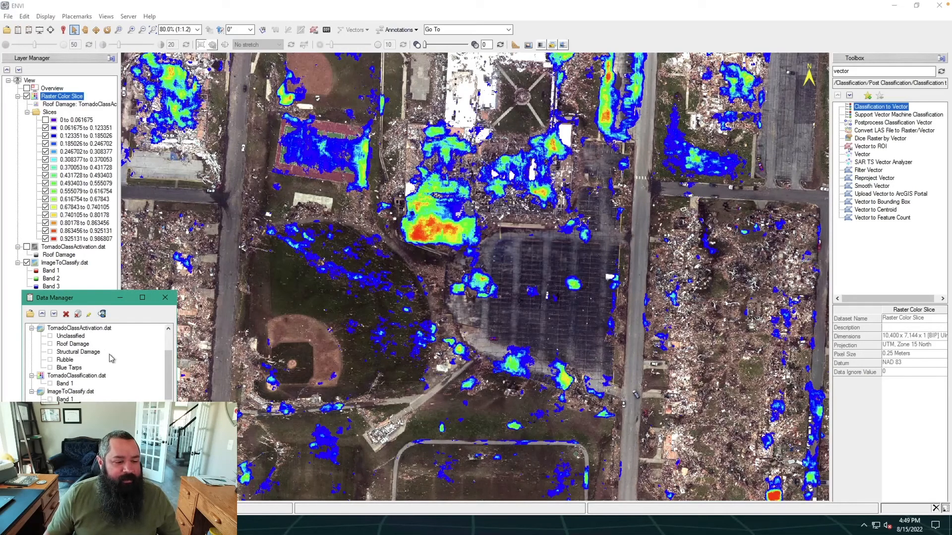
left_click(72, 360)
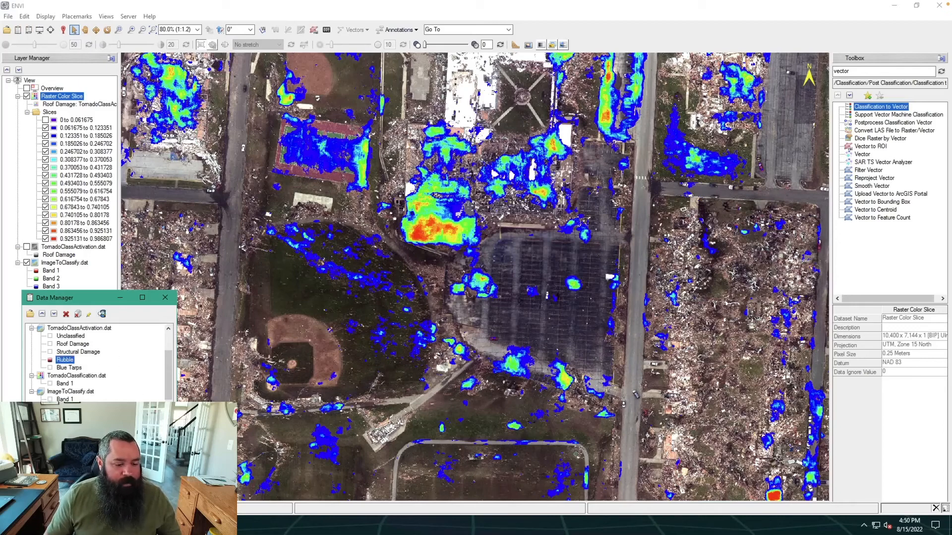
left_click(48, 488)
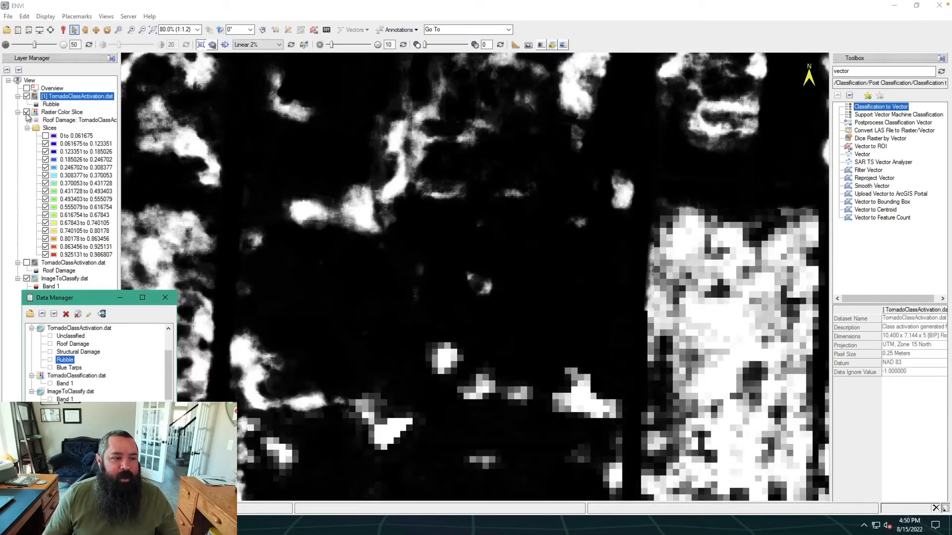
left_click(42, 115)
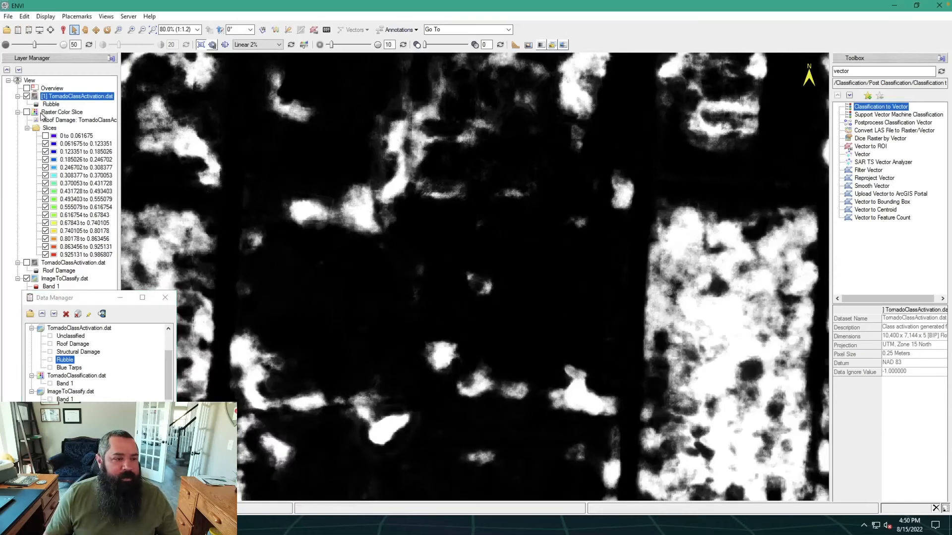
left_click(152, 31)
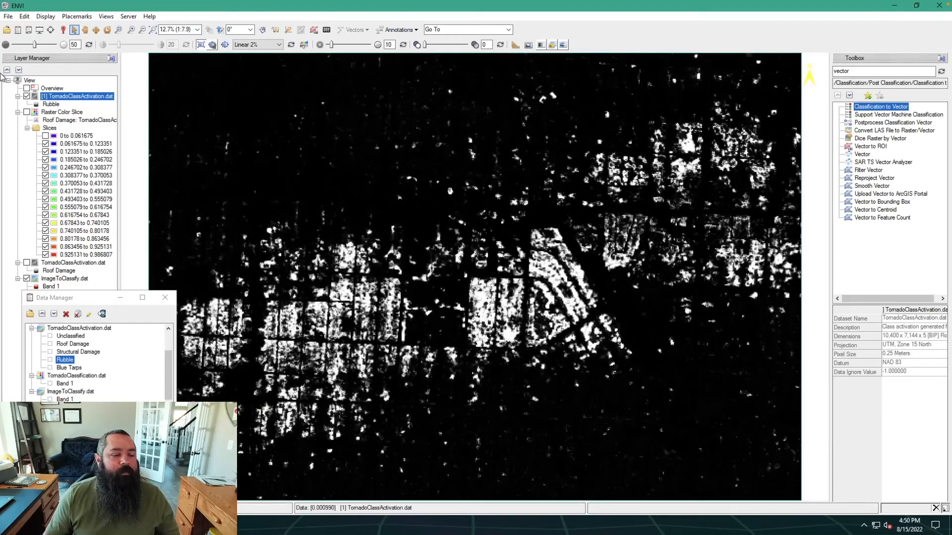
Step: Create a default raster color slice from the Rubble band, hiding its 0 to 0.062498 slice and the grayscale Rubble layer
right_click(69, 99)
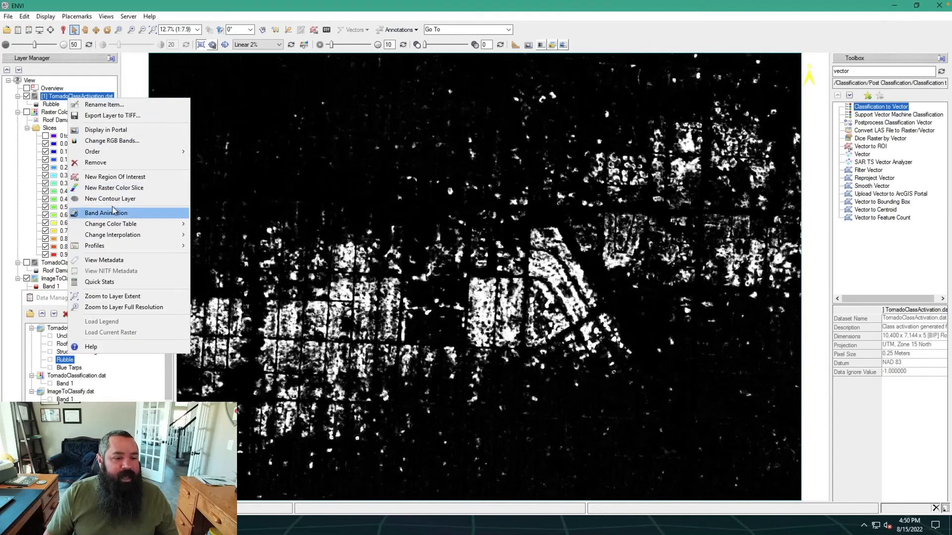
left_click(114, 188)
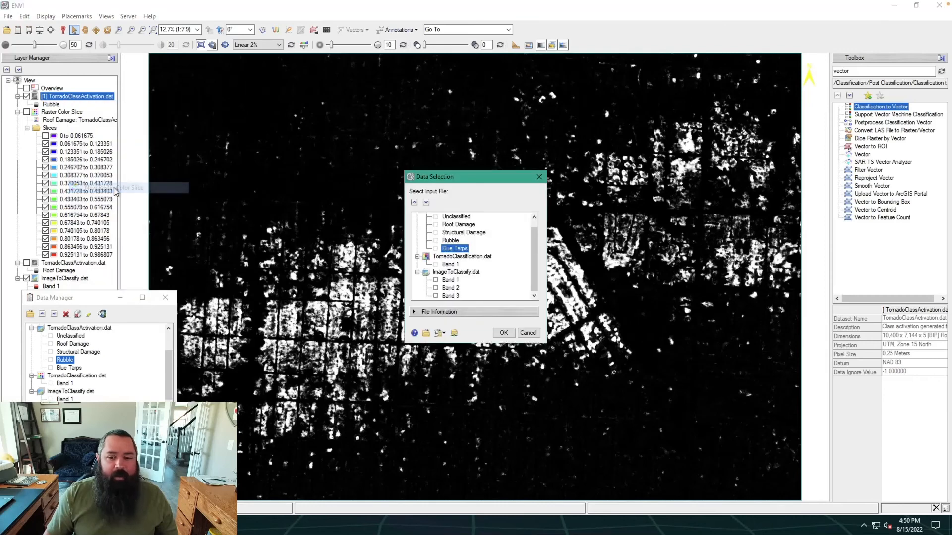
left_click(451, 241)
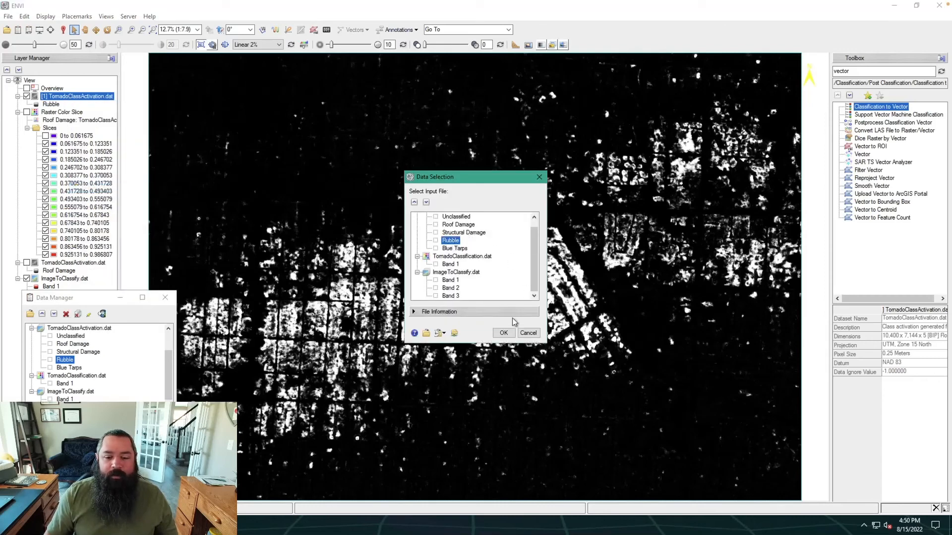
left_click(504, 332)
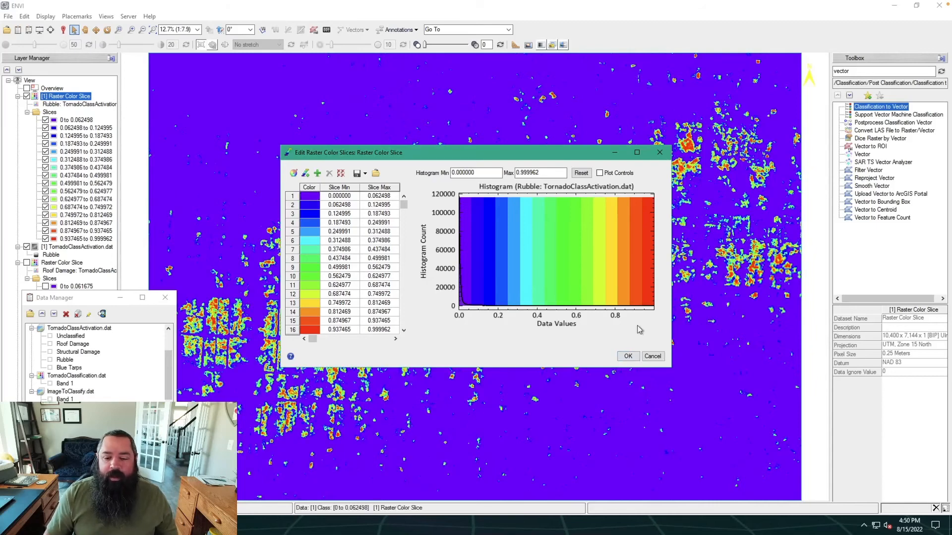
left_click(628, 357)
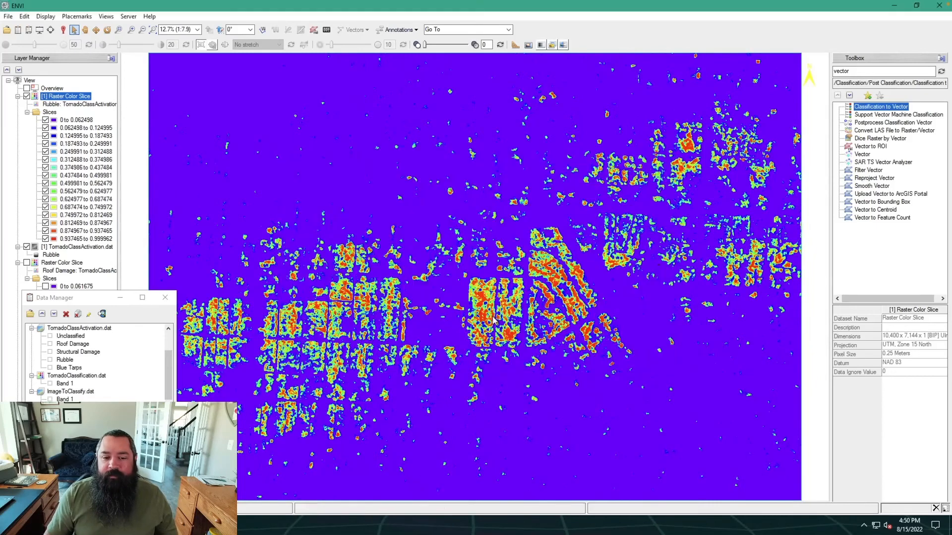
left_click(45, 120)
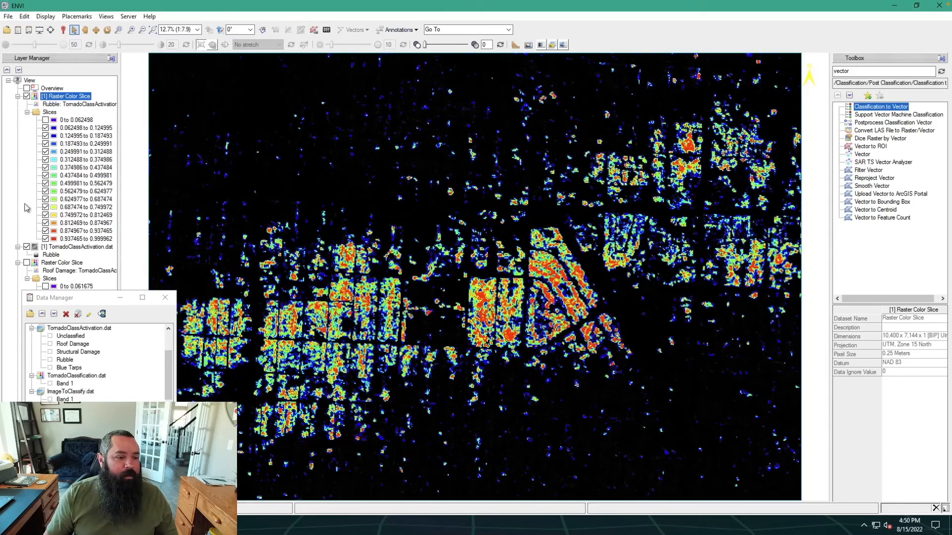
left_click(27, 247)
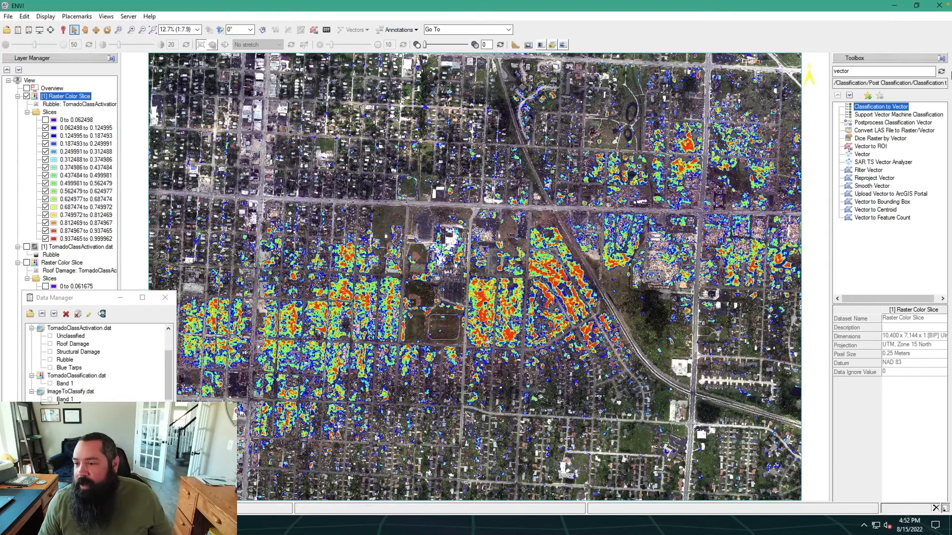
Step: Launch Randomize Training Parameters Using the ENVI Modeler from the Deep Learning Guide Map
left_click(942, 72)
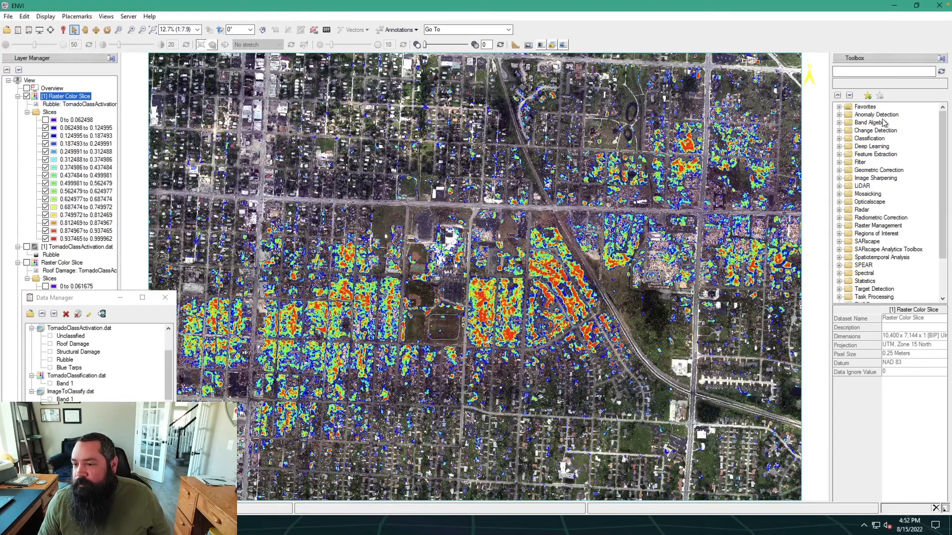
left_click(839, 147)
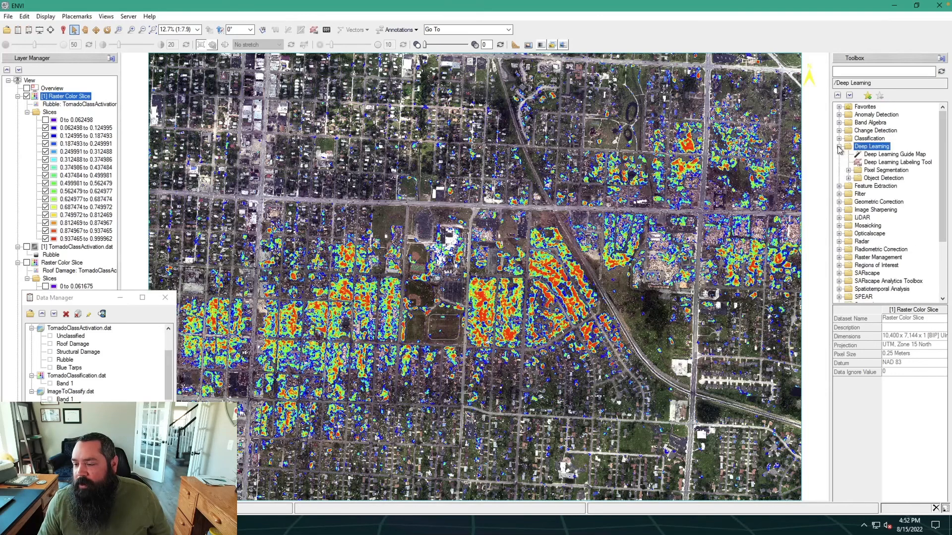
left_click(874, 154)
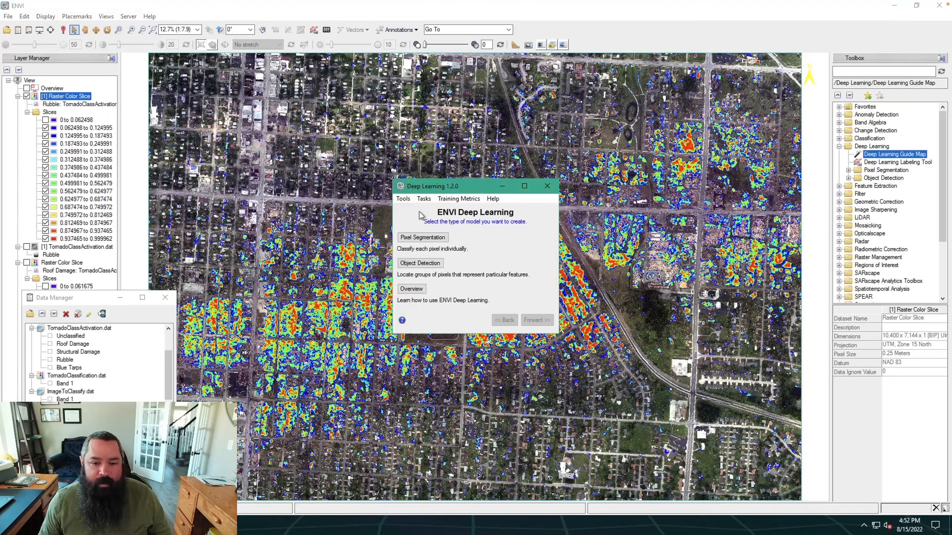
left_click(403, 198)
mouse_move(424, 202)
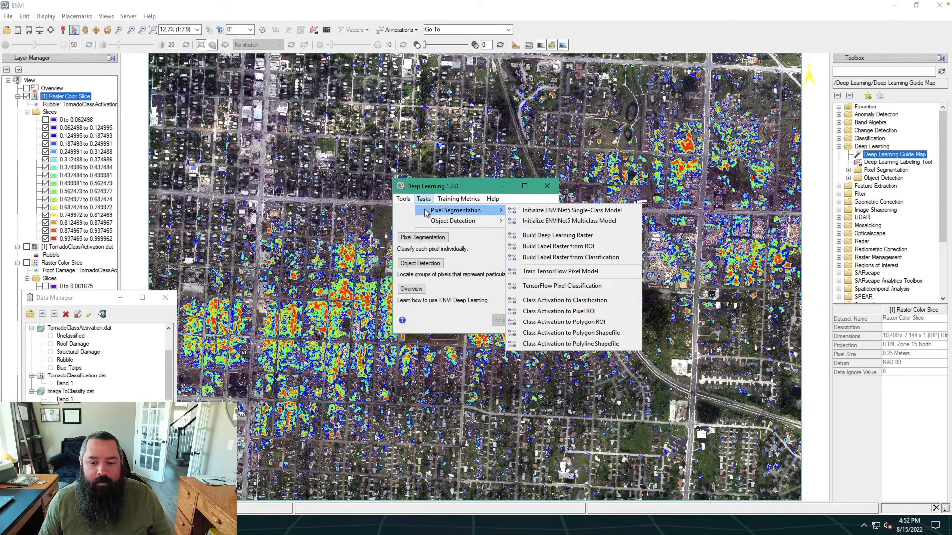
left_click(424, 198)
left_click(403, 199)
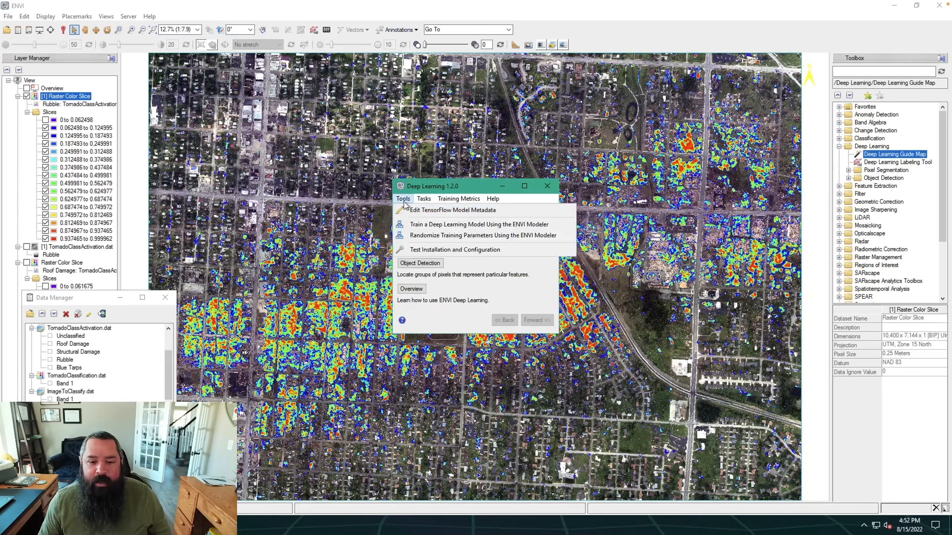
left_click(435, 236)
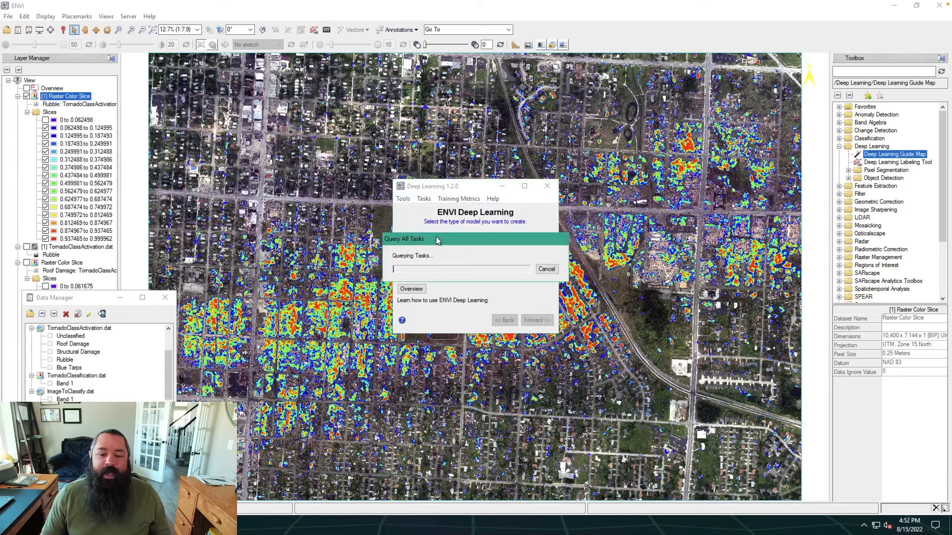